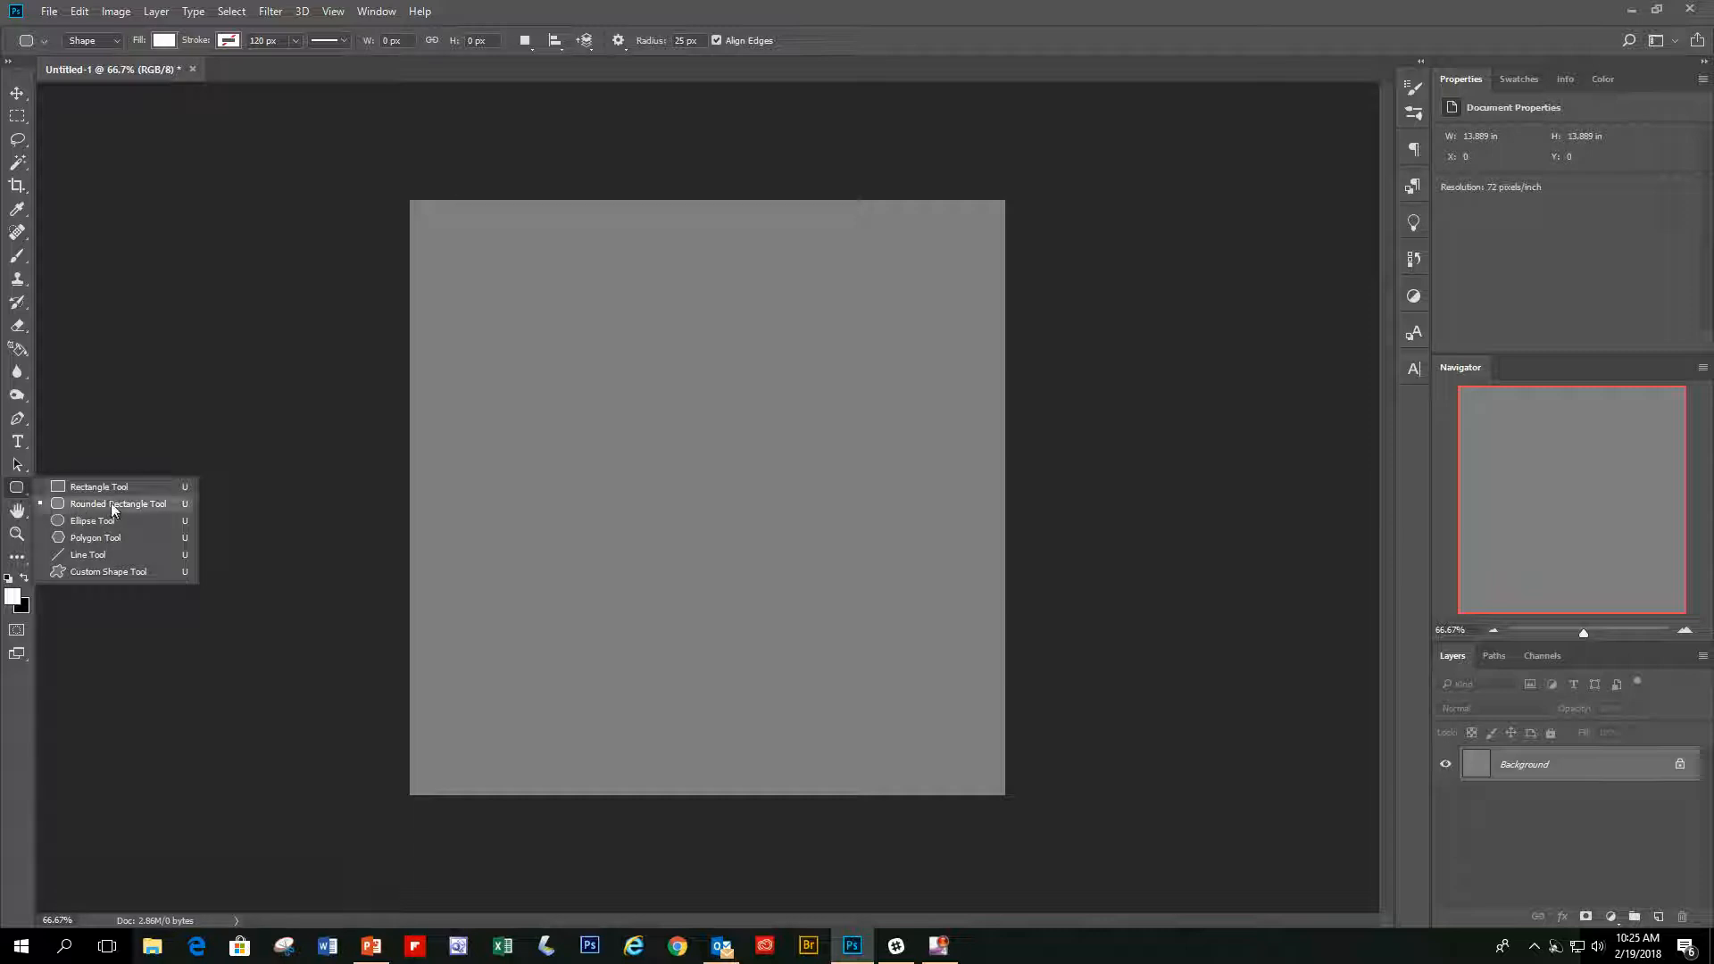
- Draw a white rounded rectangle about 886 by 830 px with 25 px corner radius and centre it on the canvas
{"action": "left_click", "coordinate": [114, 503]}
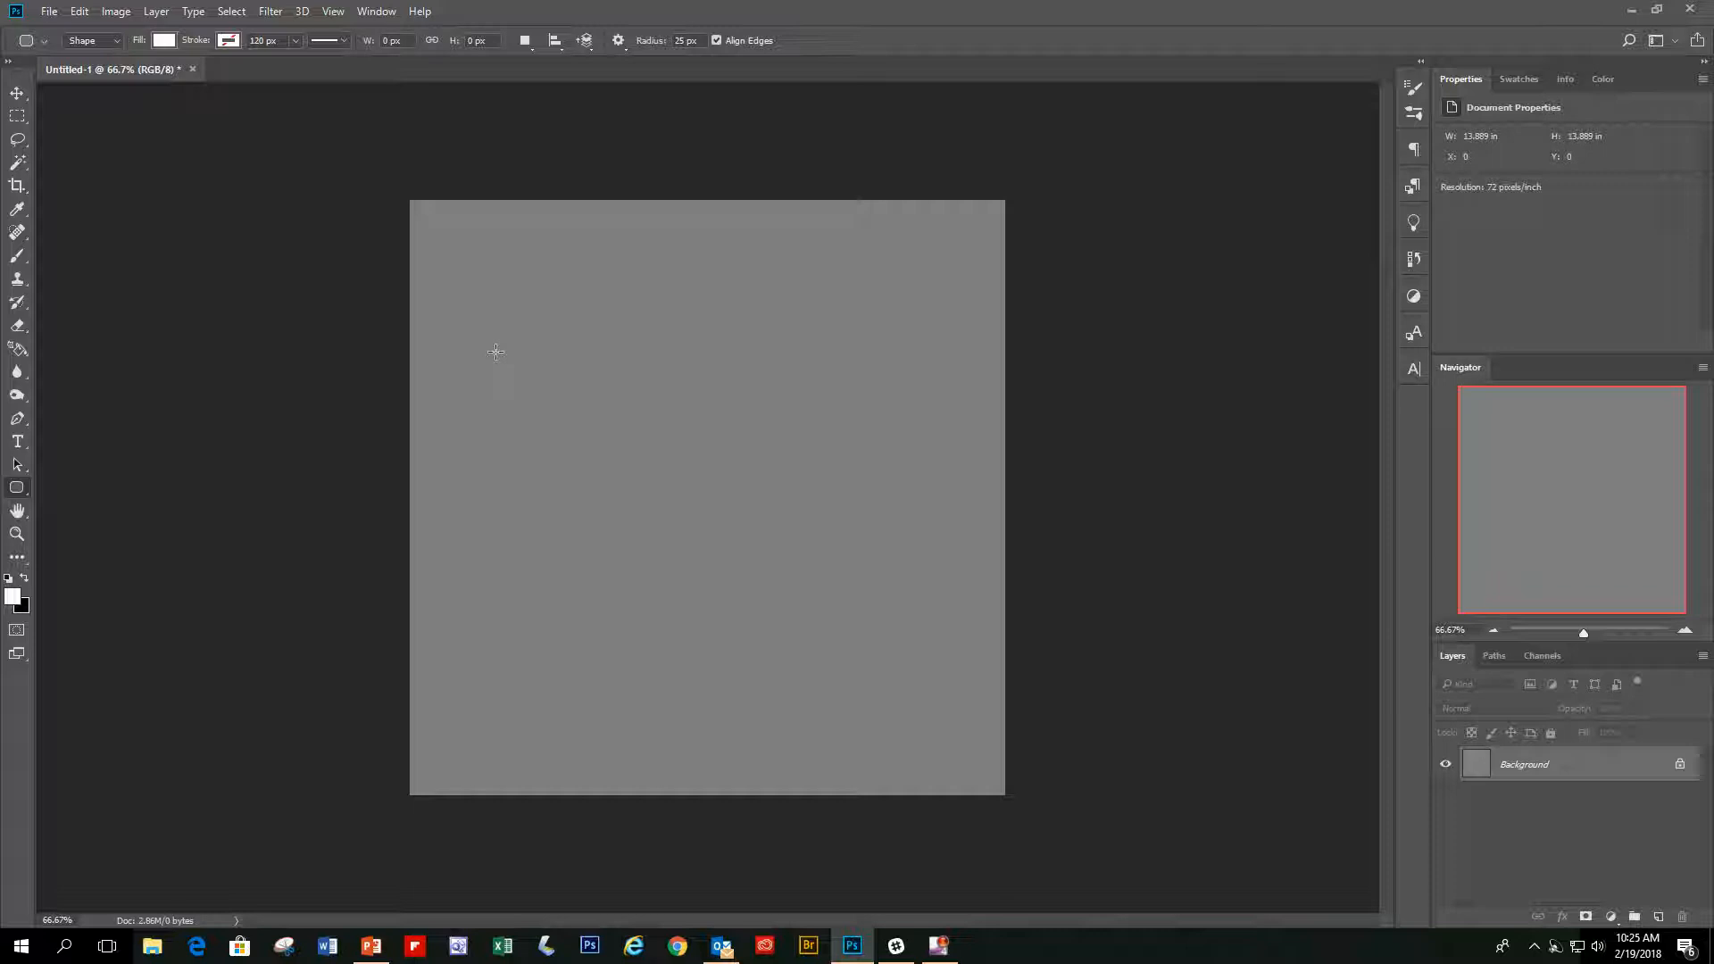
{"action": "left_click_drag", "start_coordinate": [451, 267], "coordinate": [973, 757]}
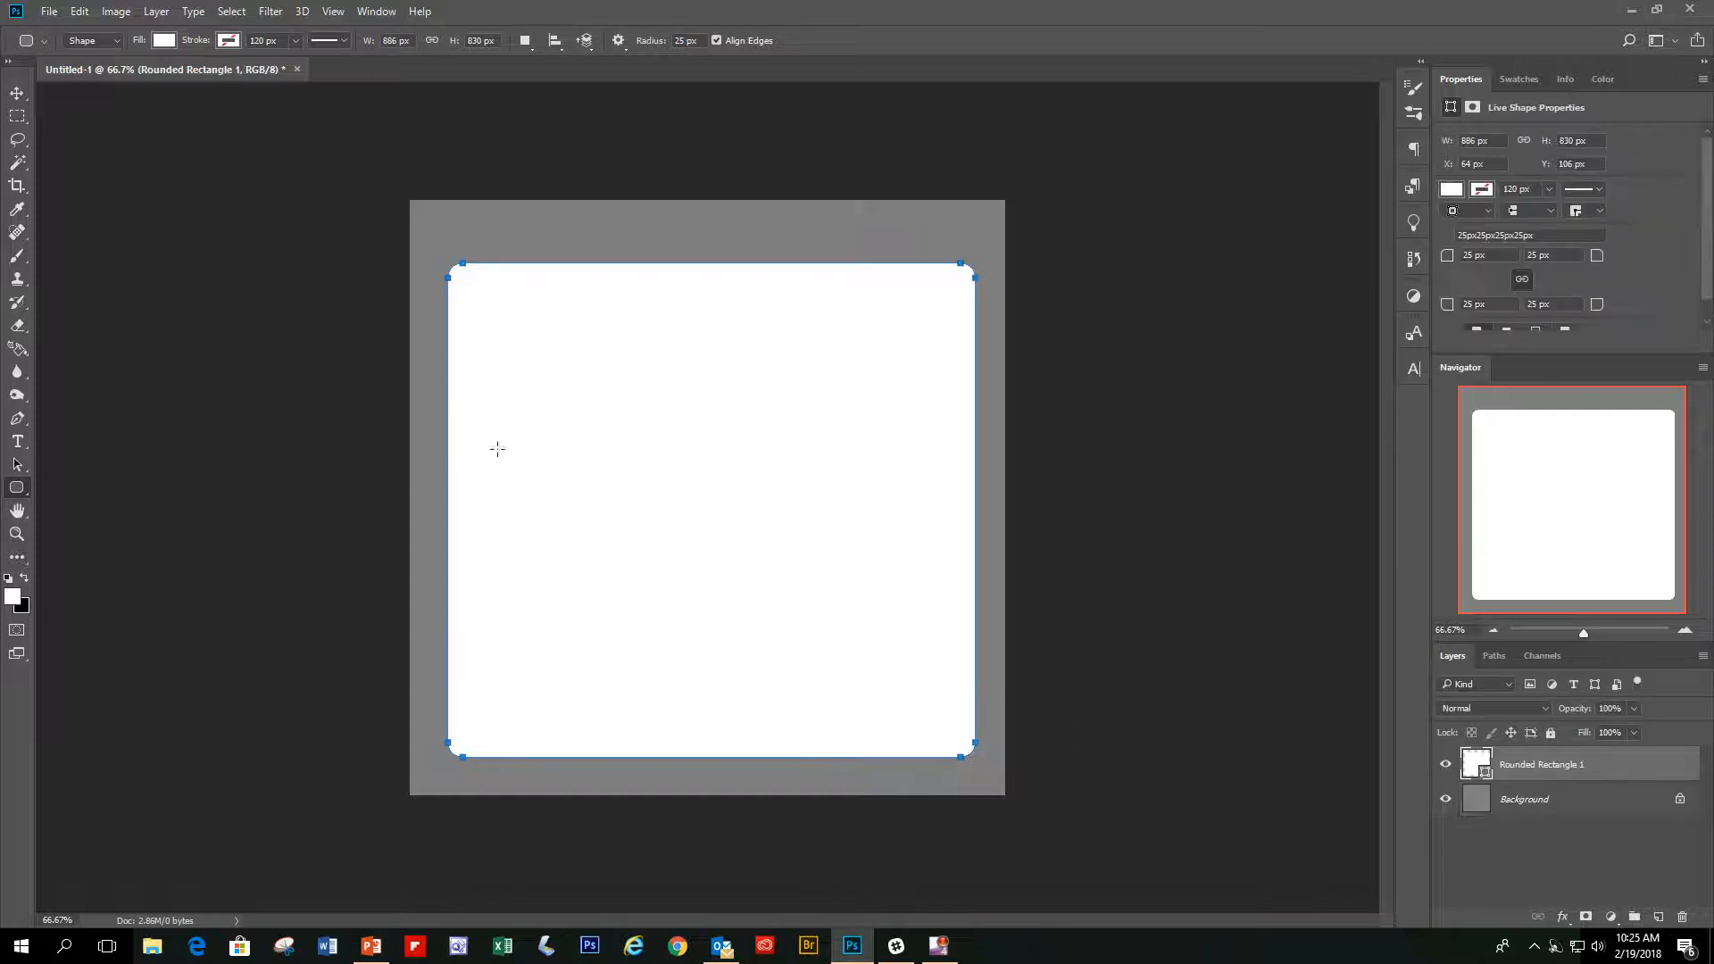
{"action": "left_click", "coordinate": [17, 93]}
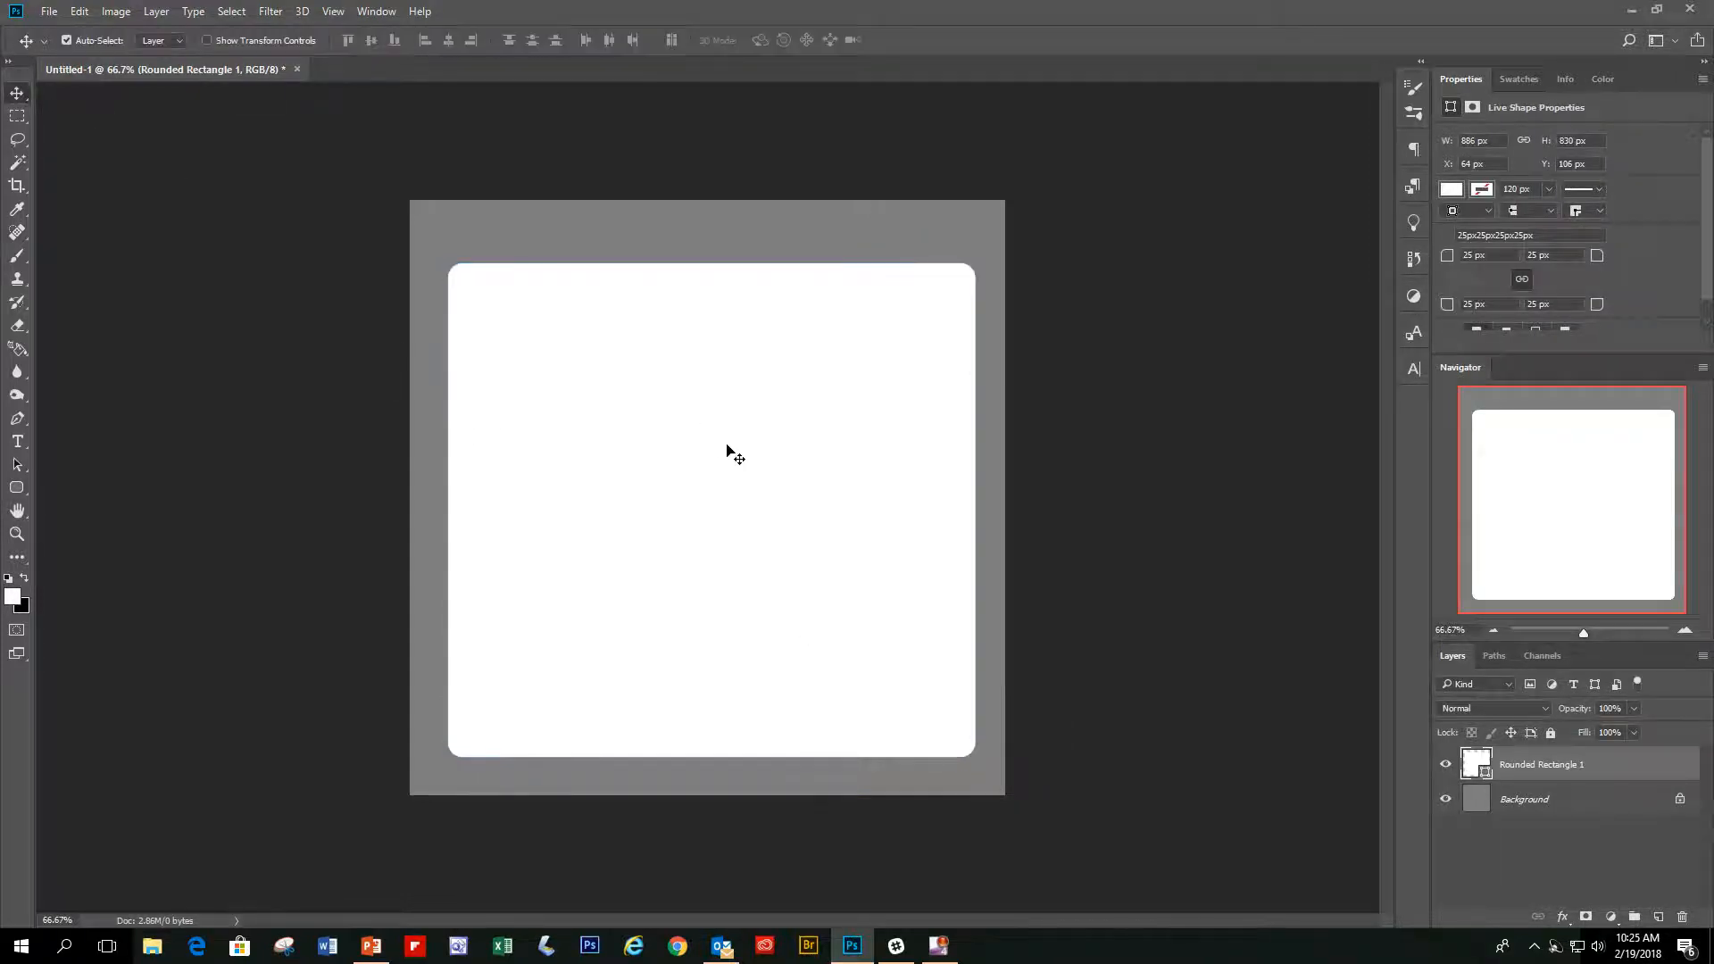
{"action": "left_click_drag", "start_coordinate": [723, 462], "coordinate": [716, 459]}
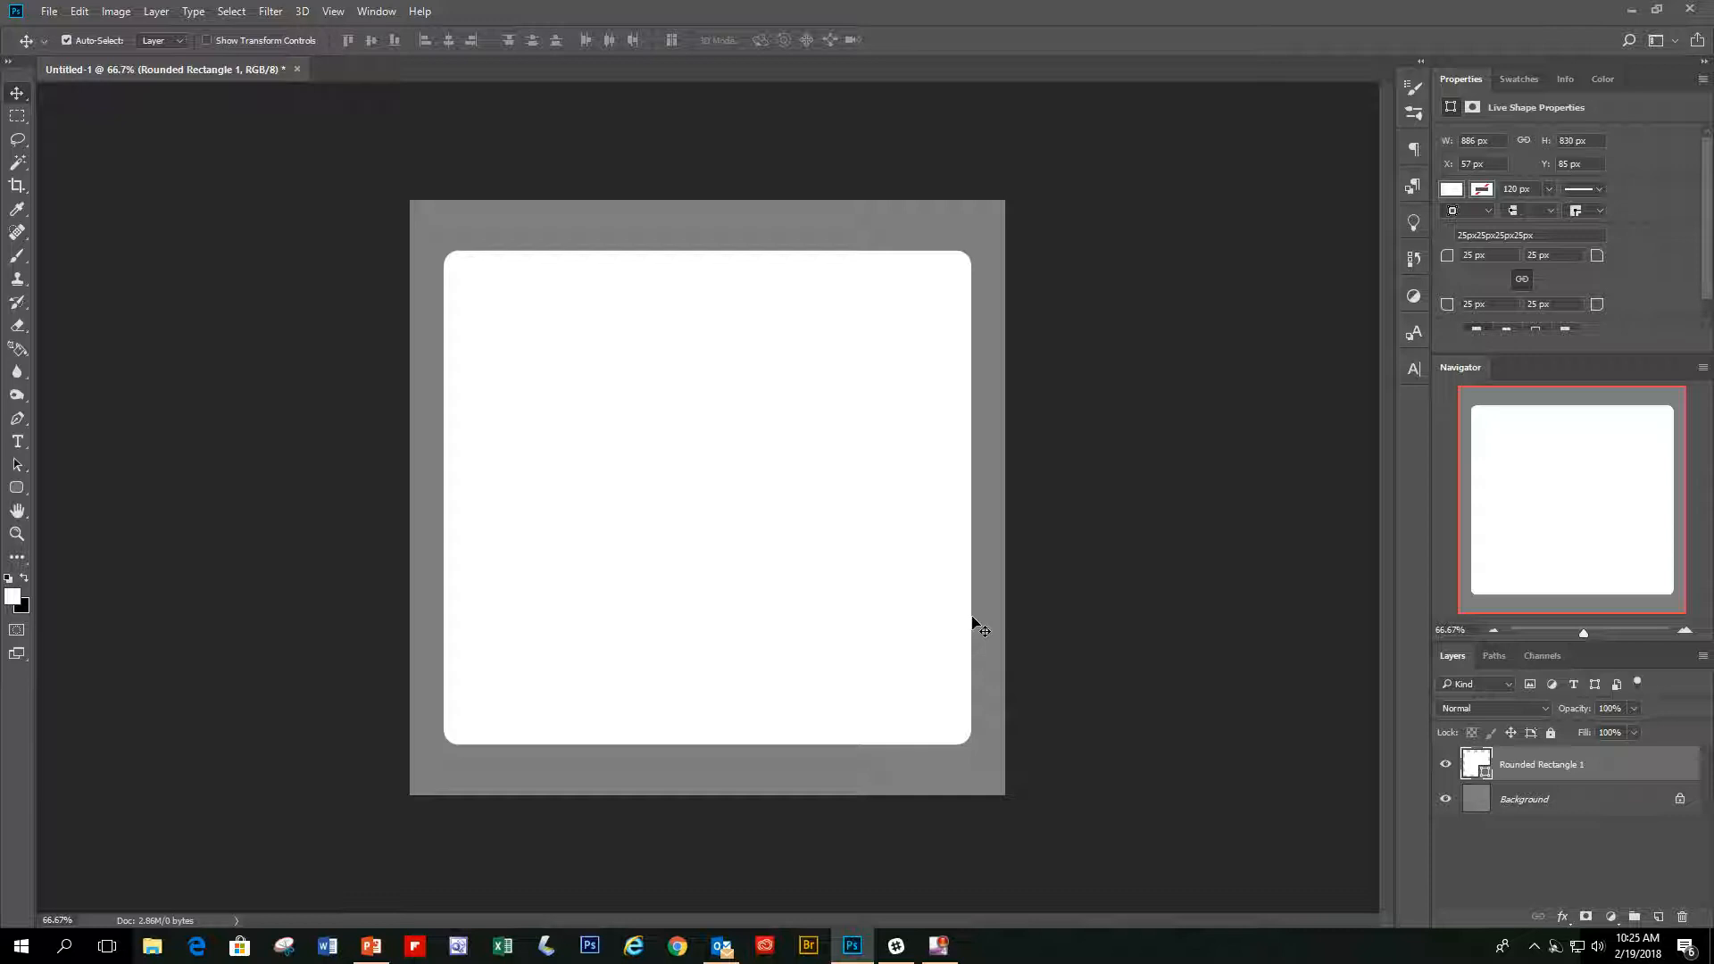
- Add a Gradient Overlay effect to the rounded rectangle layer
{"action": "double_click", "coordinate": [1622, 766]}
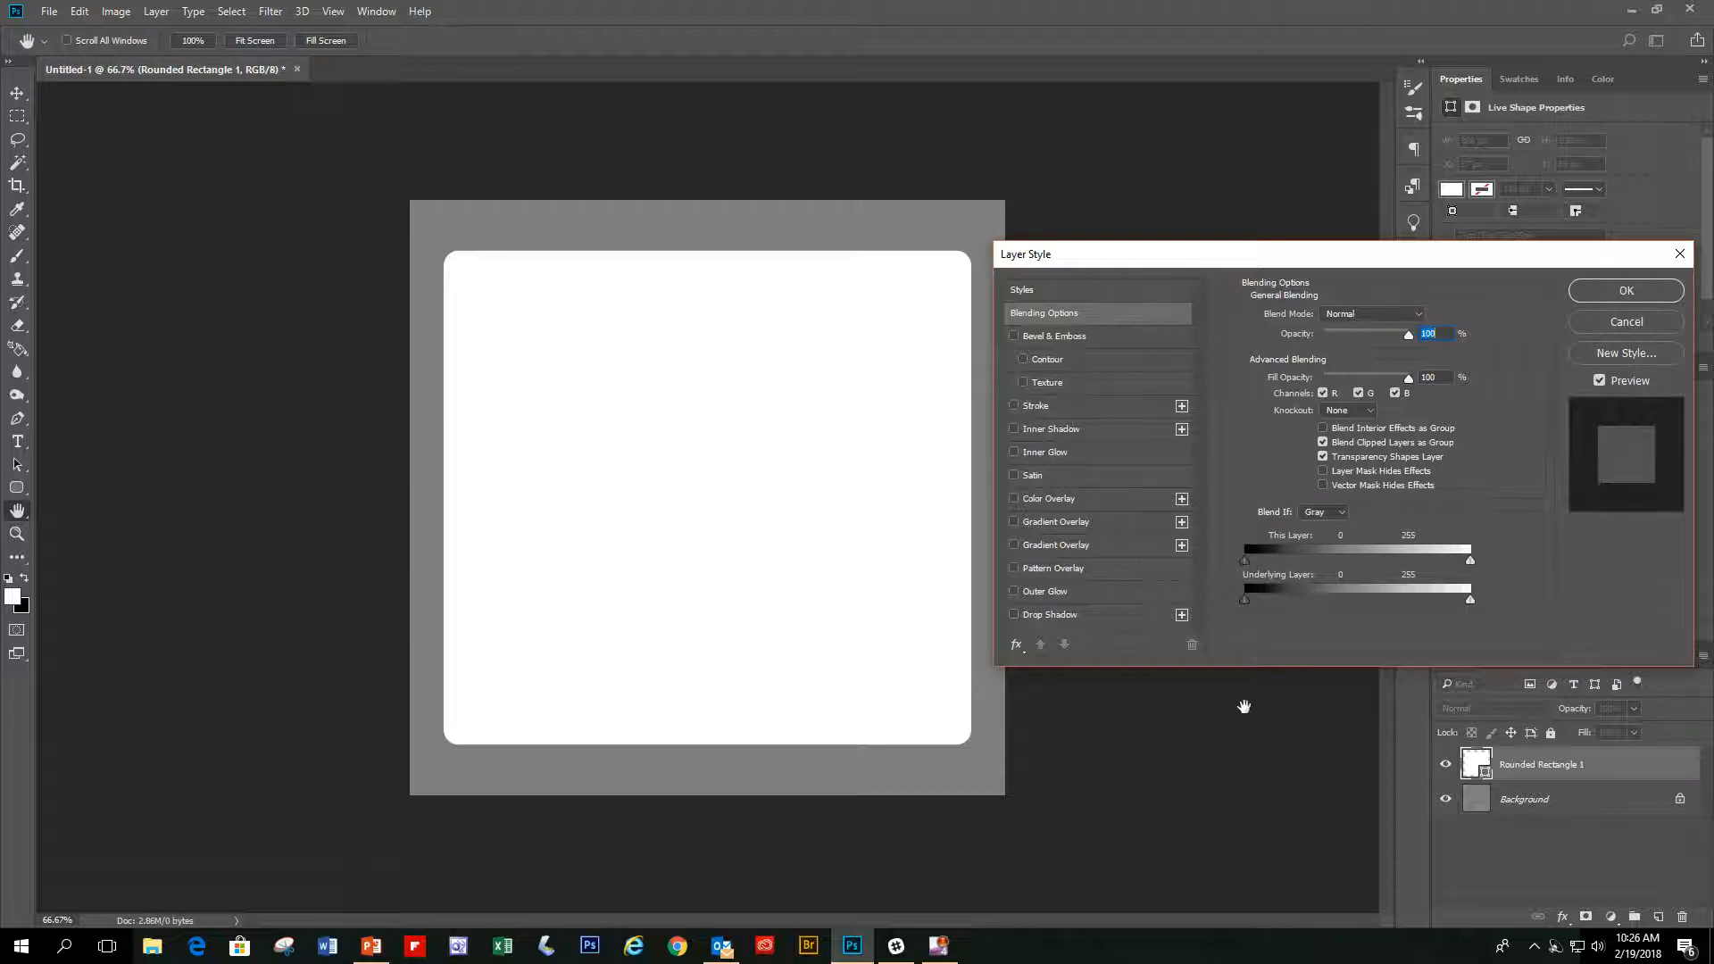
{"action": "left_click", "coordinate": [1037, 523]}
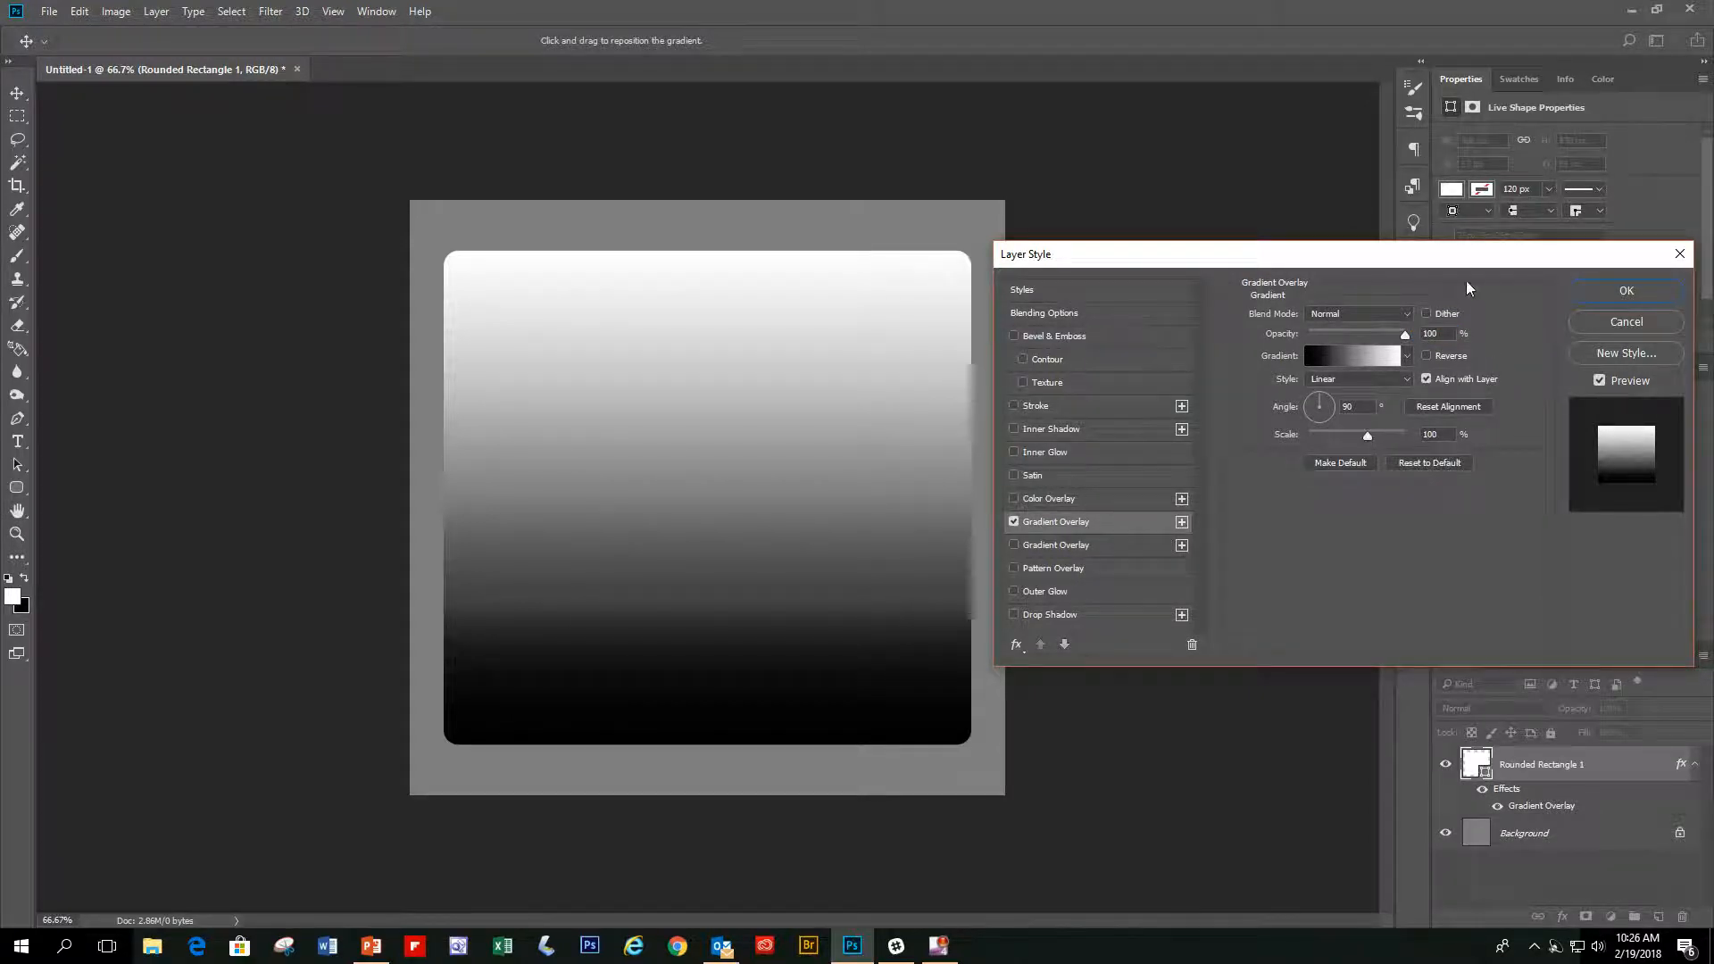
{"action": "left_click_drag", "start_coordinate": [1474, 260], "coordinate": [1489, 272]}
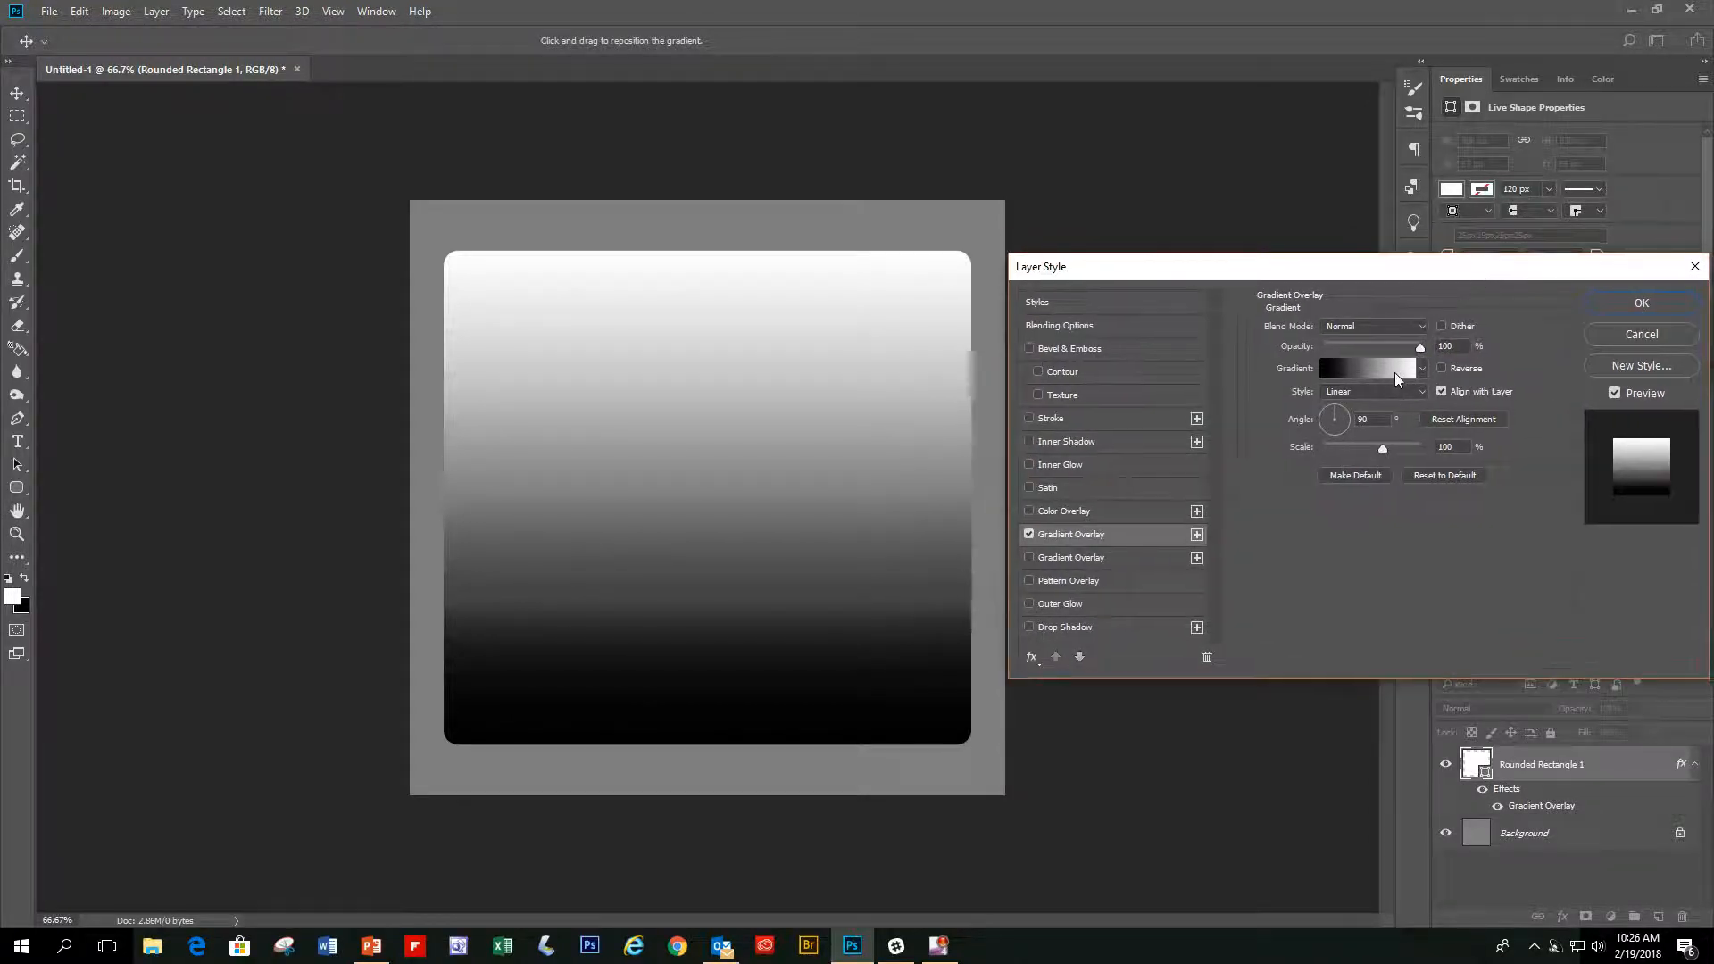
{"action": "left_click", "coordinate": [1423, 369]}
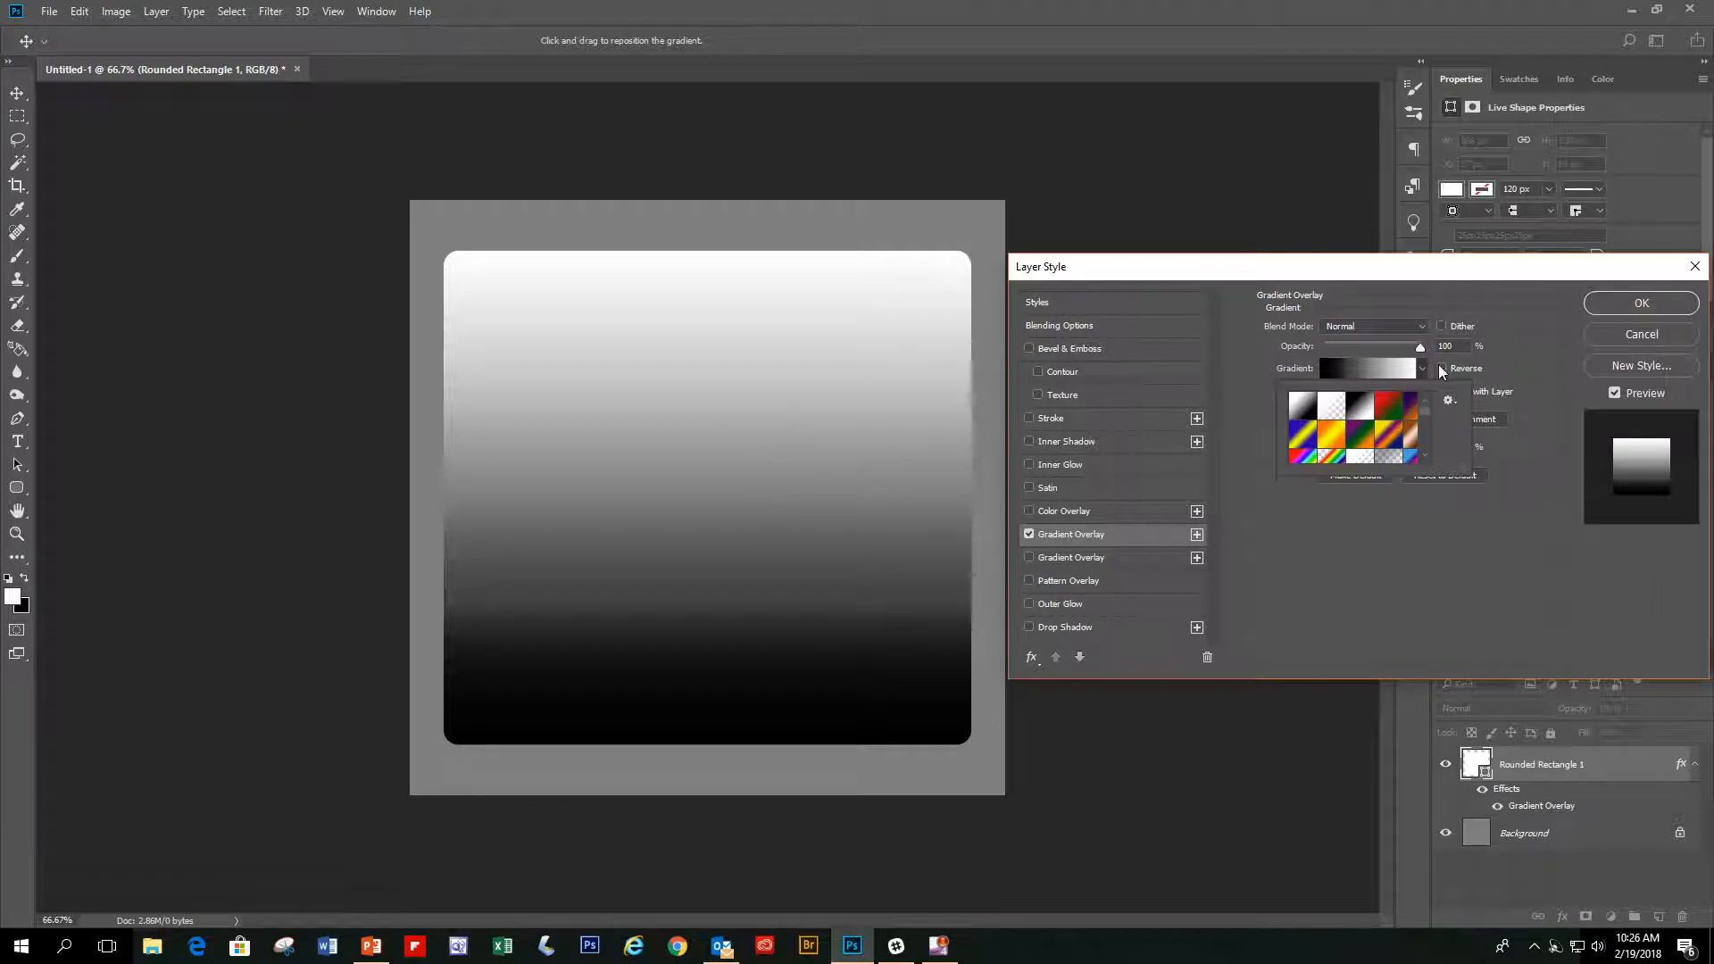
{"action": "left_click", "coordinate": [1528, 332]}
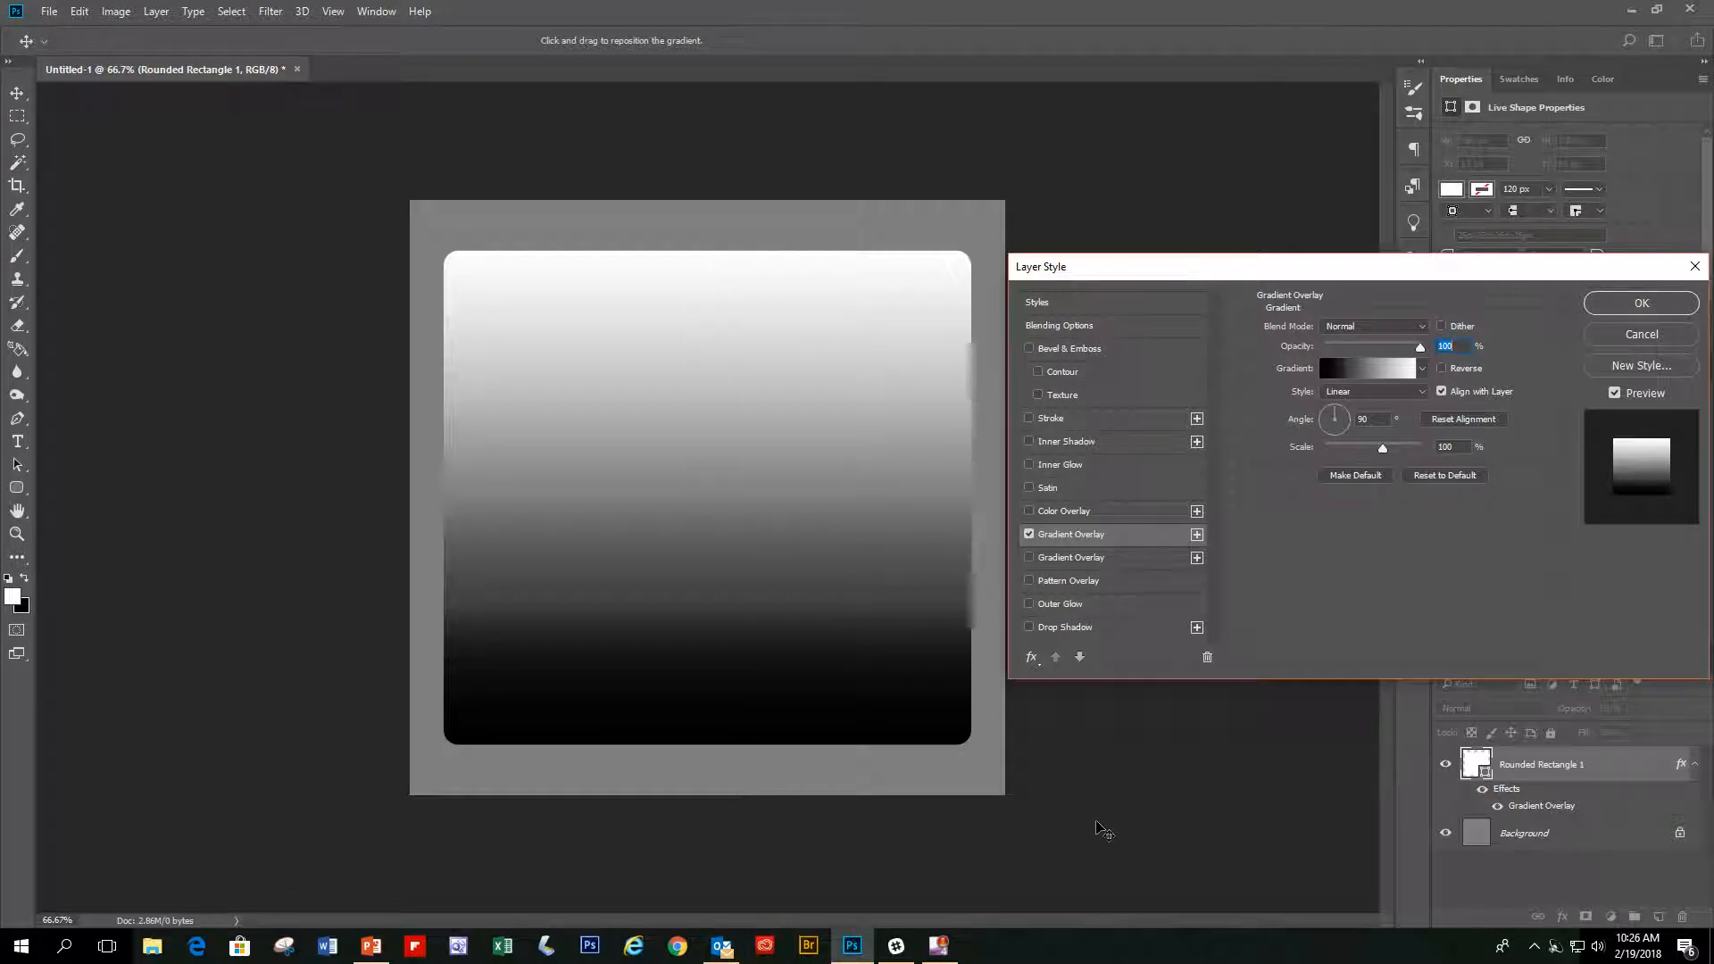
- Try the Radial, Diamond and Reflected styles on the rectangle's gradient overlay
{"action": "left_click", "coordinate": [1418, 391]}
{"action": "left_click", "coordinate": [1387, 420]}
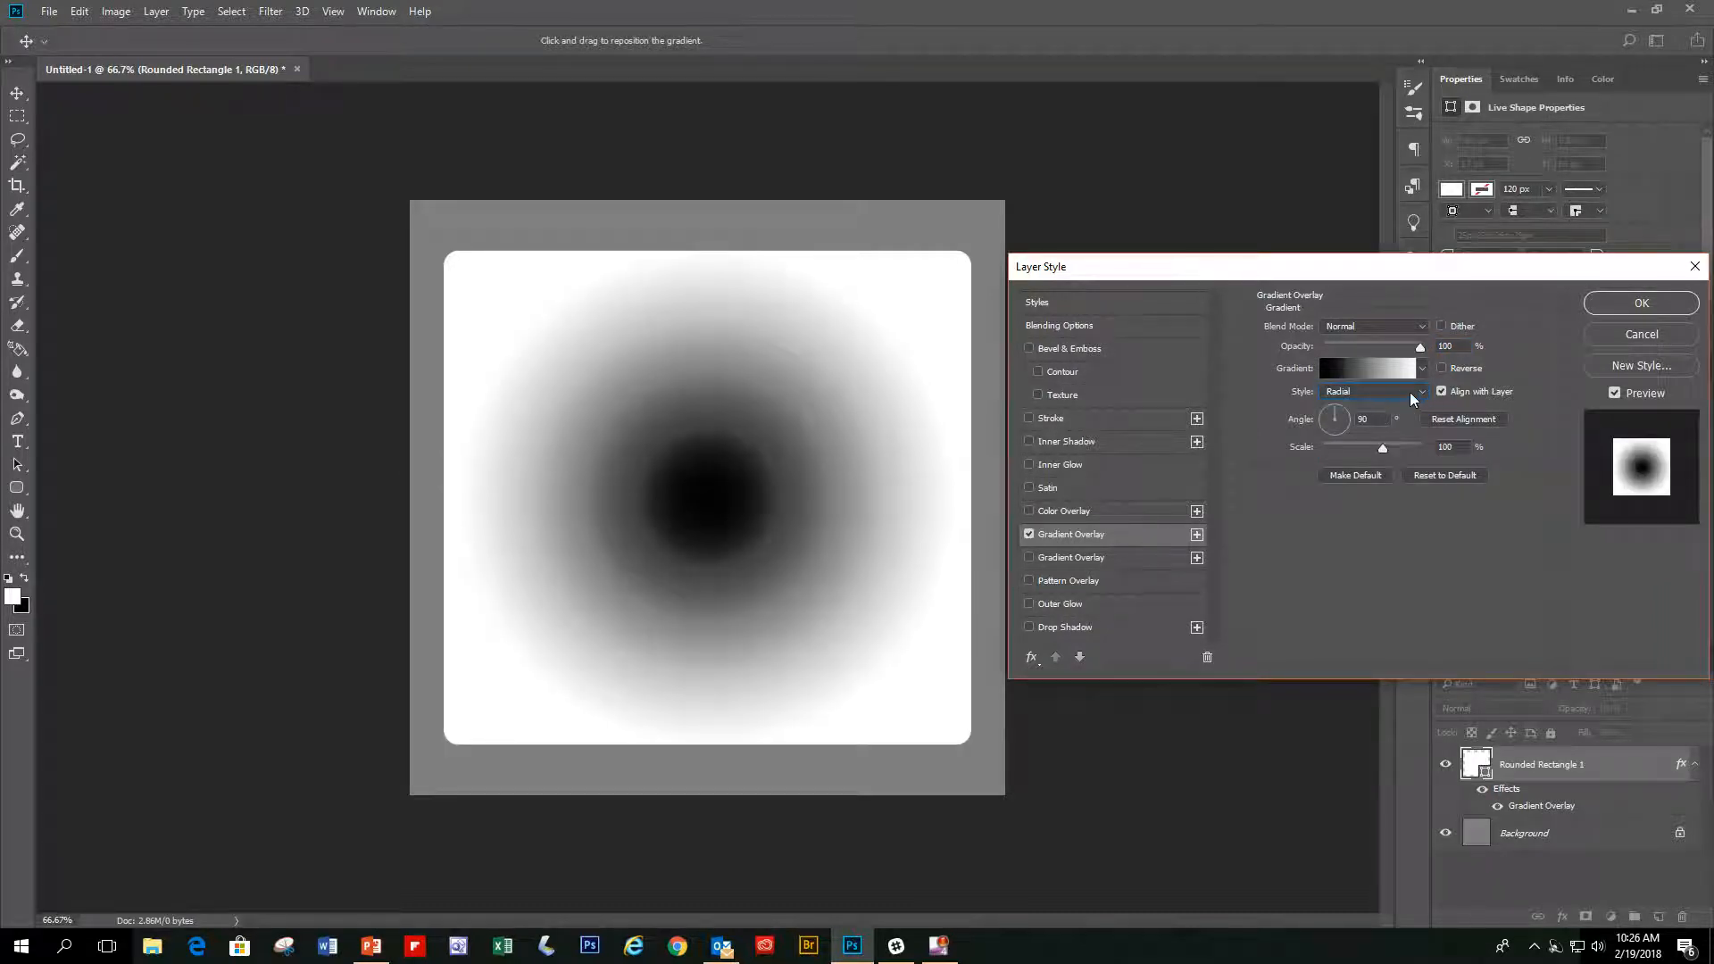
{"action": "left_click", "coordinate": [1415, 392]}
{"action": "left_click", "coordinate": [1352, 450]}
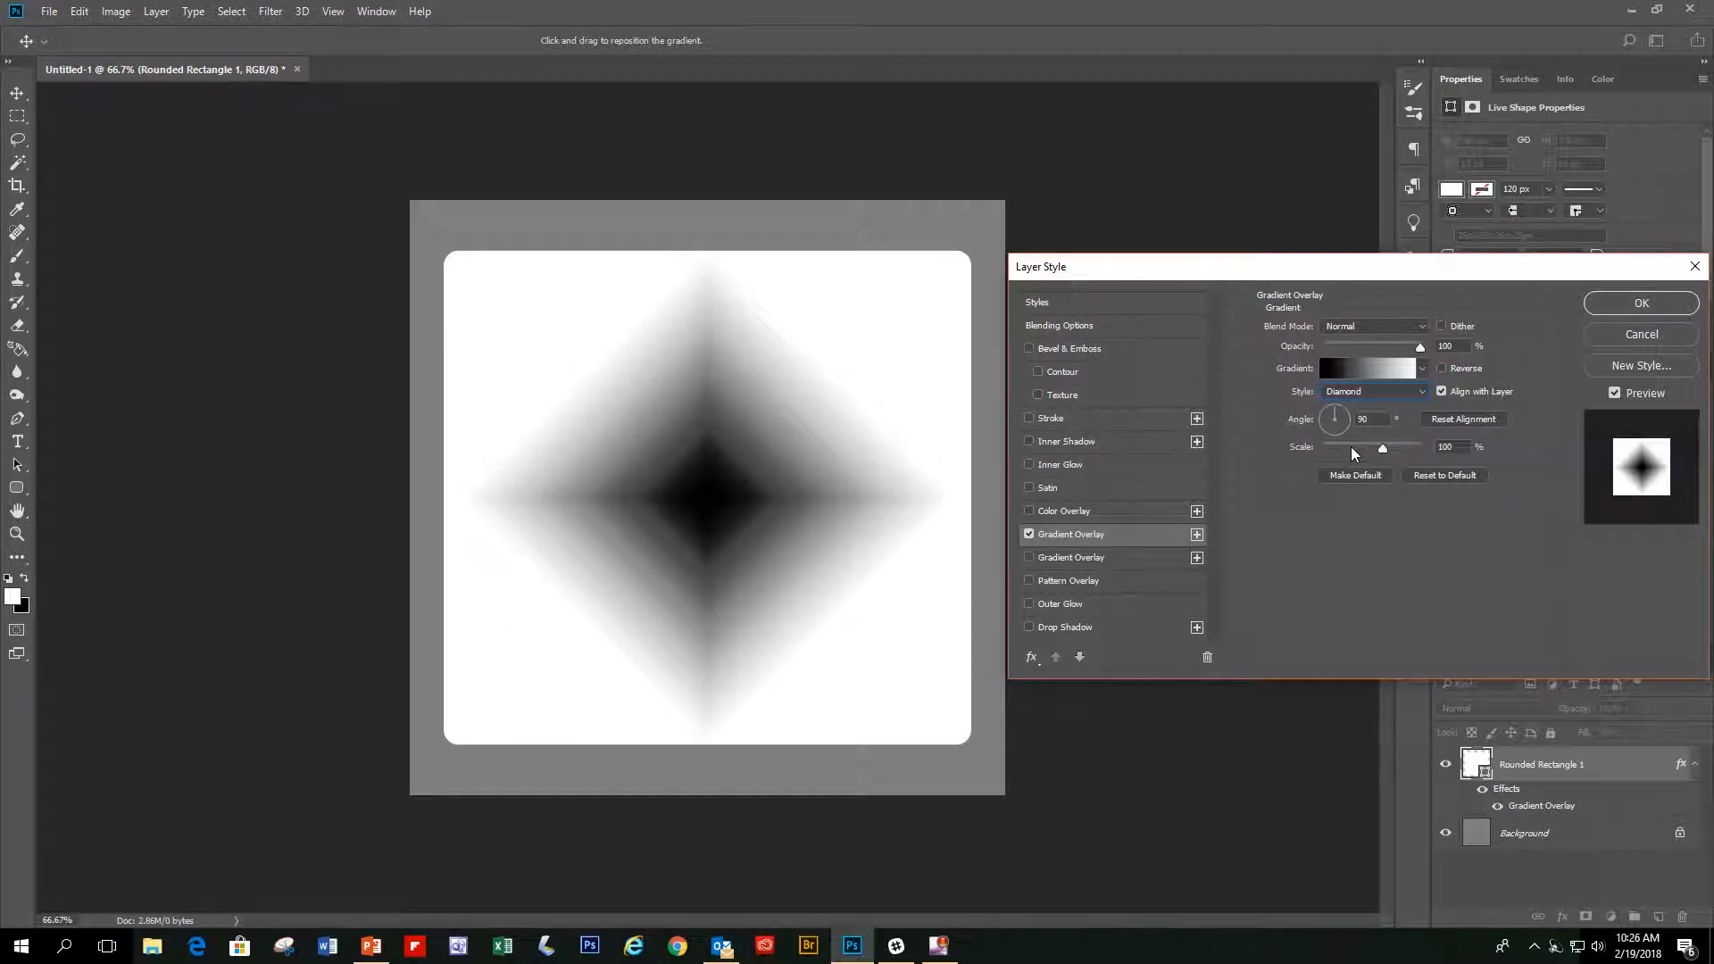
{"action": "left_click", "coordinate": [1371, 369]}
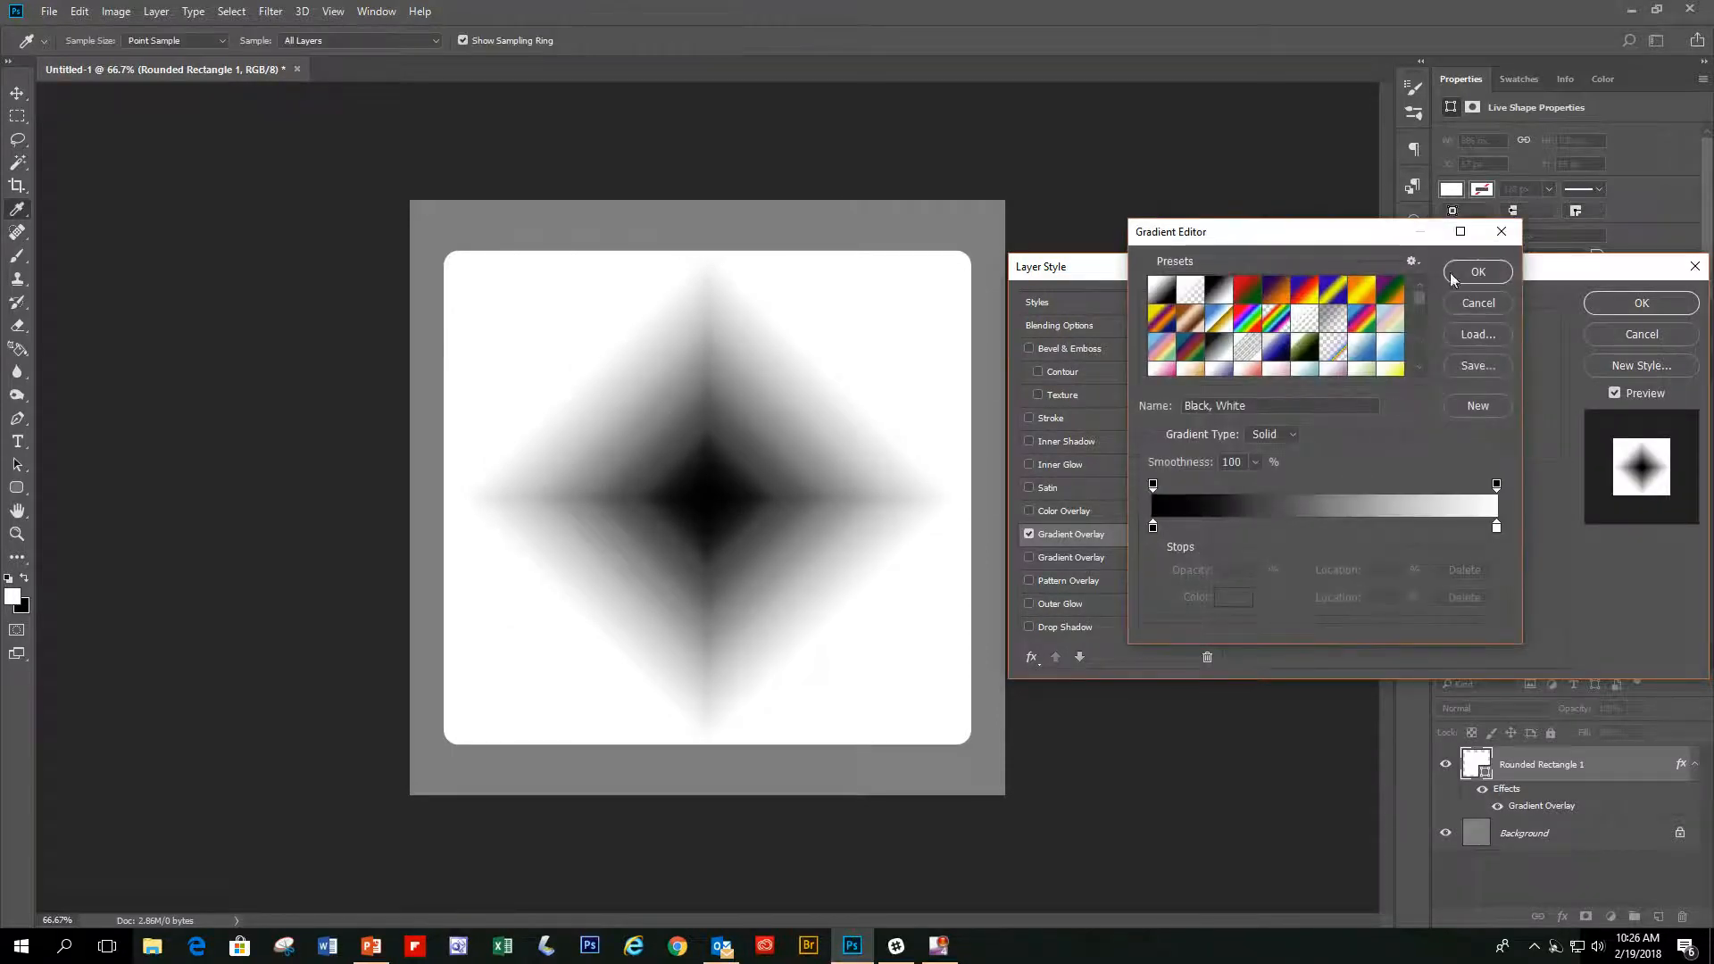
{"action": "left_click", "coordinate": [1488, 305]}
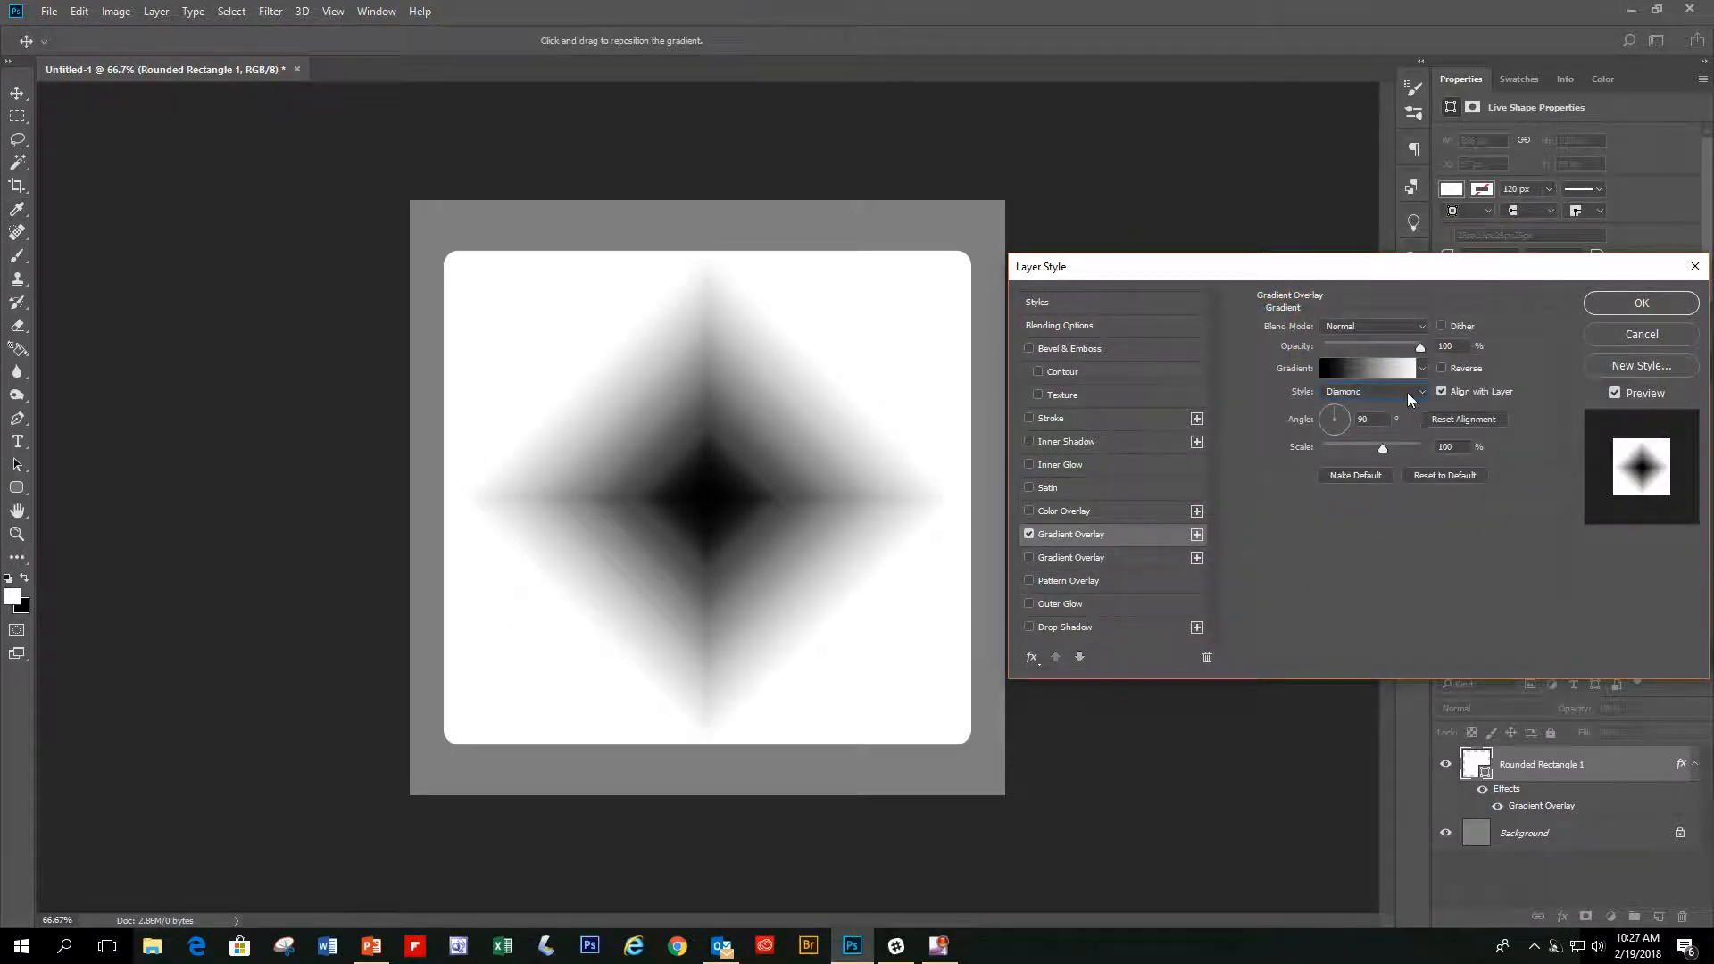
{"action": "left_click", "coordinate": [1419, 393]}
{"action": "left_click", "coordinate": [1379, 438]}
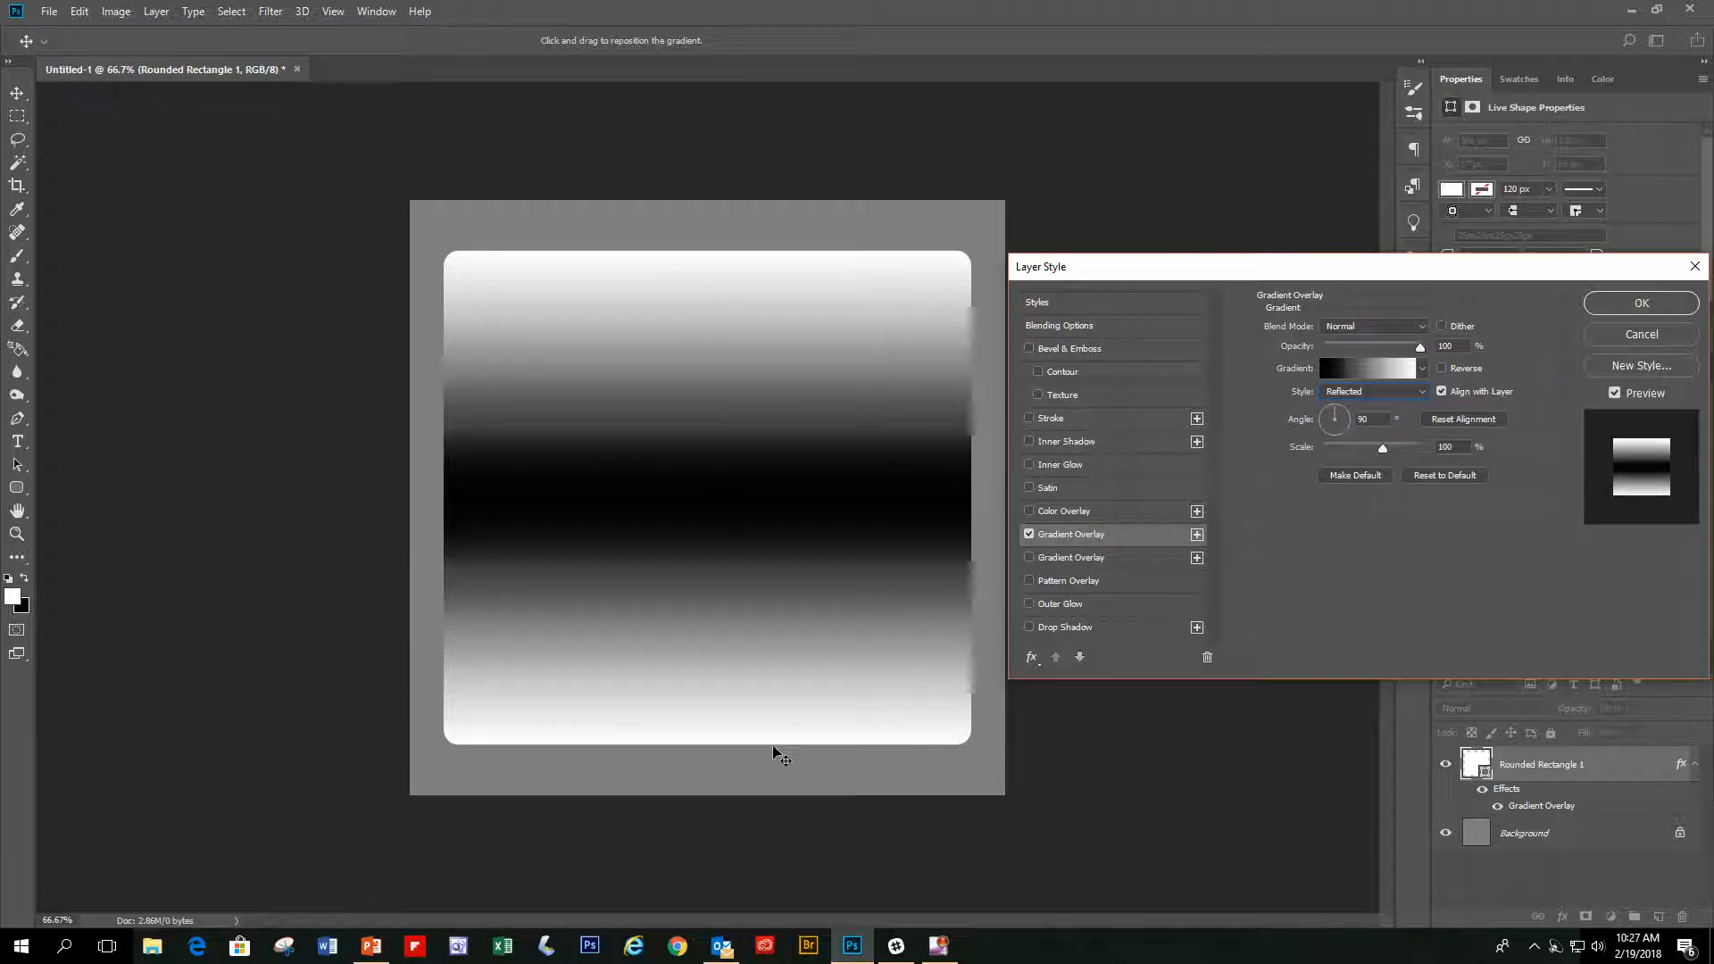
- Set the gradient overlay's style to Angle and add a white colour stop at 48% in its gradient
{"action": "left_click", "coordinate": [1423, 393]}
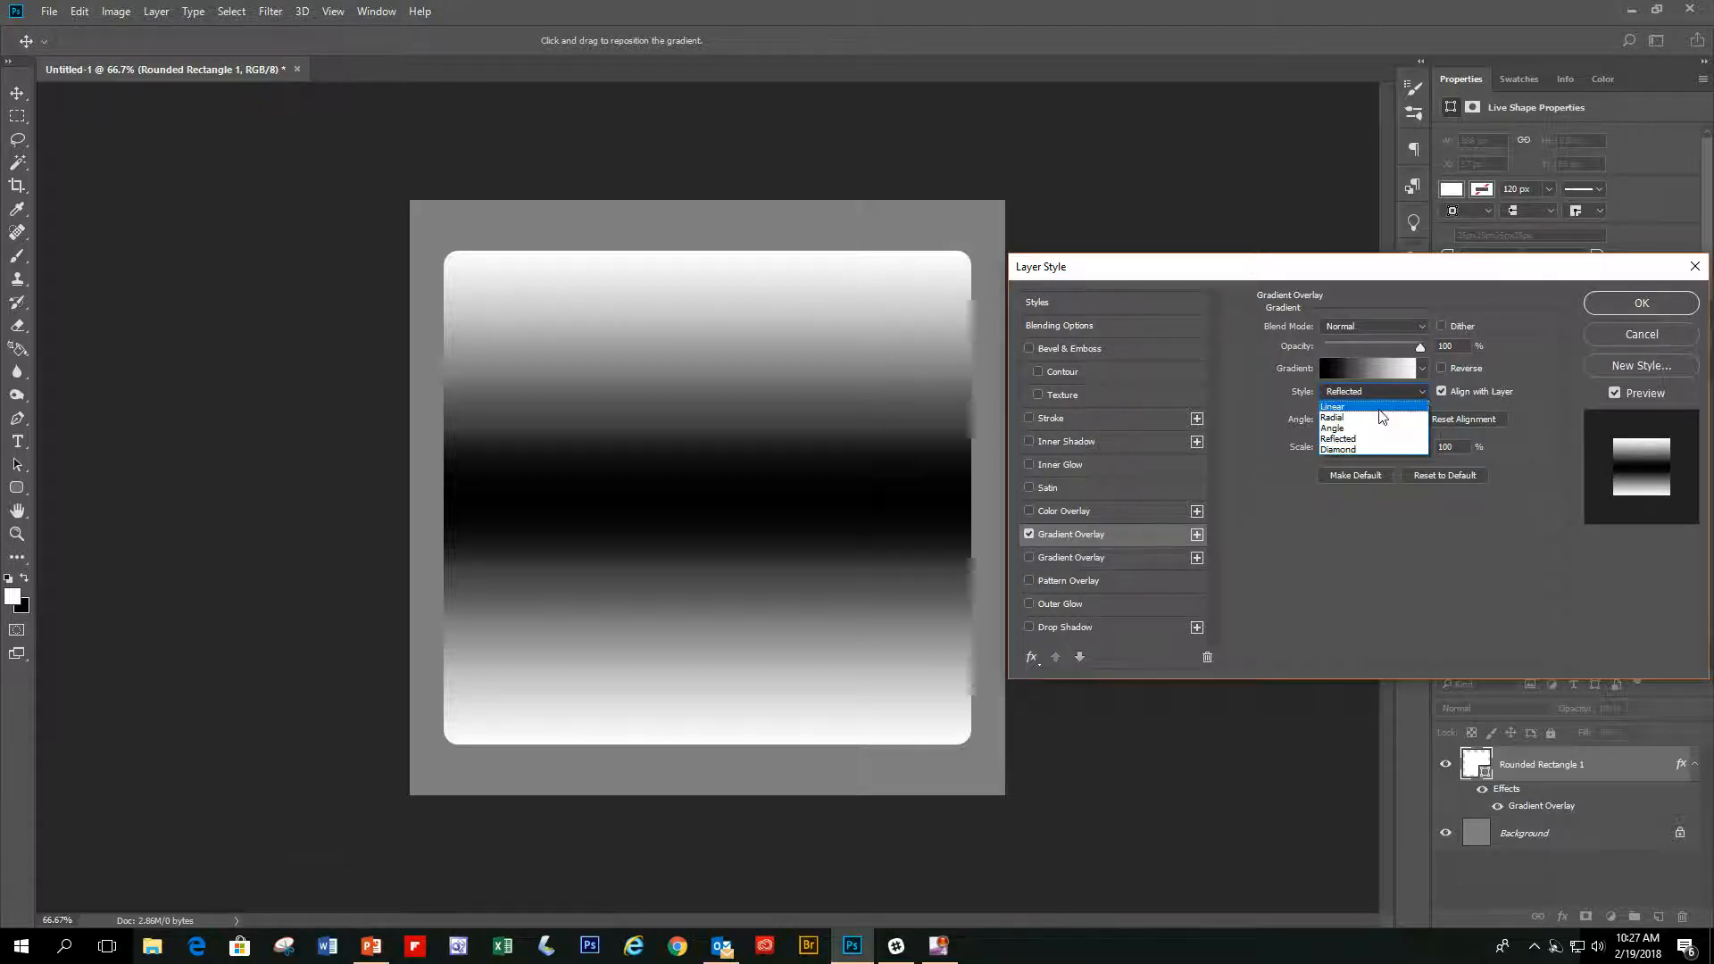
{"action": "left_click", "coordinate": [1381, 435]}
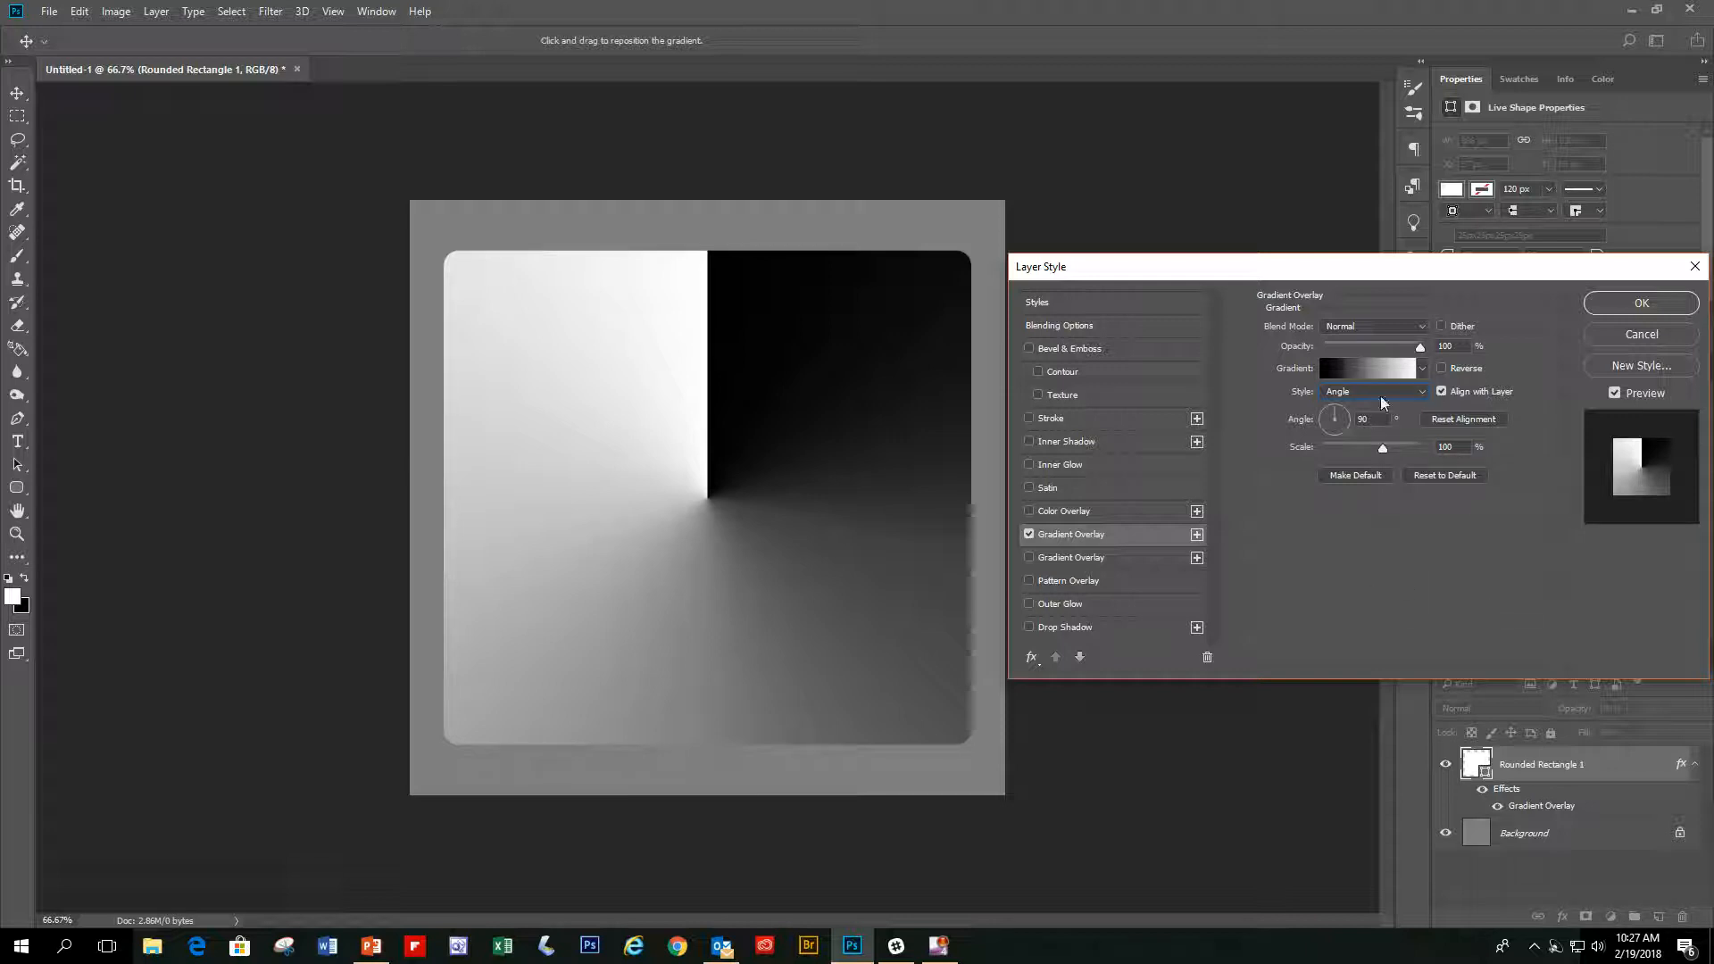
{"action": "left_click", "coordinate": [1377, 373]}
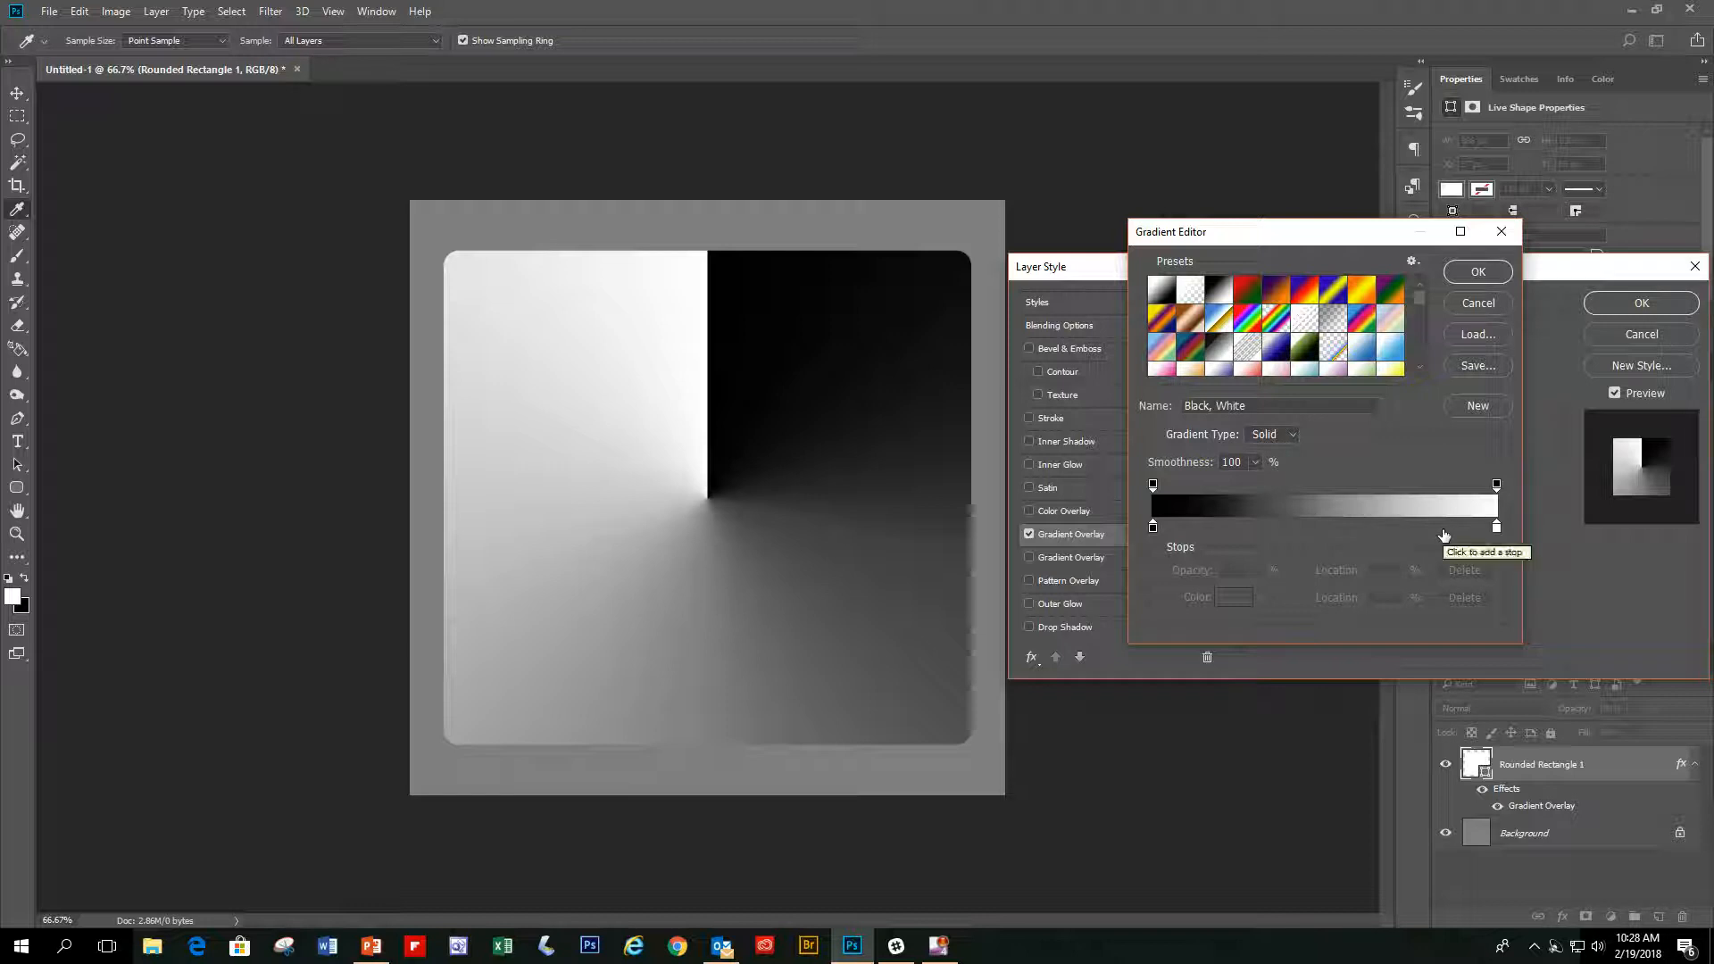
{"action": "left_click", "coordinate": [1320, 525]}
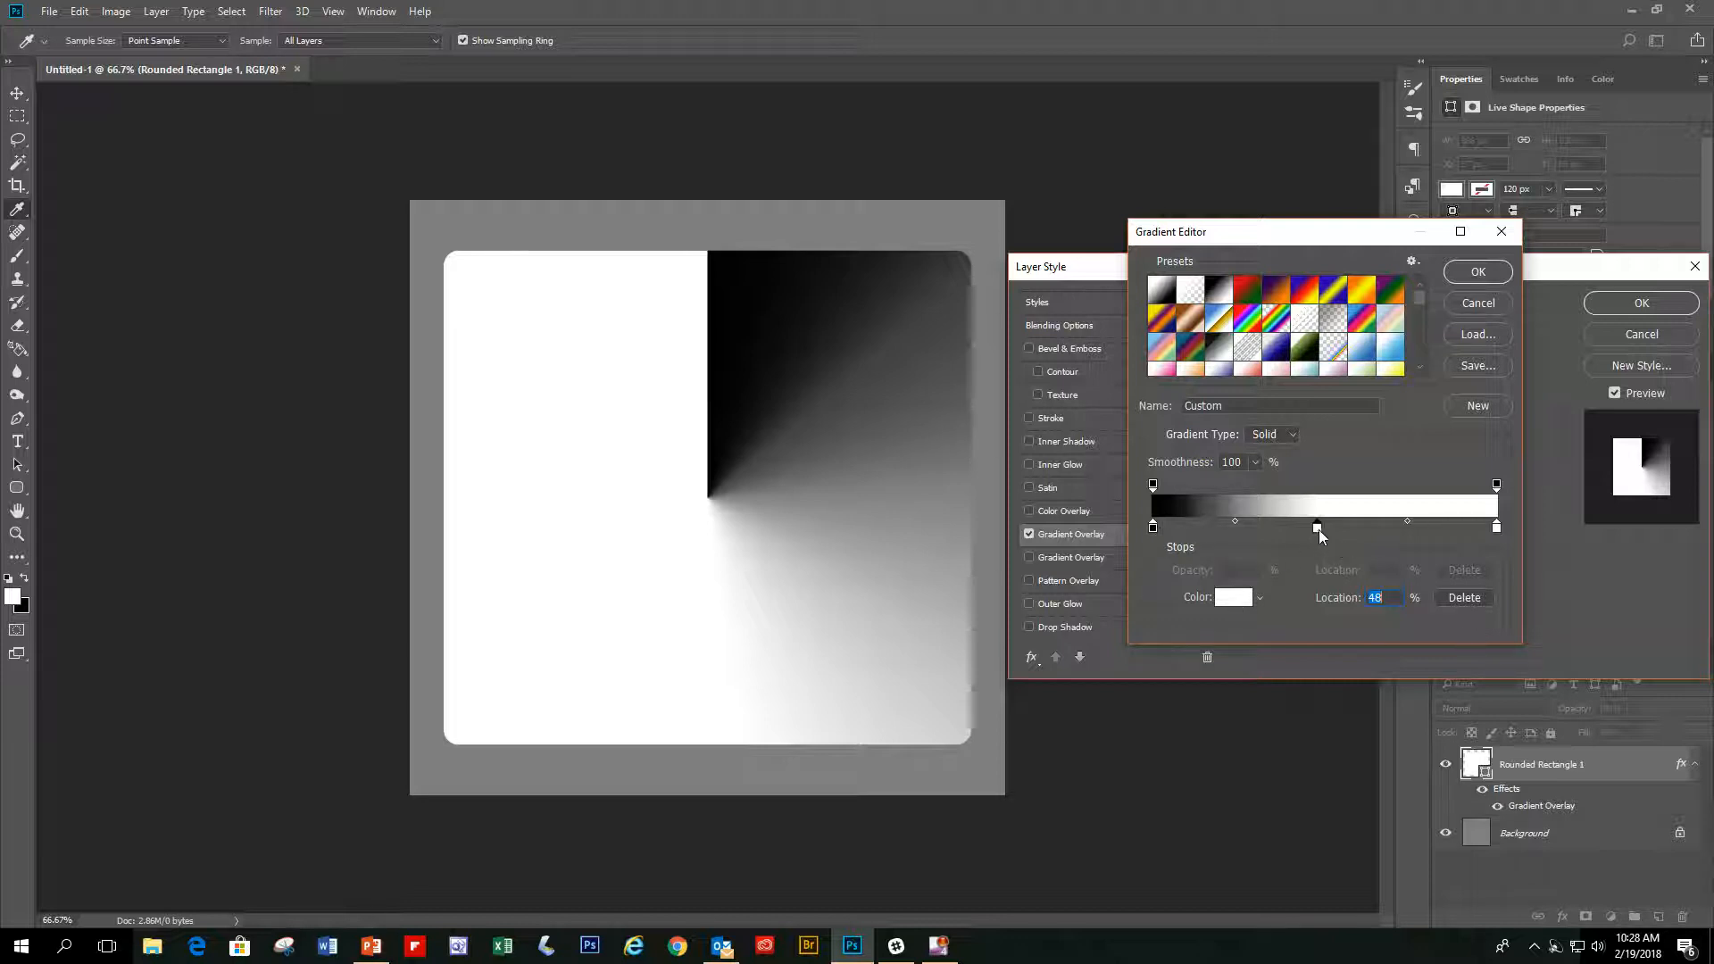
- Change the gradient's end stop at 100% to black (000000)
{"action": "left_click", "coordinate": [1497, 527]}
{"action": "left_click", "coordinate": [1233, 604]}
{"action": "left_click", "coordinate": [1211, 578]}
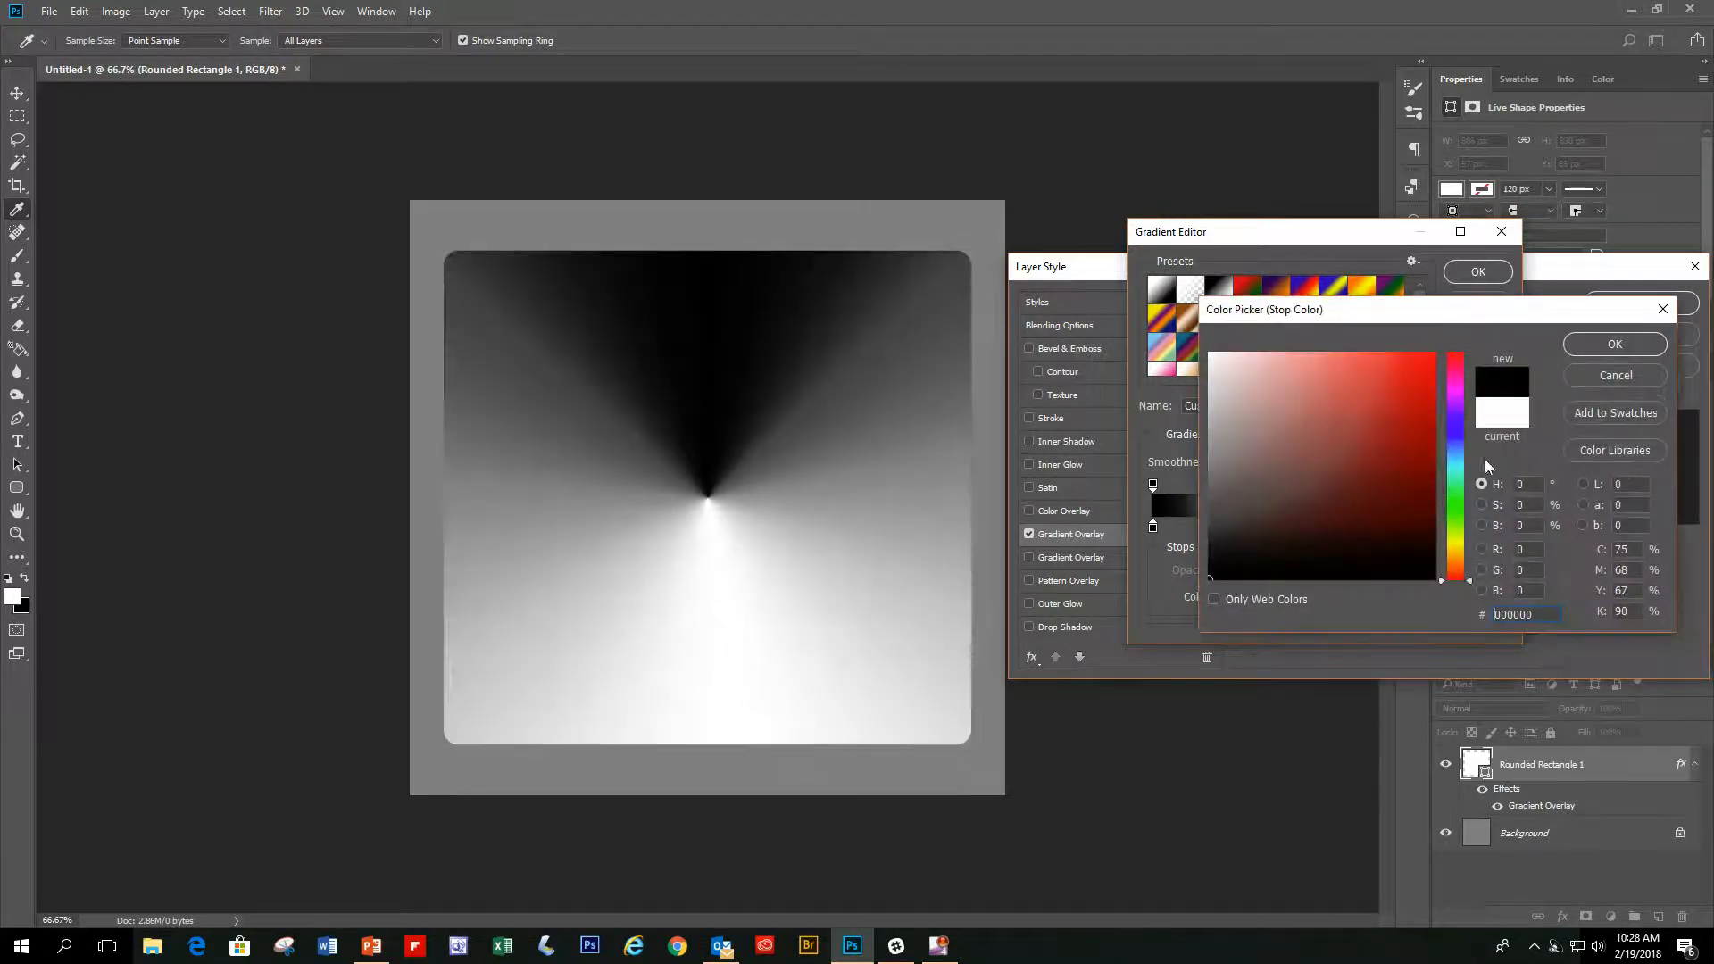
{"action": "left_click", "coordinate": [1599, 347]}
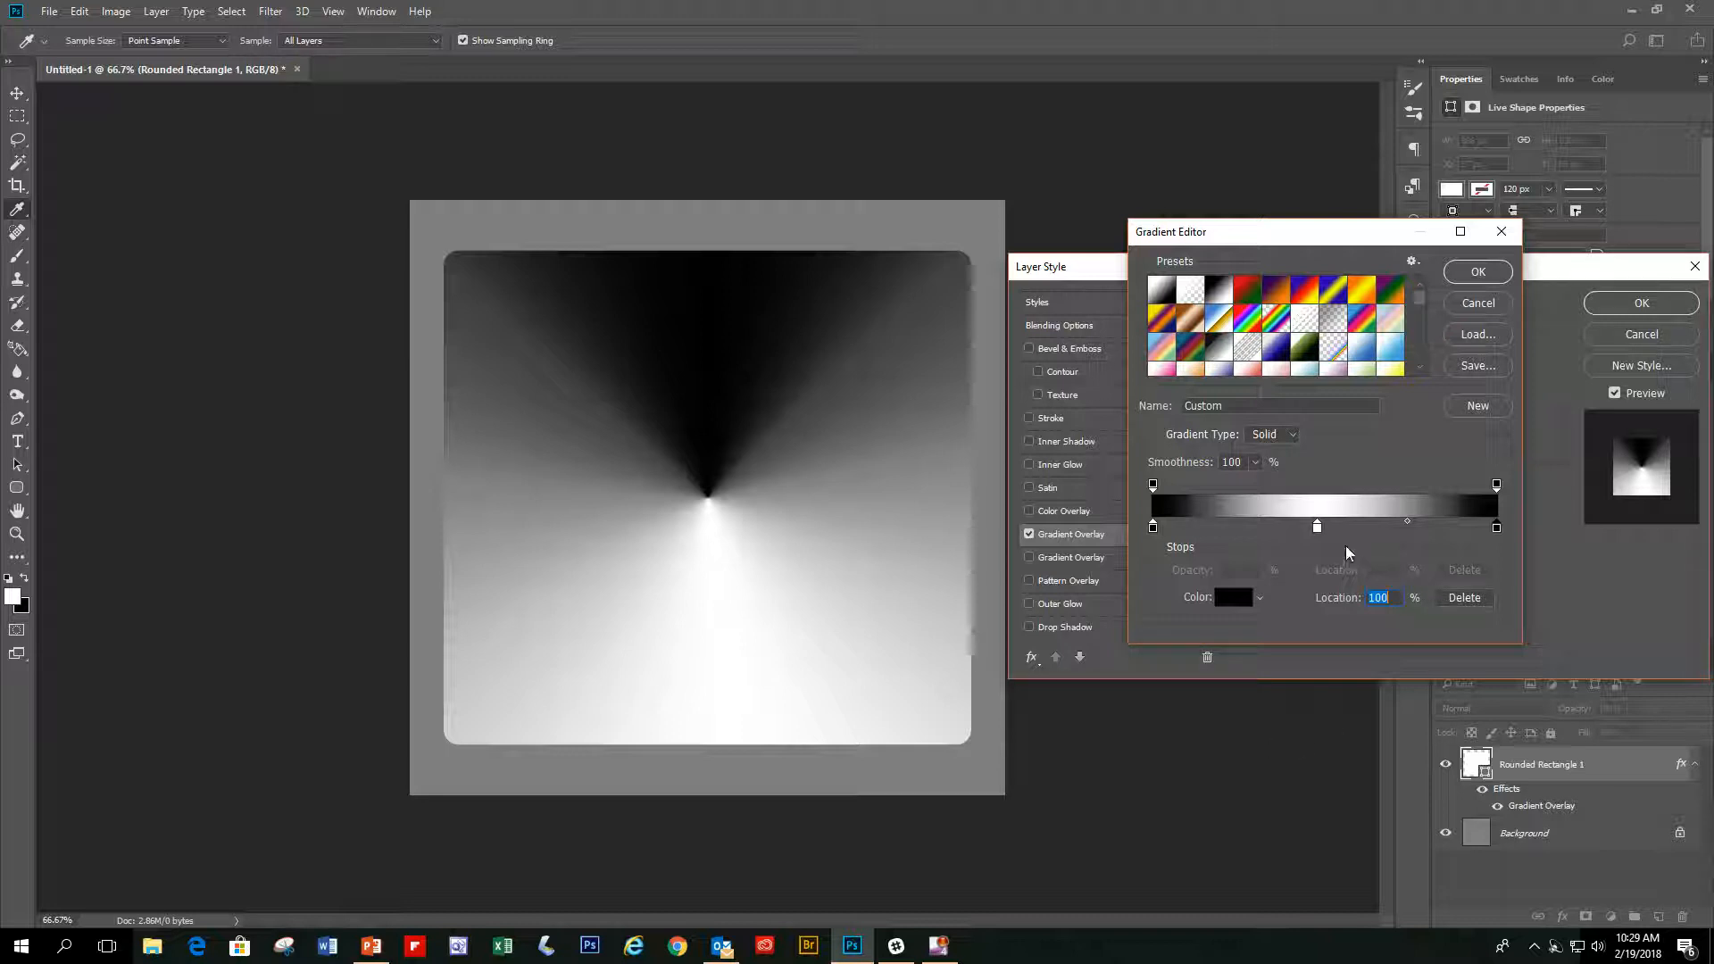
- Add black colour stops at 11%, 23%, 60%, 73% and 85%, plus one midway between the 23% and 48% stops
{"action": "left_click", "coordinate": [1234, 524]}
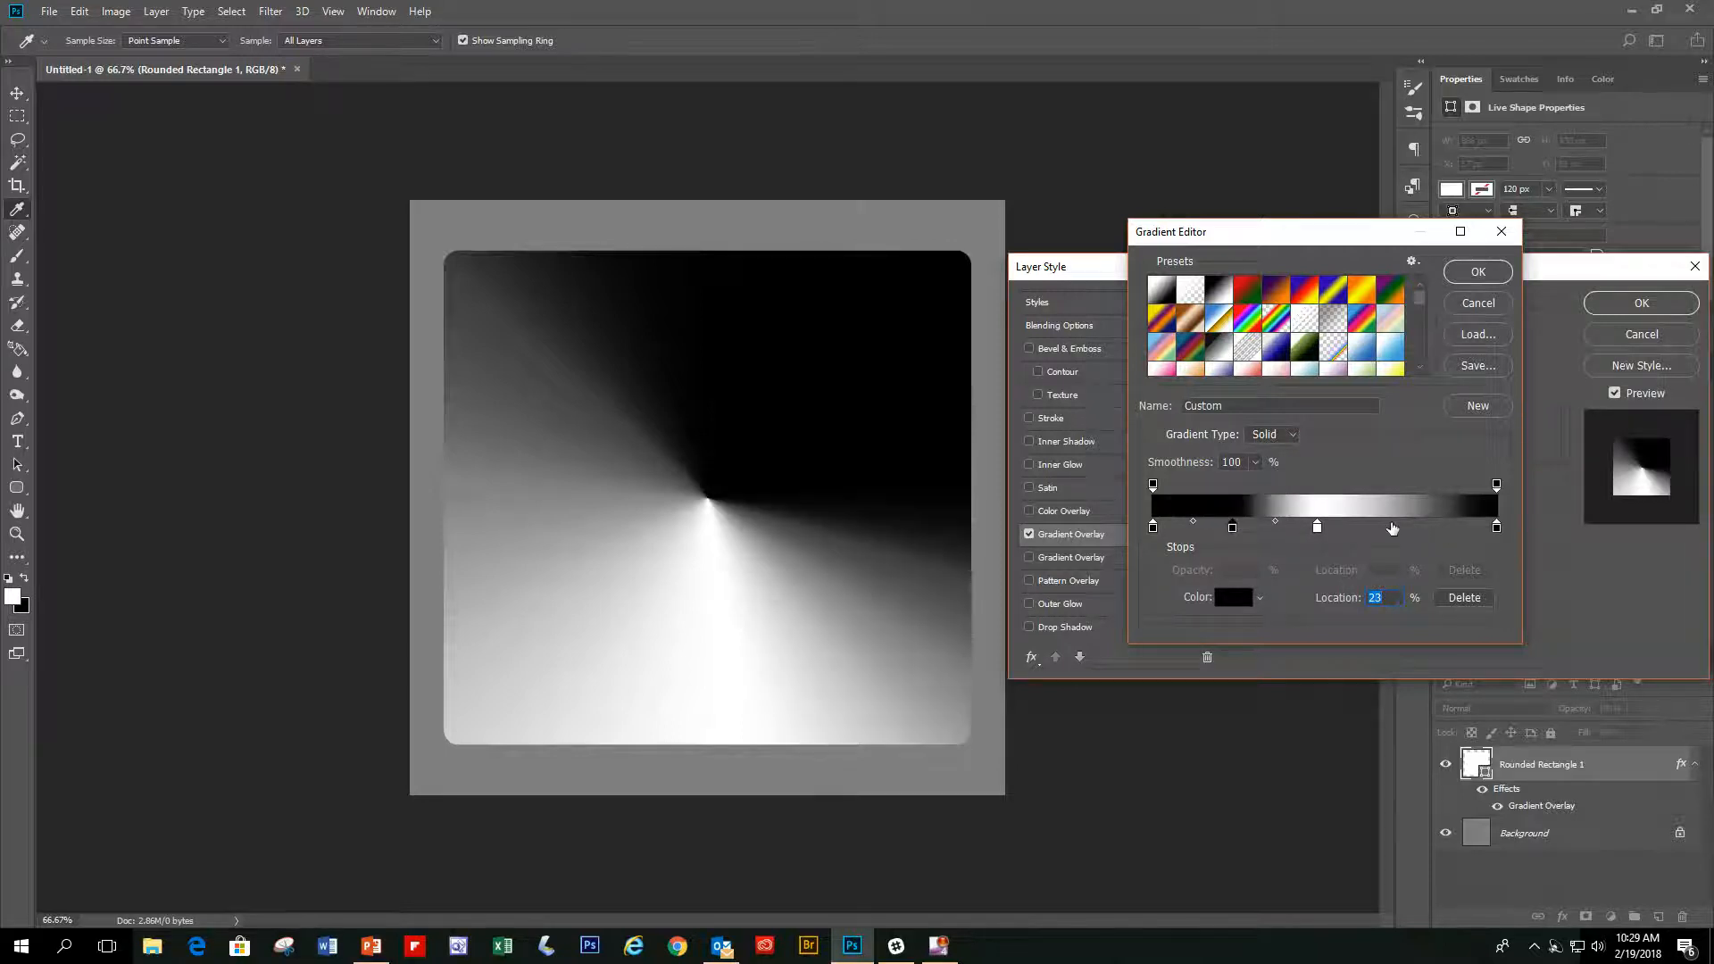
{"action": "left_click", "coordinate": [1407, 526]}
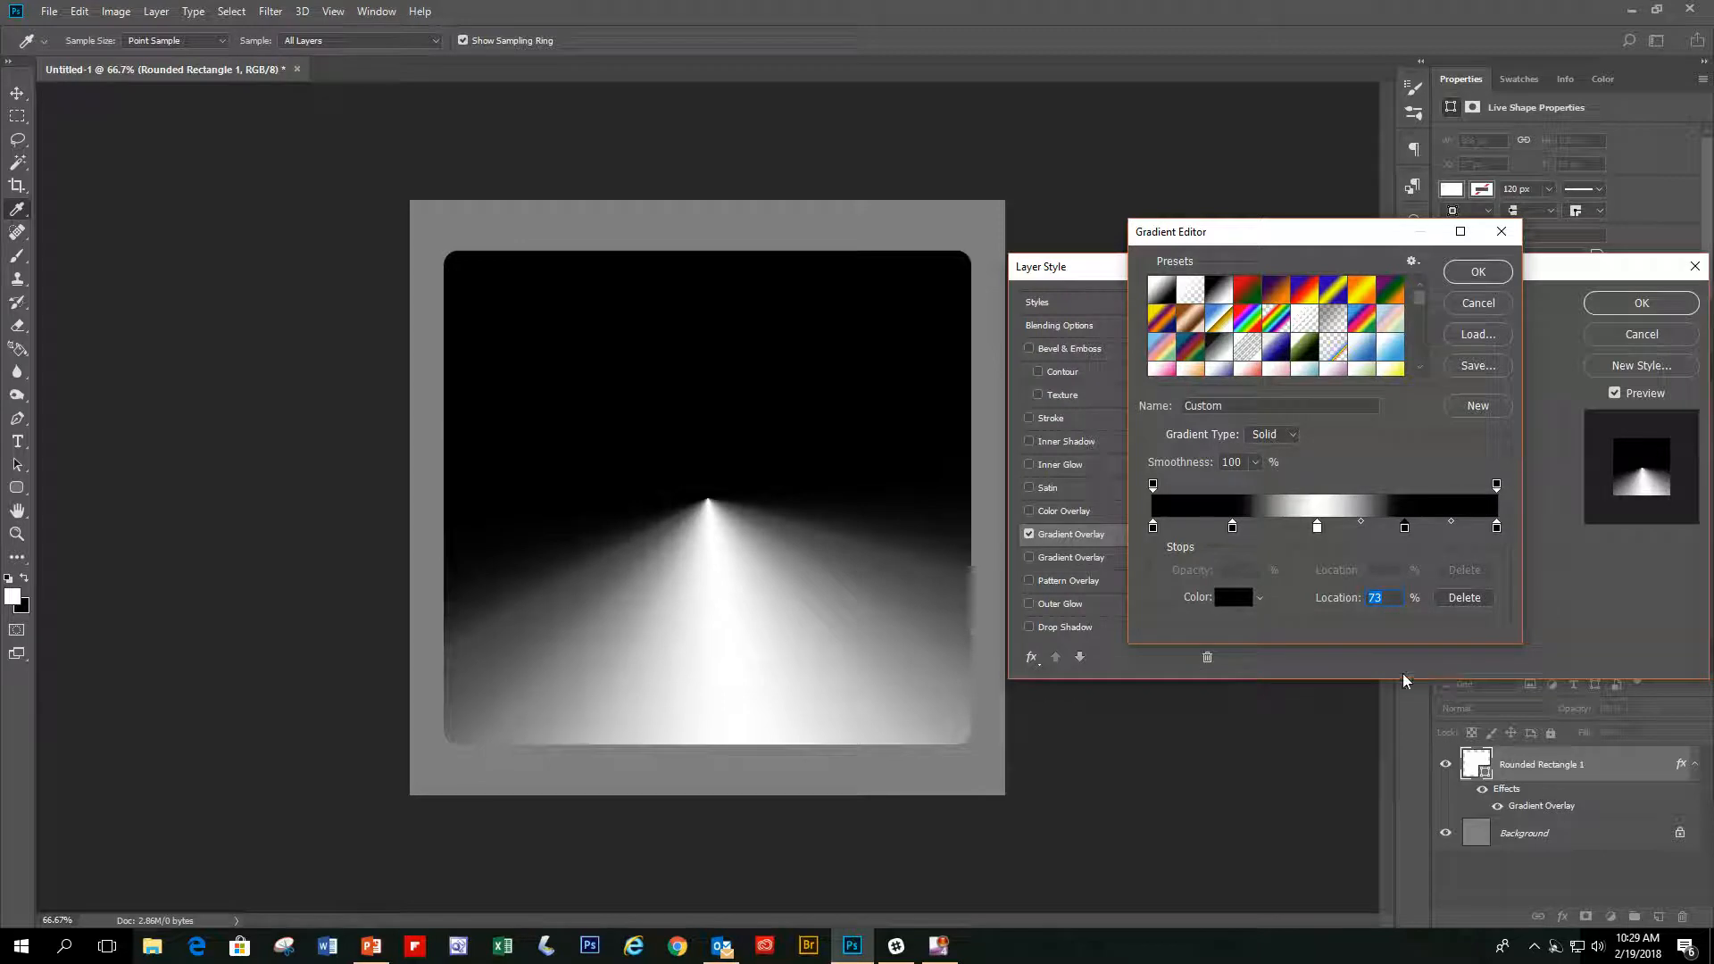
{"action": "left_click", "coordinate": [1194, 526]}
{"action": "left_click", "coordinate": [1276, 527]}
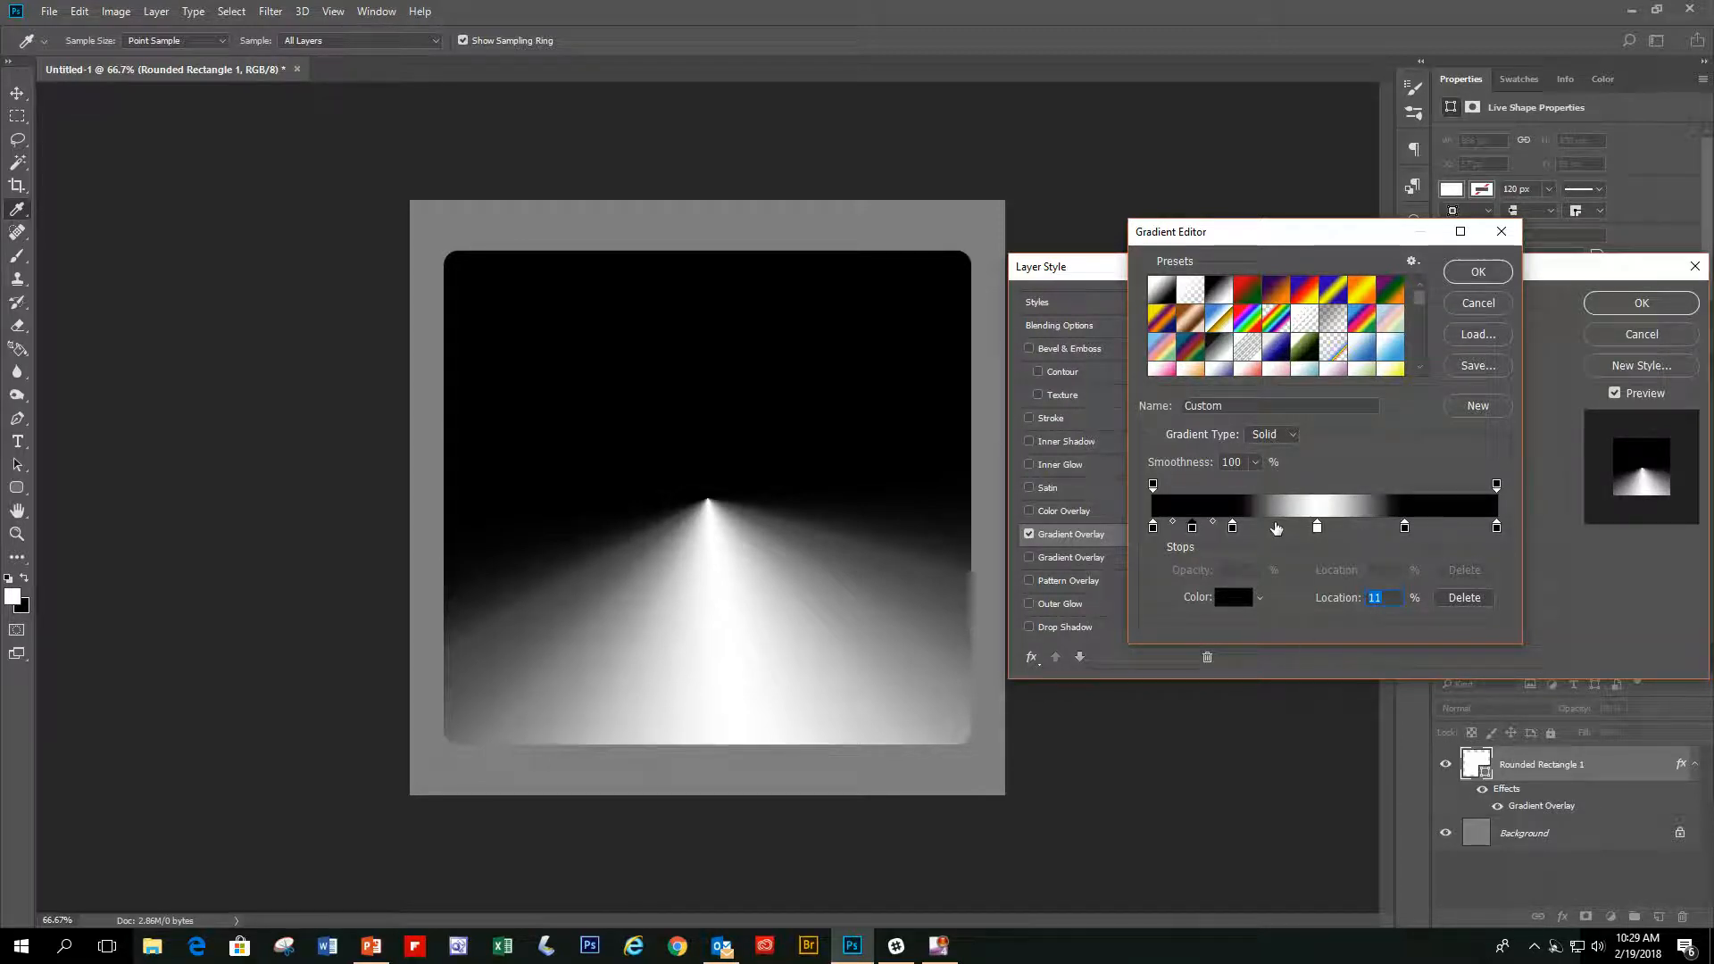
{"action": "left_click", "coordinate": [1361, 526]}
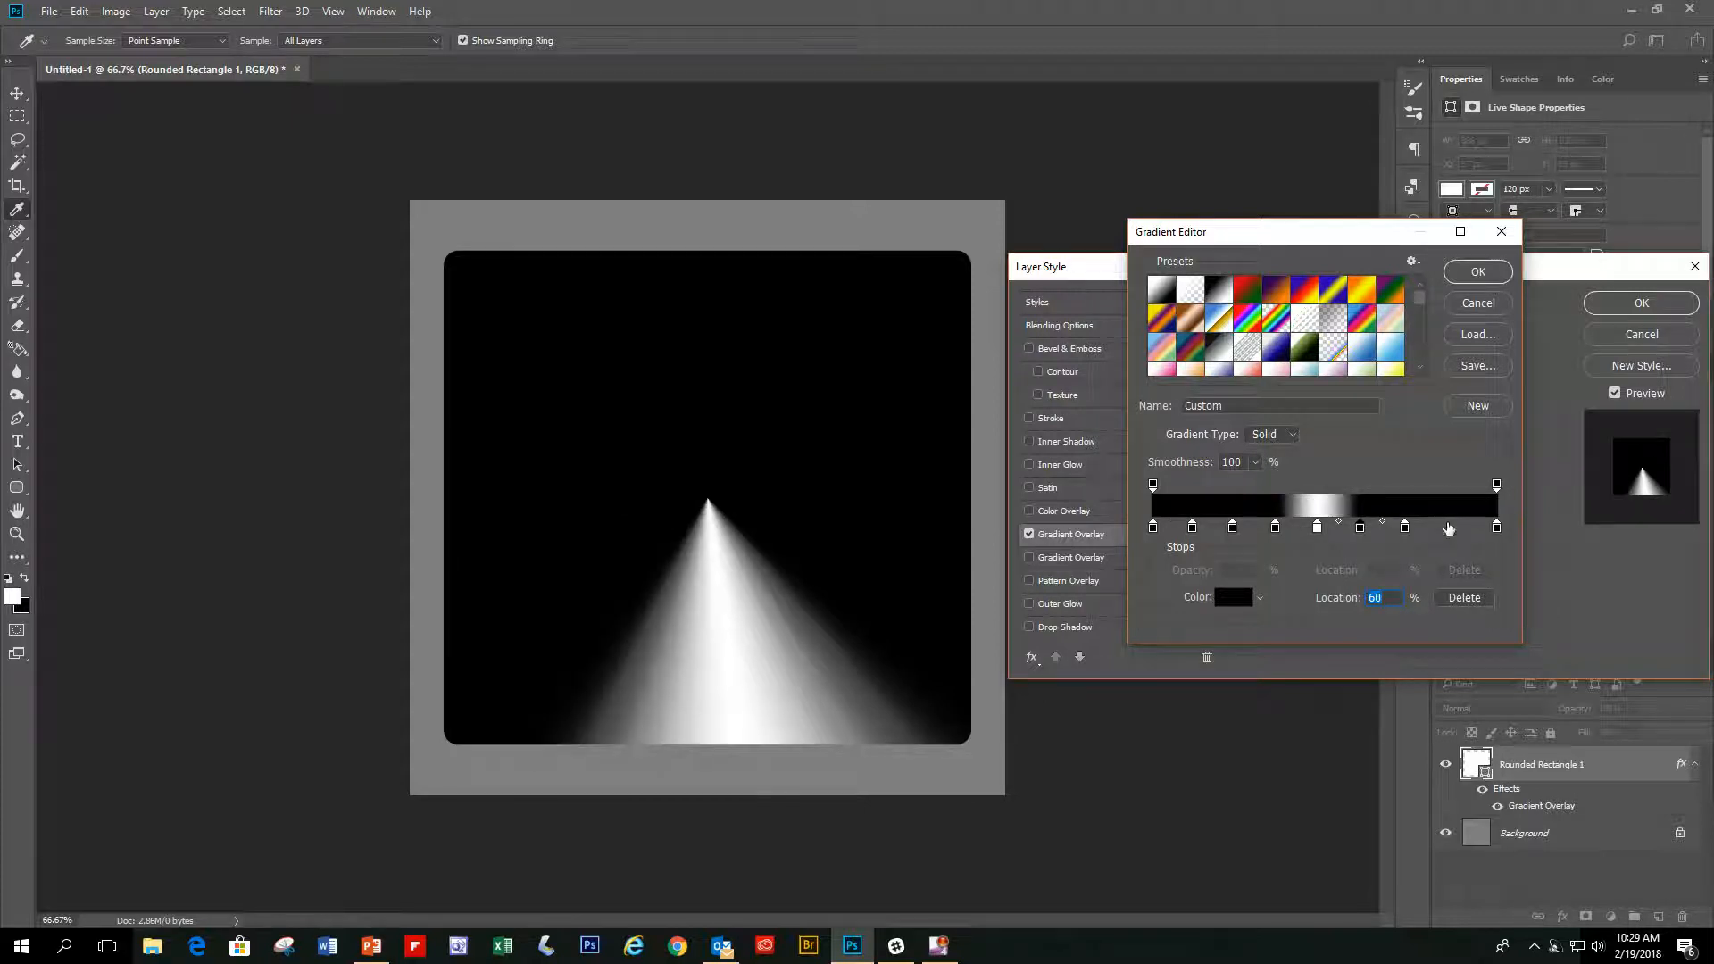
{"action": "left_click", "coordinate": [1448, 527]}
- Change the 11% colour stop and the one between the 23% and 48% stops to white (ffffff)
{"action": "left_click", "coordinate": [1239, 600]}
{"action": "type", "text": "ffffff"}
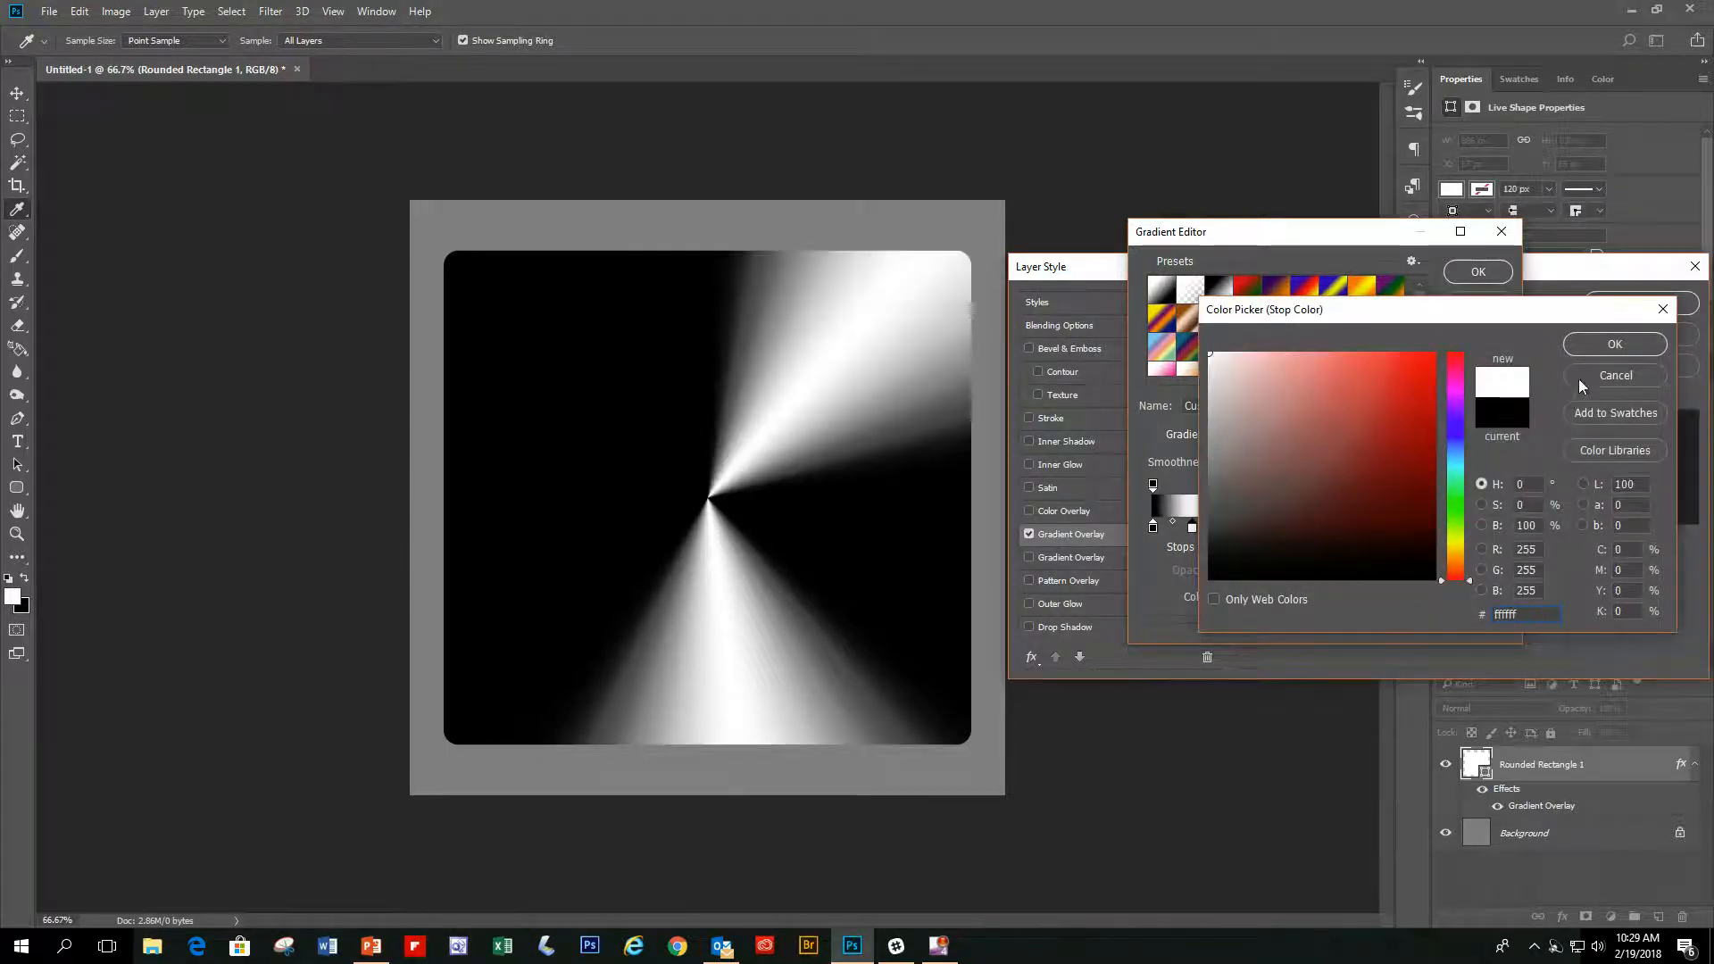
{"action": "left_click", "coordinate": [1594, 342]}
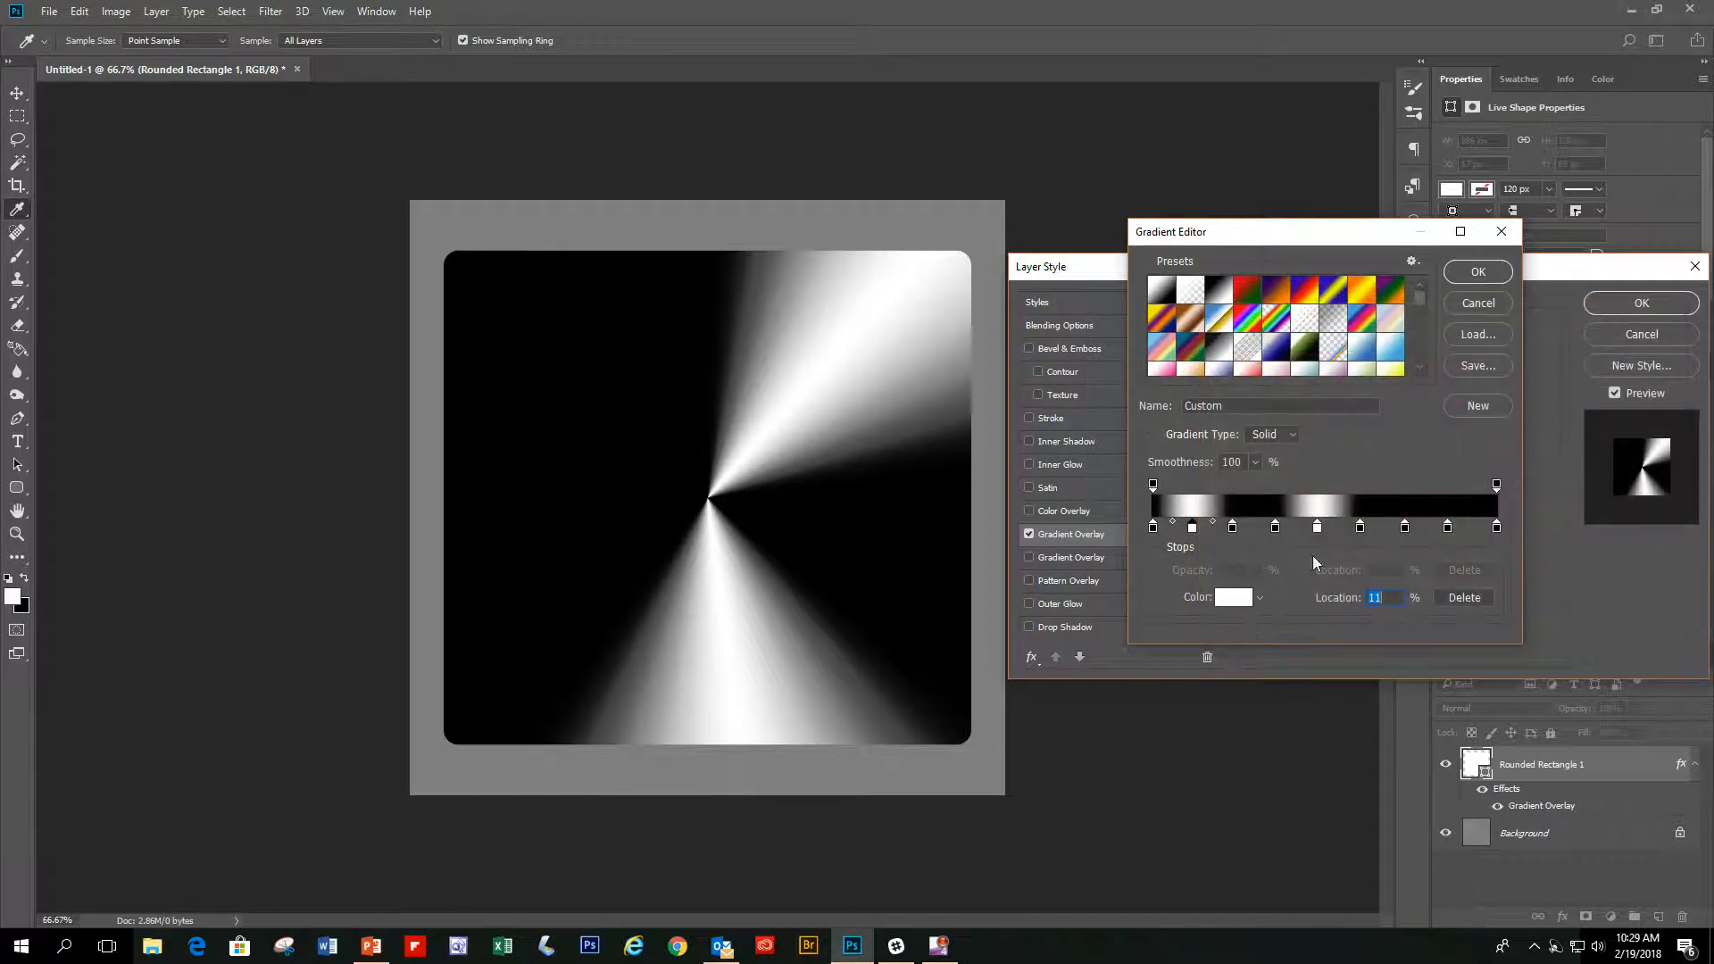
{"action": "left_click", "coordinate": [1276, 528]}
{"action": "left_click", "coordinate": [1234, 597]}
{"action": "type", "text": "ffffff"}
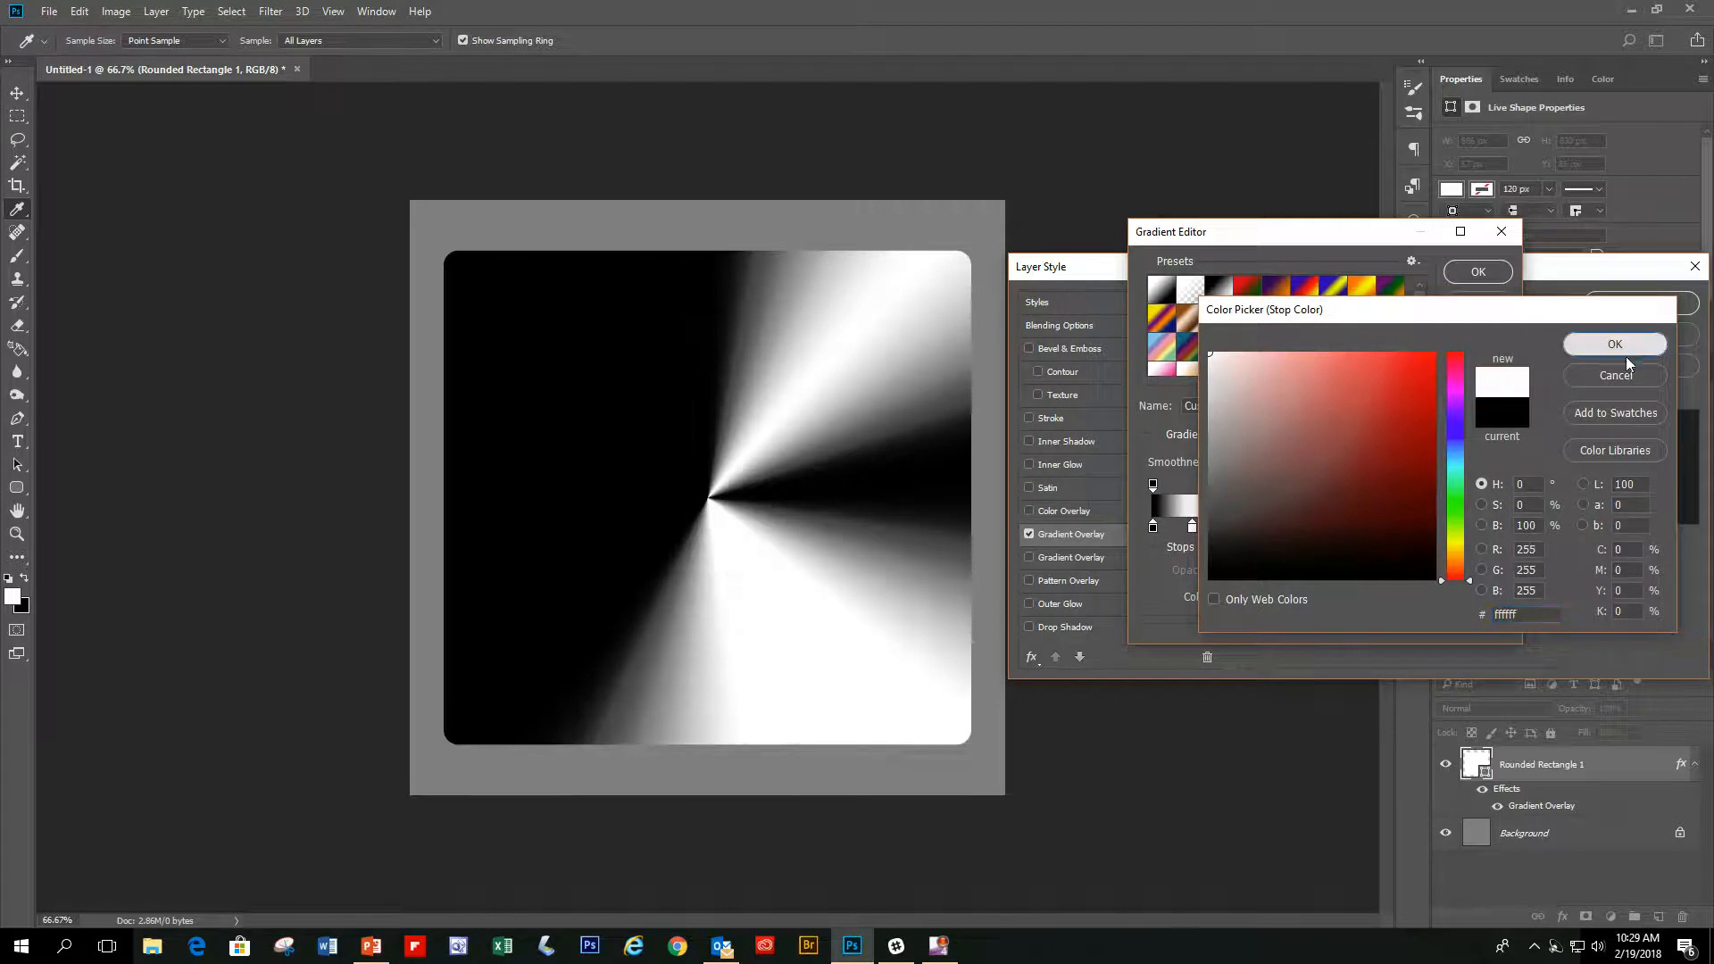
{"action": "left_click", "coordinate": [1626, 352]}
- Change the gradient's 48% colour stop to black (000000)
{"action": "left_click", "coordinate": [1318, 527]}
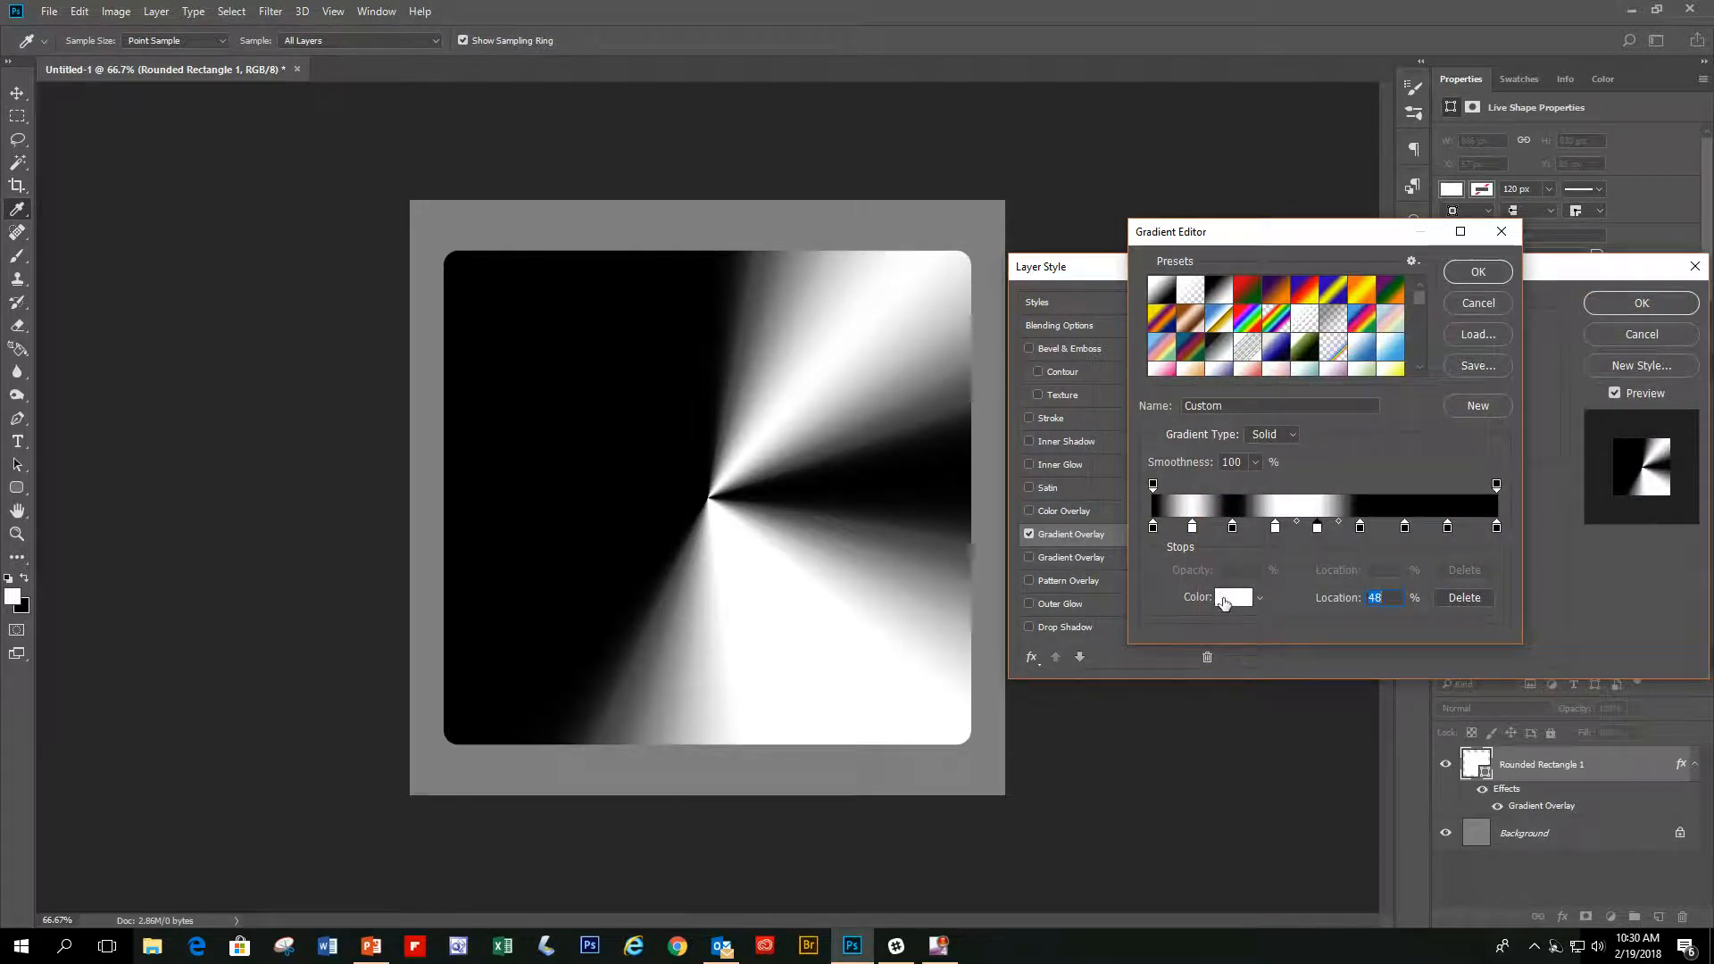
{"action": "left_click", "coordinate": [1223, 602]}
{"action": "type", "text": "000000"}
{"action": "left_click", "coordinate": [1626, 343]}
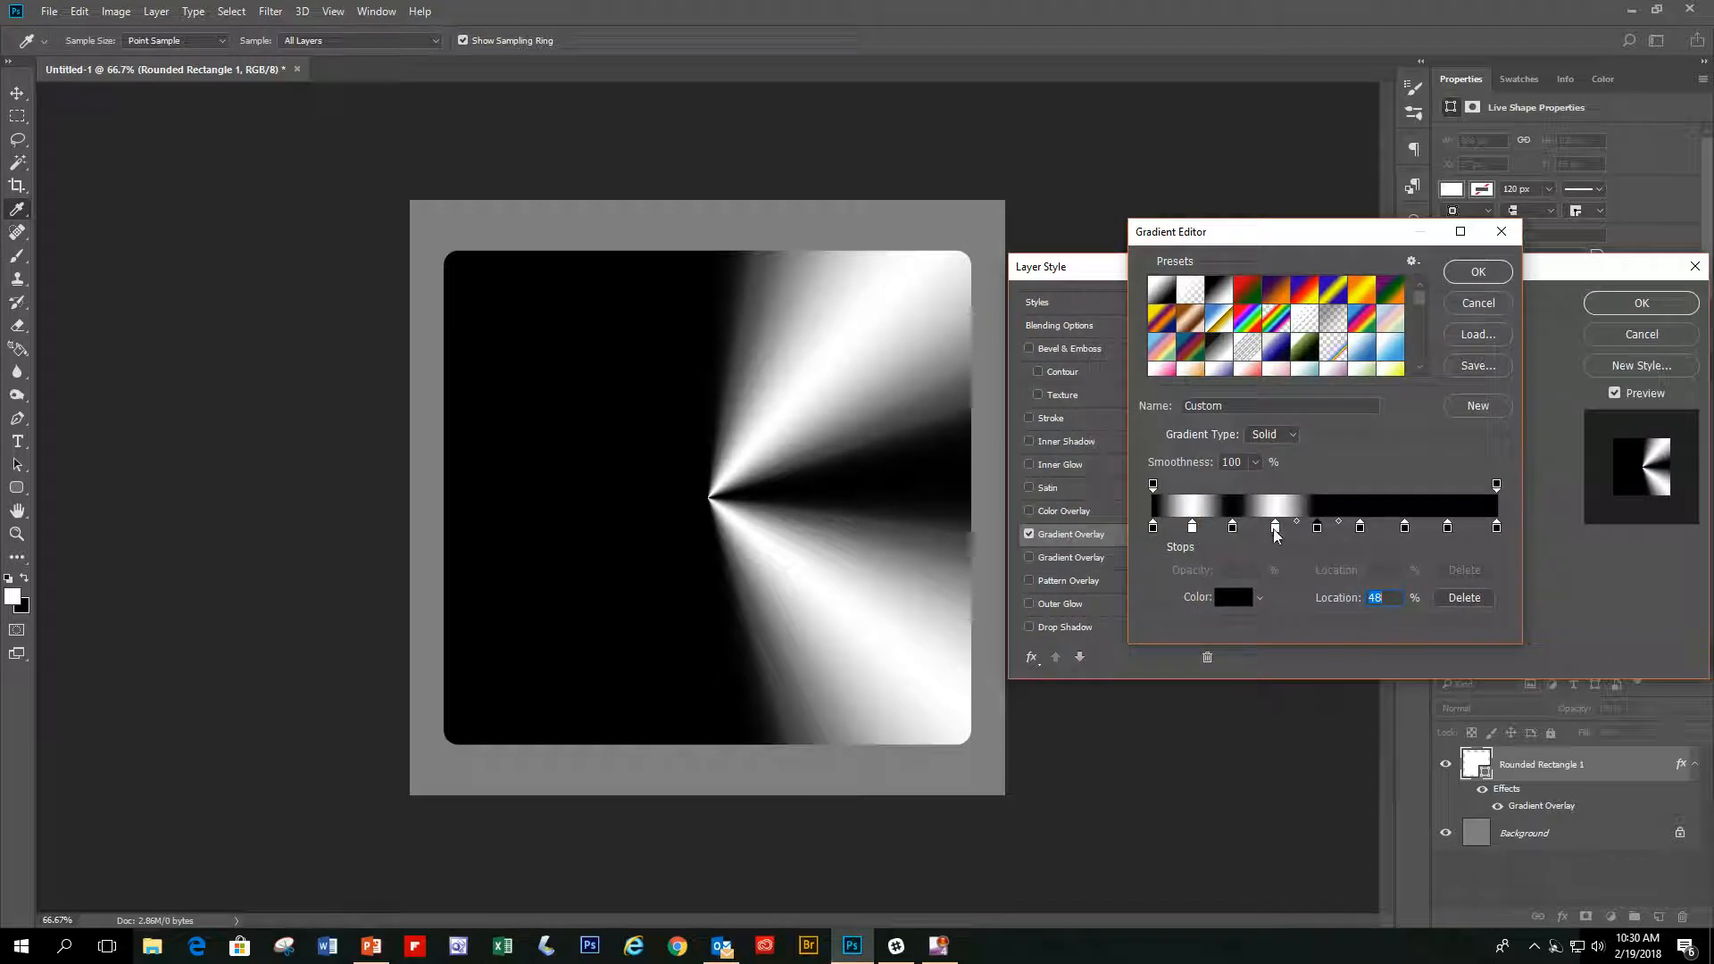
- Change the gradient's 60% and 85% colour stops to white
{"action": "left_click", "coordinate": [1361, 530]}
{"action": "left_click", "coordinate": [1244, 601]}
{"action": "type", "text": "ffffff"}
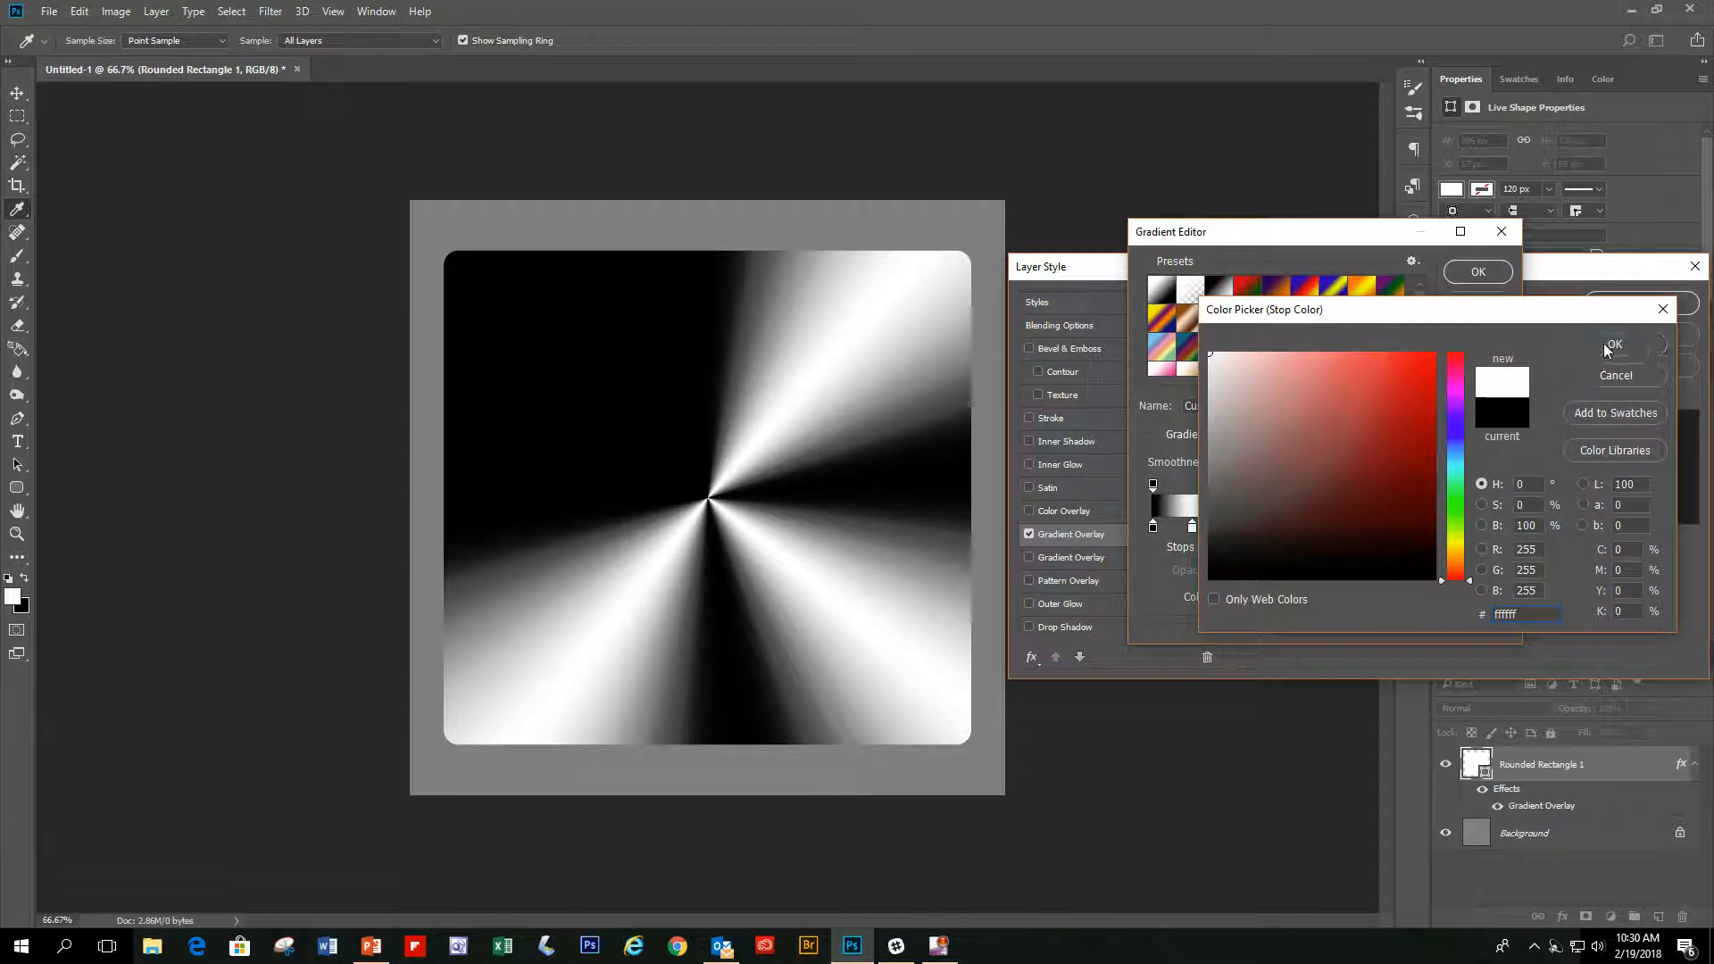
{"action": "left_click", "coordinate": [1605, 344]}
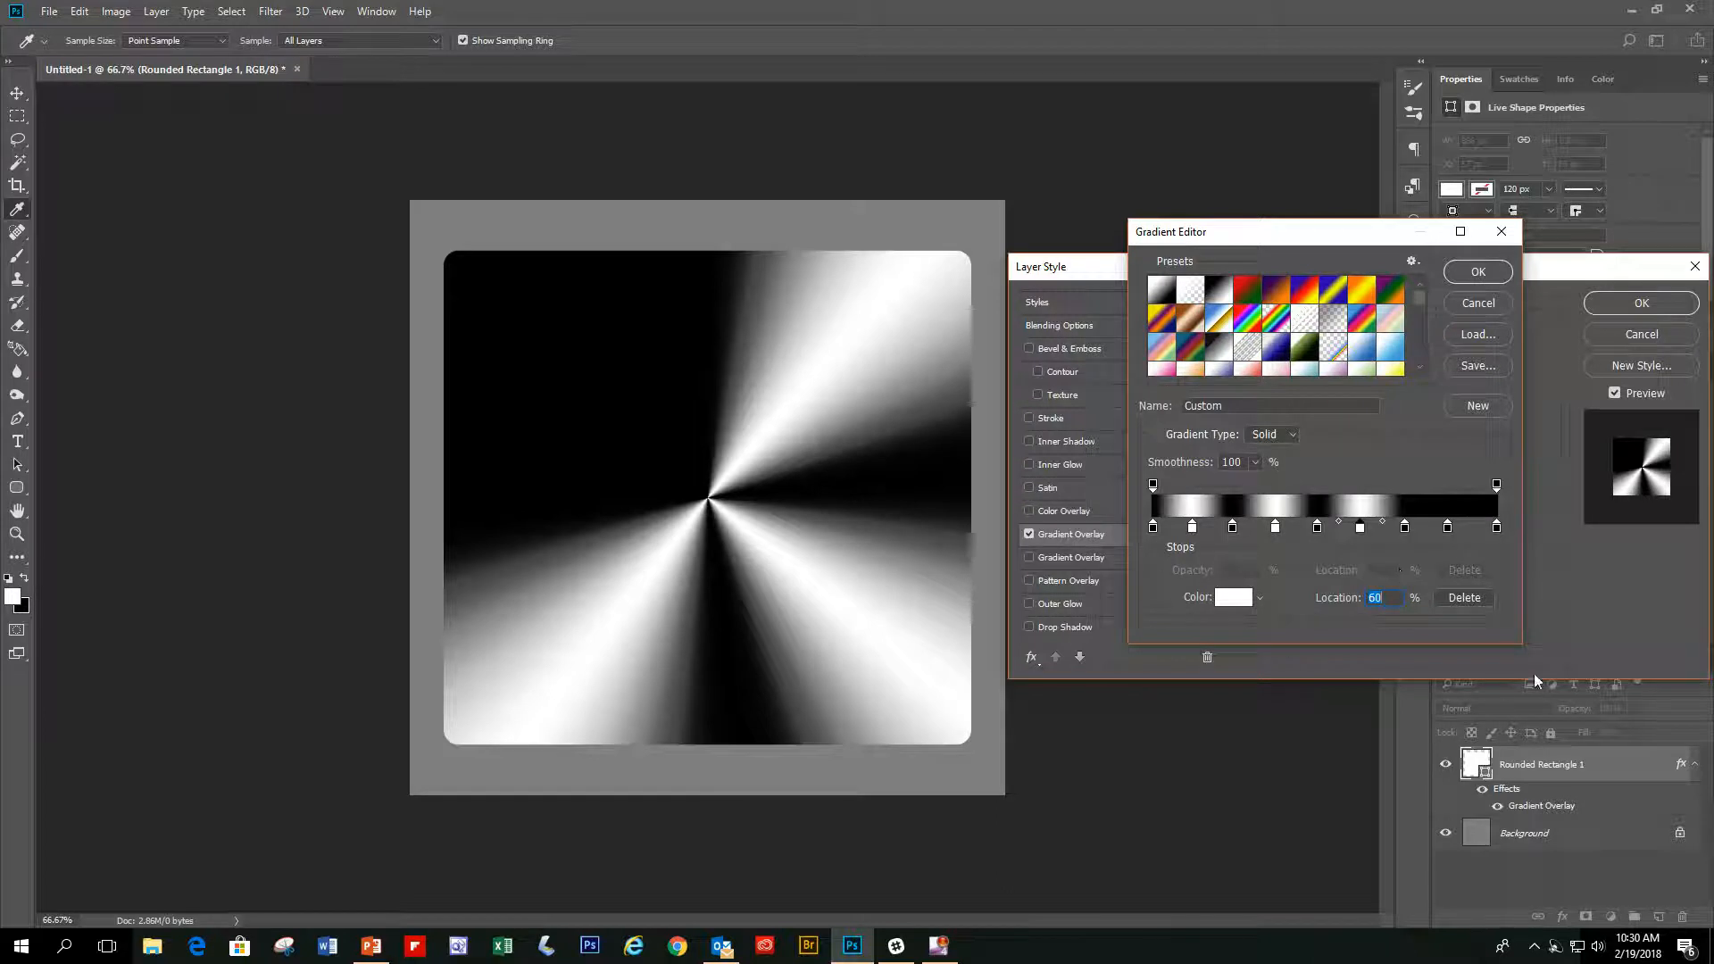
{"action": "left_click", "coordinate": [1448, 527]}
{"action": "left_click", "coordinate": [1246, 602]}
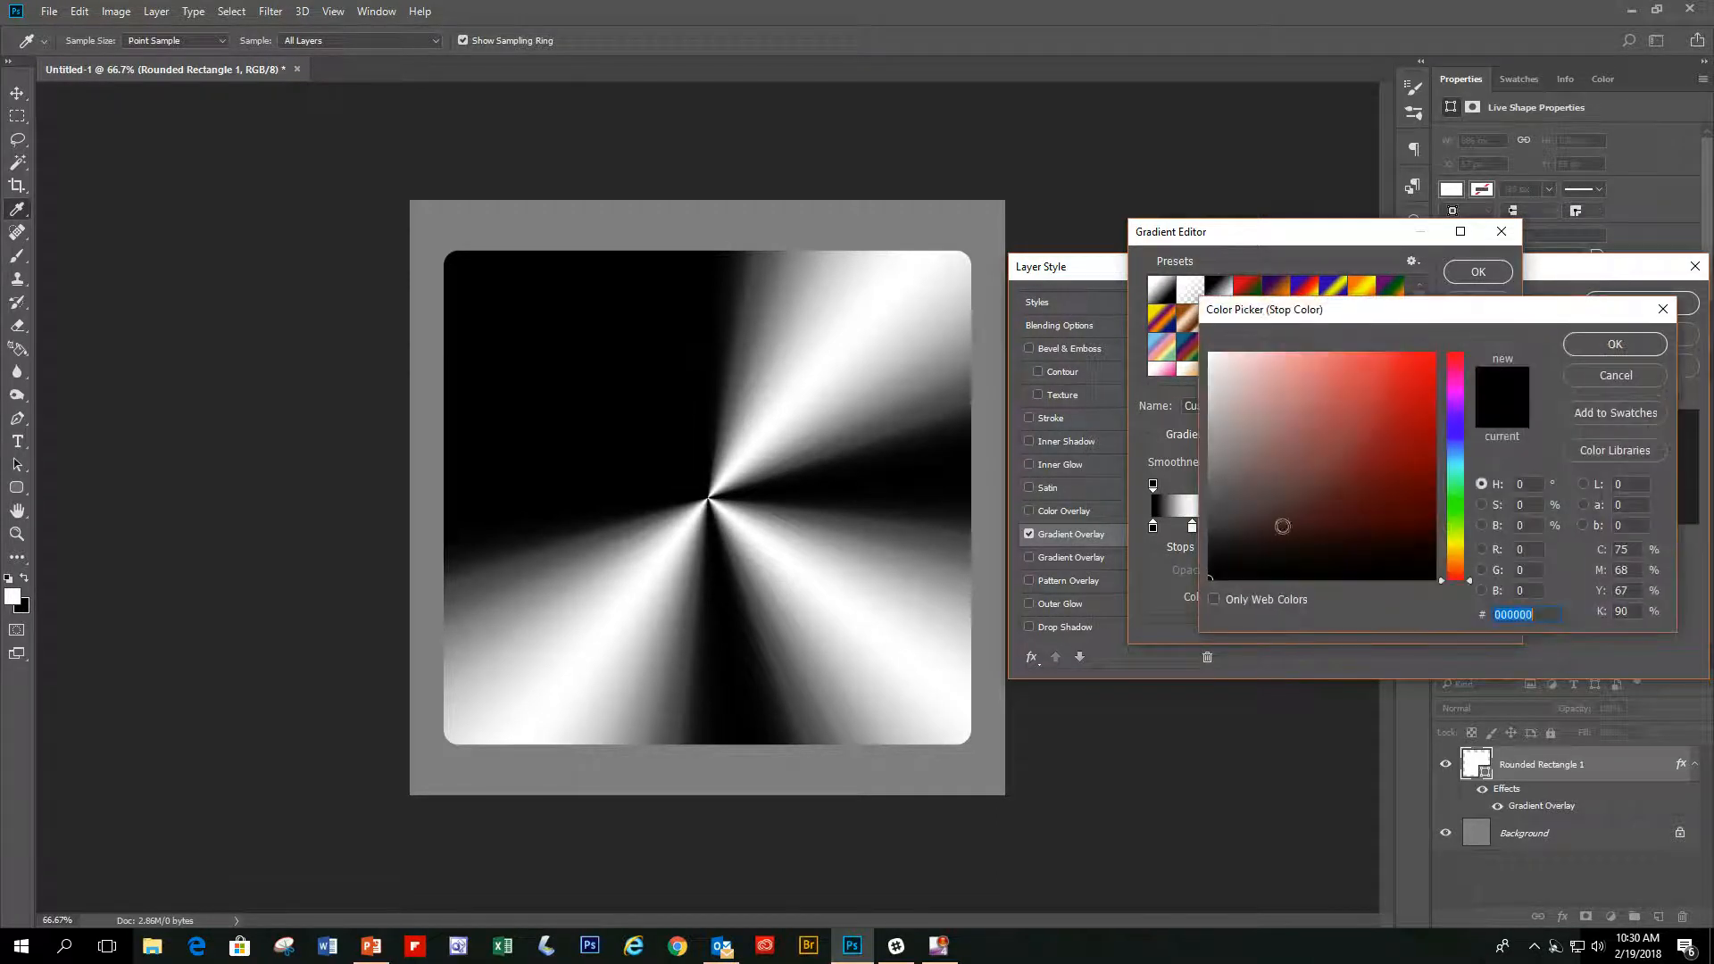
{"action": "left_click_drag", "start_coordinate": [1283, 525], "coordinate": [1170, 350]}
{"action": "left_click", "coordinate": [1621, 352]}
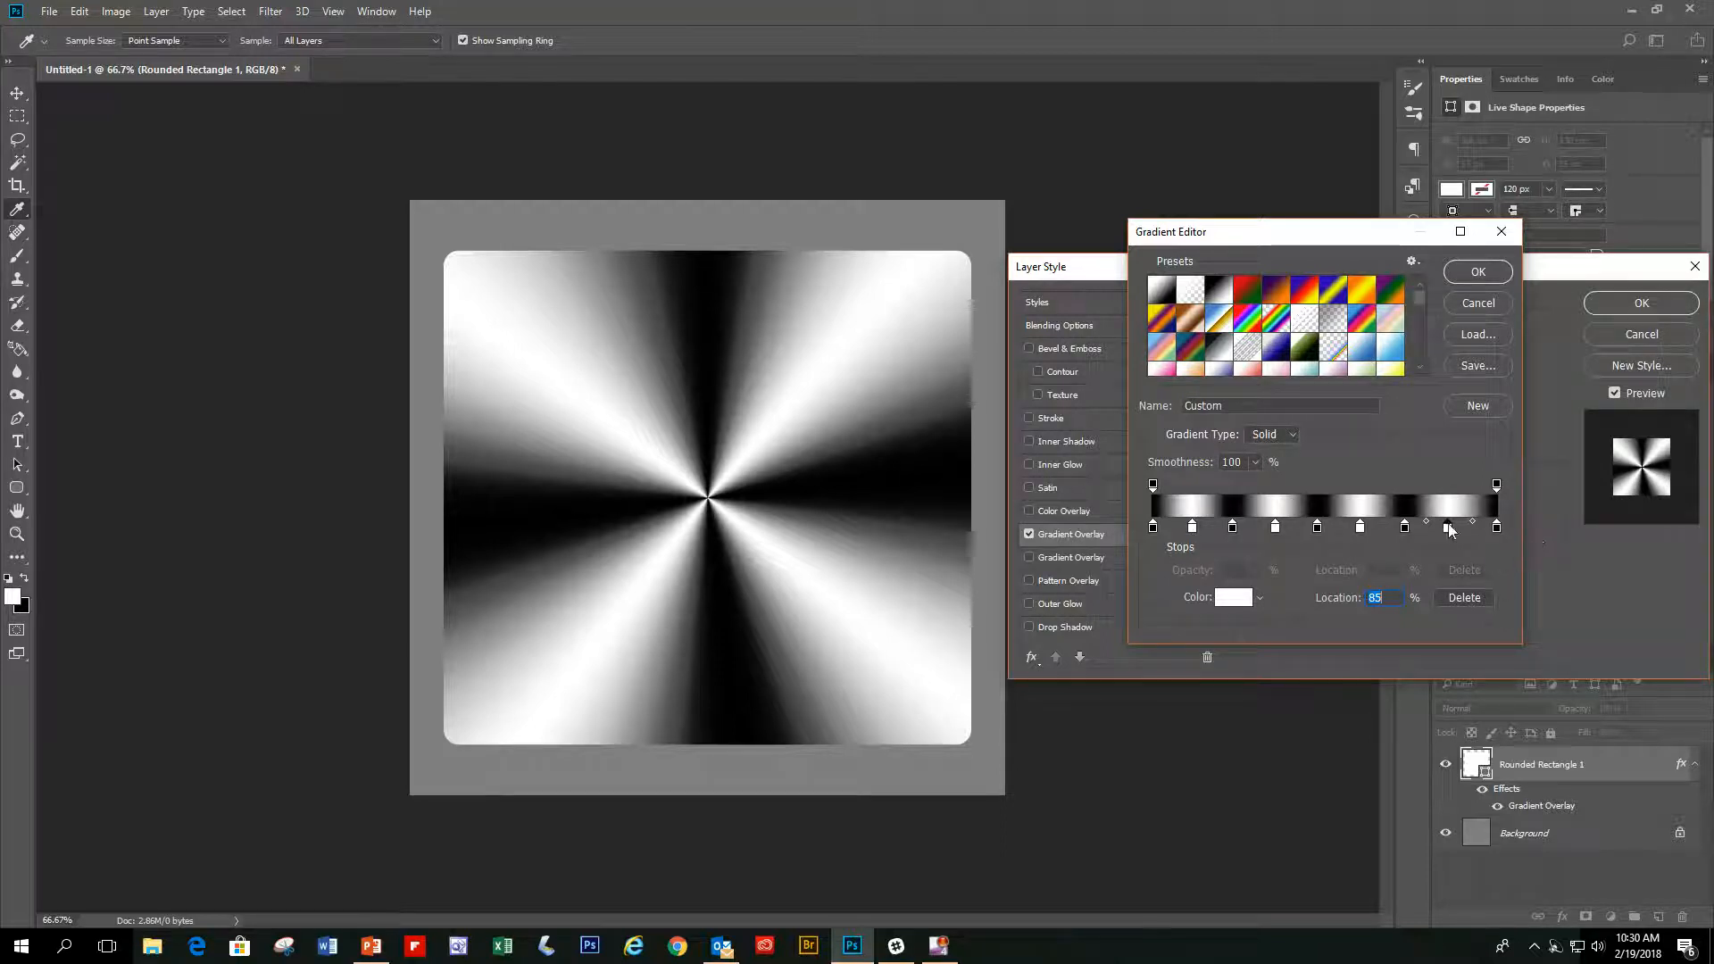
- Accept the edited gradient and lower the gradient overlay's opacity to 46%
{"action": "left_click", "coordinate": [1473, 272]}
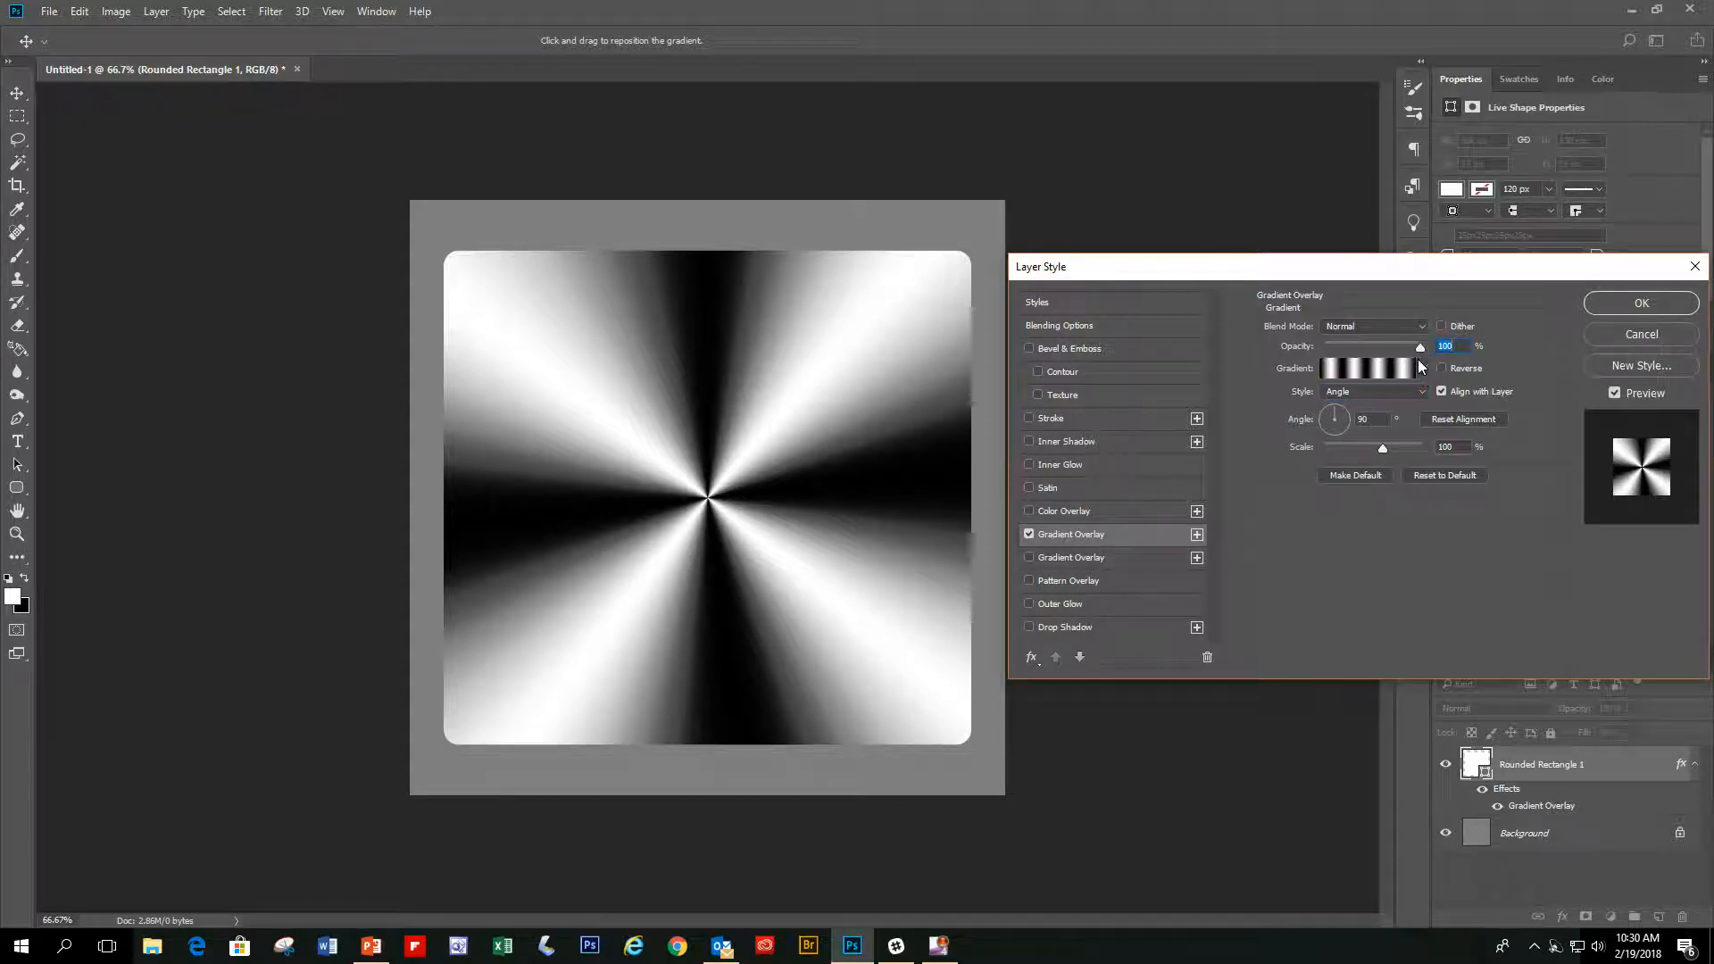
{"action": "left_click_drag", "start_coordinate": [1422, 350], "coordinate": [1369, 354]}
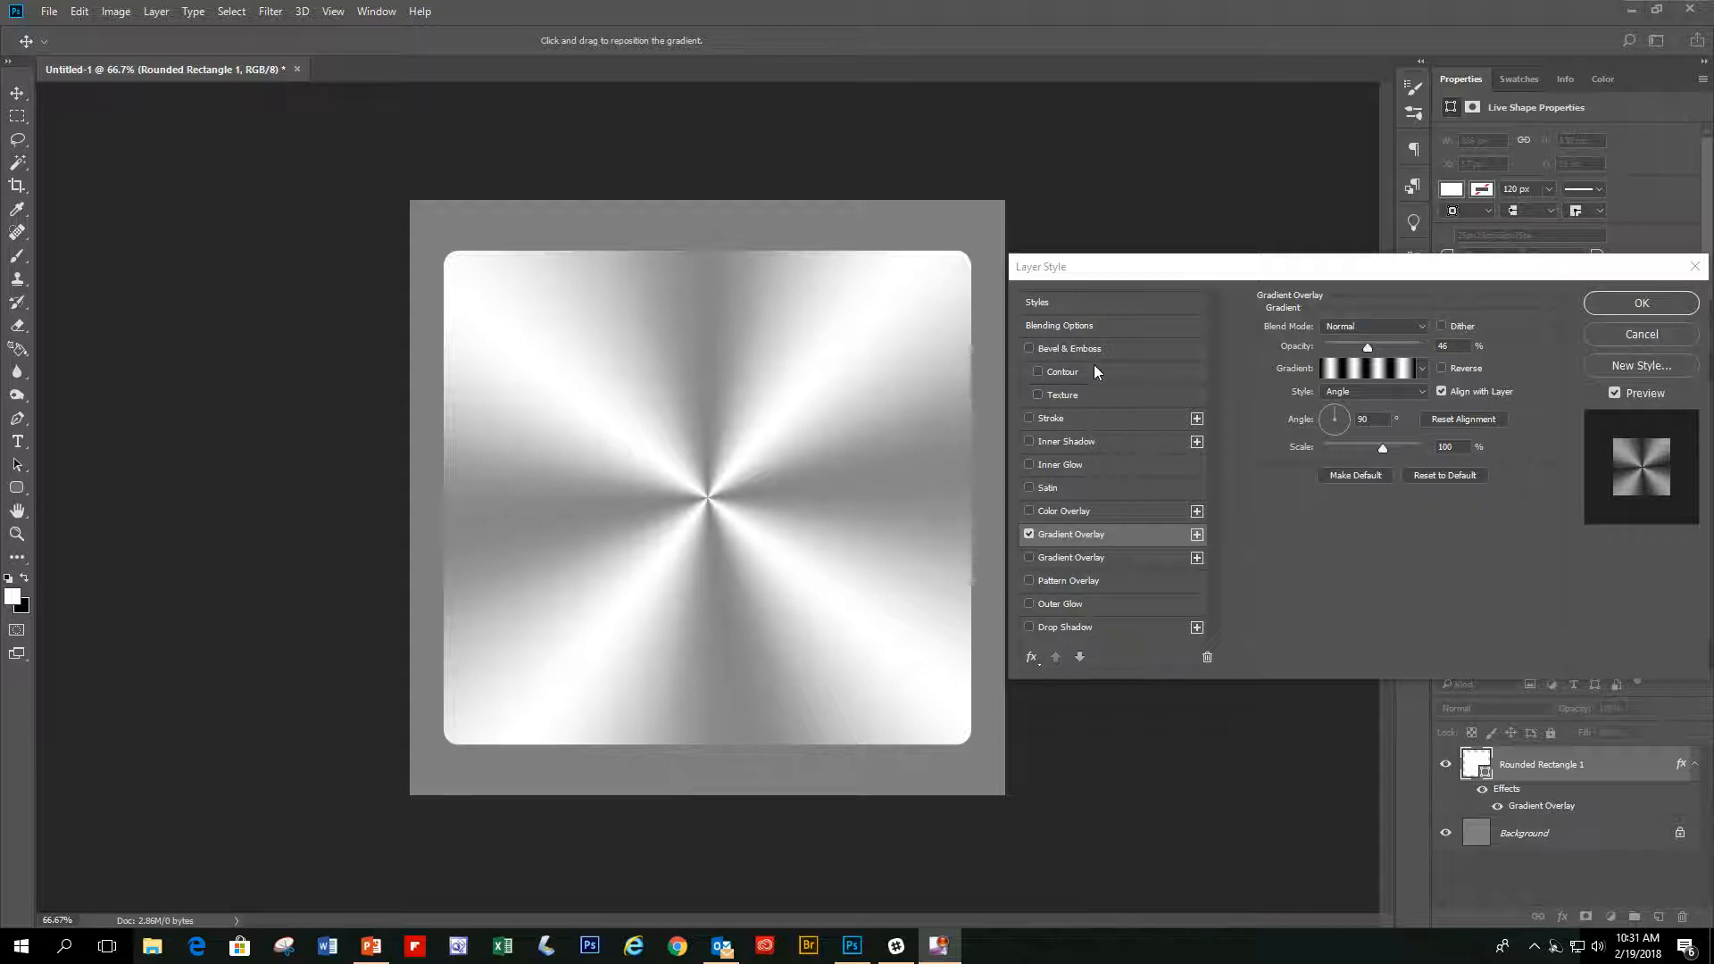
- Enable Bevel & Emboss on the rounded rectangle with a size of 13 px and a depth of 105%
{"action": "left_click", "coordinate": [1032, 348]}
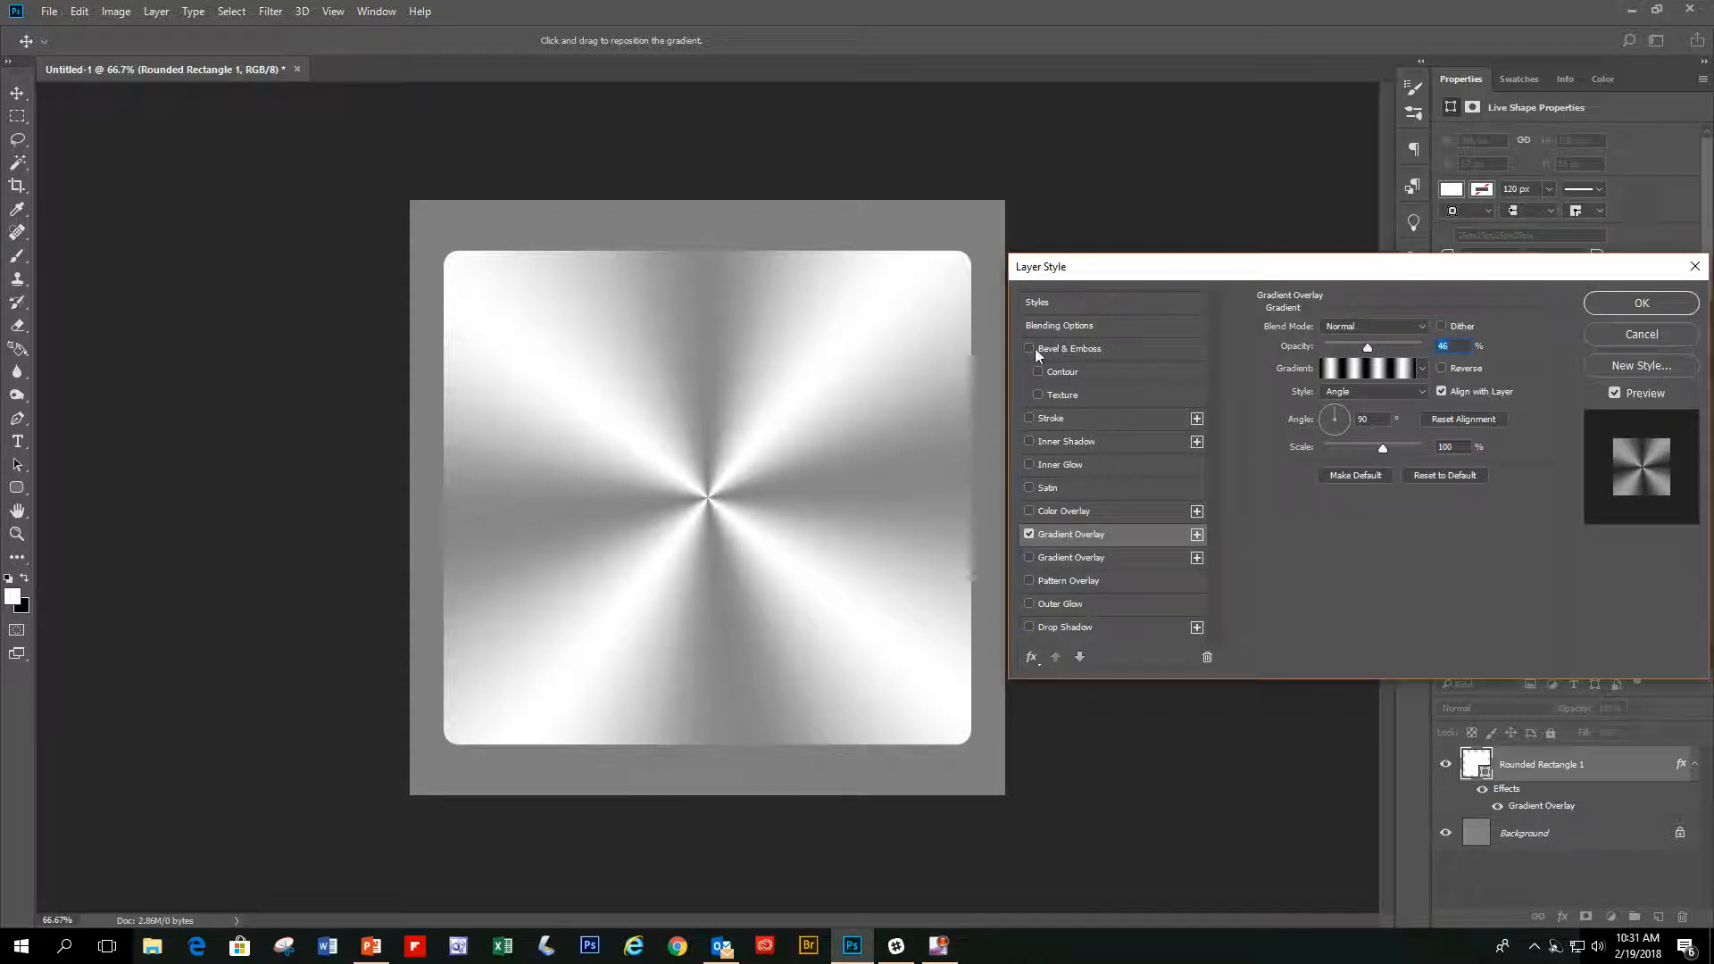
{"action": "left_click", "coordinate": [1036, 348]}
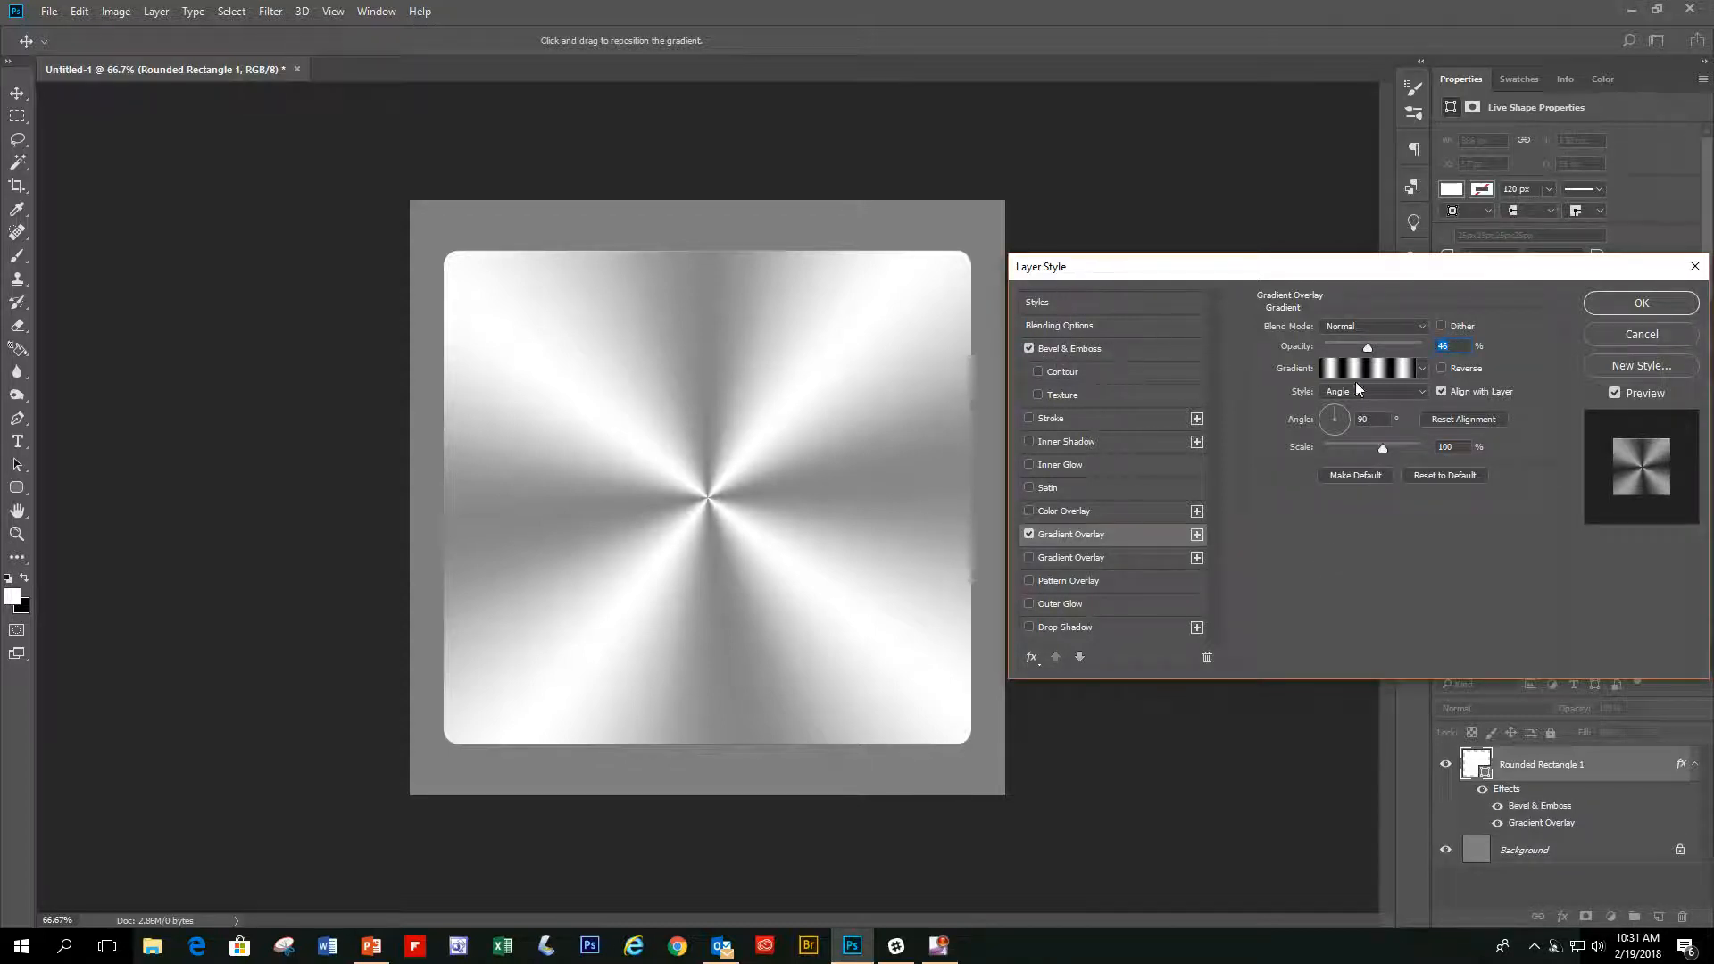
{"action": "left_click", "coordinate": [1132, 350]}
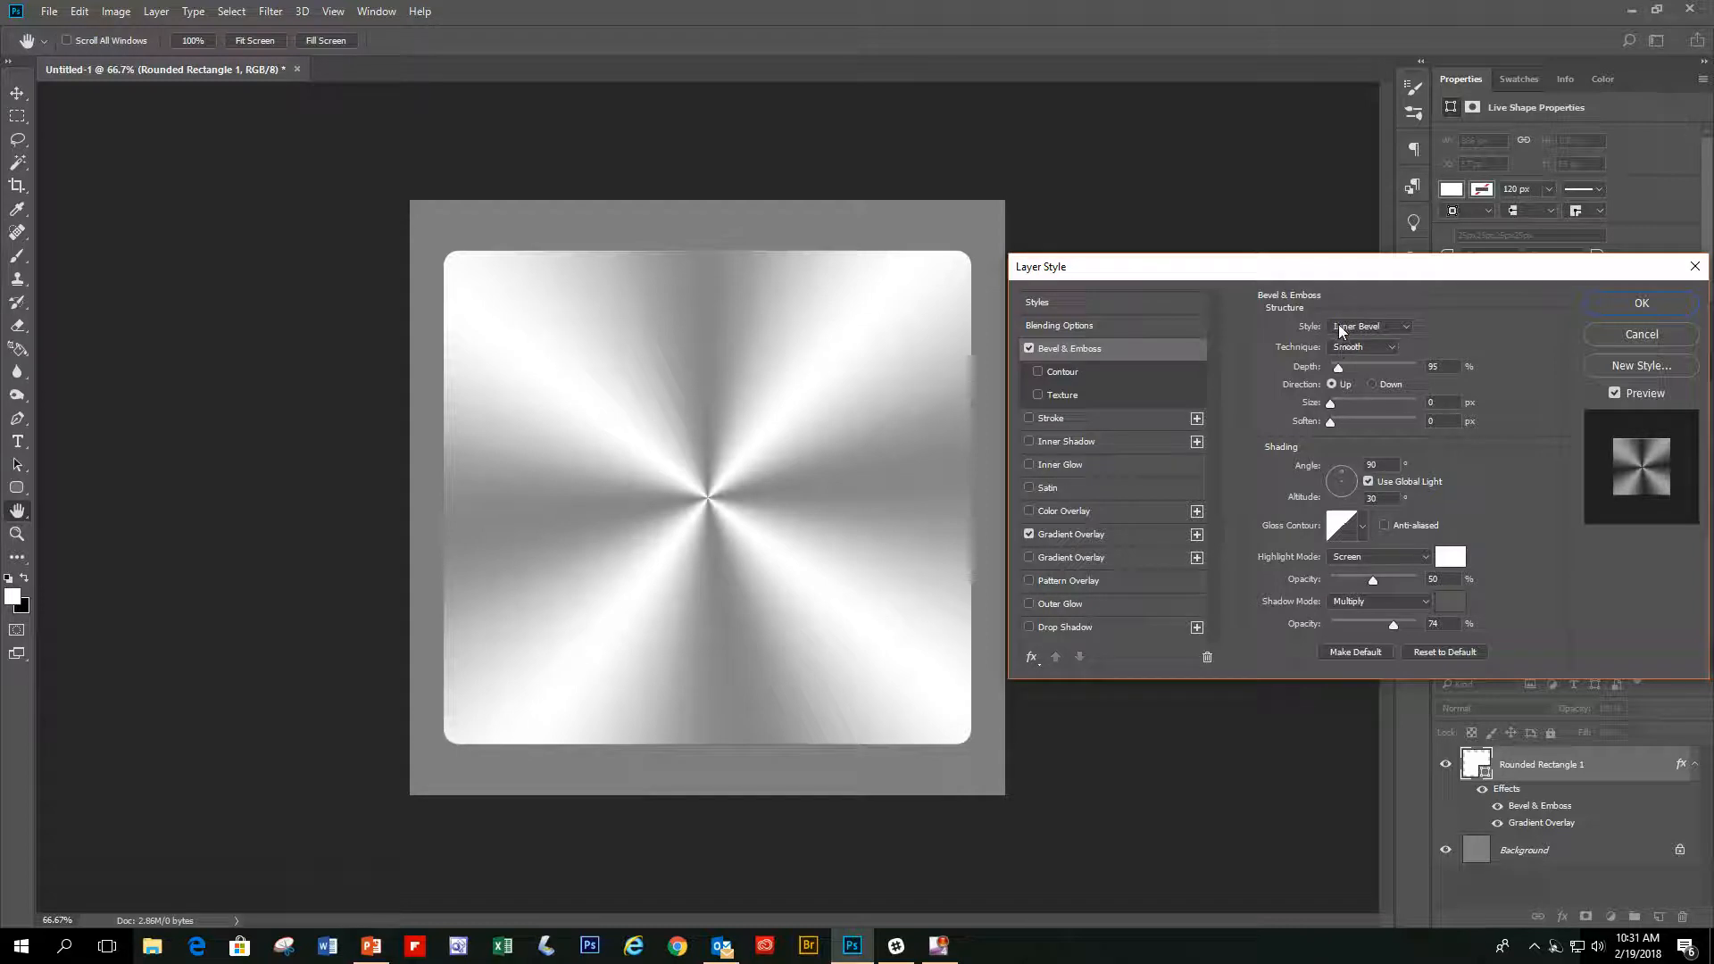
{"action": "left_click_drag", "start_coordinate": [1331, 406], "coordinate": [1340, 406]}
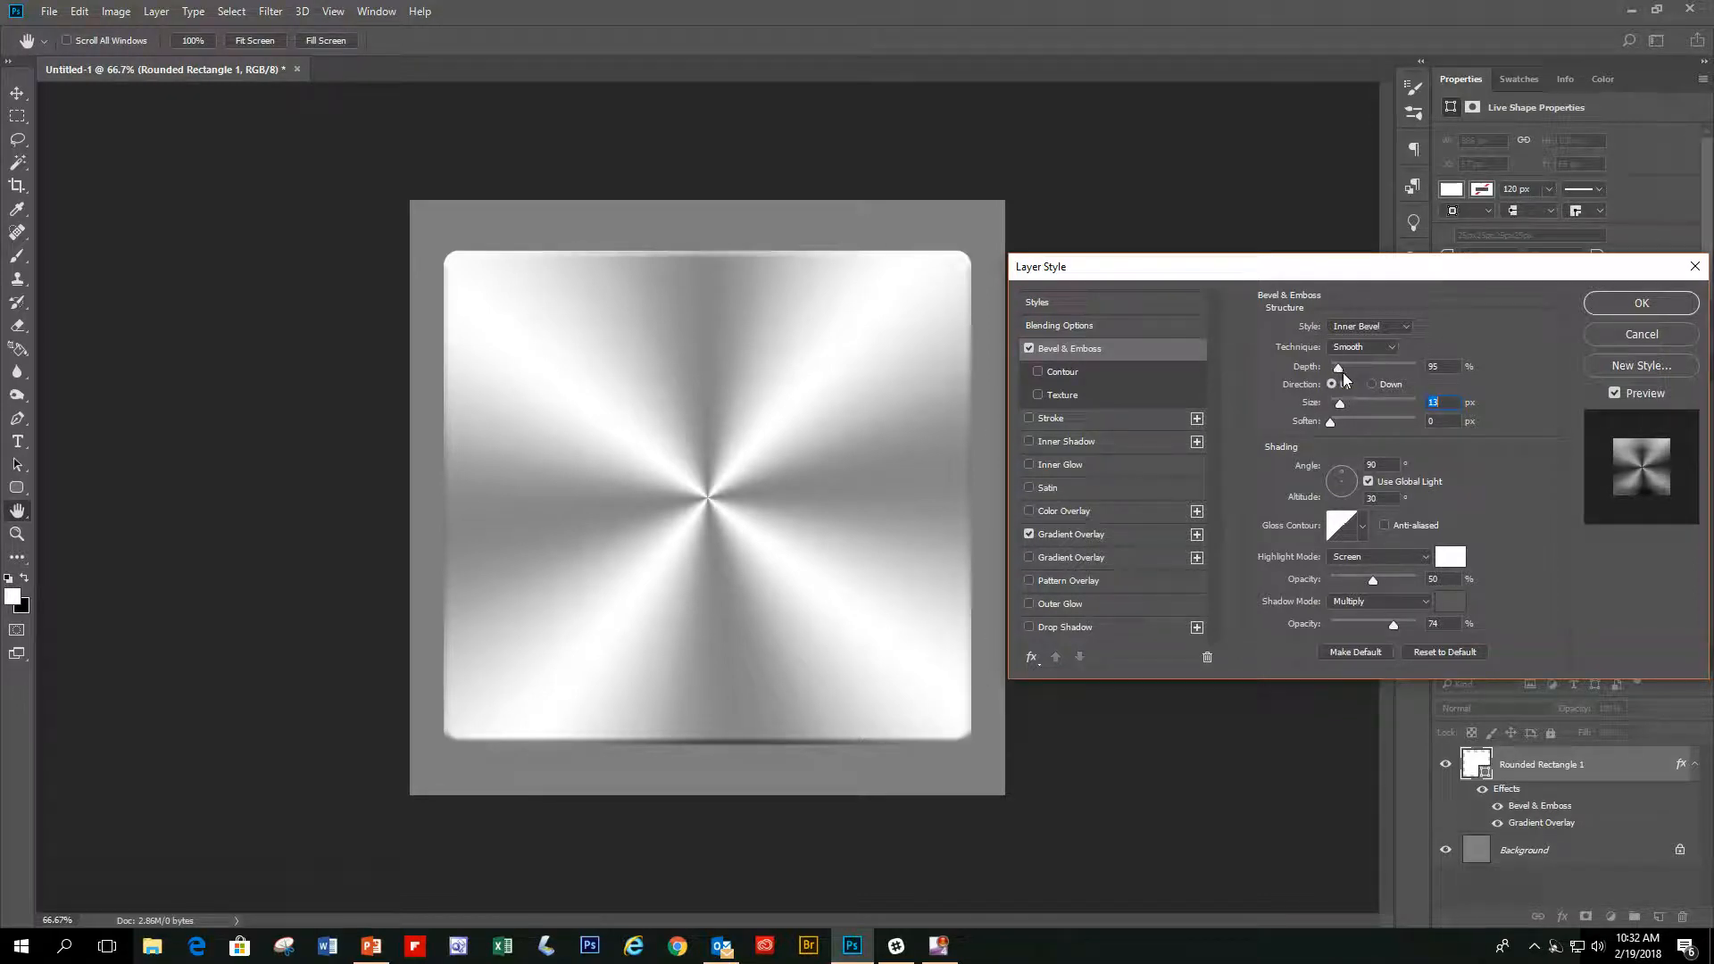
{"action": "left_click_drag", "start_coordinate": [1338, 368], "coordinate": [1339, 368]}
- Add a drop shadow to the rounded rectangle with its light angle at 126° and accept the layer style
{"action": "left_click", "coordinate": [1029, 627]}
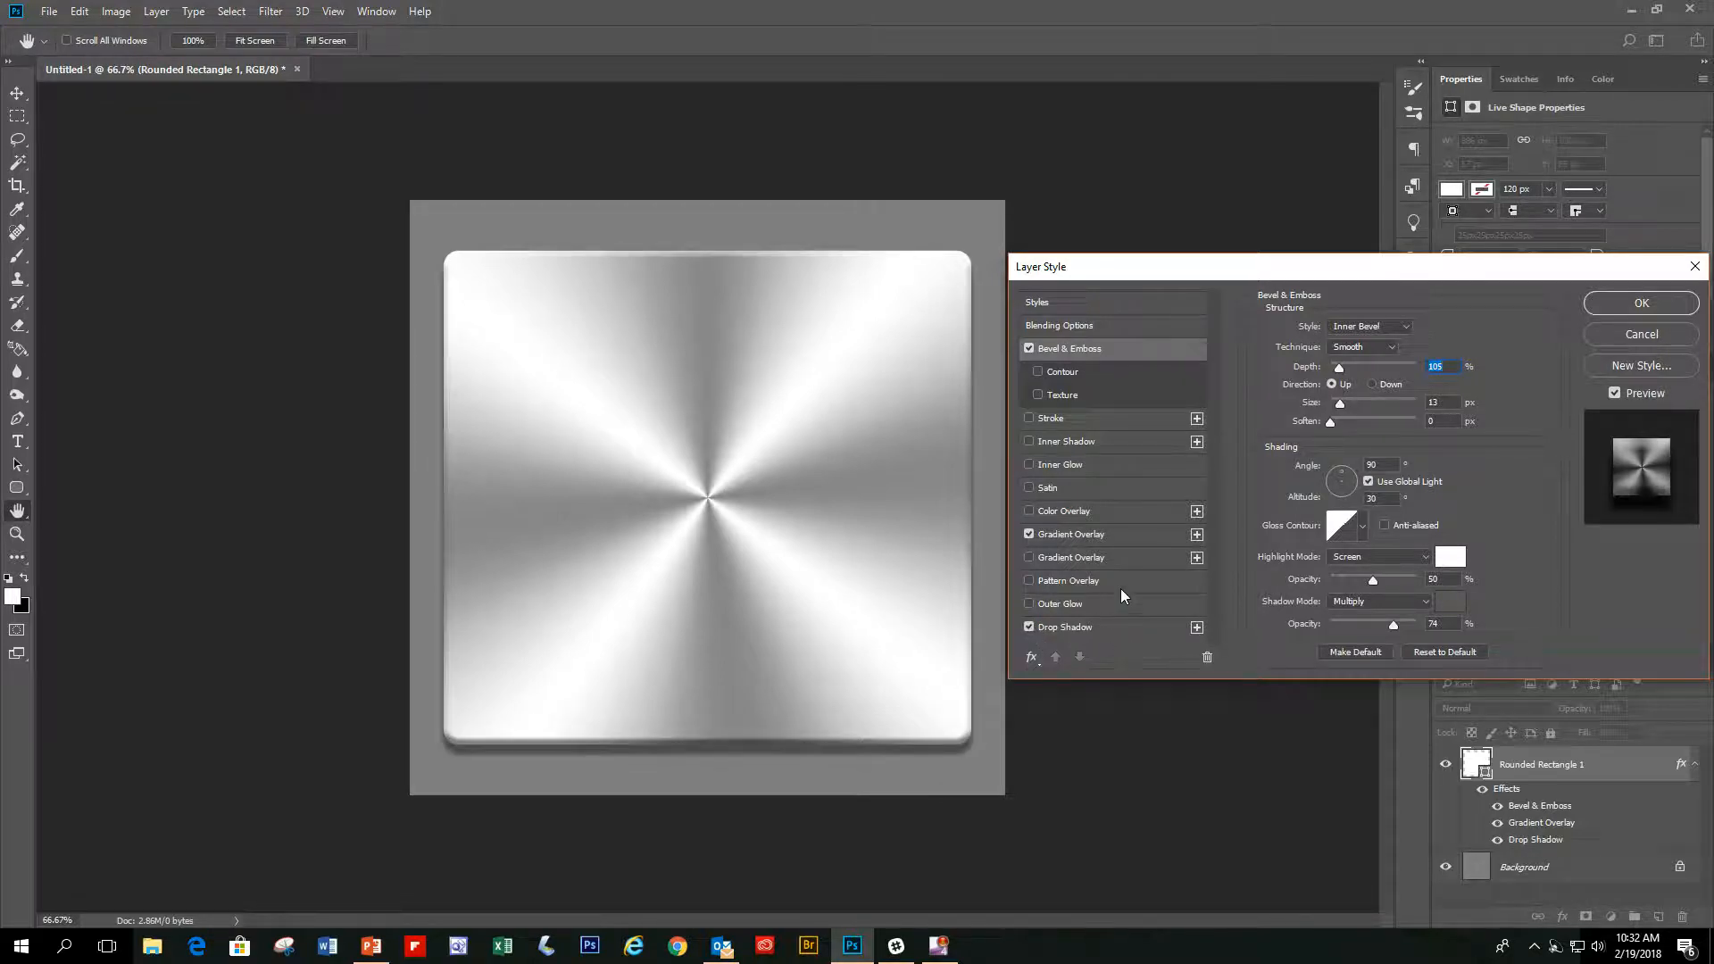
{"action": "left_click", "coordinate": [1129, 628]}
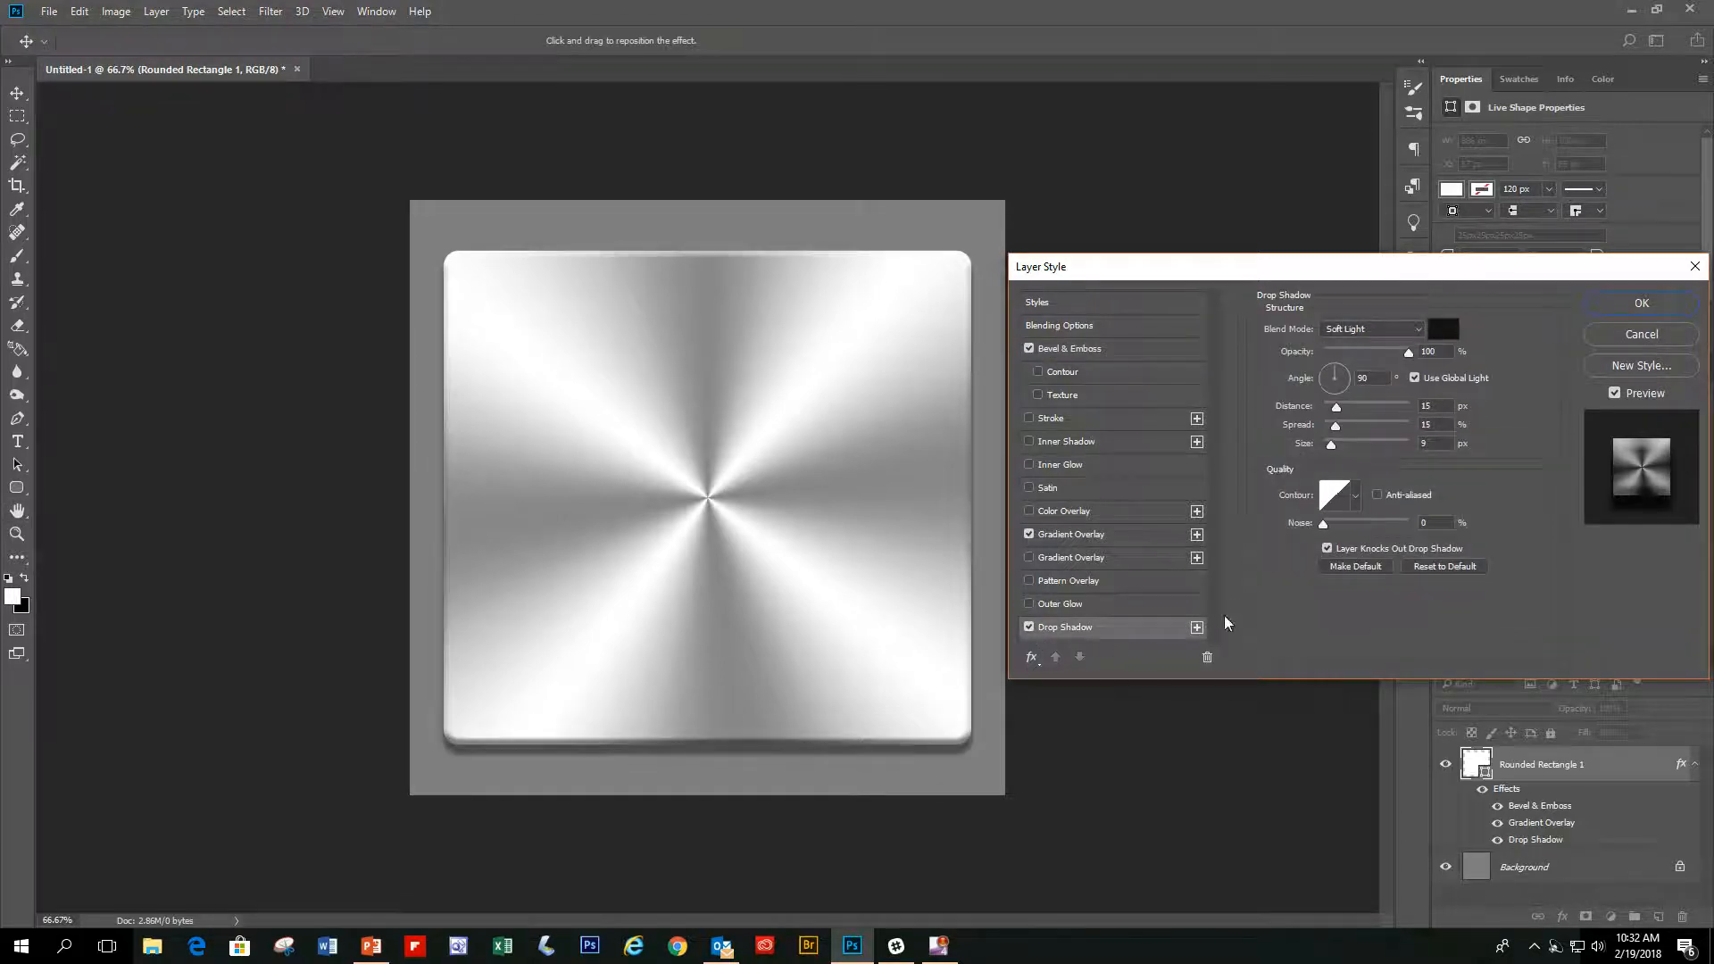
{"action": "left_click_drag", "start_coordinate": [1331, 374], "coordinate": [1327, 374]}
{"action": "left_click", "coordinate": [1330, 375]}
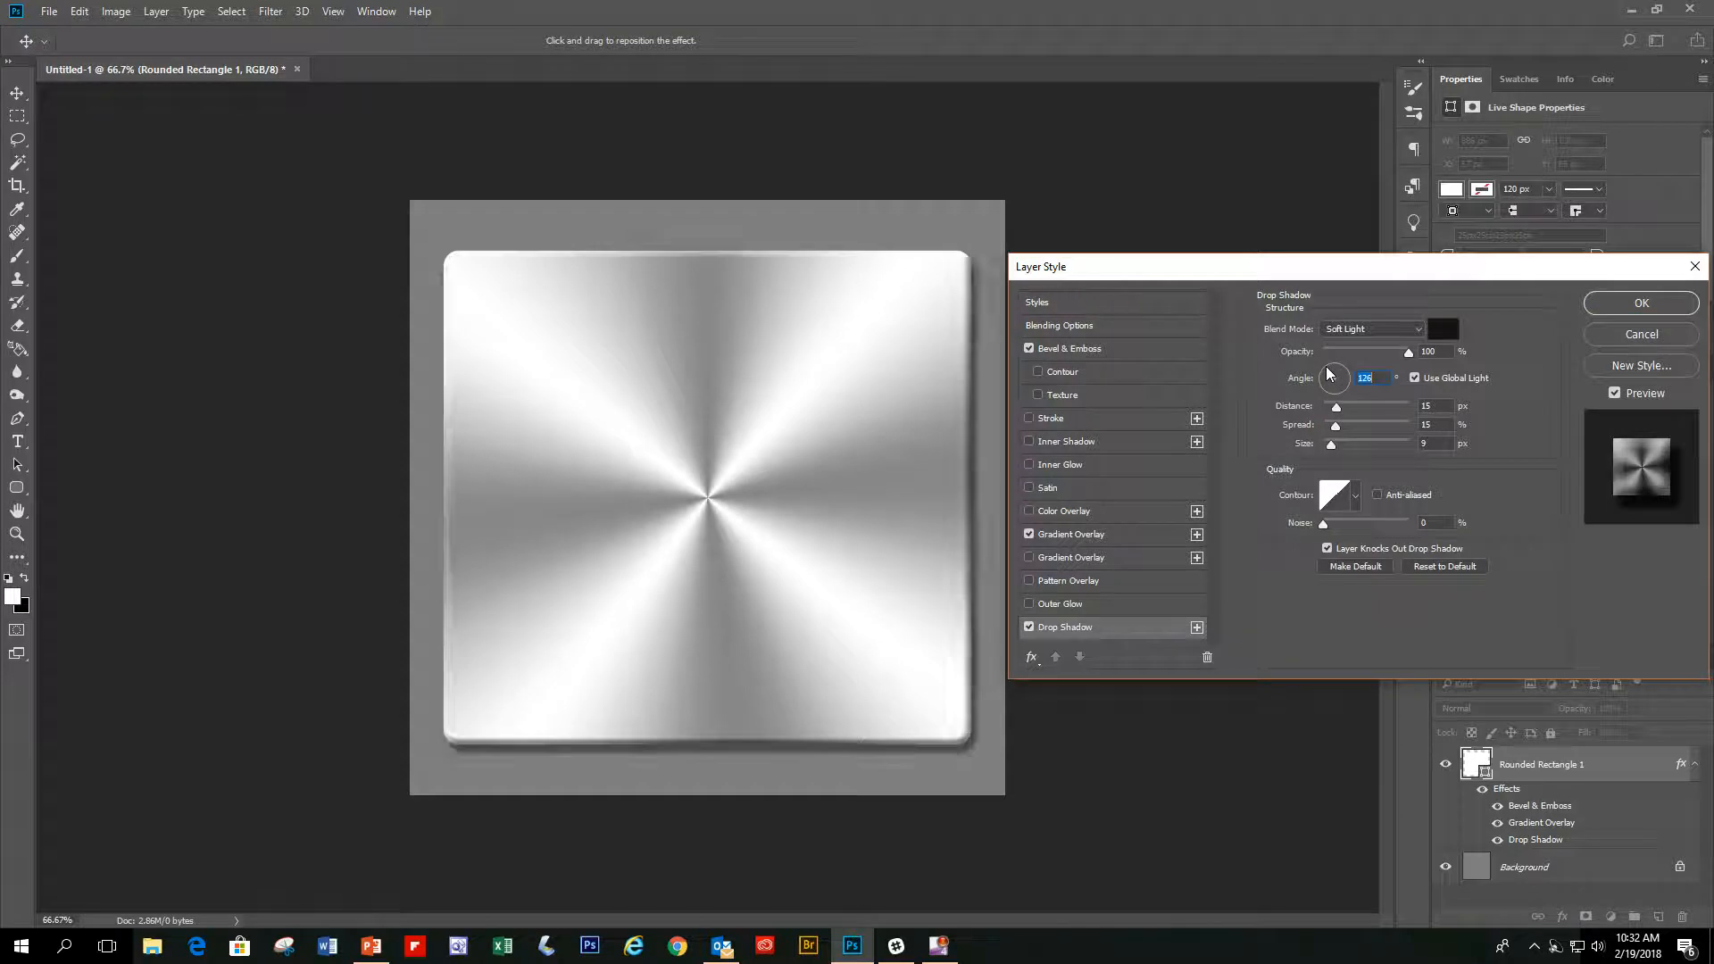
{"action": "left_click", "coordinate": [1630, 302]}
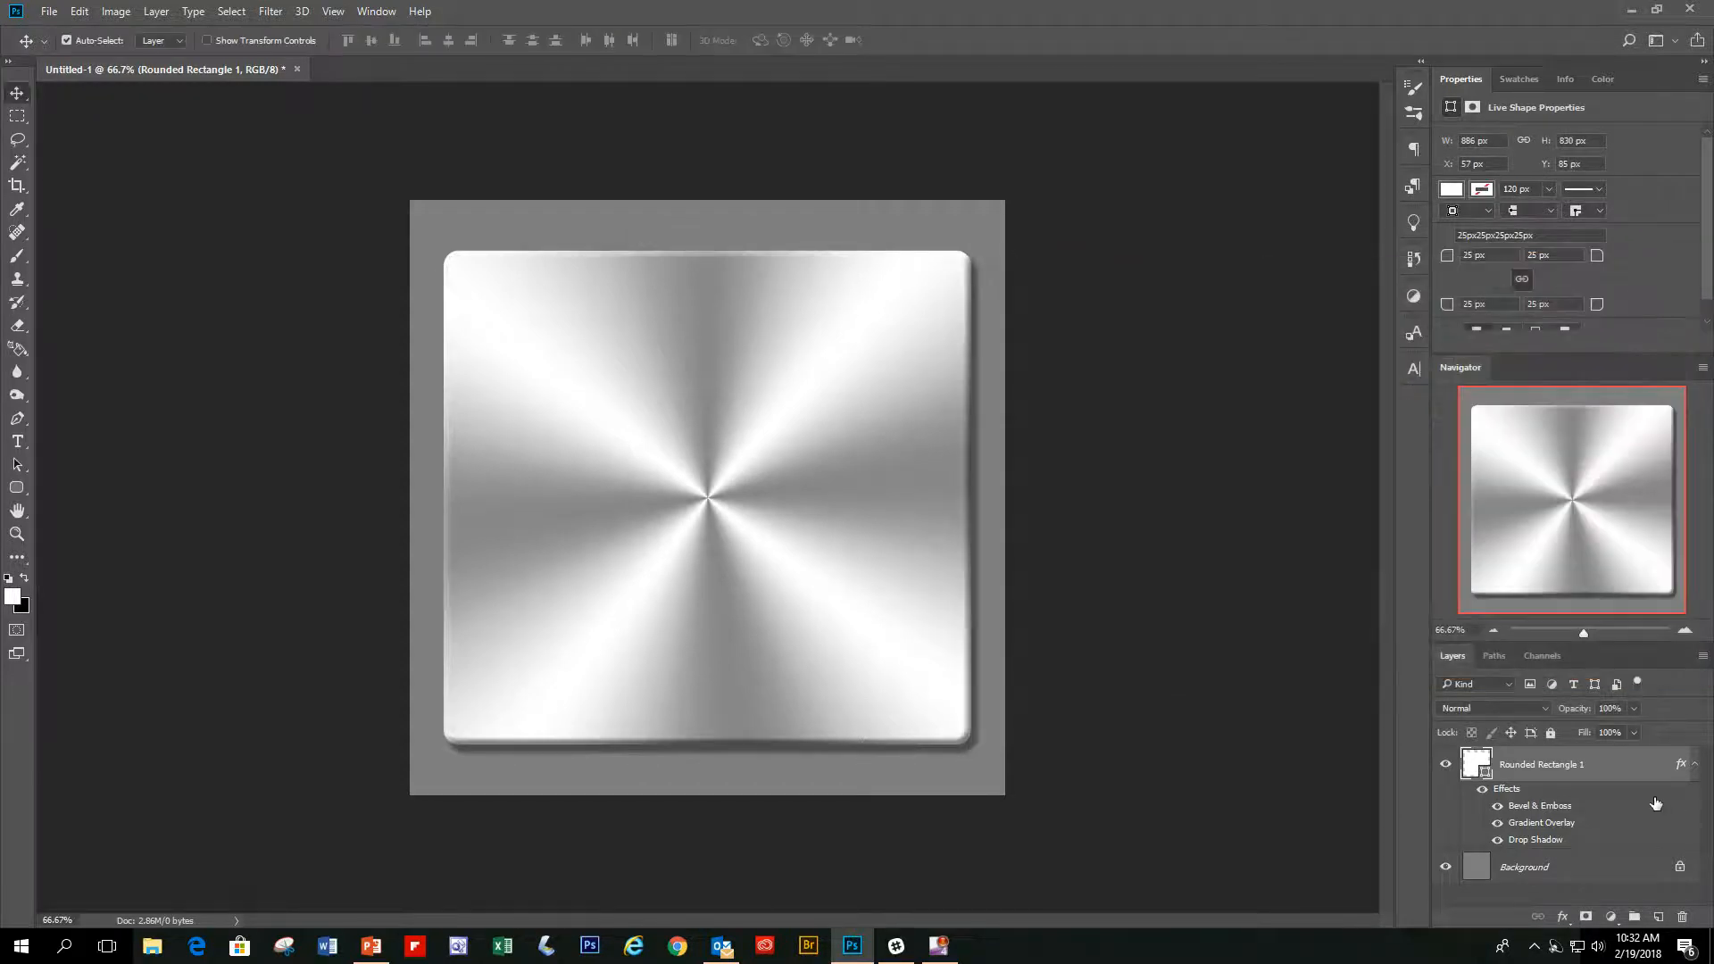
- Examine the rounded rectangle's metallic gradient, bevel and shadow at smaller and larger magnifications
{"action": "left_click", "coordinate": [1493, 631]}
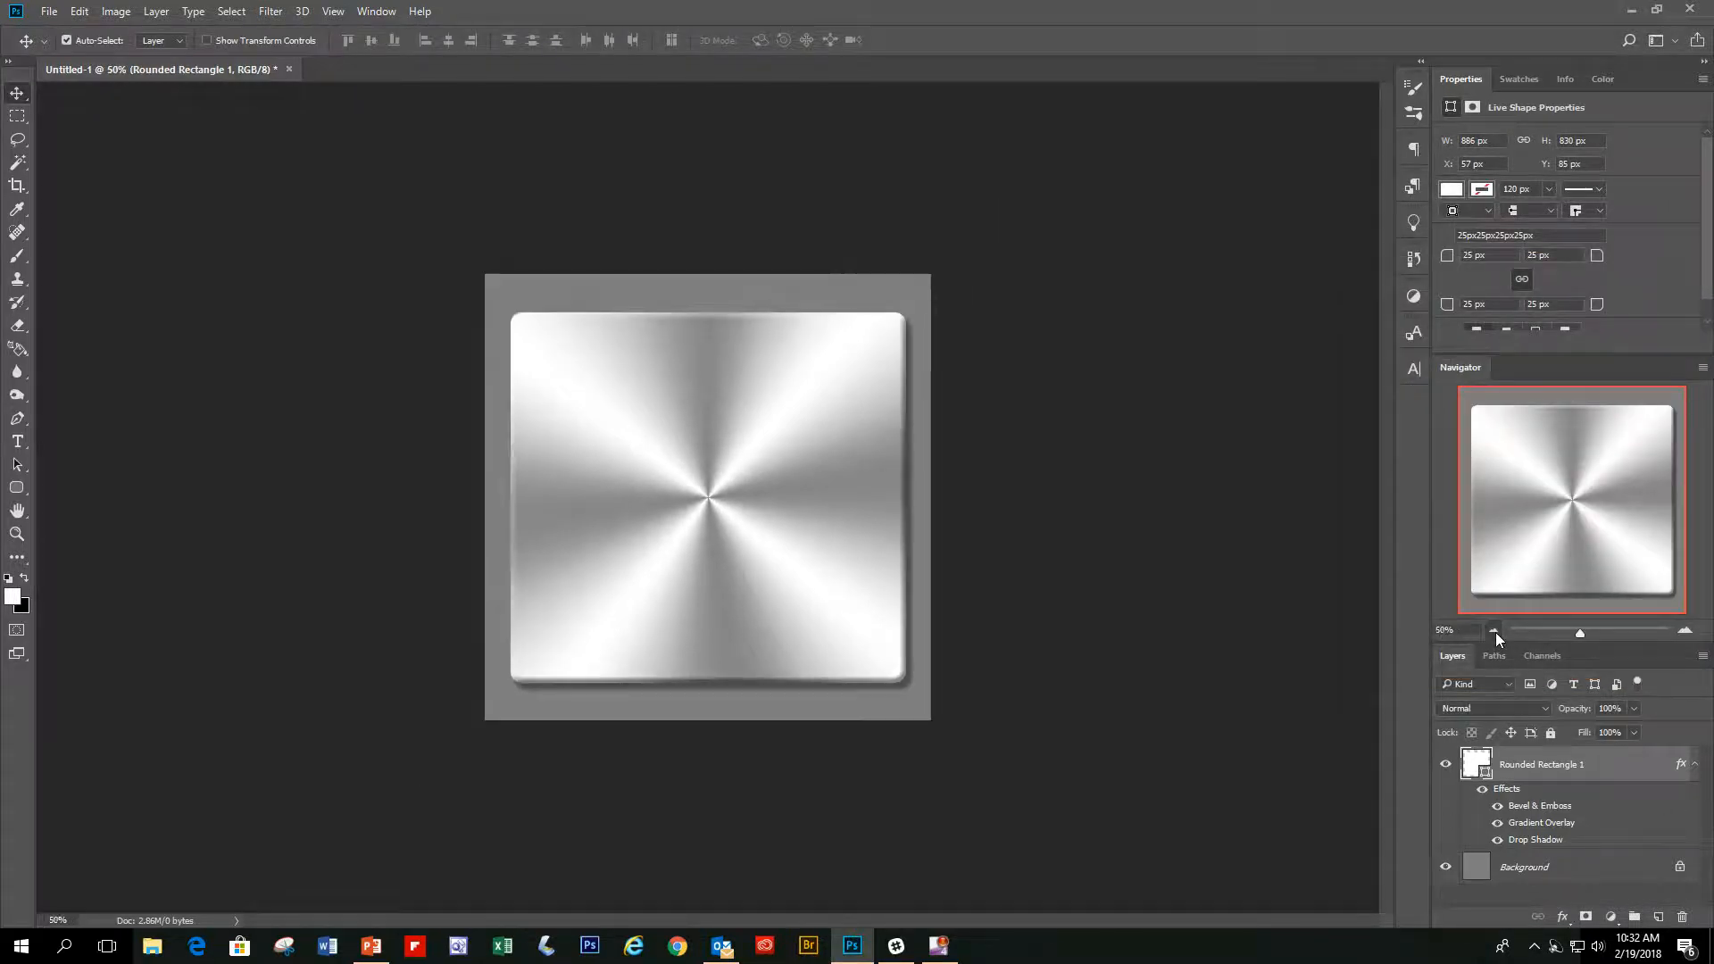
{"action": "left_click", "coordinate": [1494, 630]}
{"action": "left_click", "coordinate": [1494, 631]}
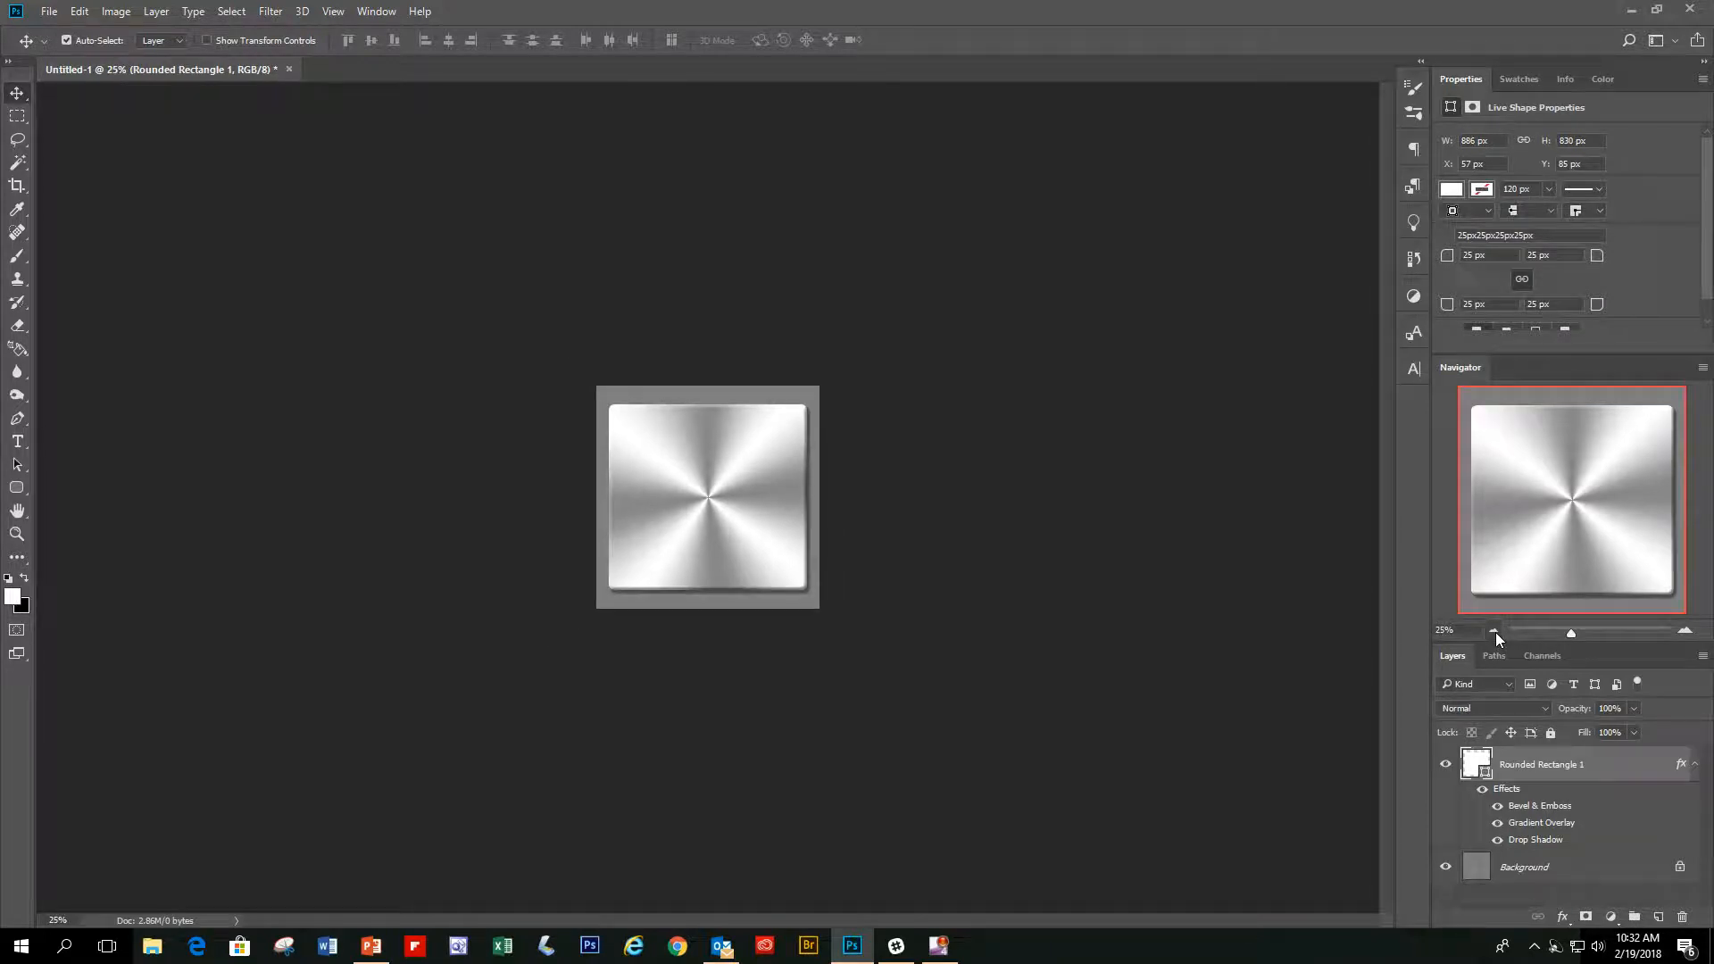
{"action": "left_click", "coordinate": [1685, 630]}
{"action": "left_click", "coordinate": [1685, 630]}
{"action": "left_click", "coordinate": [1684, 631]}
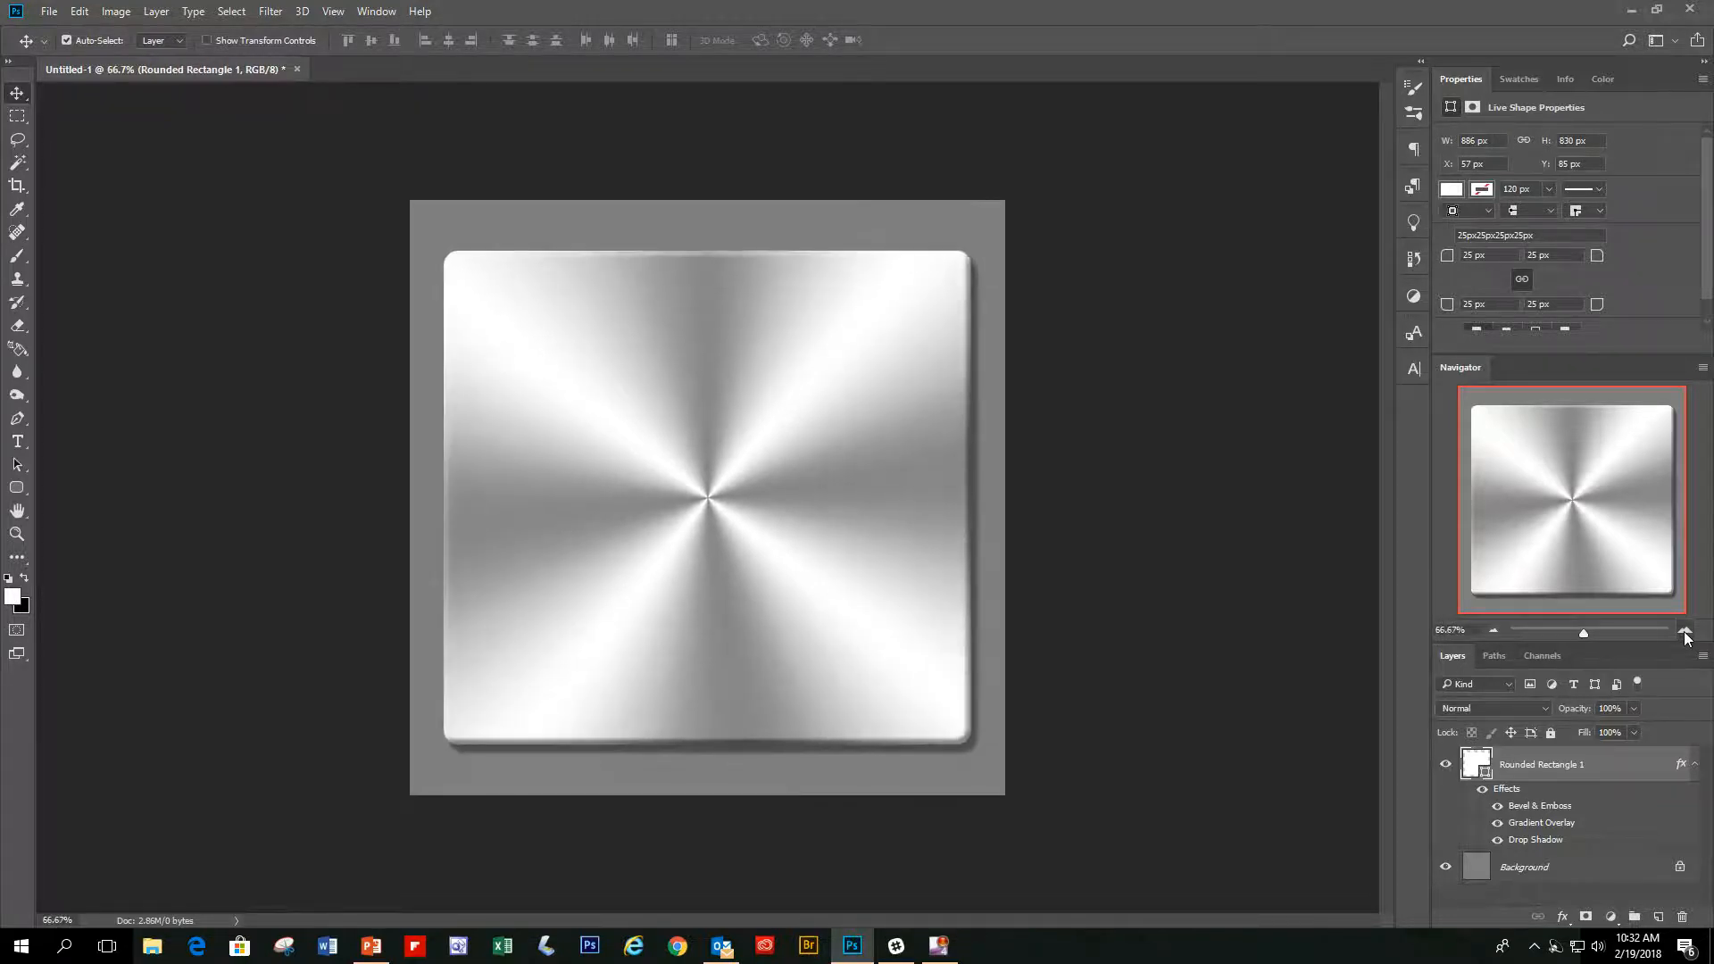
{"action": "left_click", "coordinate": [1685, 630]}
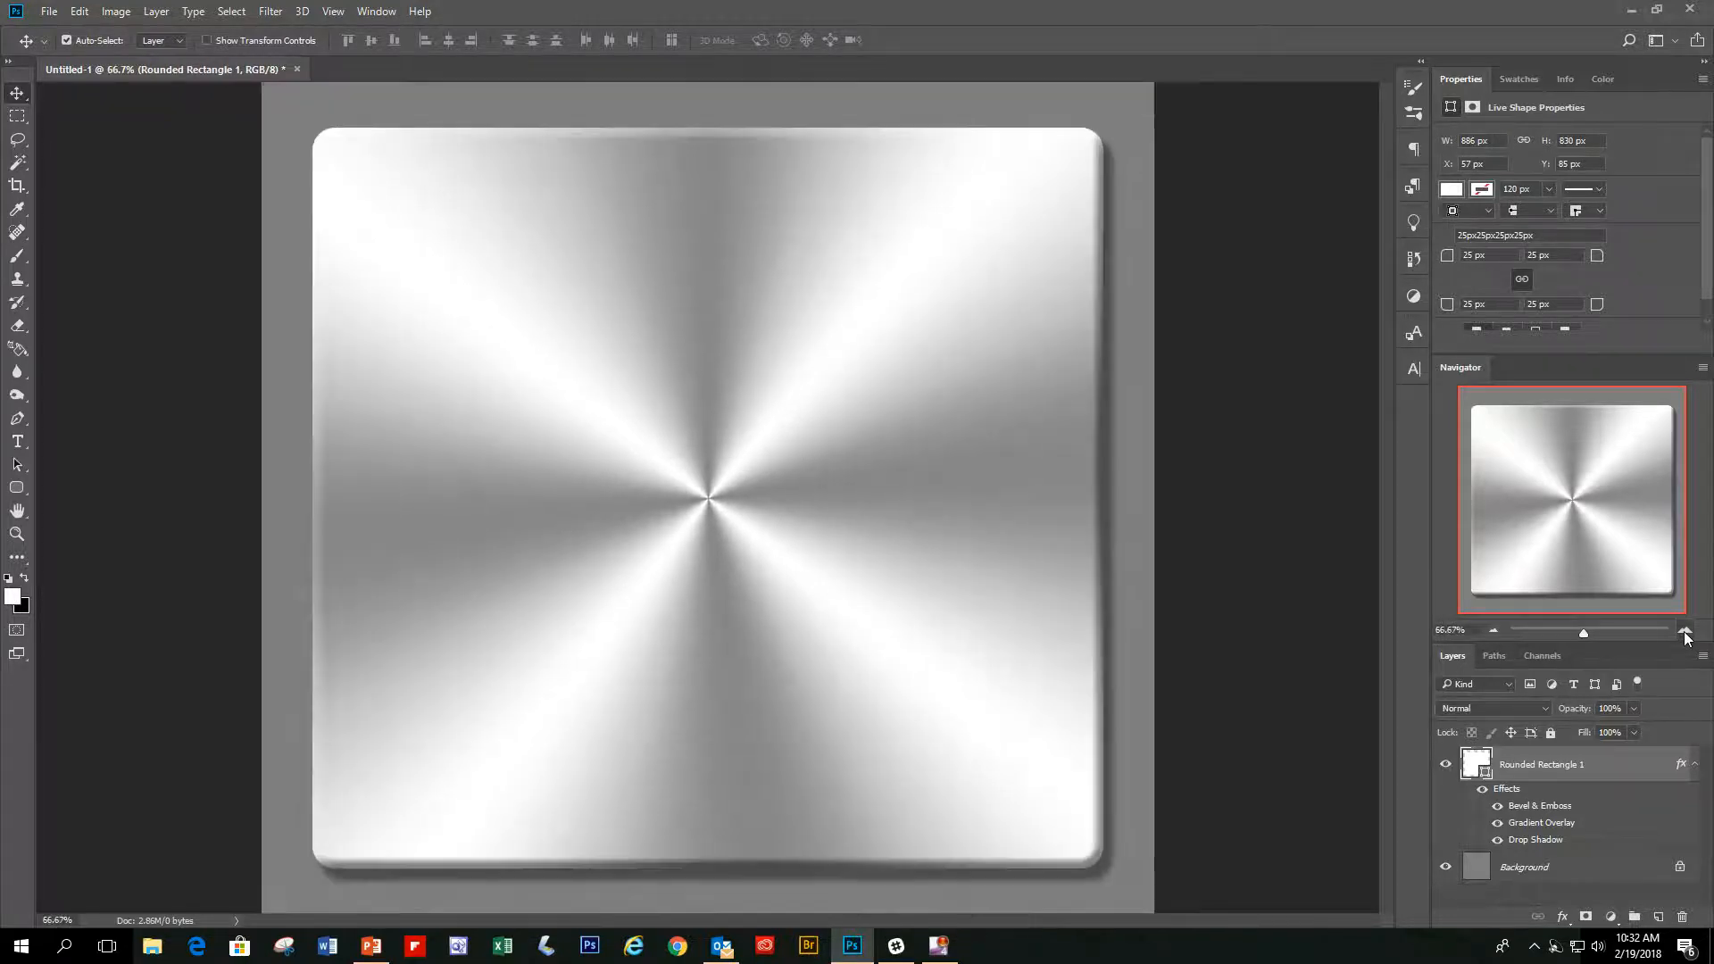
{"action": "left_click", "coordinate": [1497, 632]}
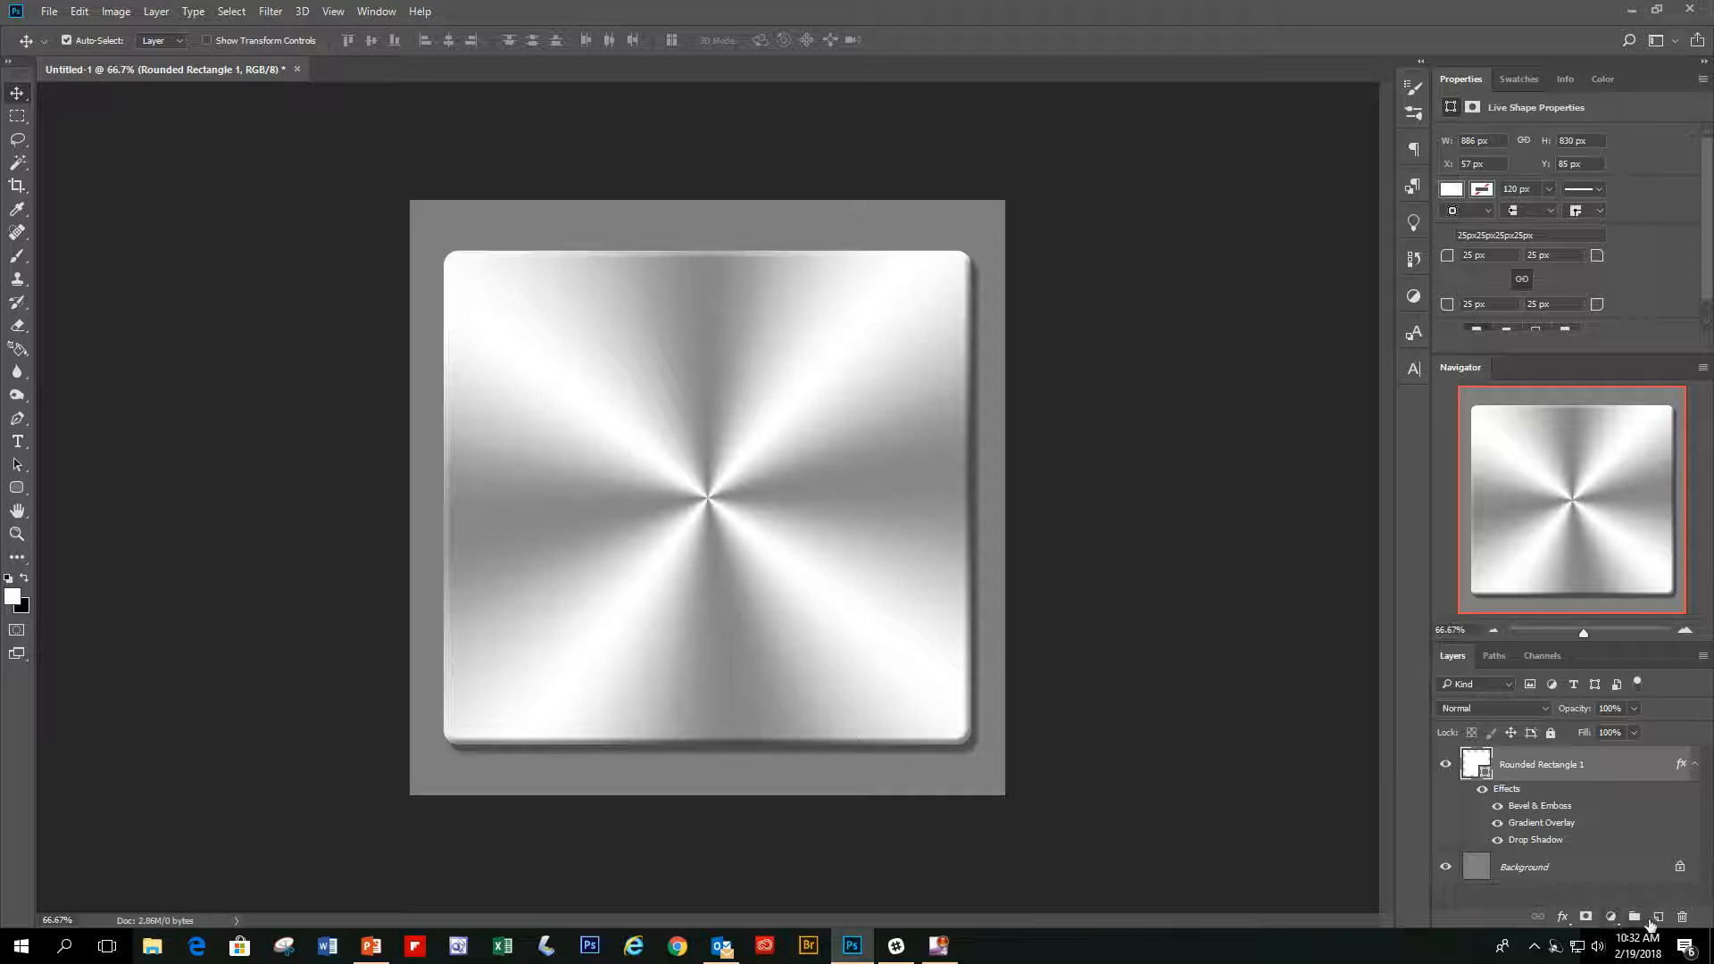
- Create a new layer above the rounded rectangle and fill it with the gray colour 918e8e at 100% opacity
{"action": "left_click", "coordinate": [1656, 917]}
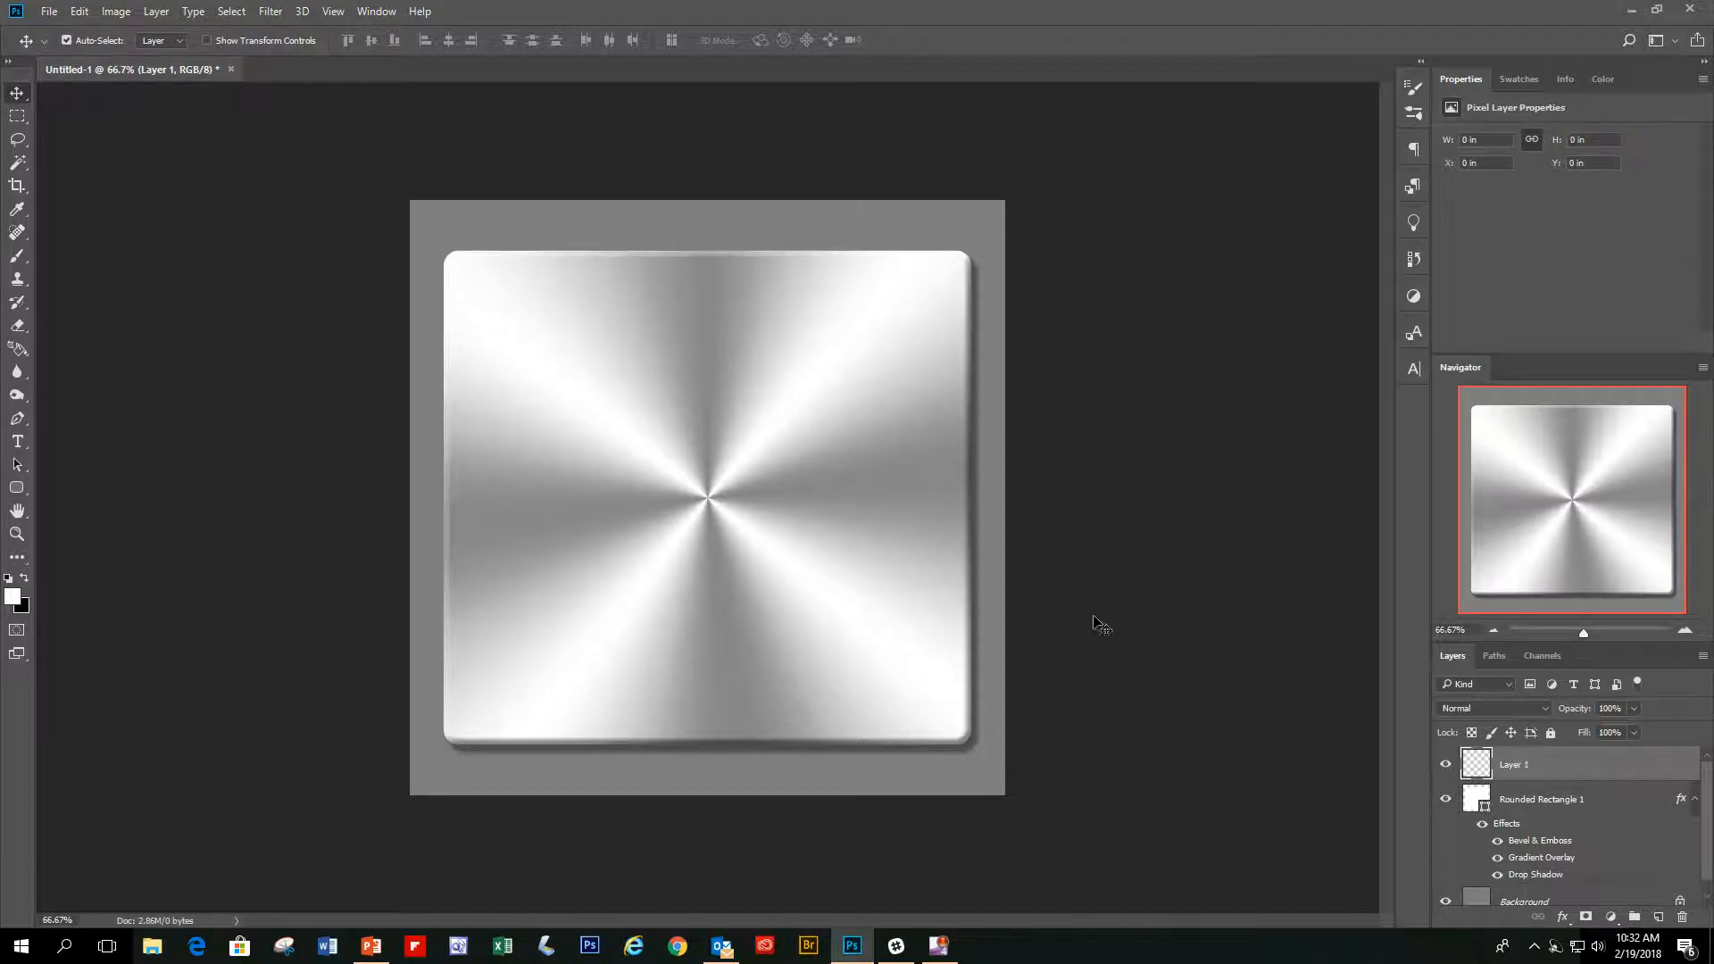
{"action": "left_click", "coordinate": [72, 14]}
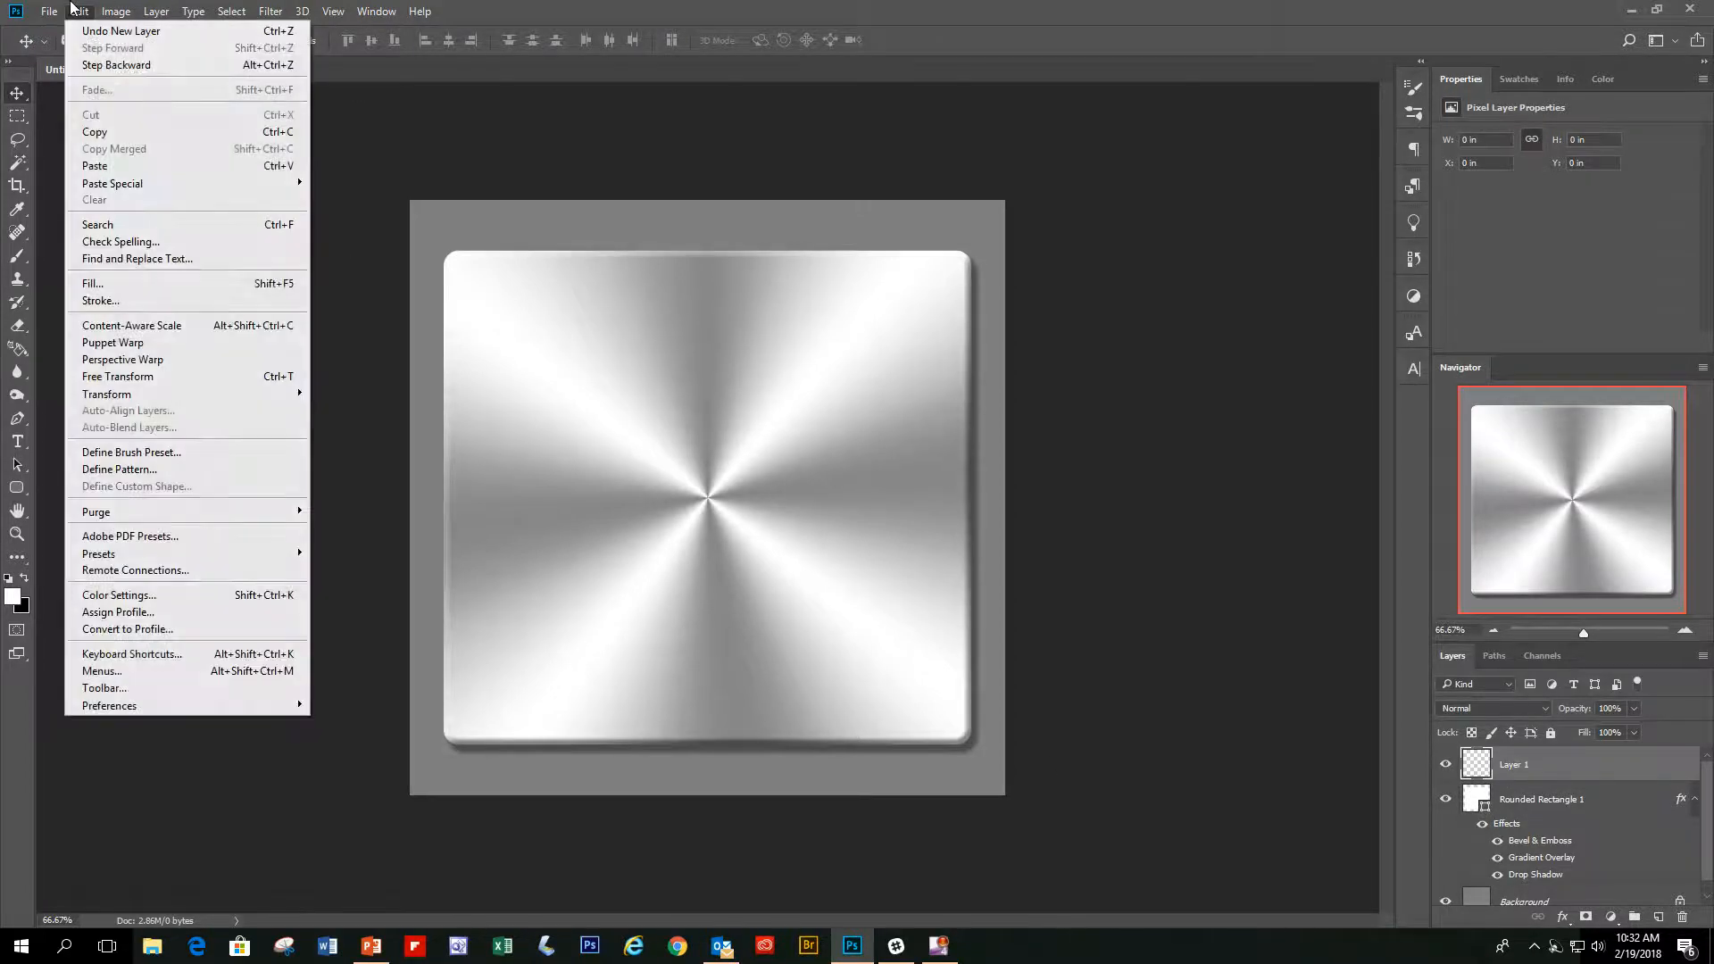
{"action": "left_click", "coordinate": [120, 283]}
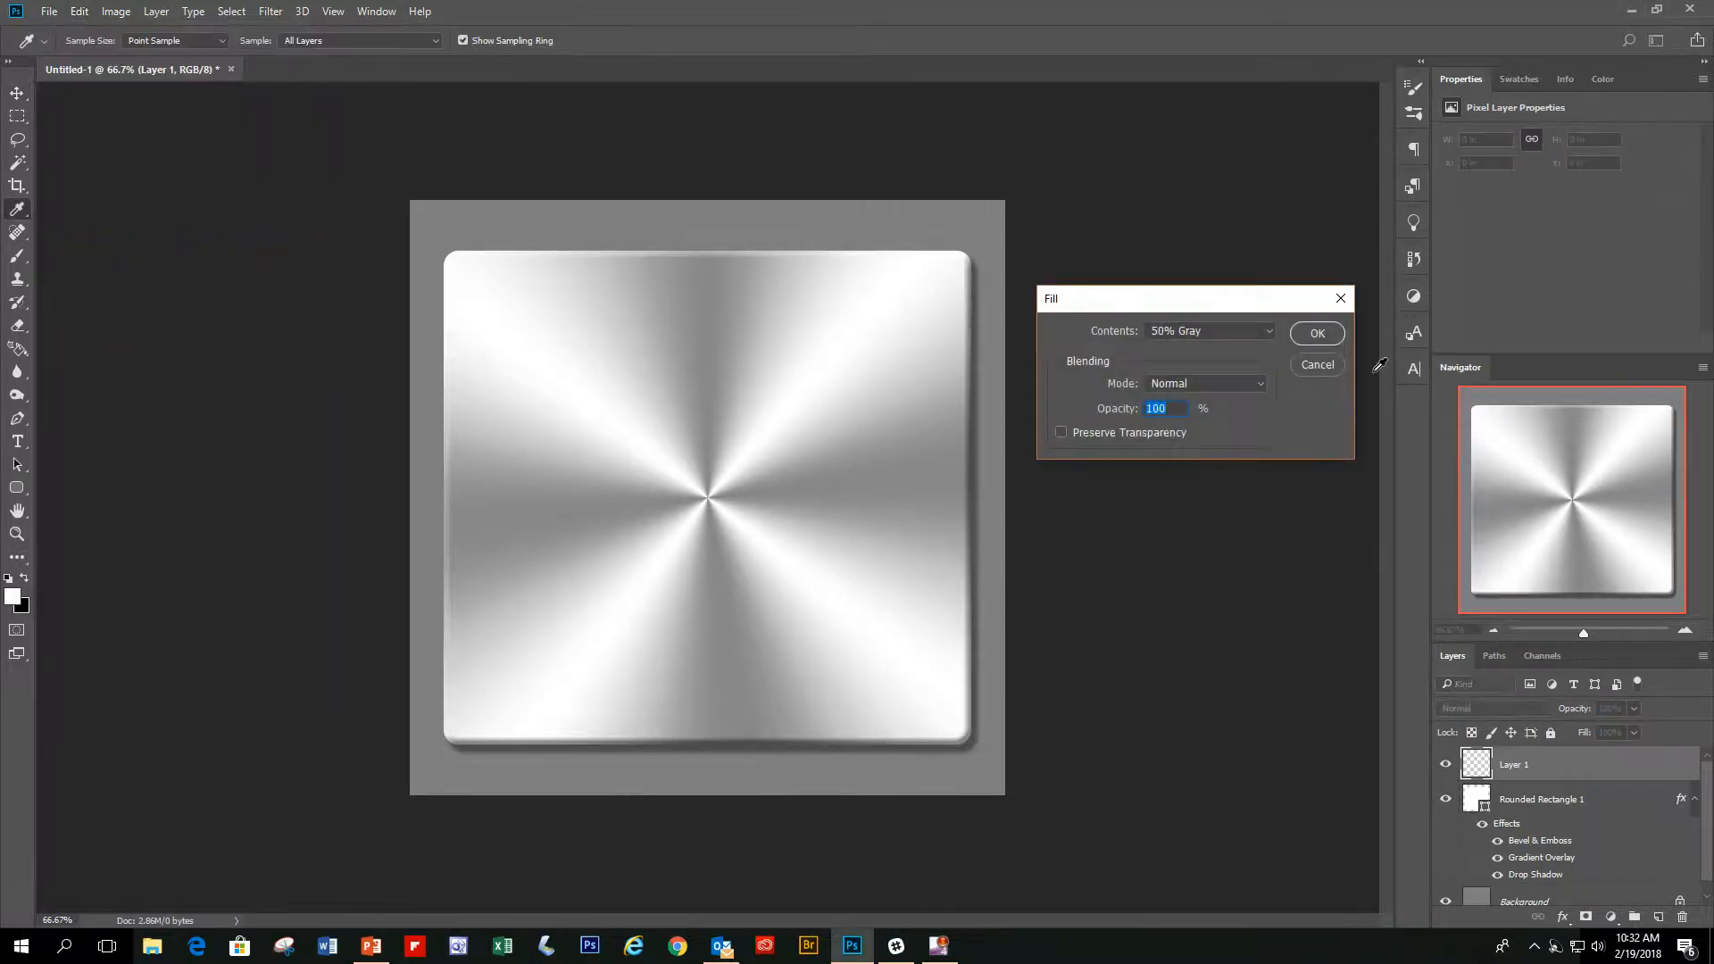
{"action": "left_click", "coordinate": [1270, 332]}
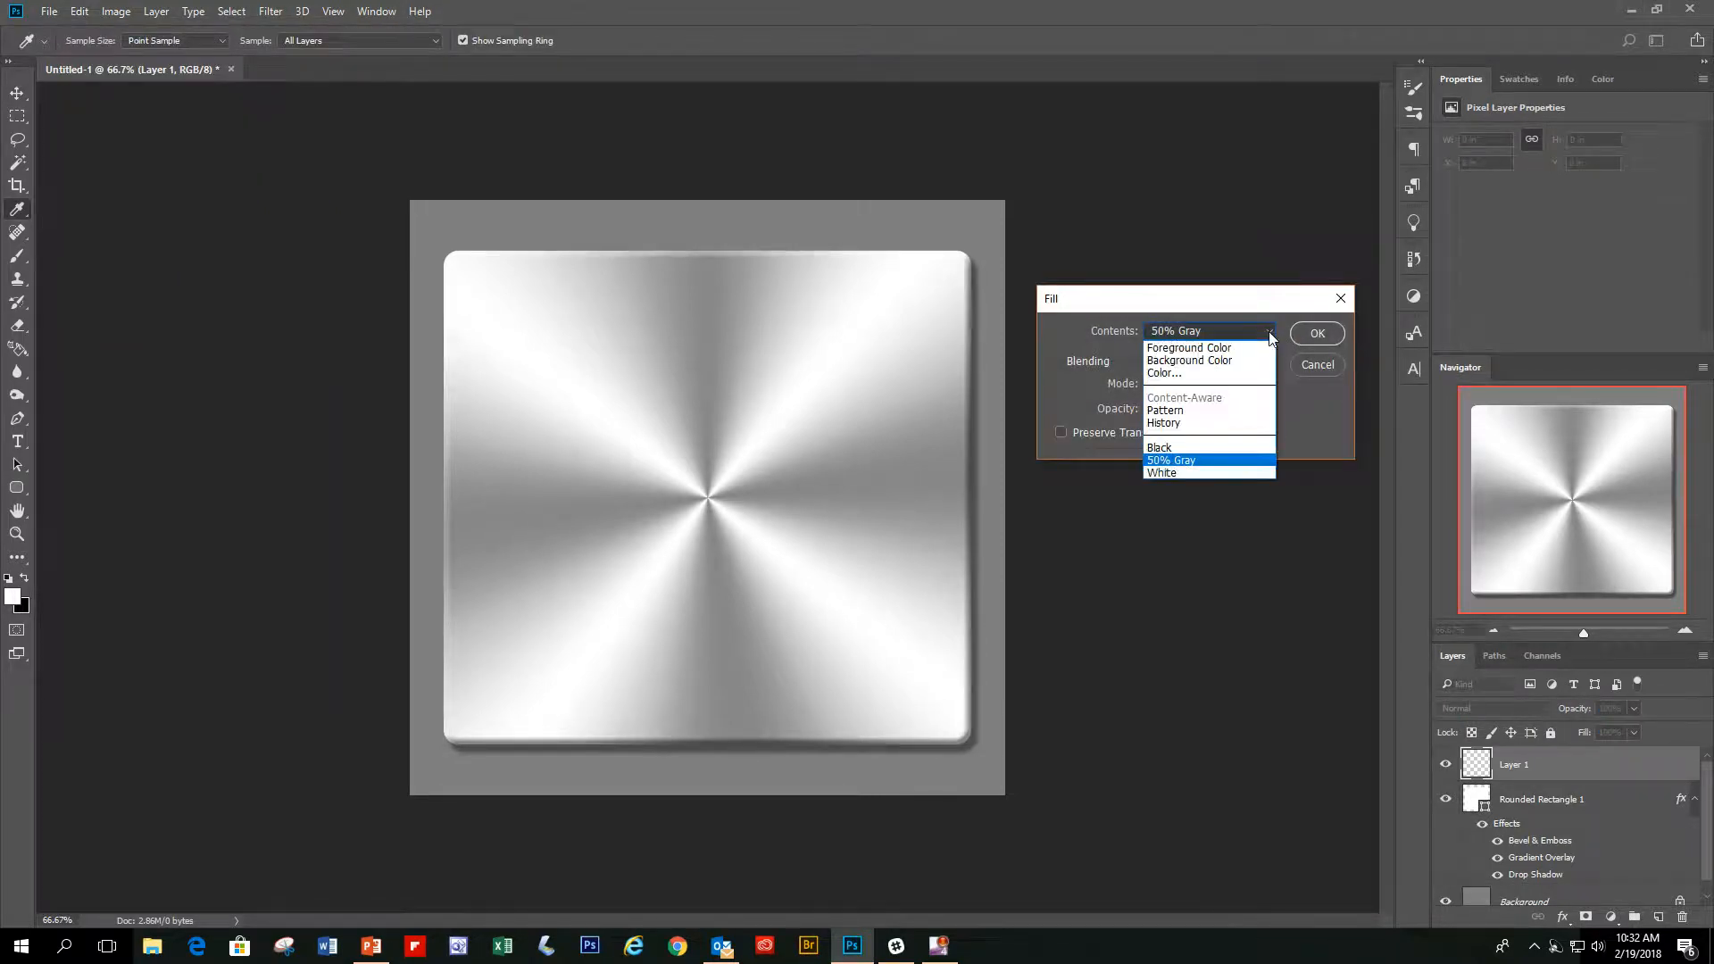
{"action": "left_click", "coordinate": [1196, 373]}
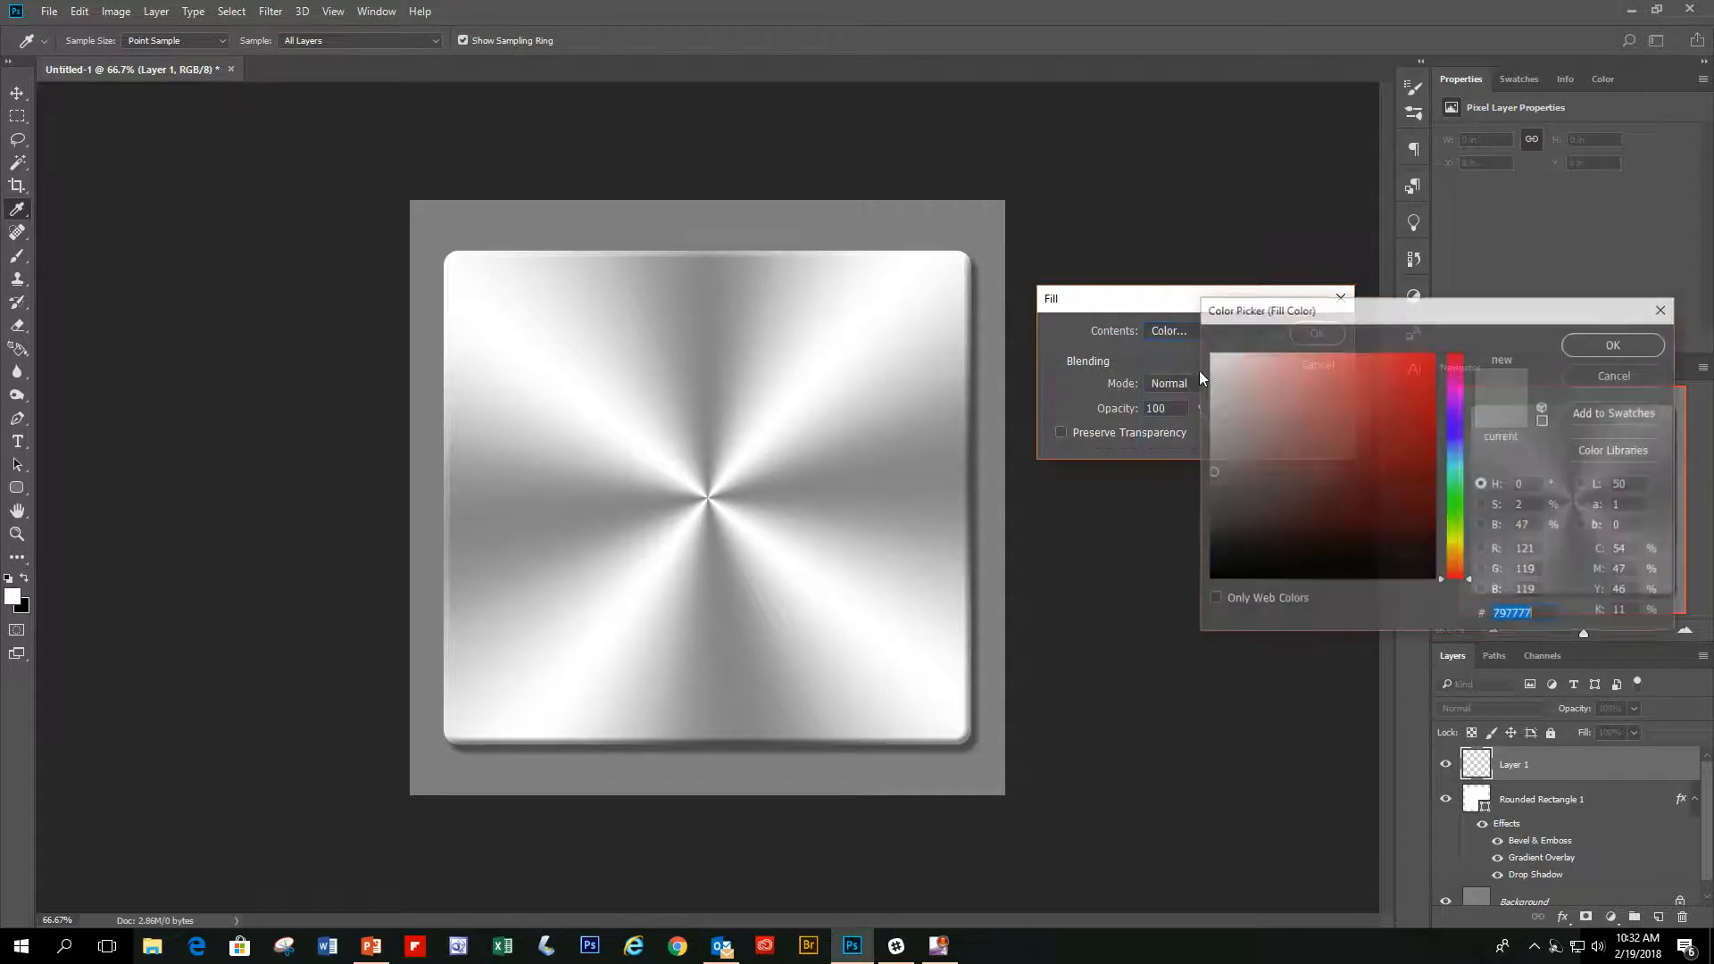
{"action": "left_click", "coordinate": [1213, 450]}
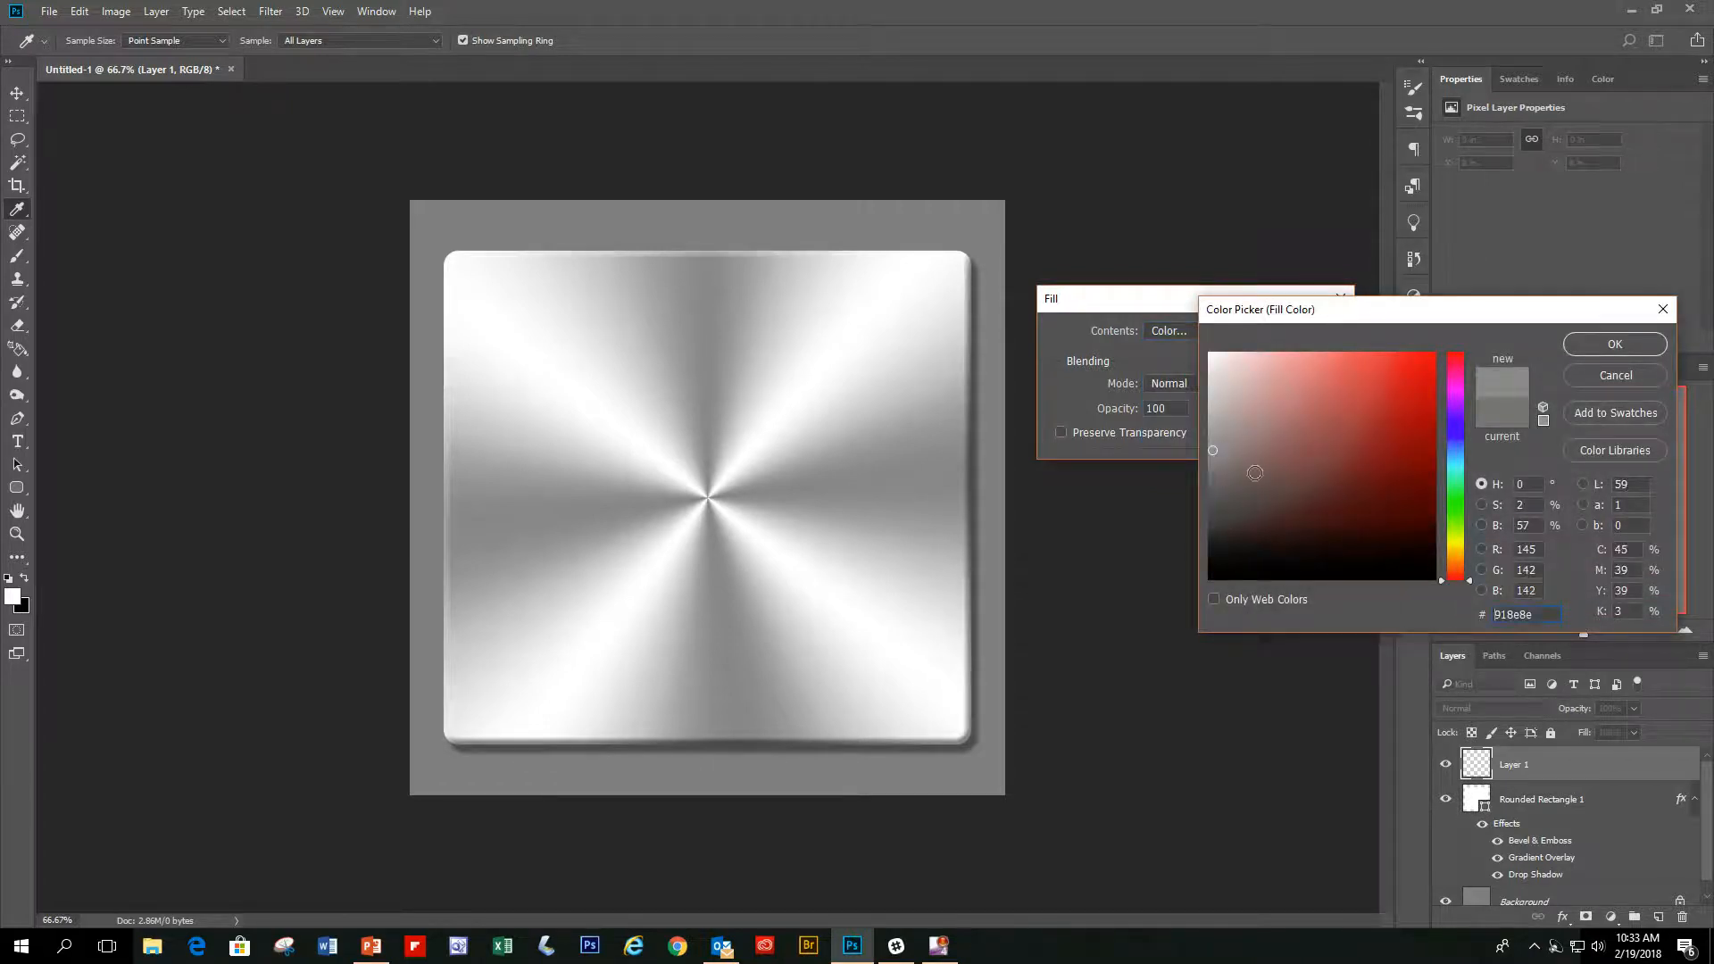
{"action": "left_click", "coordinate": [1594, 341]}
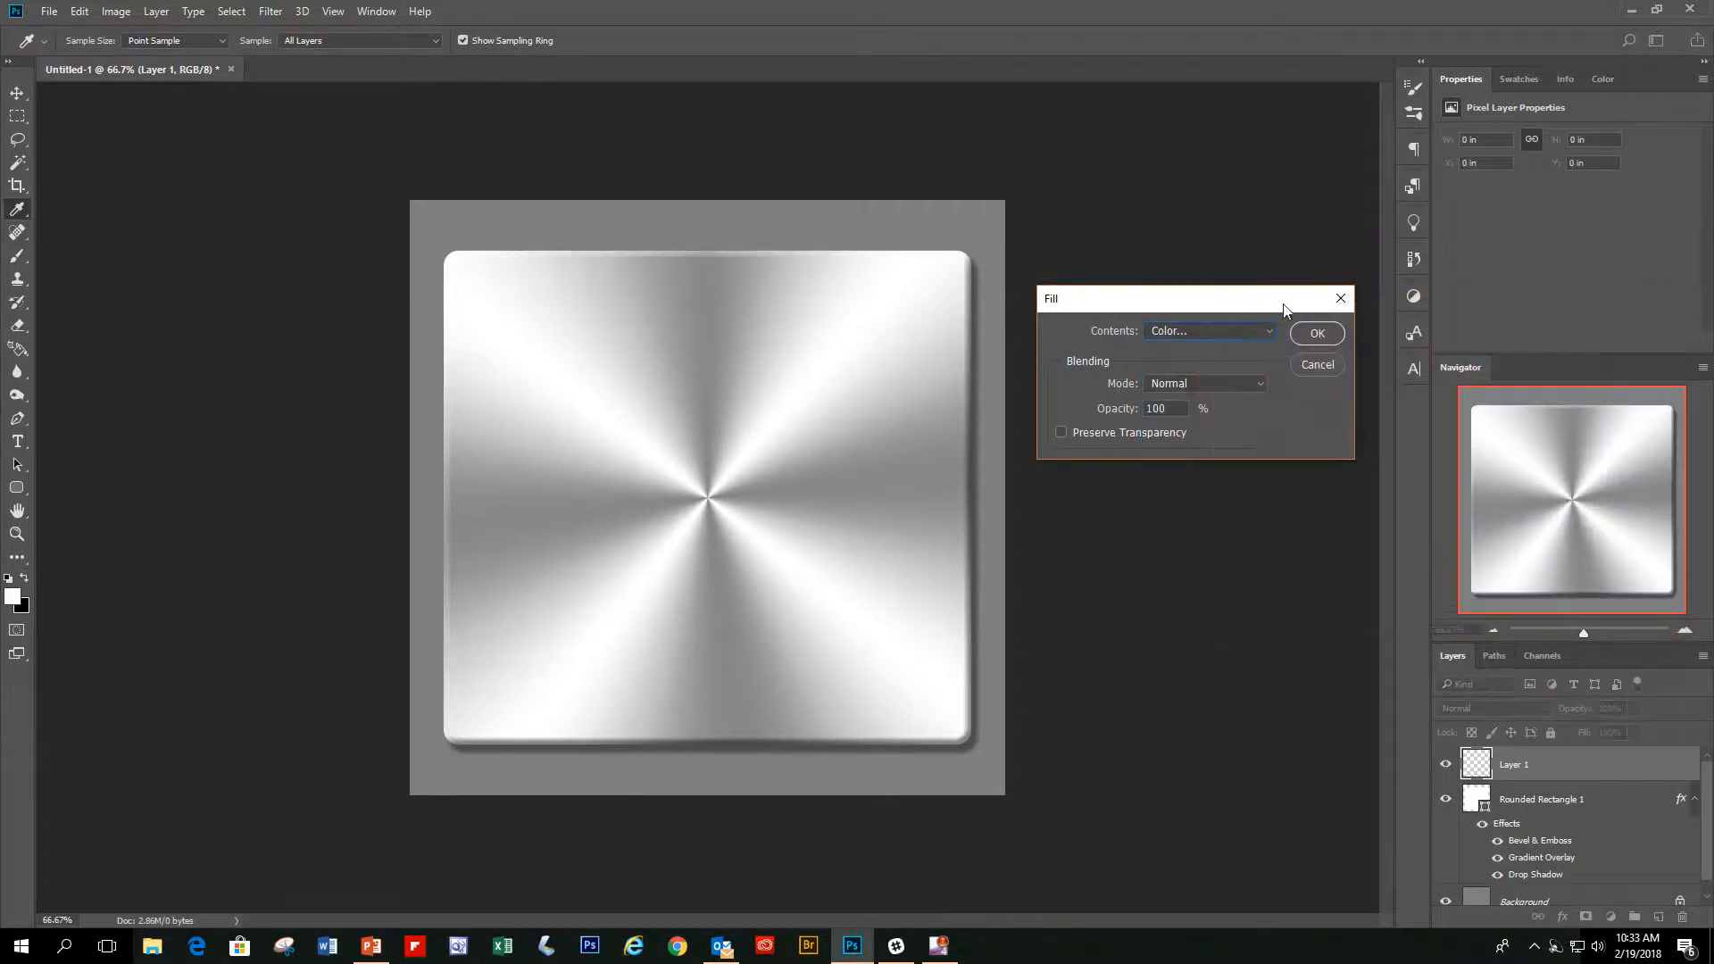
{"action": "left_click", "coordinate": [1298, 333]}
{"action": "key", "text": "v"}
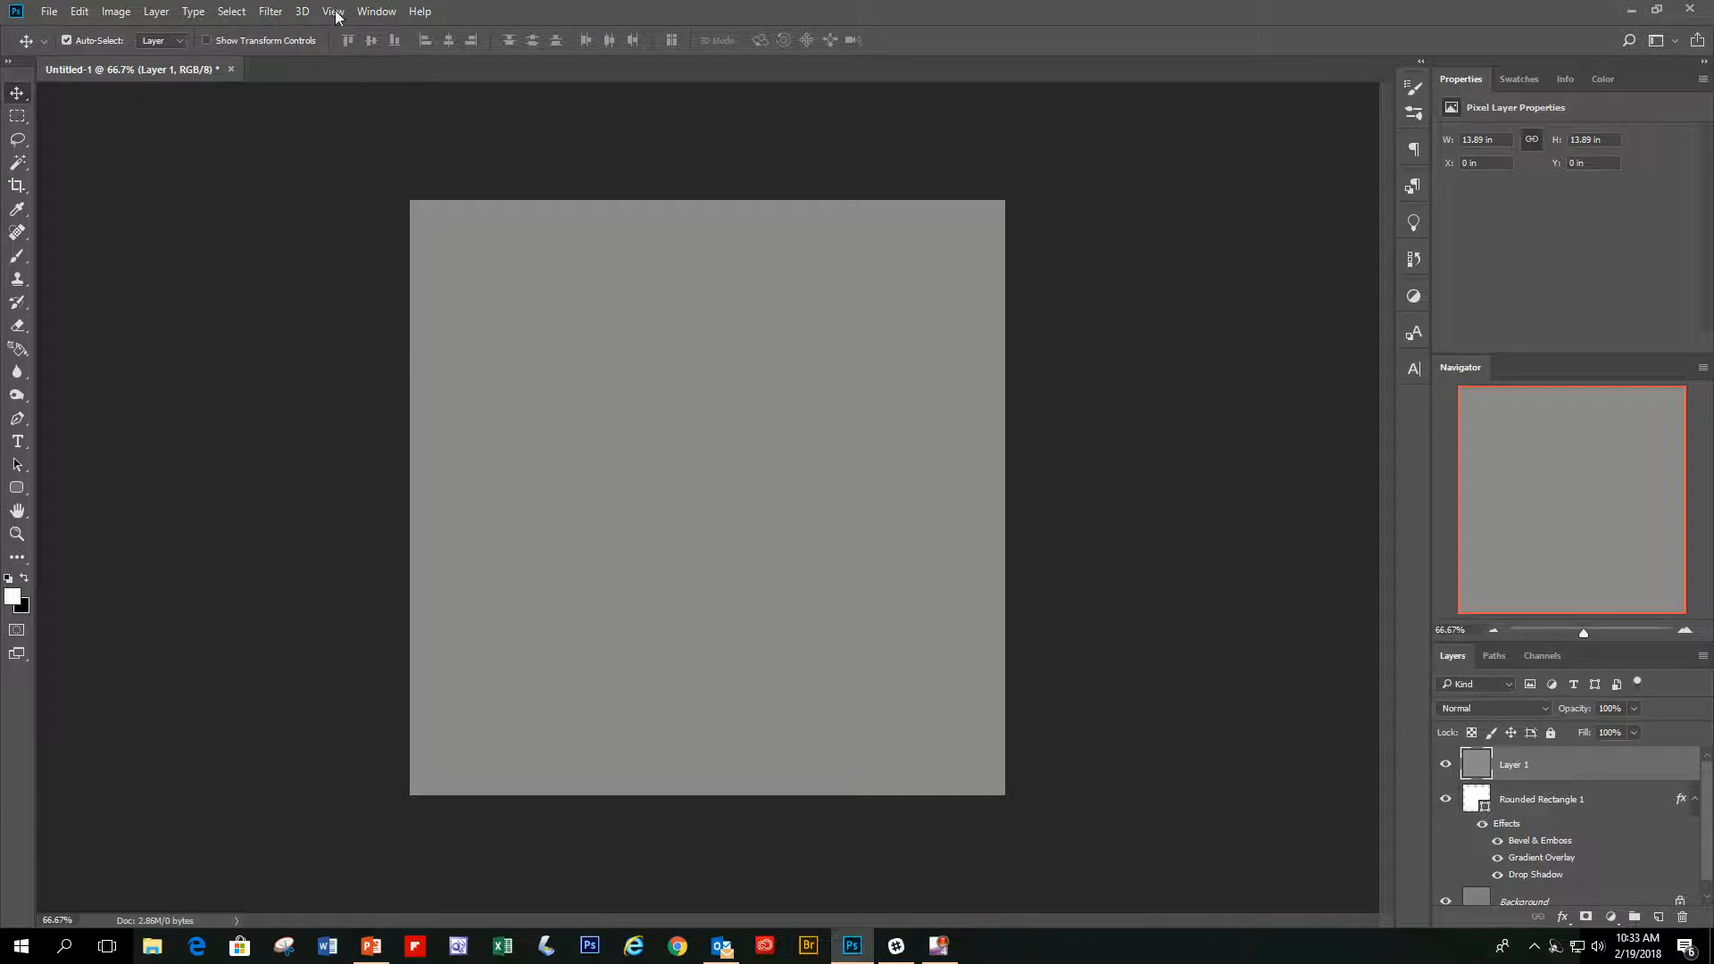
- Apply the Add Noise filter to the gray layer with an amount of 7.26%, Gaussian distribution and Monochromatic on
{"action": "left_click", "coordinate": [277, 12]}
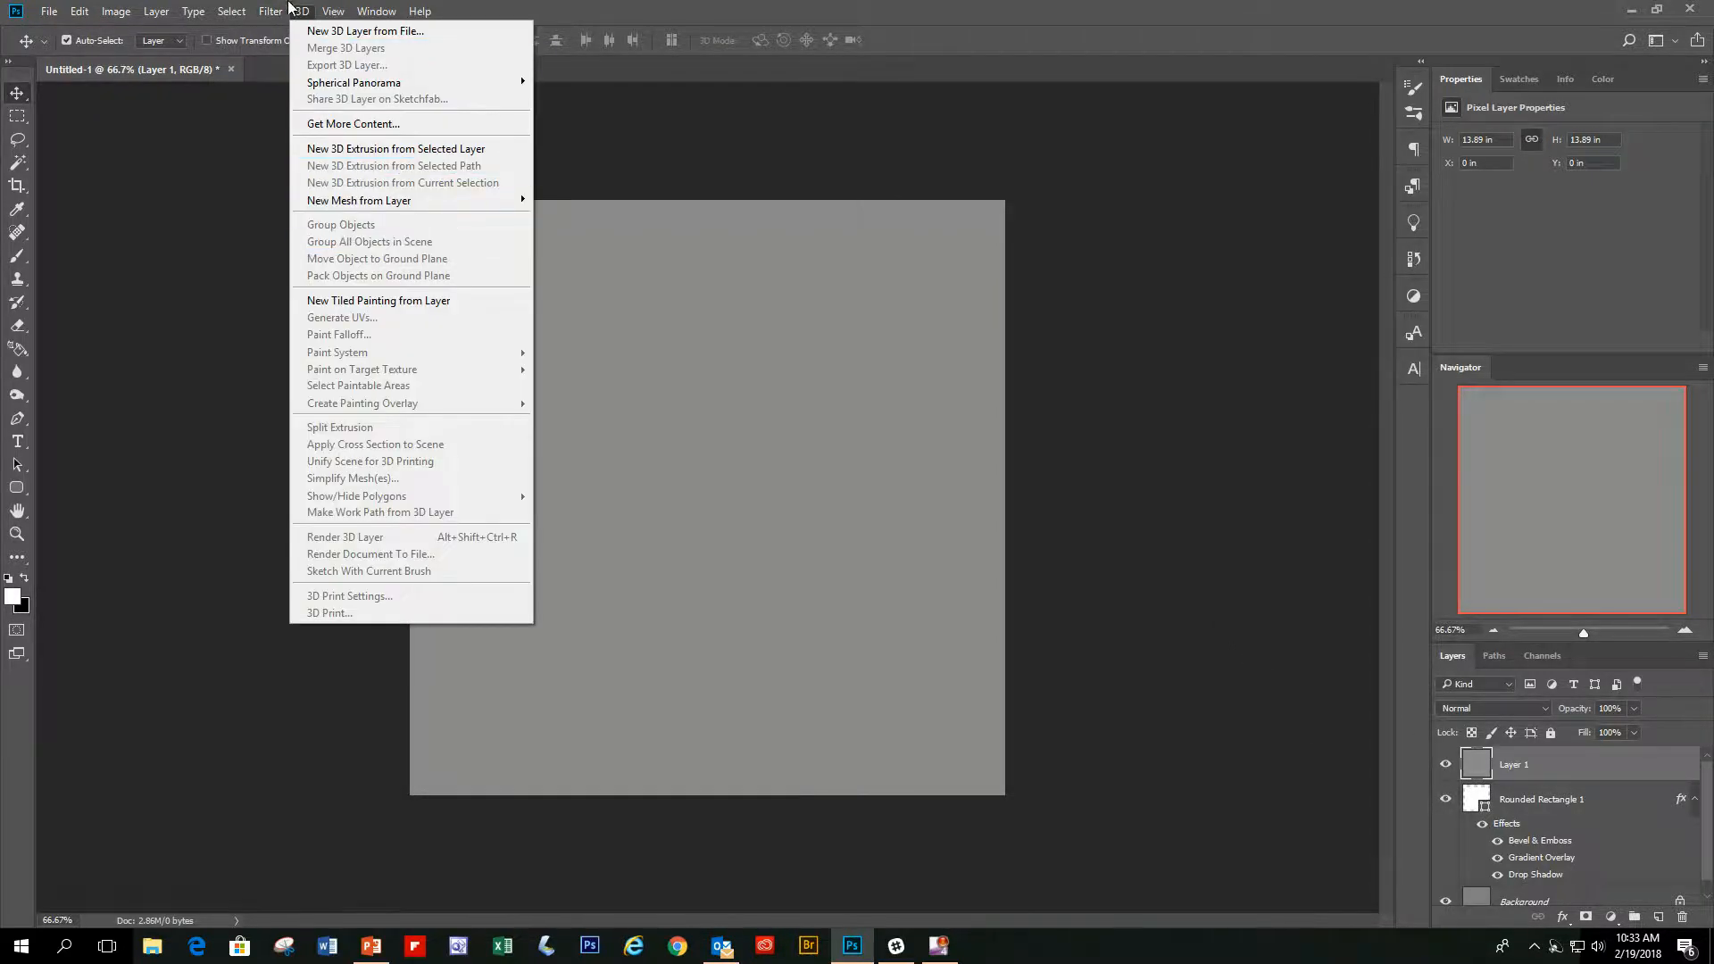
{"action": "mouse_move", "coordinate": [367, 268]}
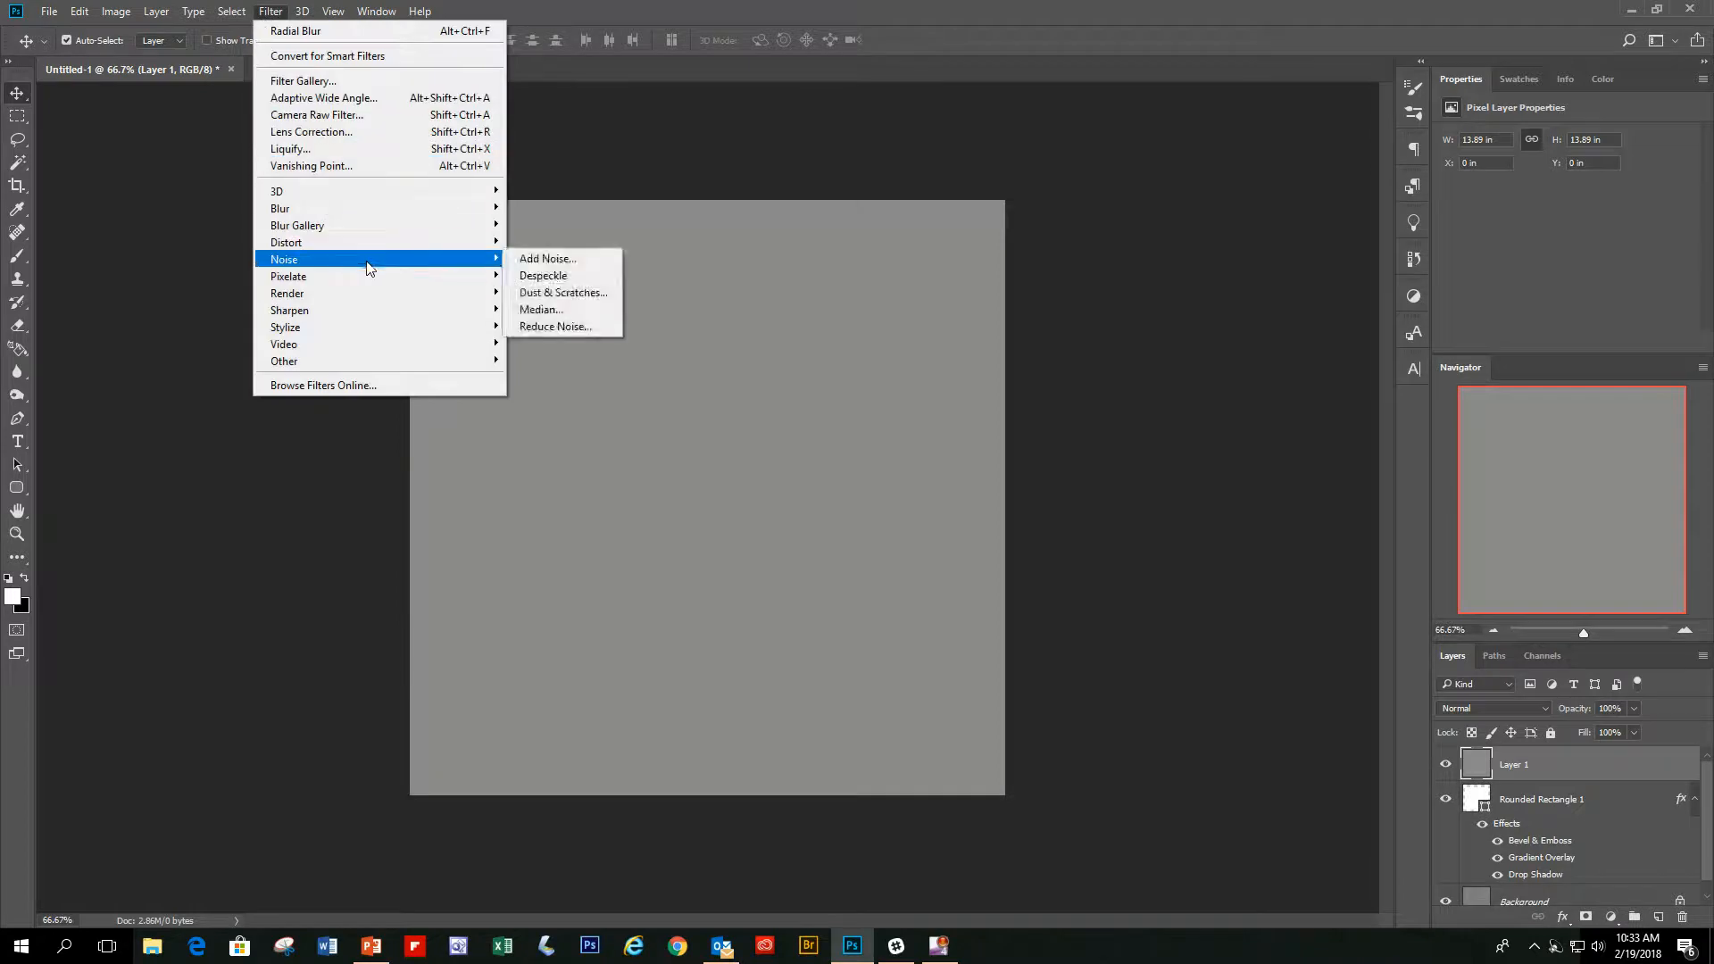
{"action": "left_click", "coordinate": [546, 260]}
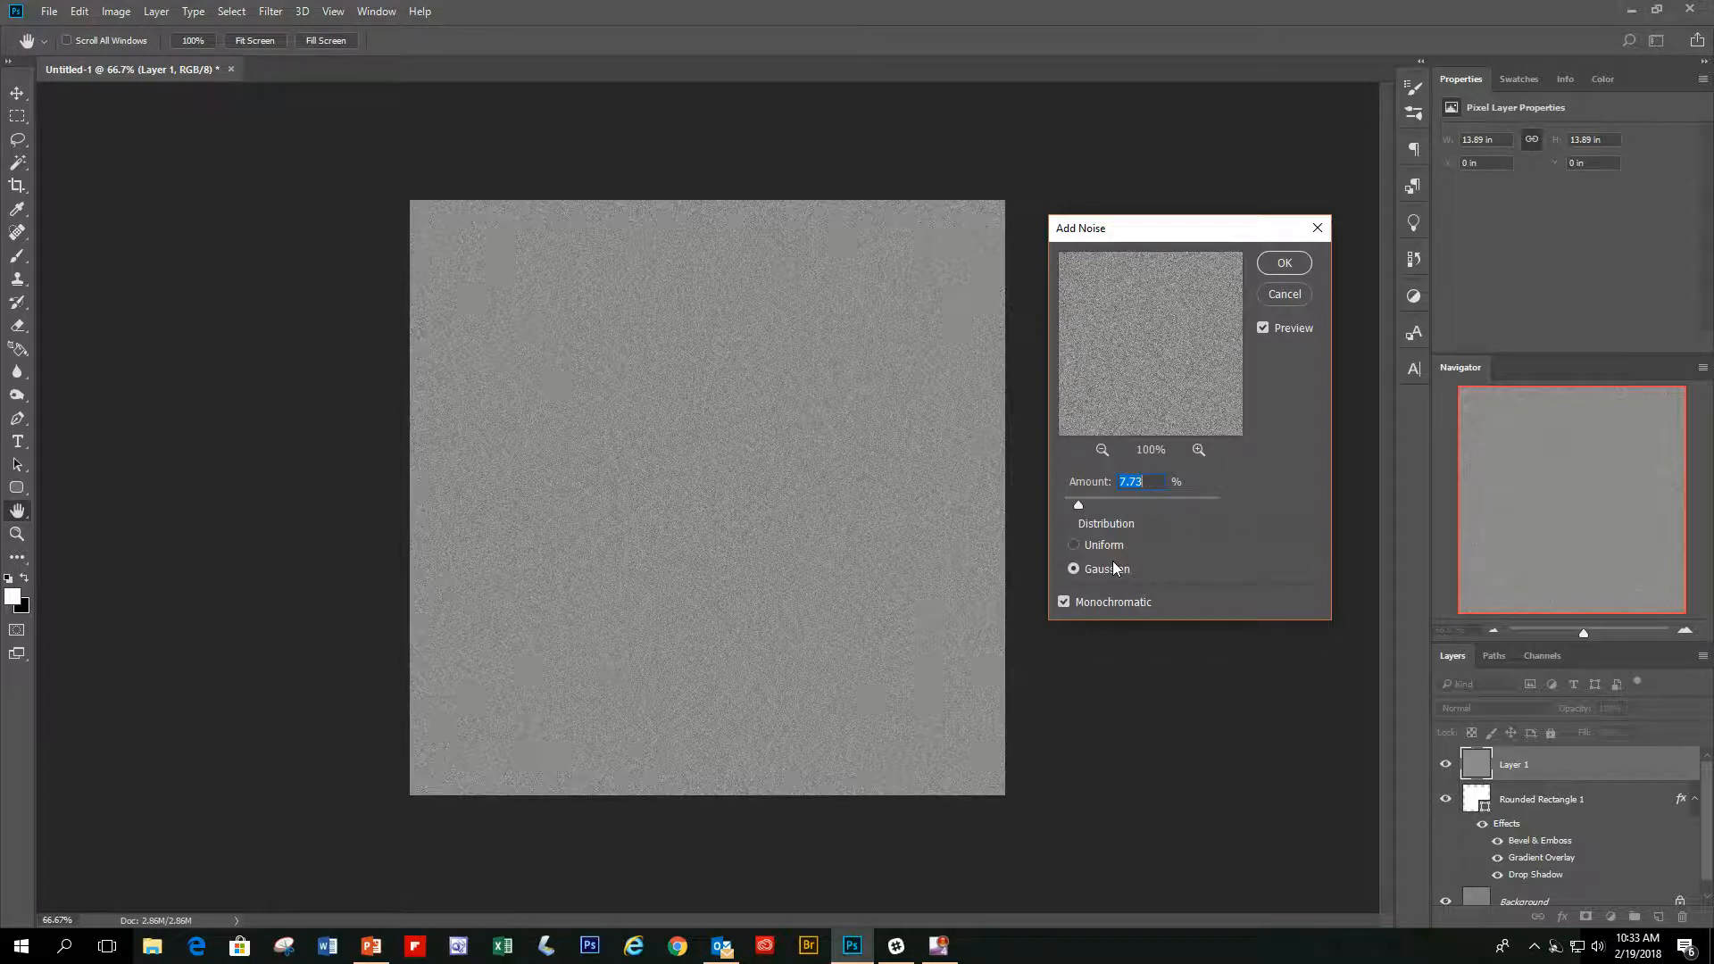
{"action": "left_click_drag", "start_coordinate": [1172, 238], "coordinate": [1180, 285]}
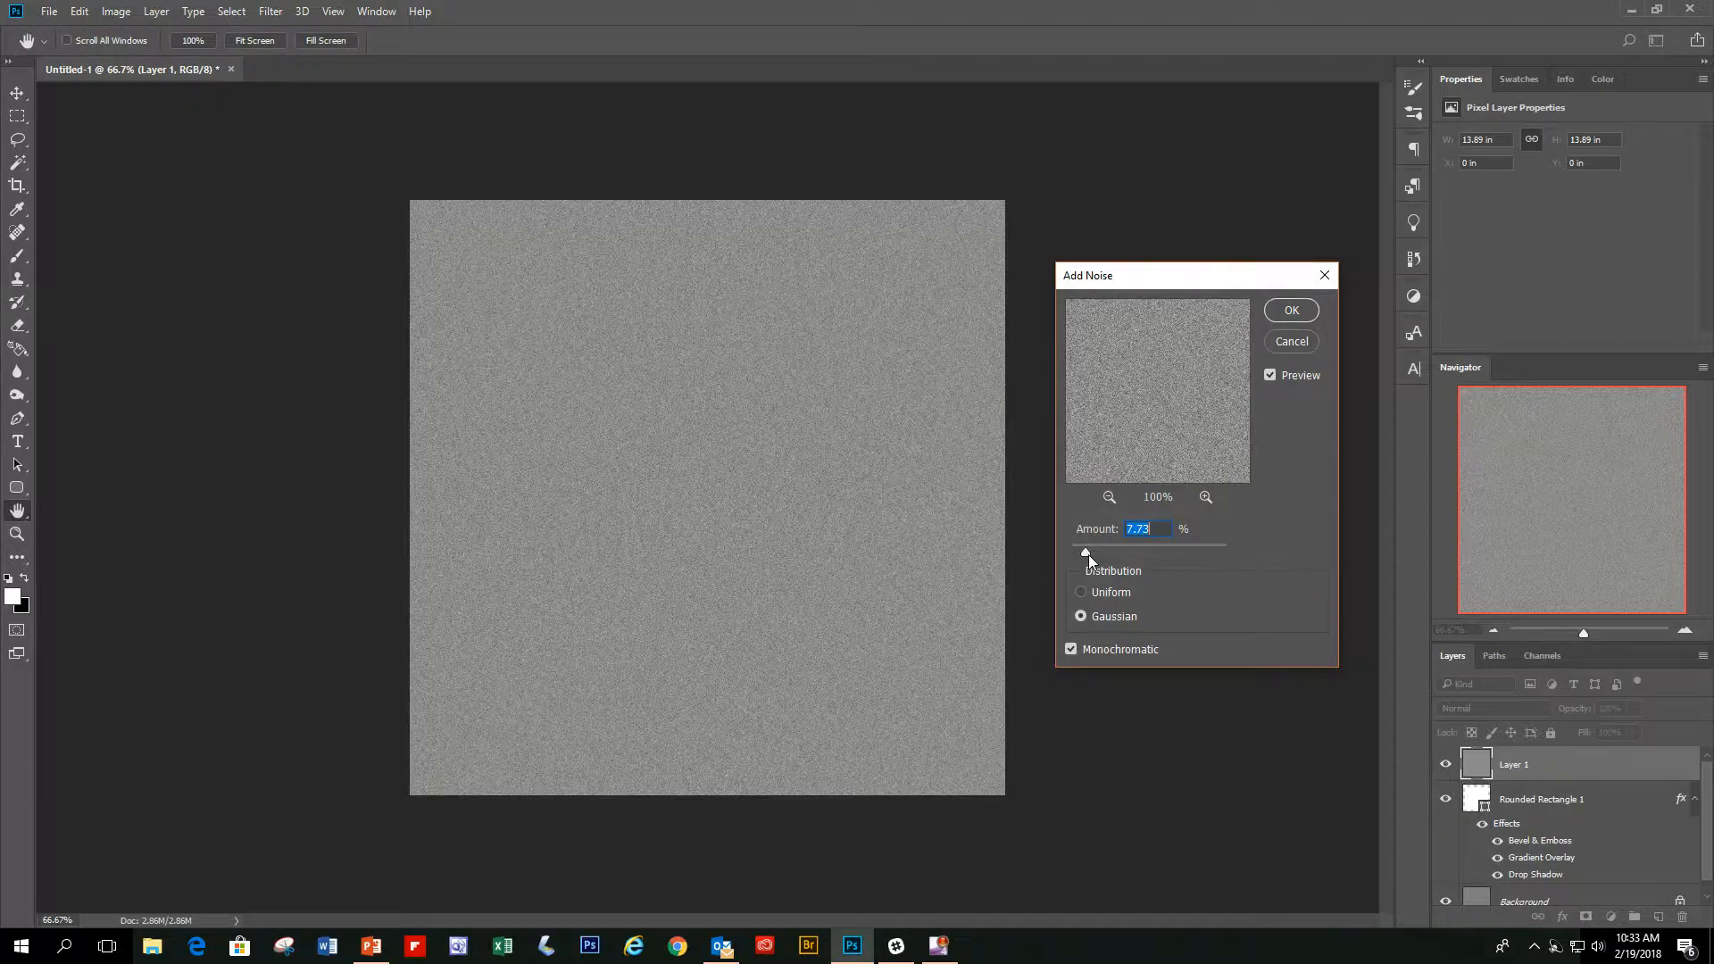
{"action": "left_click_drag", "start_coordinate": [1089, 556], "coordinate": [1177, 554]}
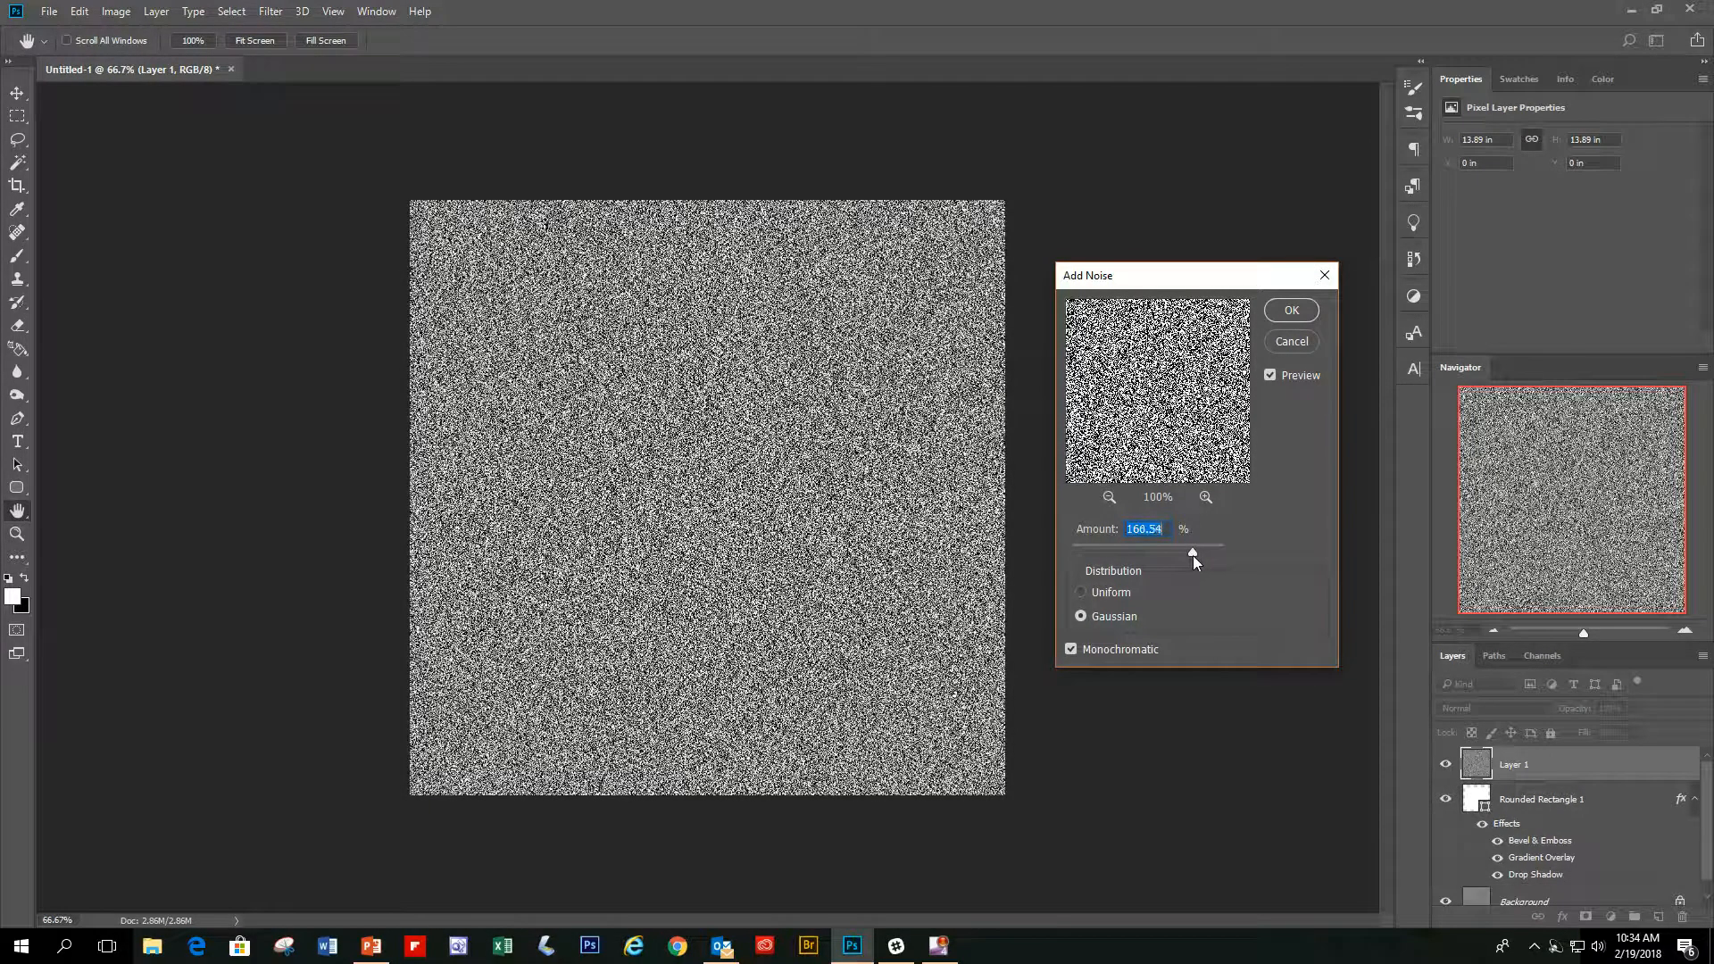
{"action": "left_click_drag", "start_coordinate": [1086, 554], "coordinate": [1086, 550]}
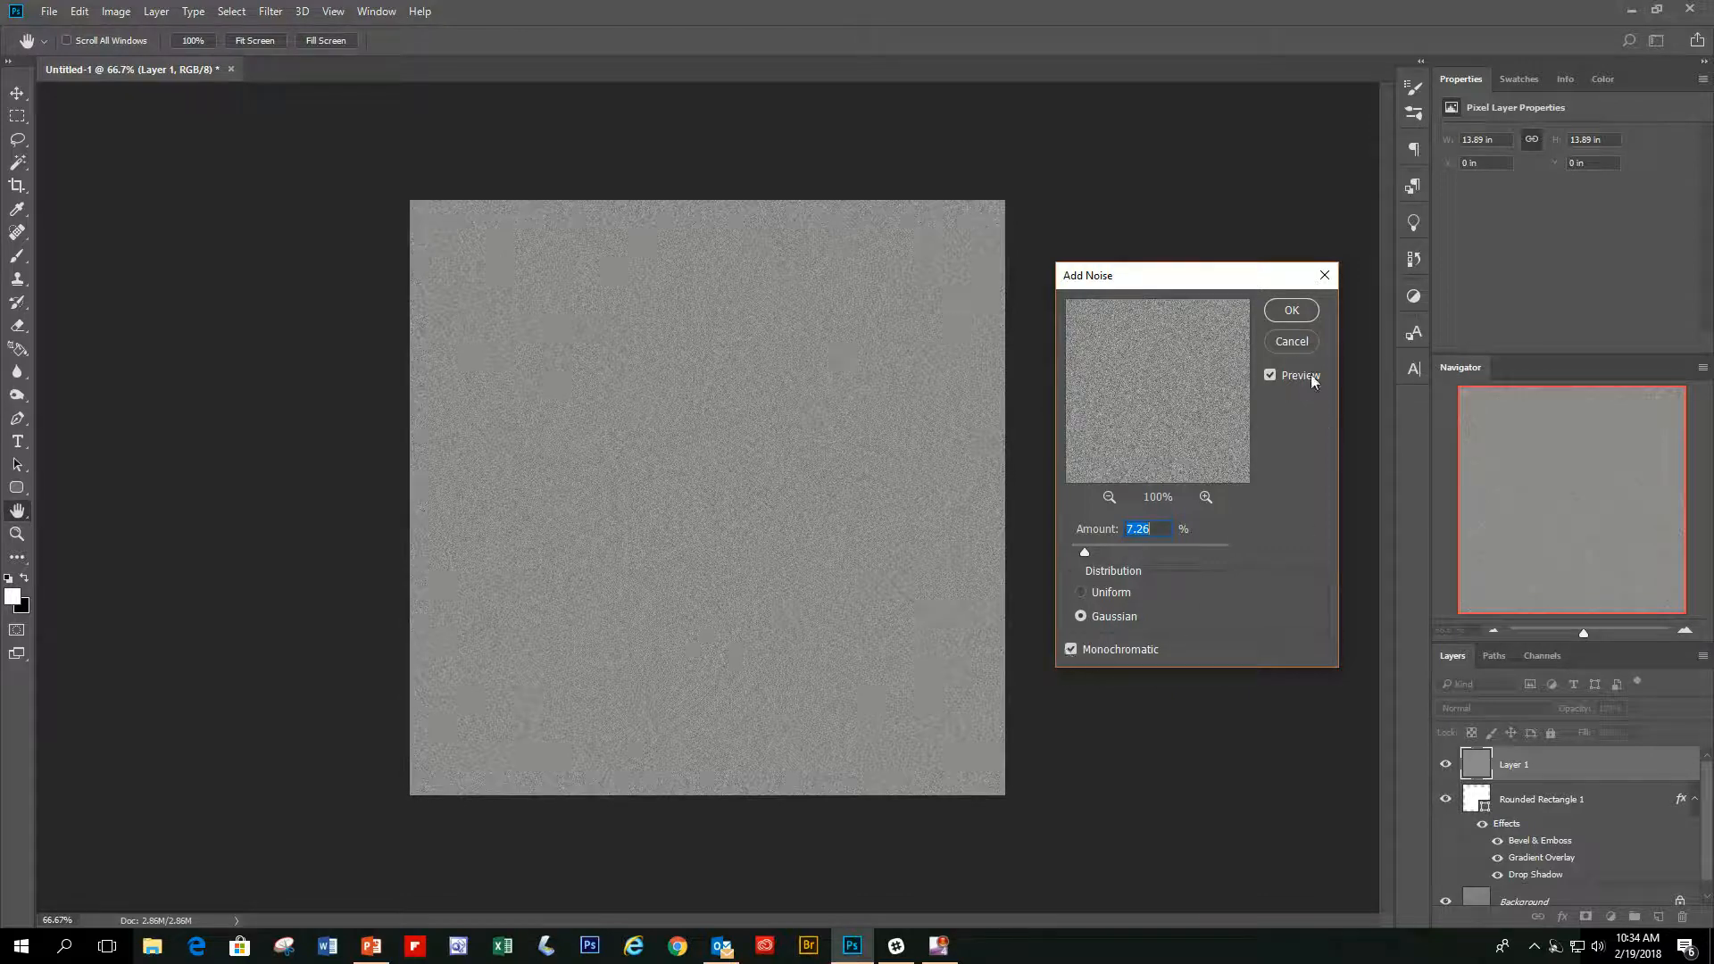
{"action": "left_click", "coordinate": [1295, 315]}
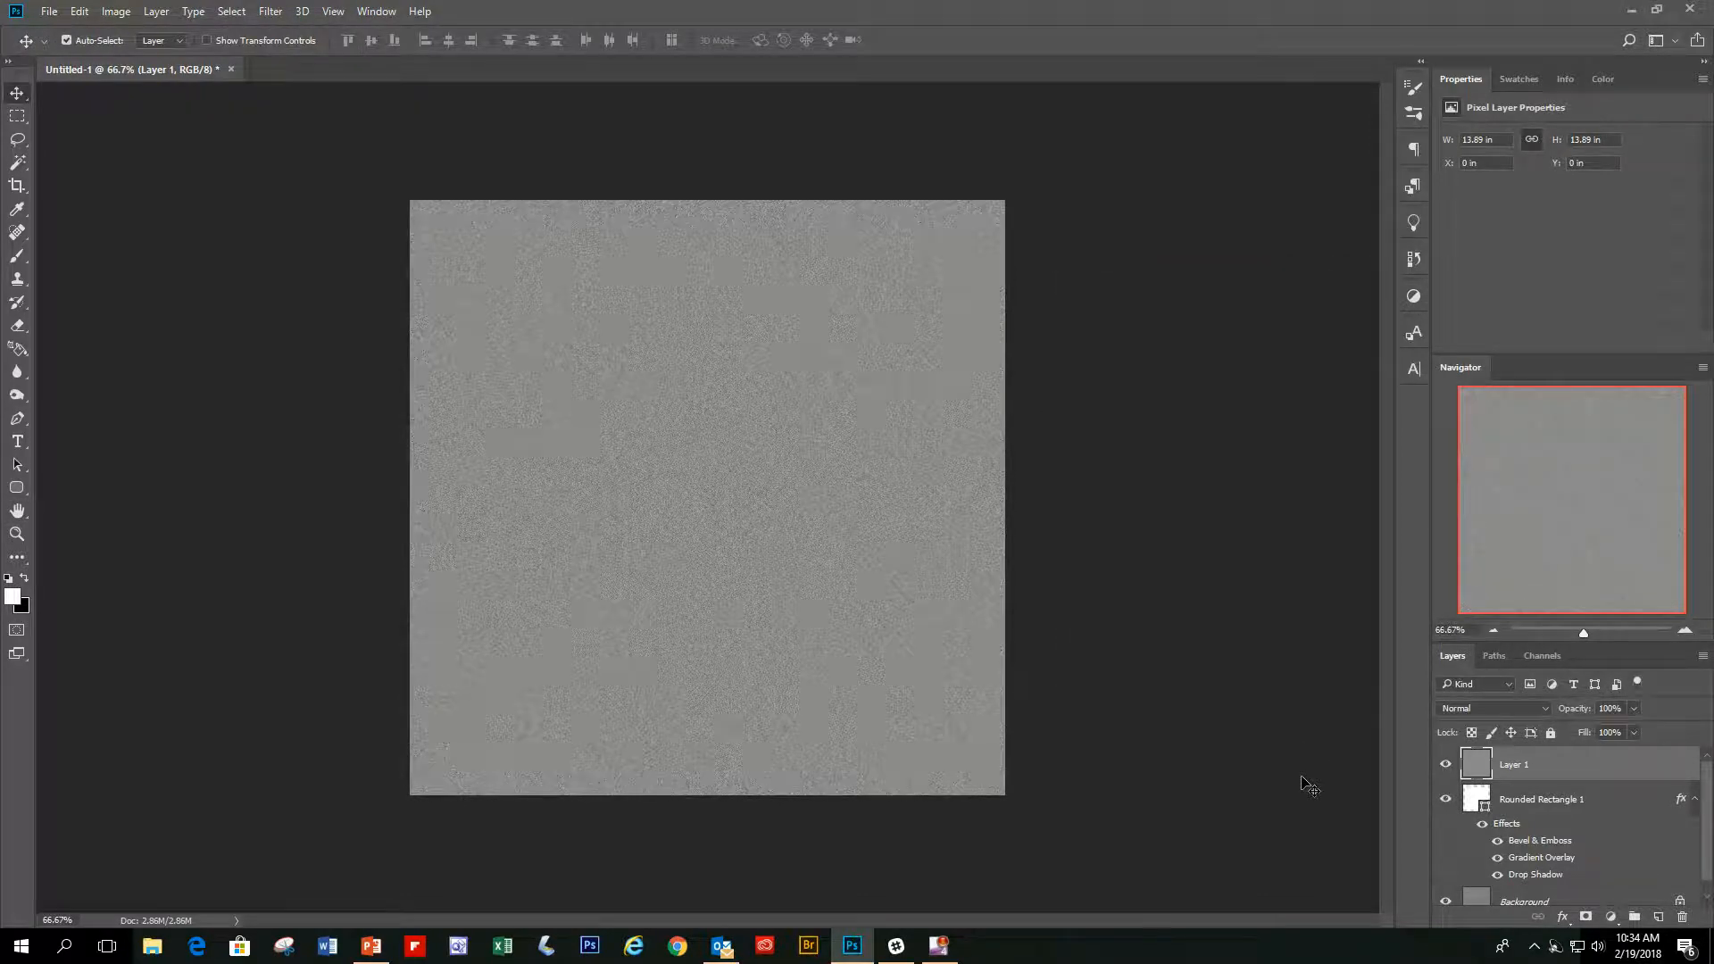
- Apply a Radial Blur to the noise layer with amount 10, Spin method and Best quality, and inspect the circular texture up close
{"action": "left_click", "coordinate": [271, 11]}
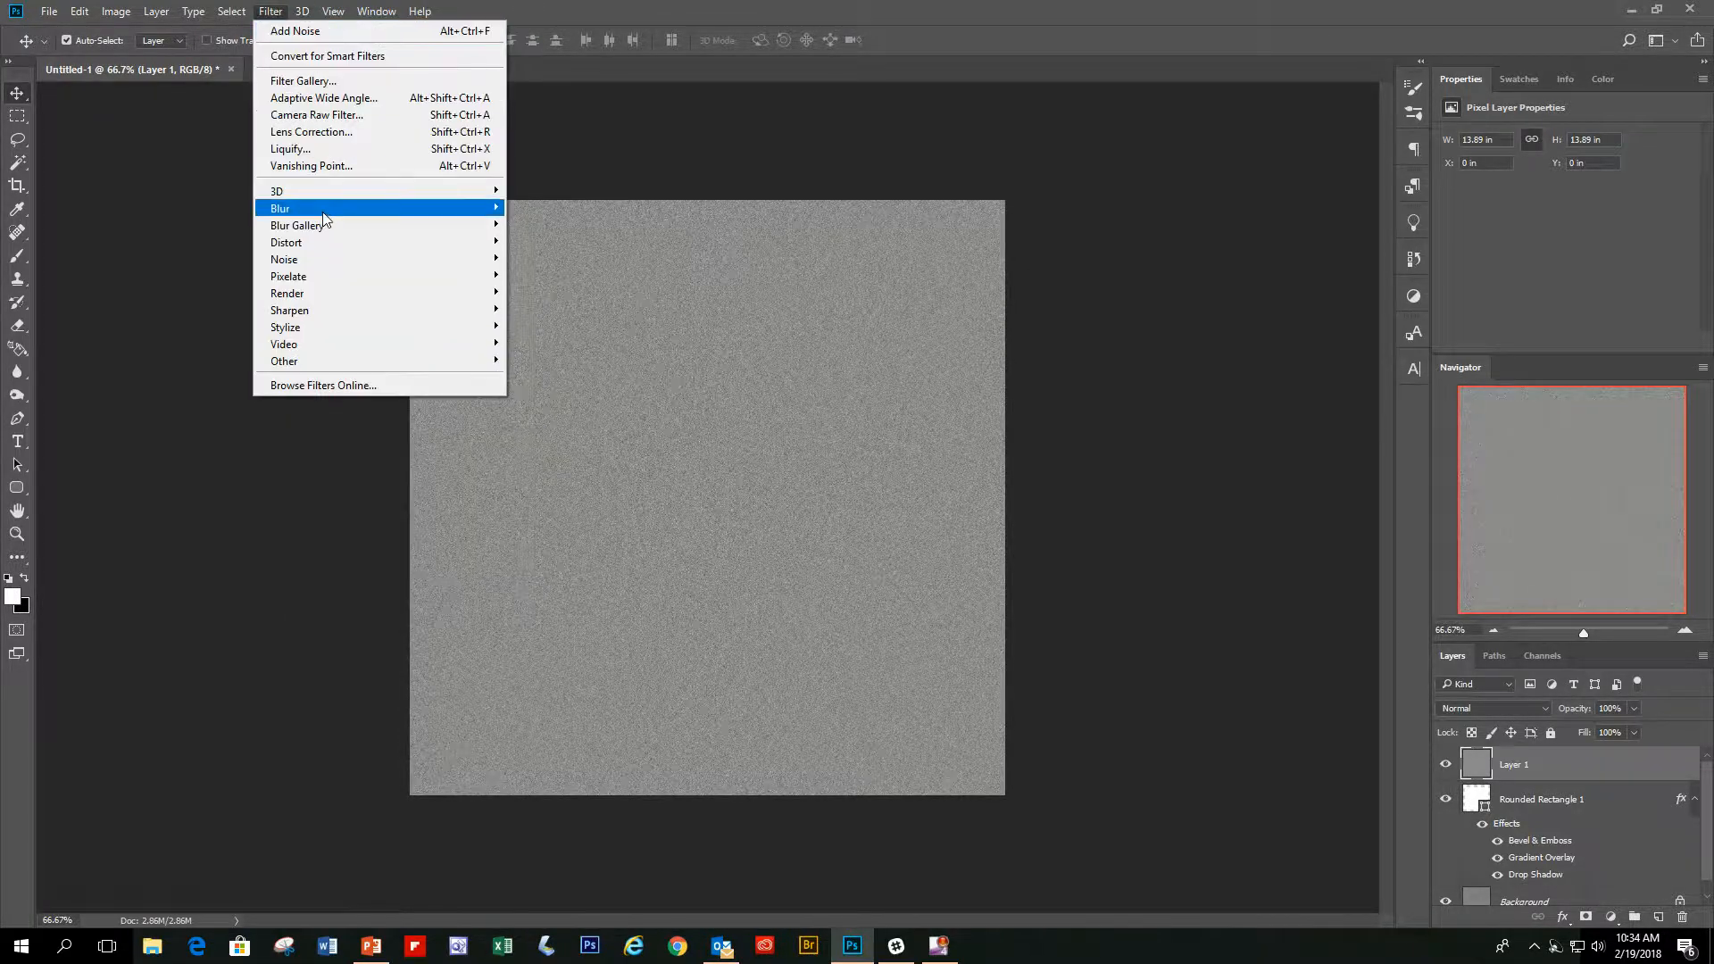
{"action": "mouse_move", "coordinate": [323, 214]}
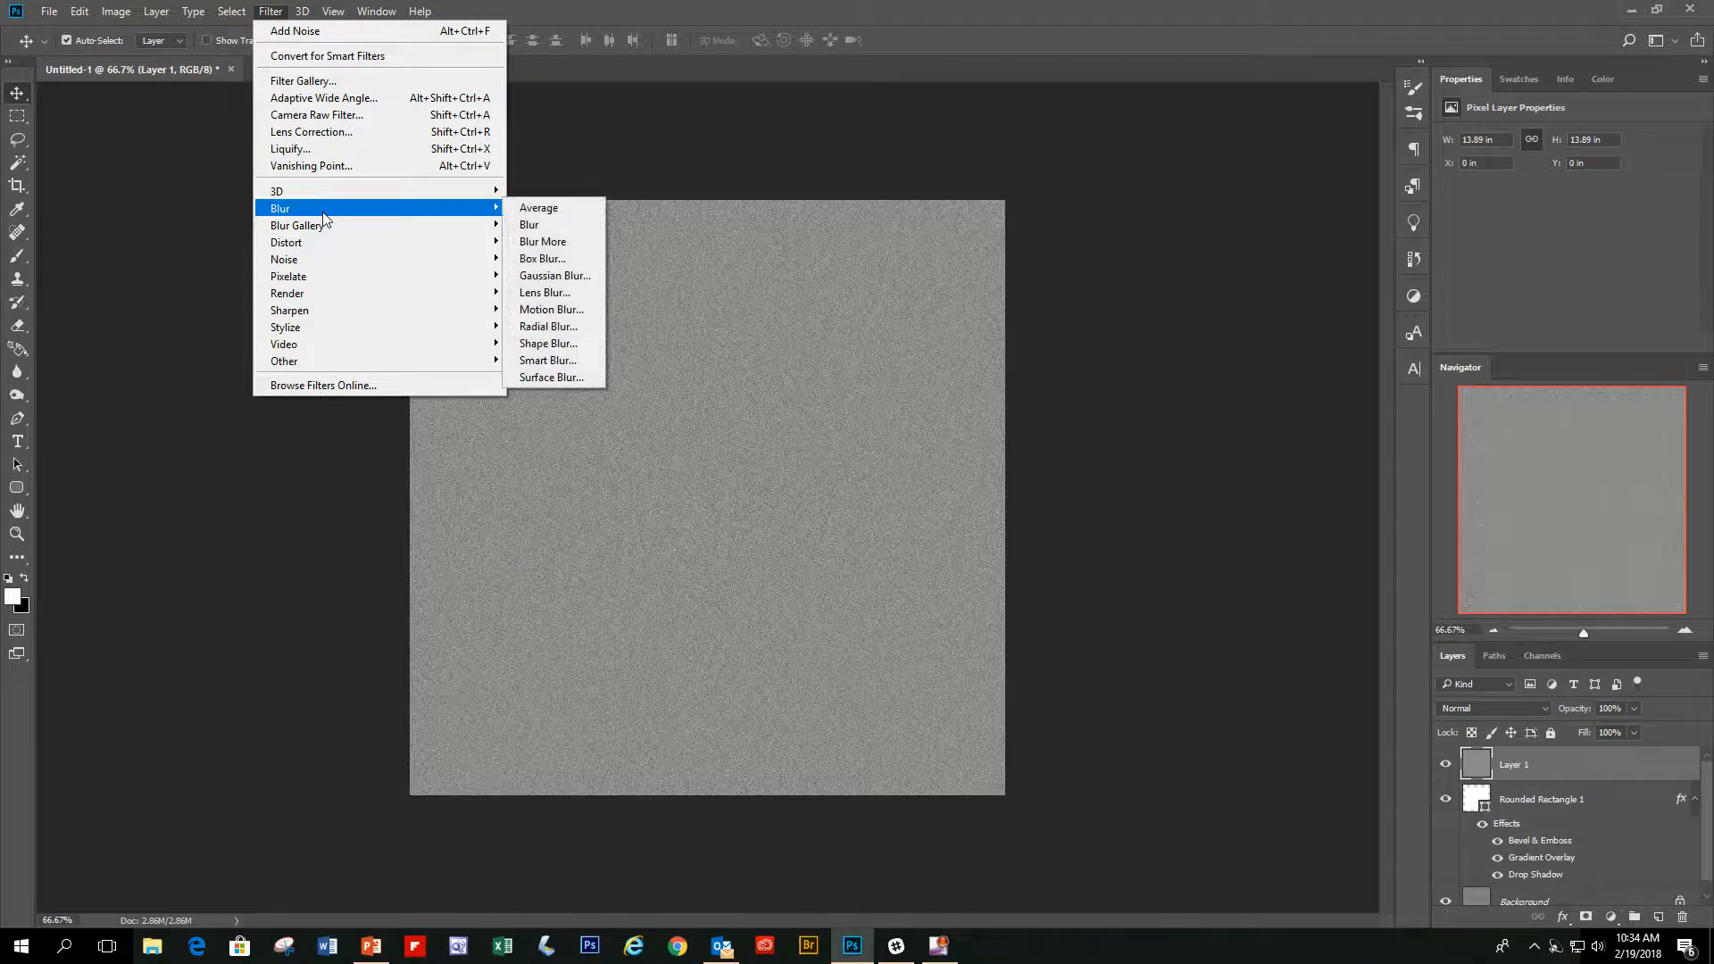
{"action": "left_click", "coordinate": [550, 325]}
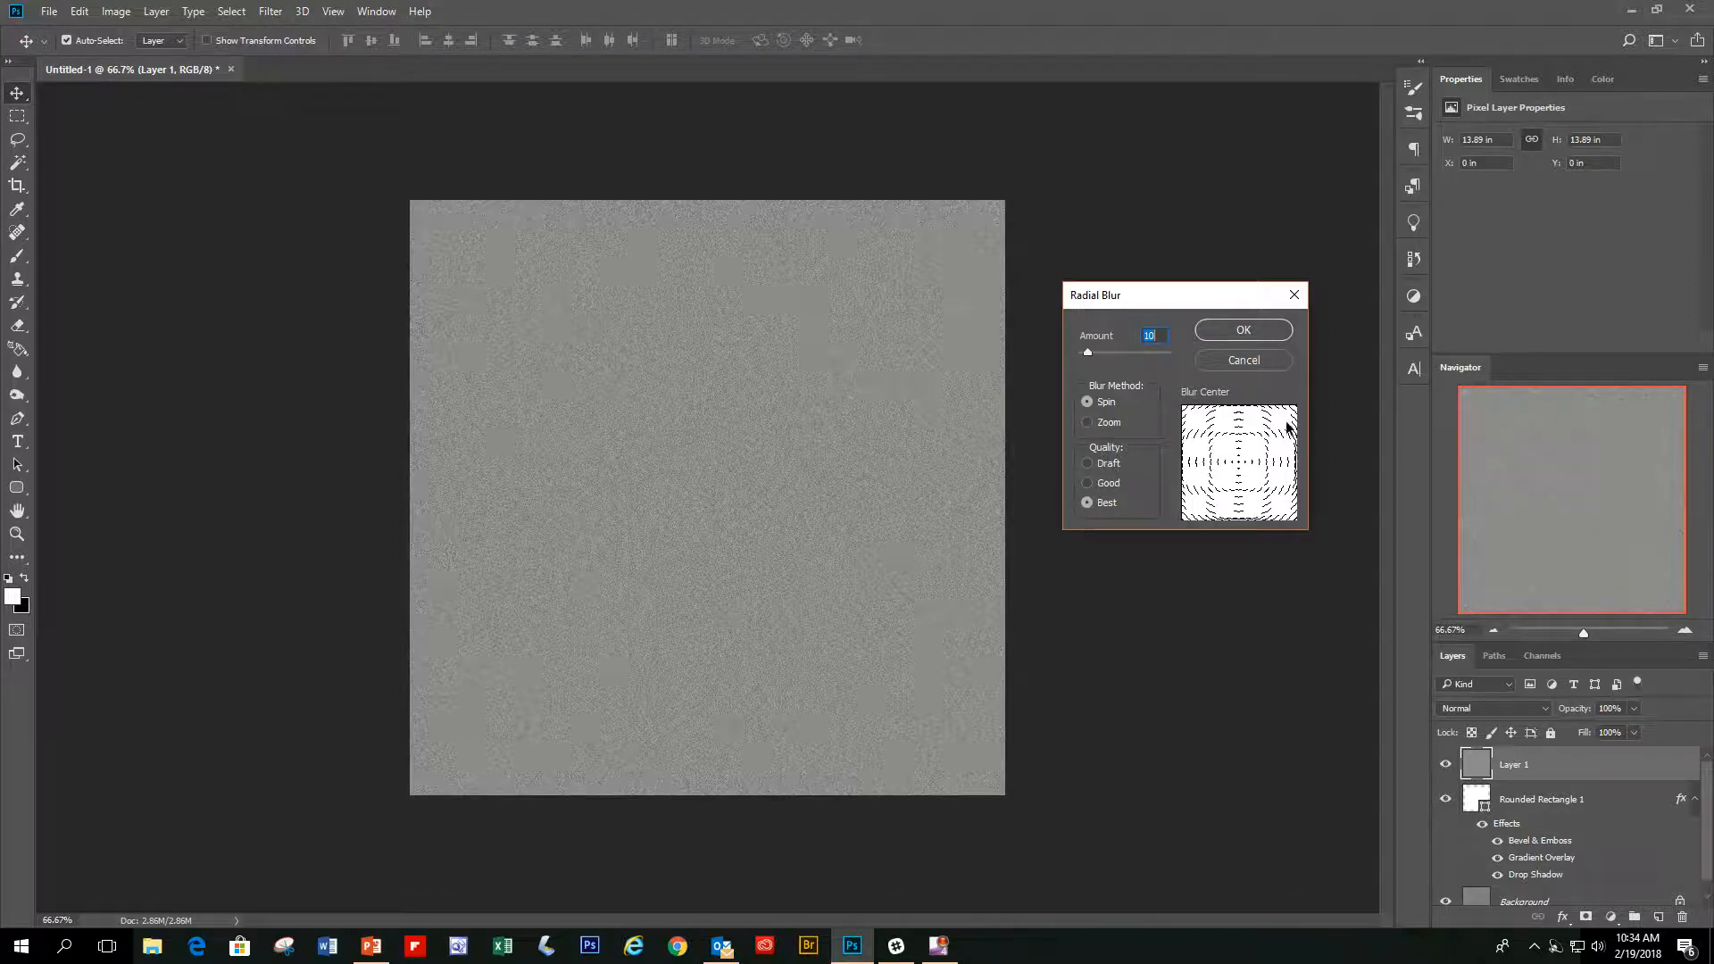
{"action": "left_click", "coordinate": [1240, 332]}
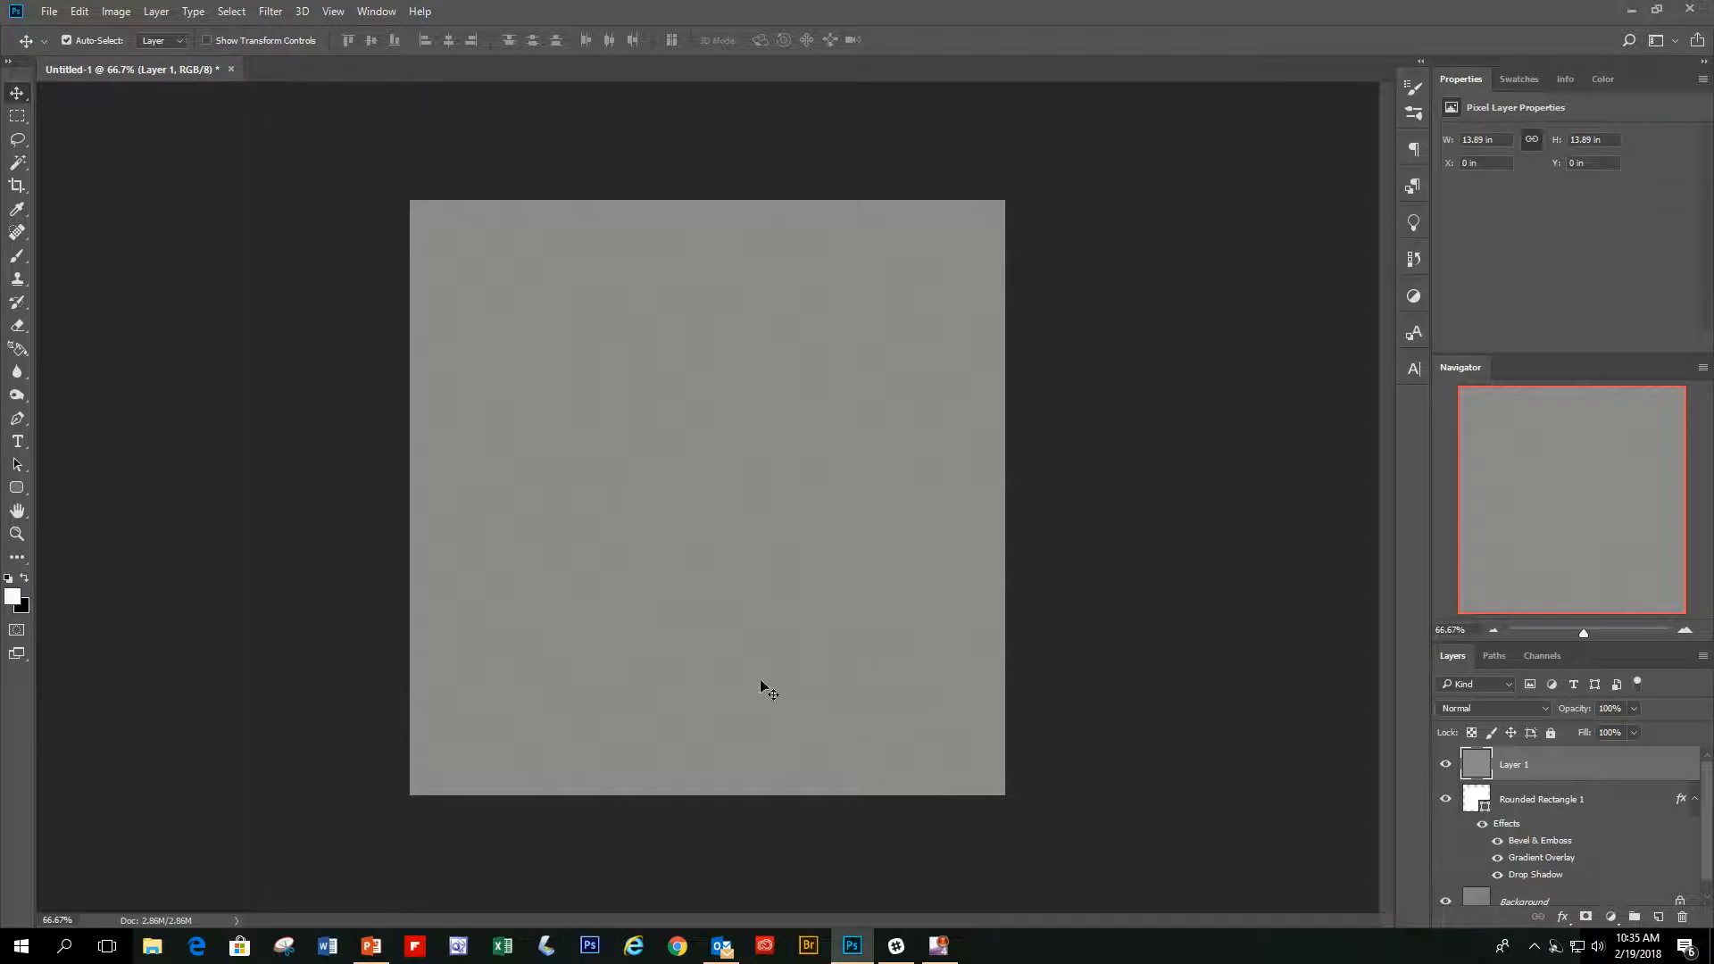
{"action": "left_click", "coordinate": [1687, 632]}
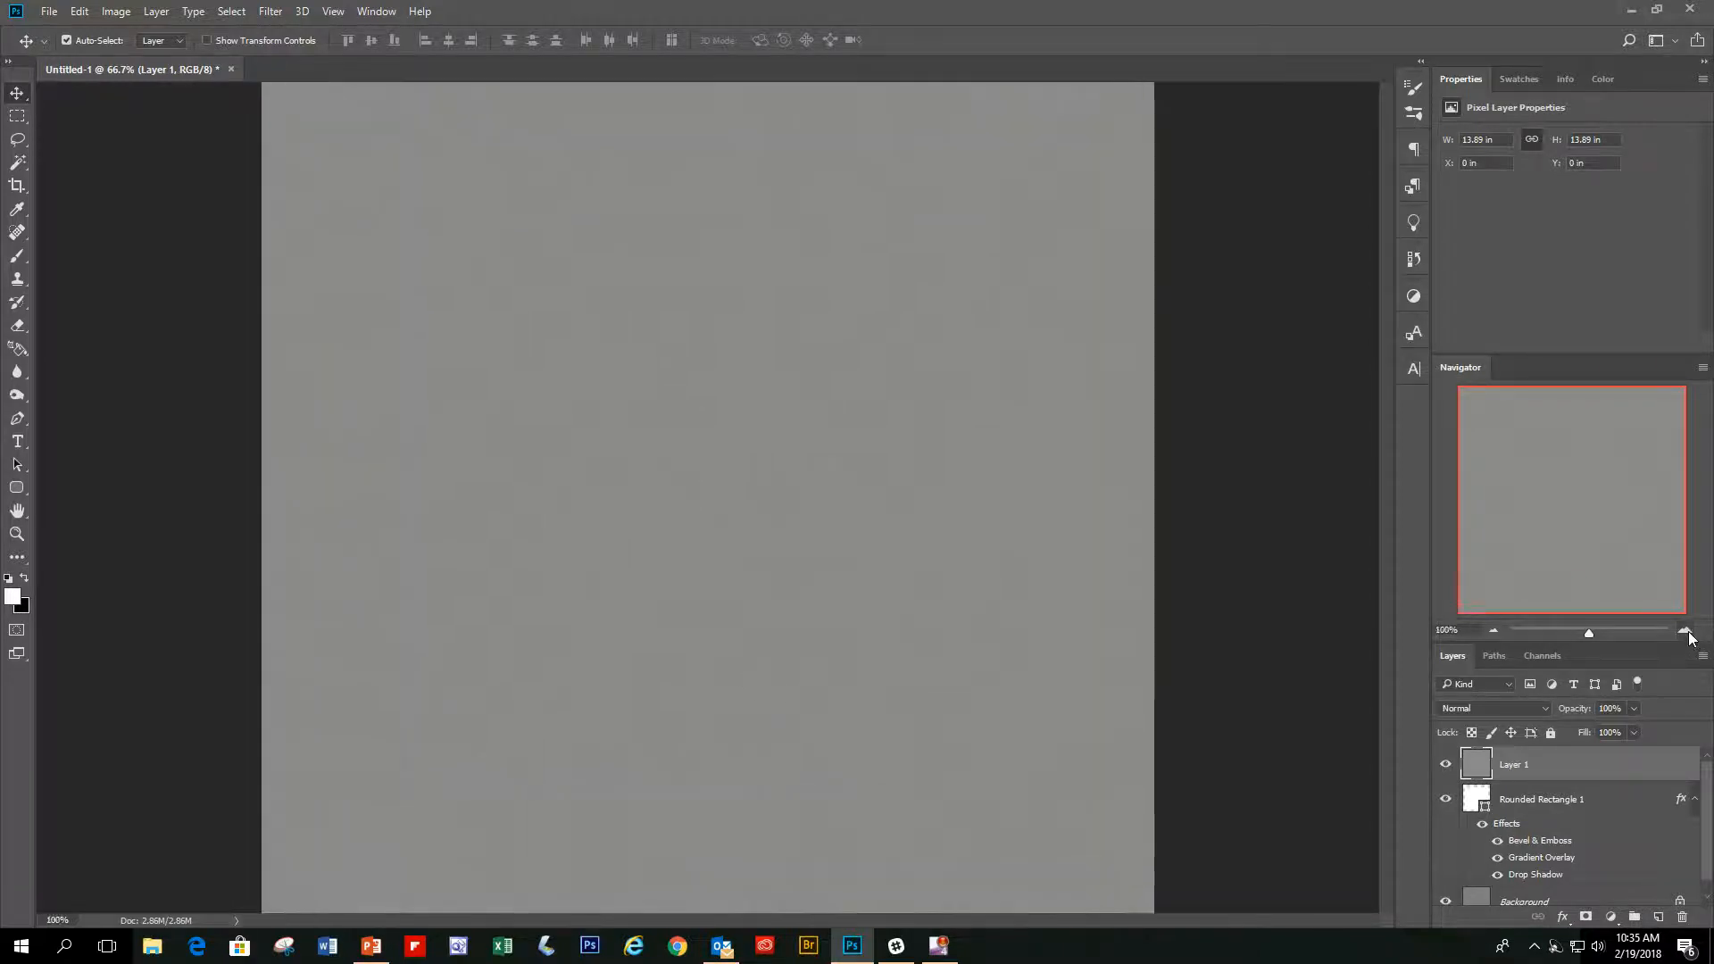
{"action": "left_click", "coordinate": [1686, 632]}
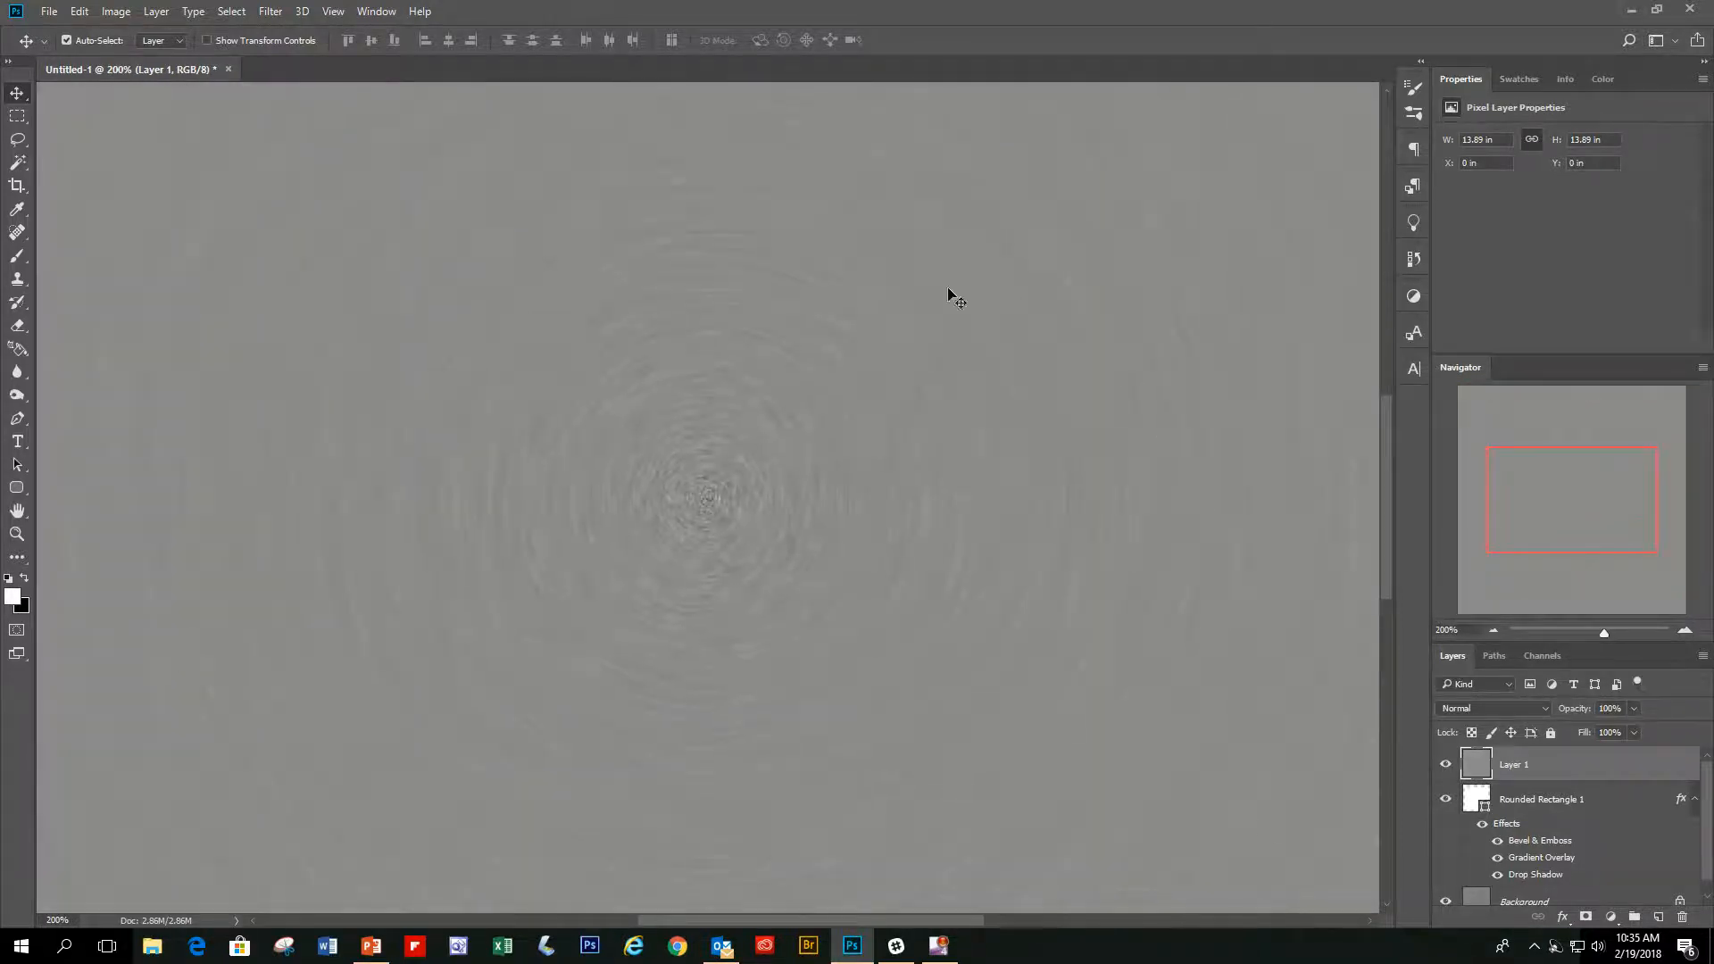
{"action": "left_click", "coordinate": [1497, 634]}
{"action": "left_click", "coordinate": [1497, 634]}
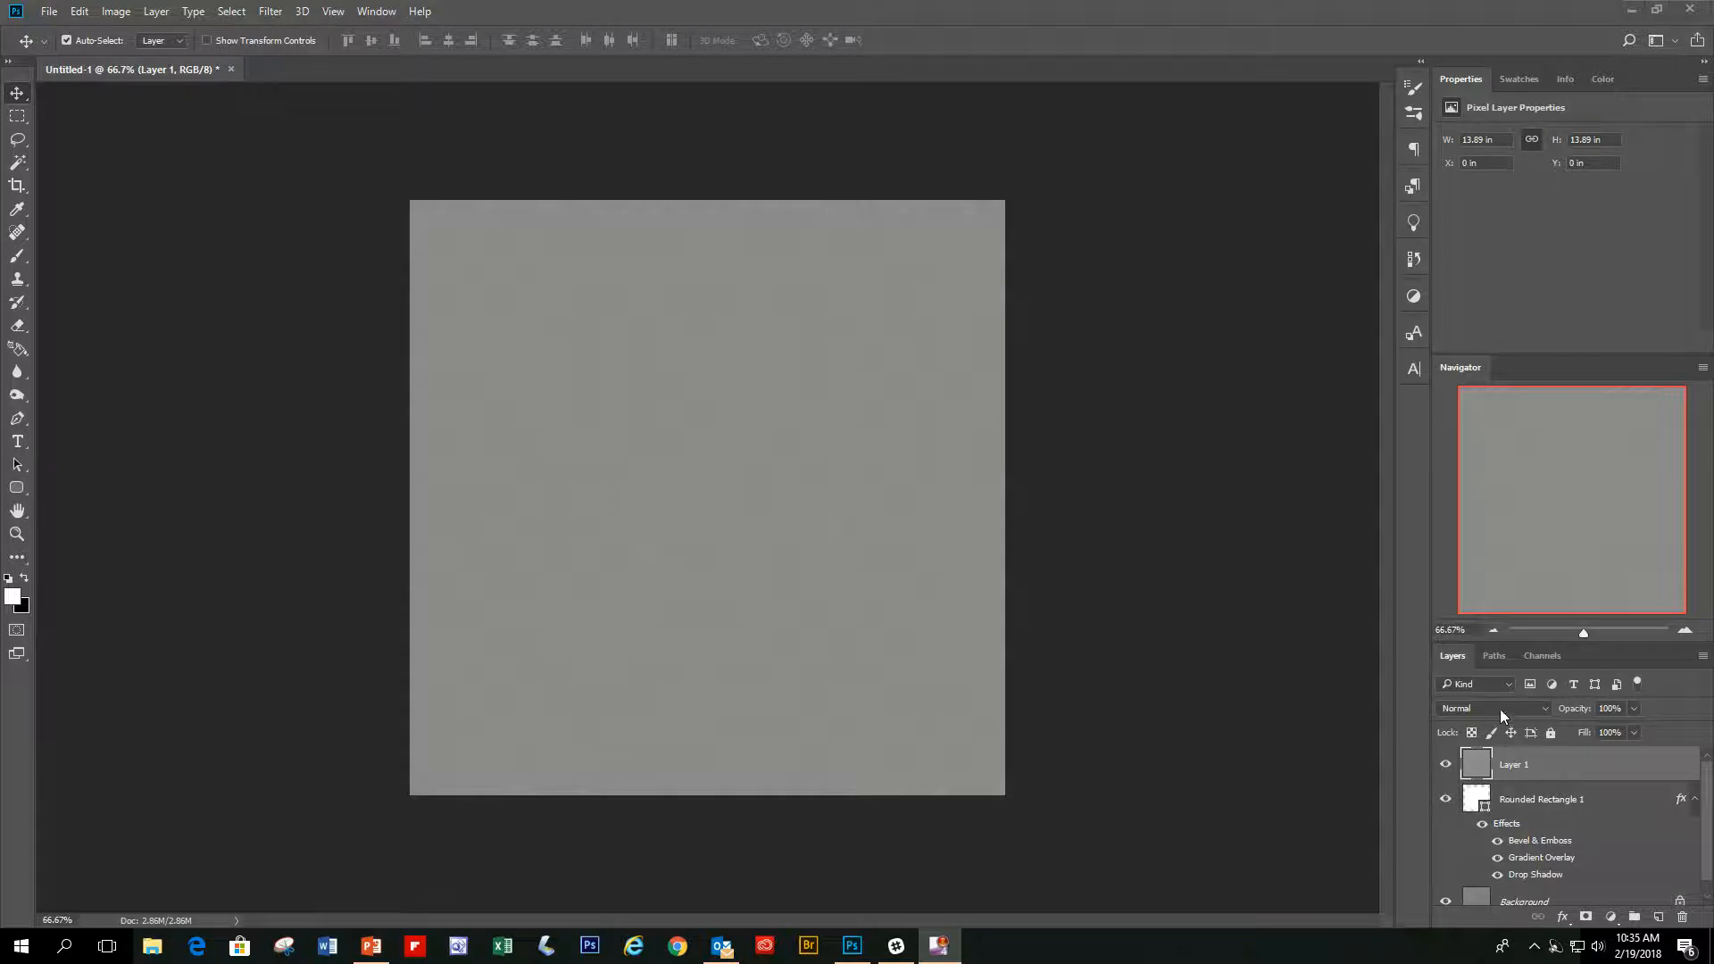
- Set the blurred noise layer's blend mode to Overlay and compare the metal texture with the layer hidden and shown
{"action": "left_click", "coordinate": [1545, 708]}
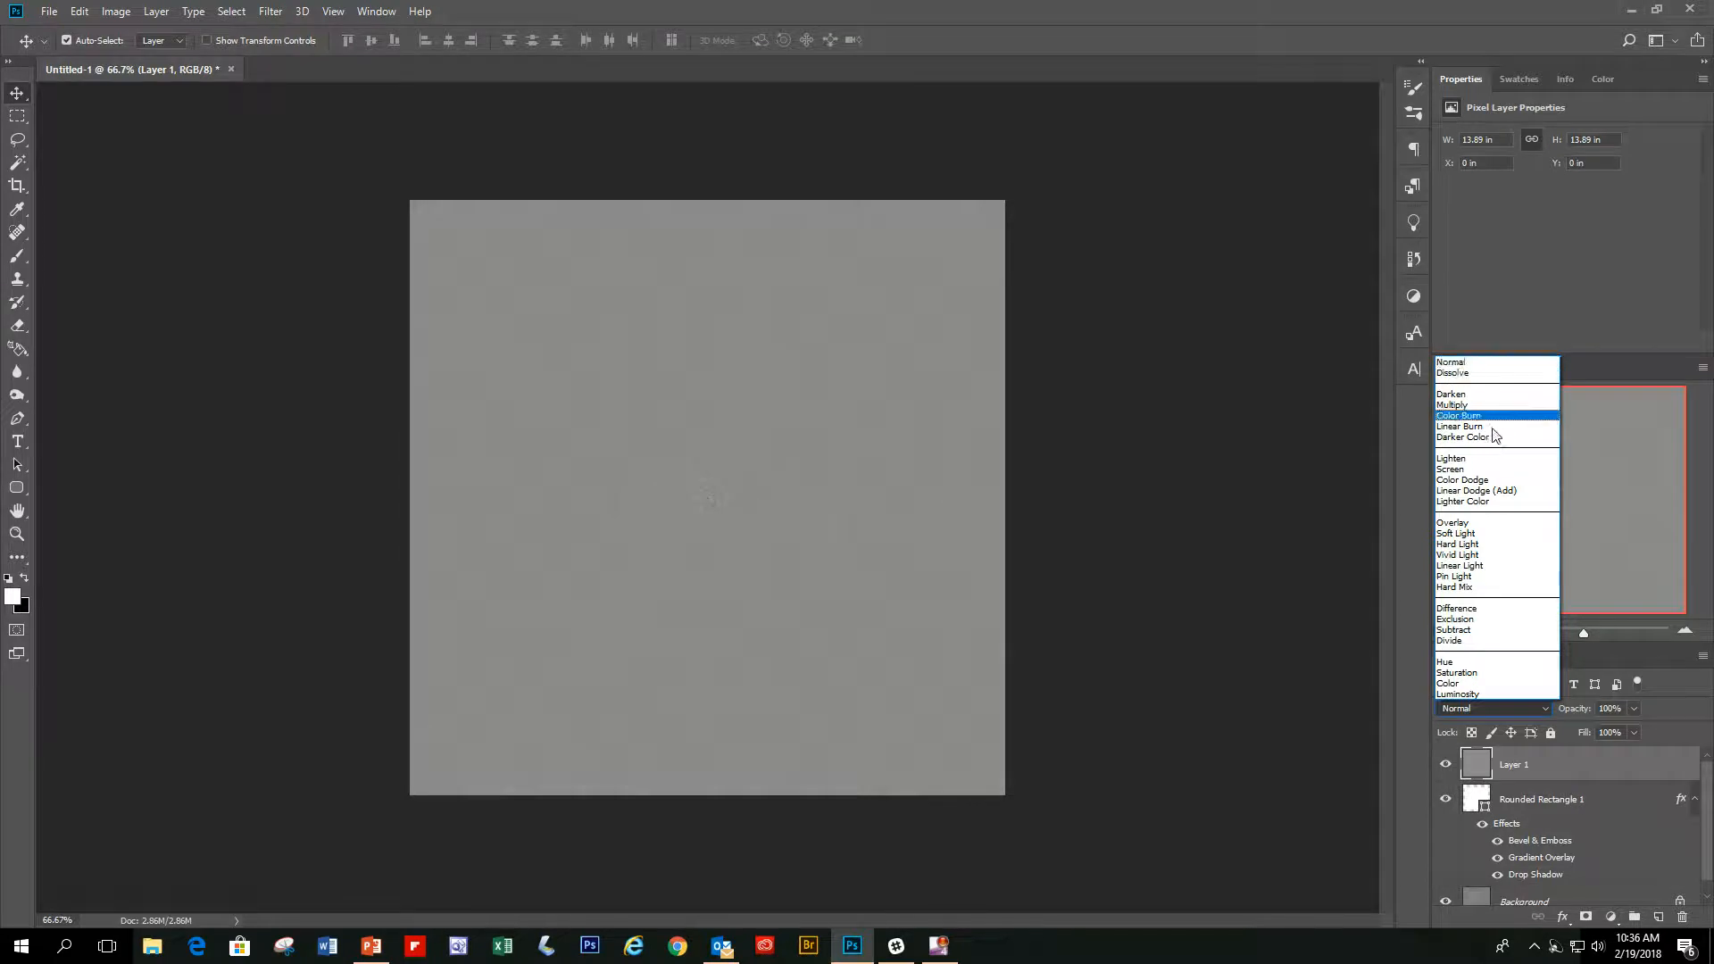
{"action": "left_click", "coordinate": [1483, 524]}
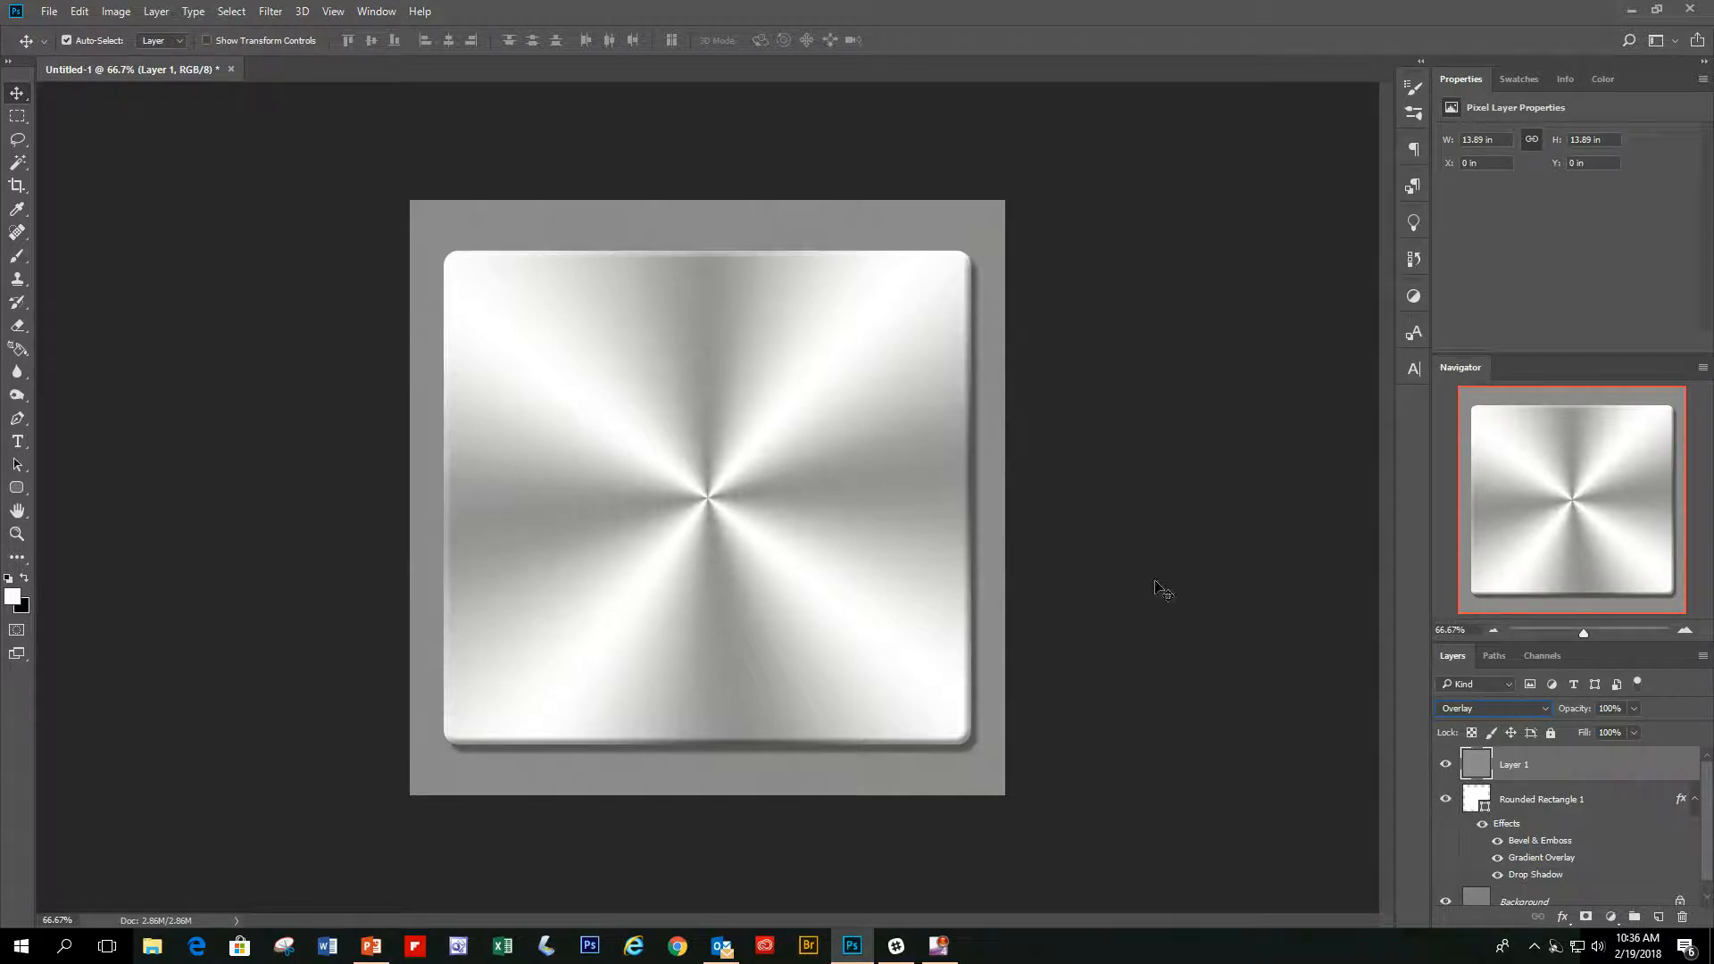
{"action": "left_click", "coordinate": [1686, 633]}
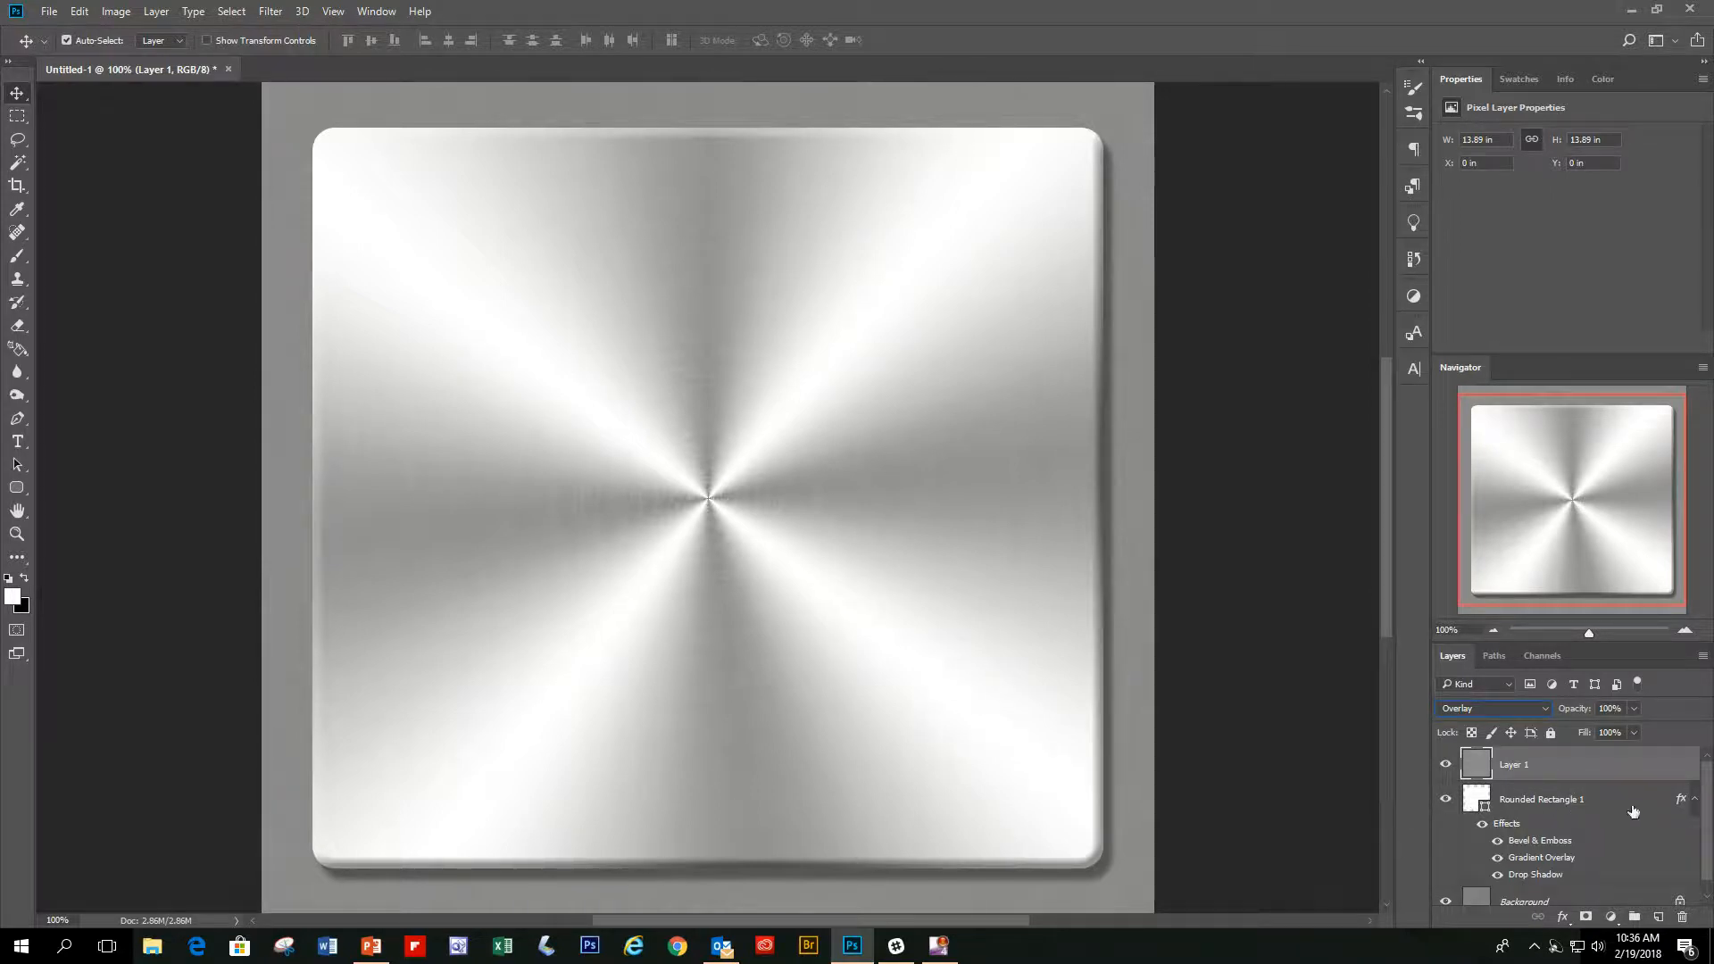
{"action": "left_click", "coordinate": [1446, 765]}
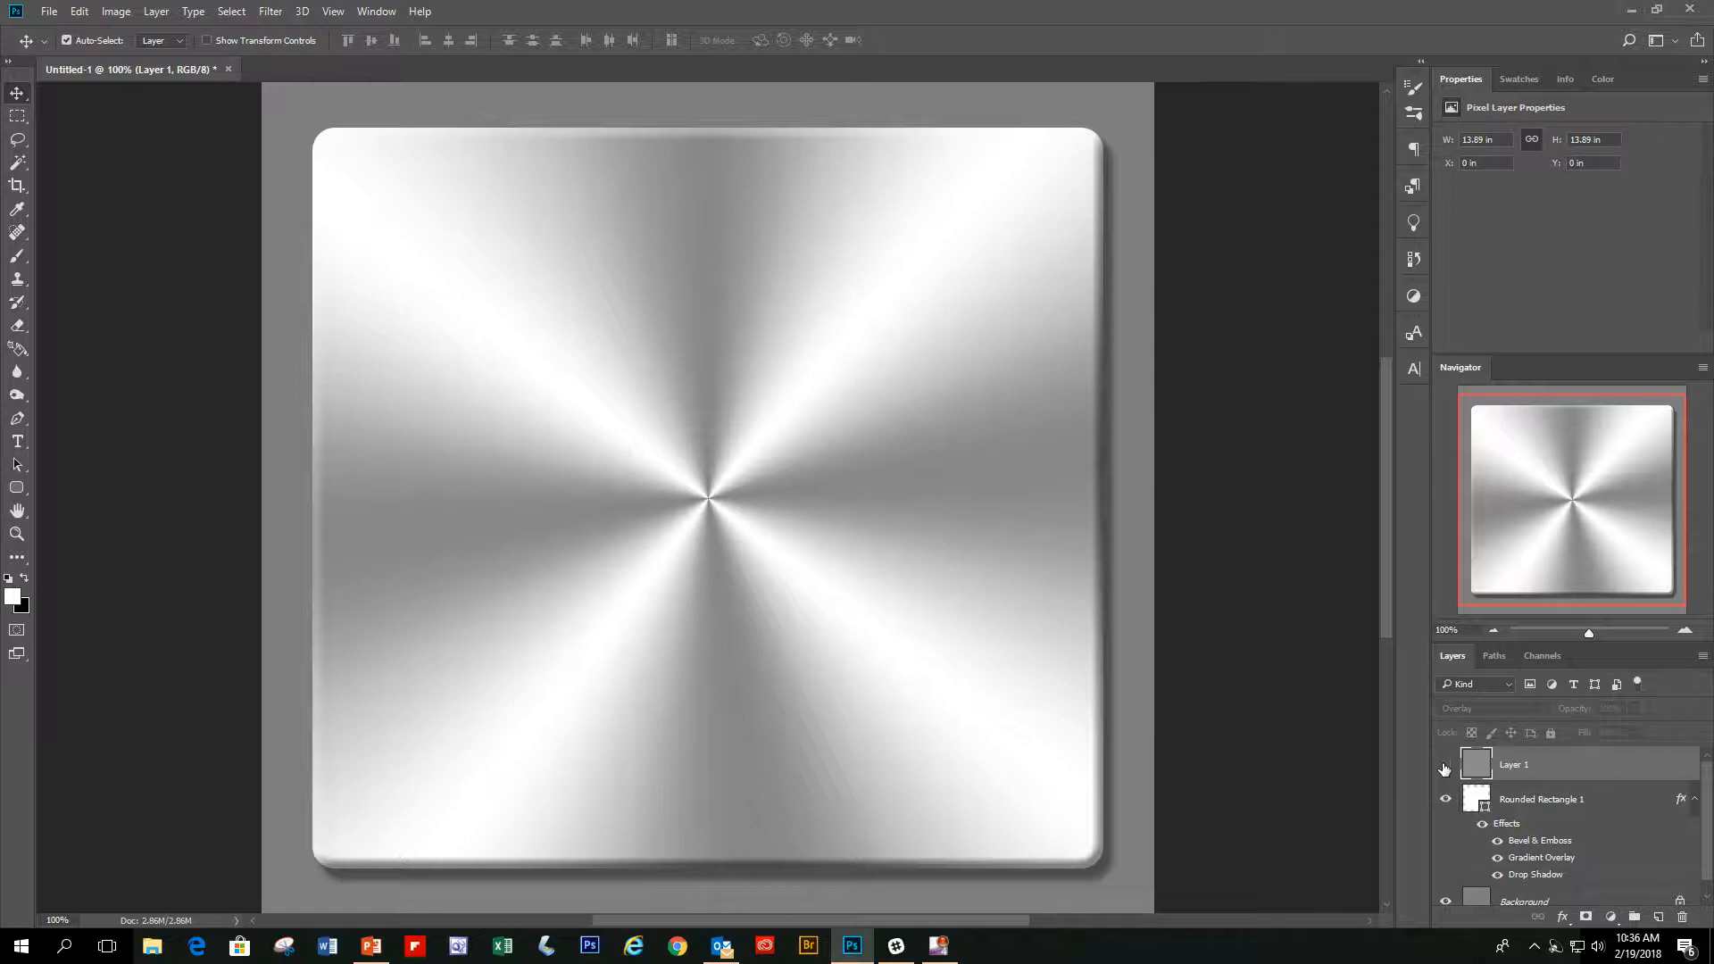
{"action": "left_click", "coordinate": [1446, 767]}
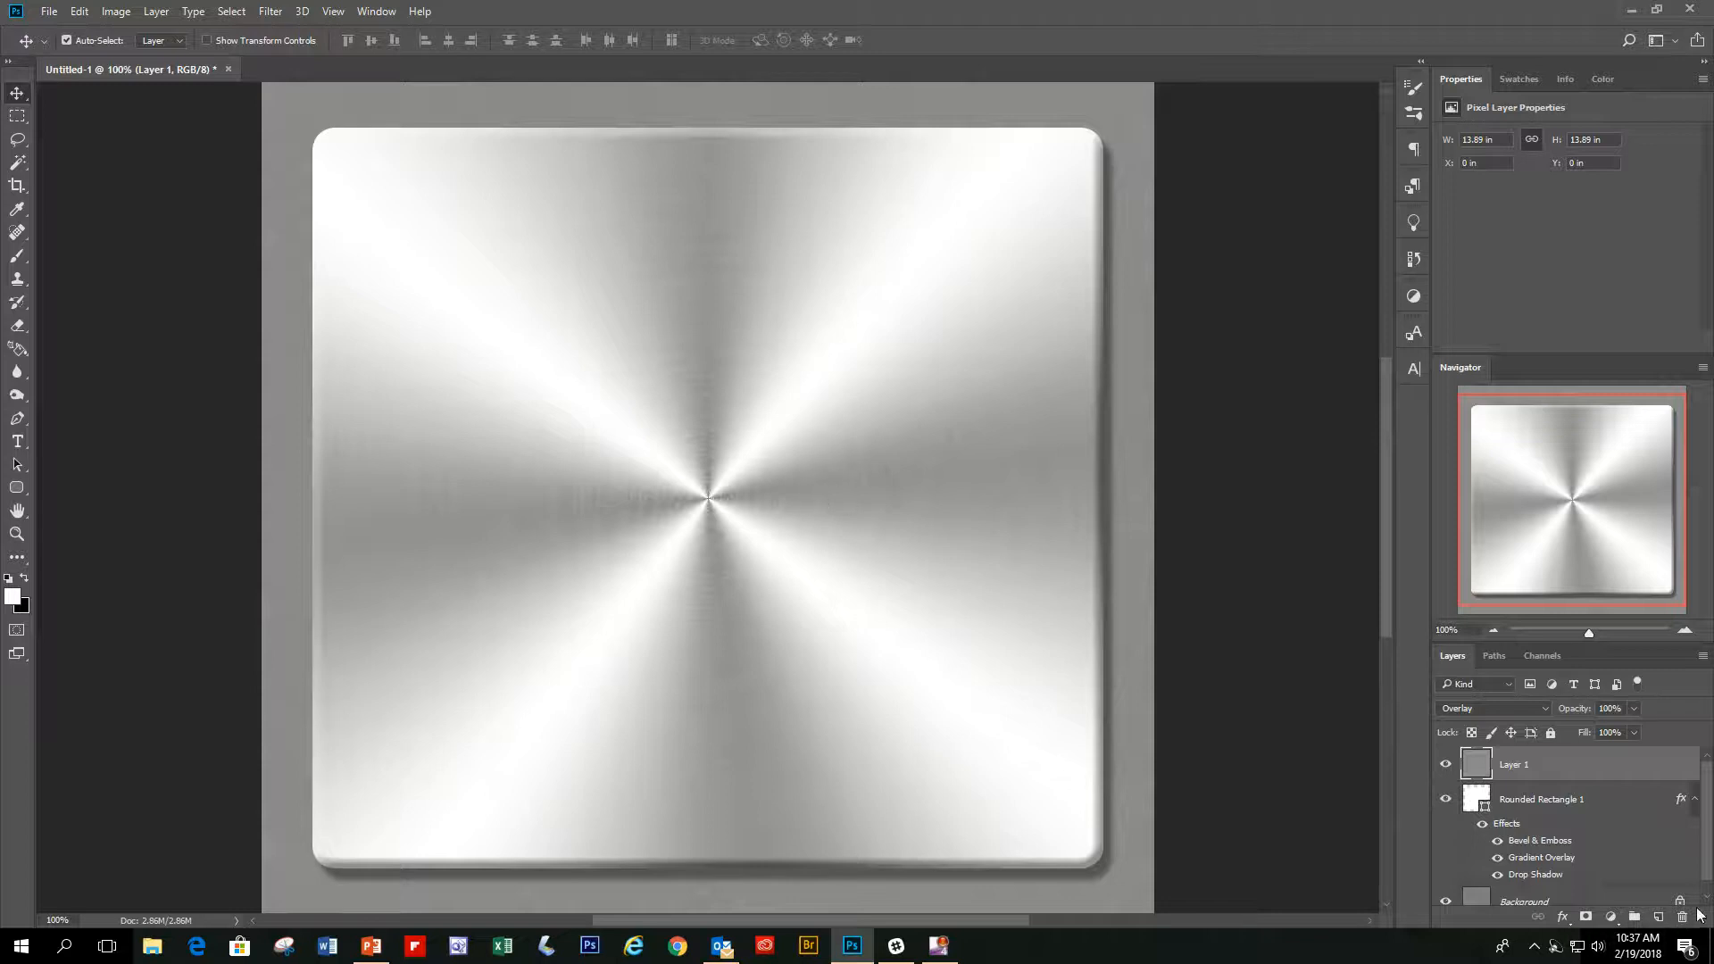
- Mask the noise layer to the rounded rectangle's outline so the texture covers only the metal plate
{"action": "left_click", "coordinate": [1624, 805]}
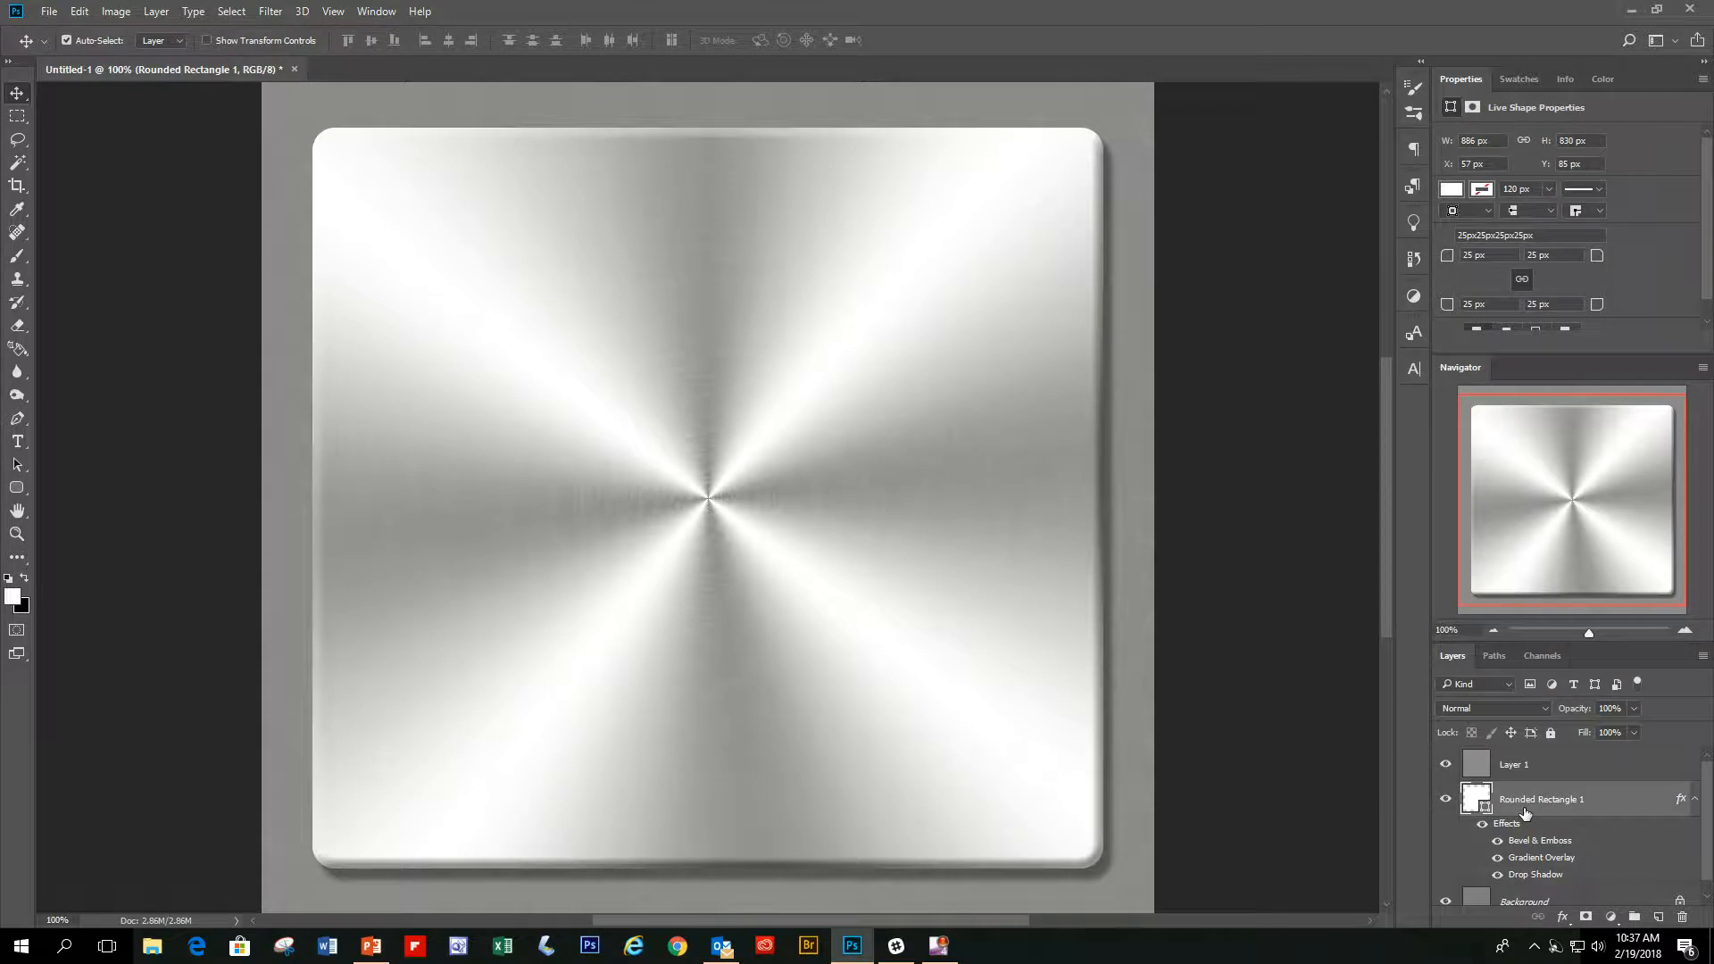
{"action": "left_click", "coordinate": [1471, 799], "text": "ctrl"}
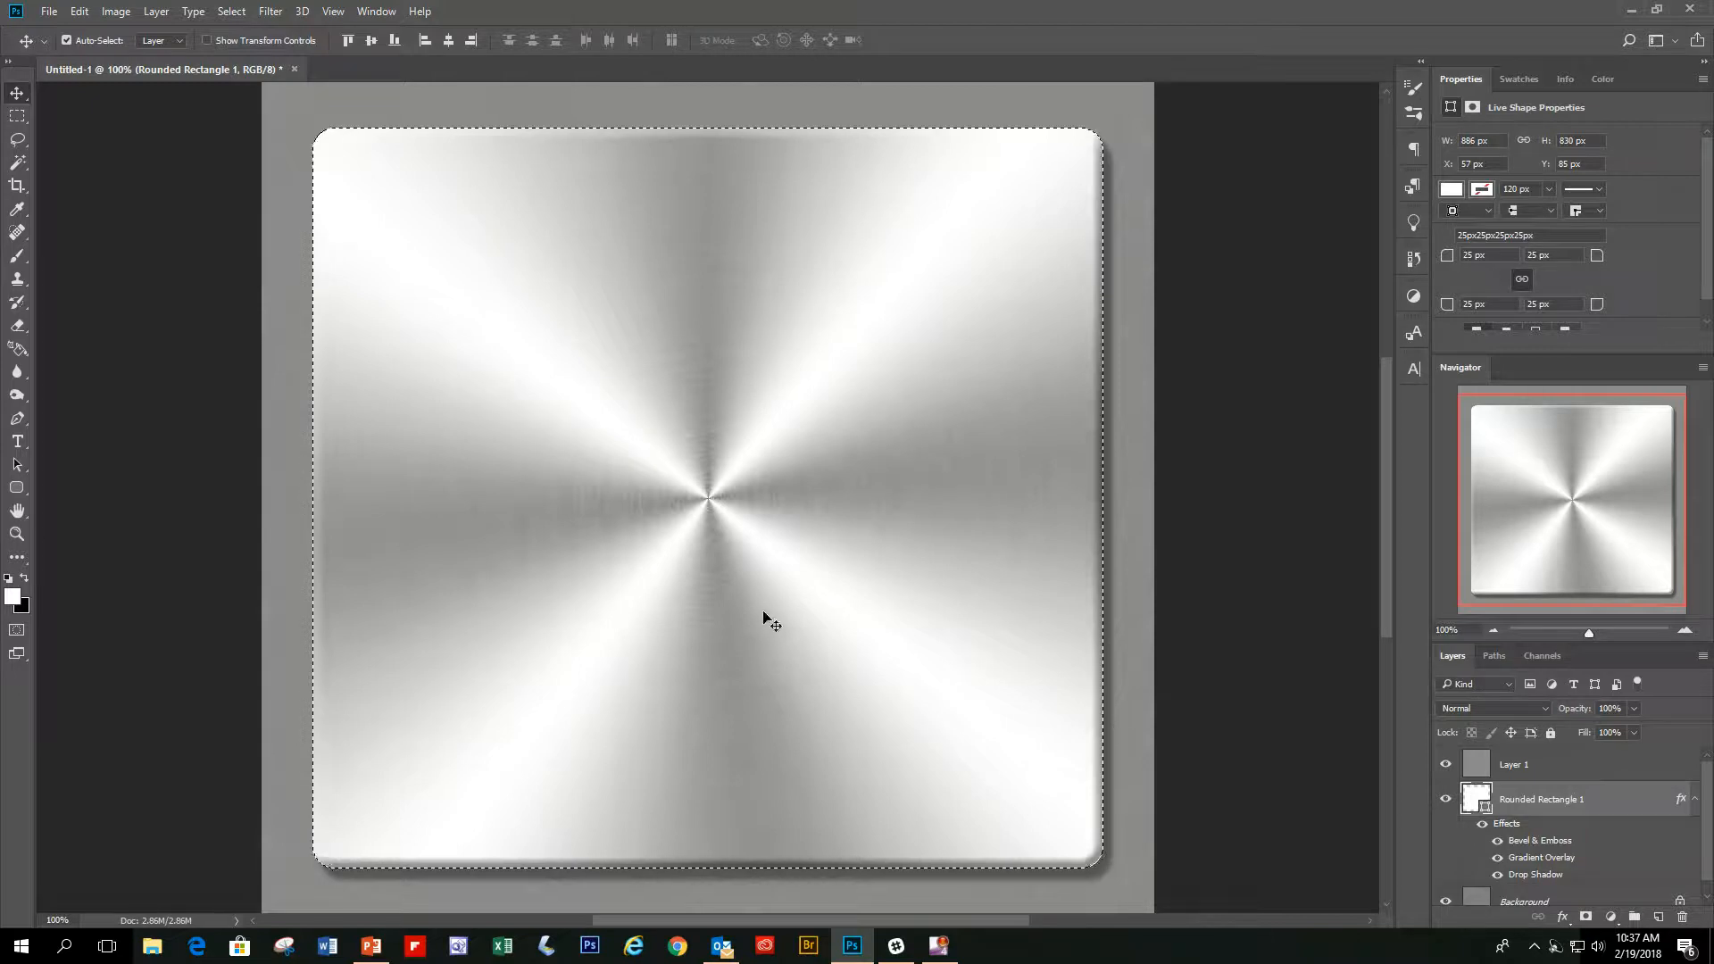
{"action": "left_click", "coordinate": [1630, 774]}
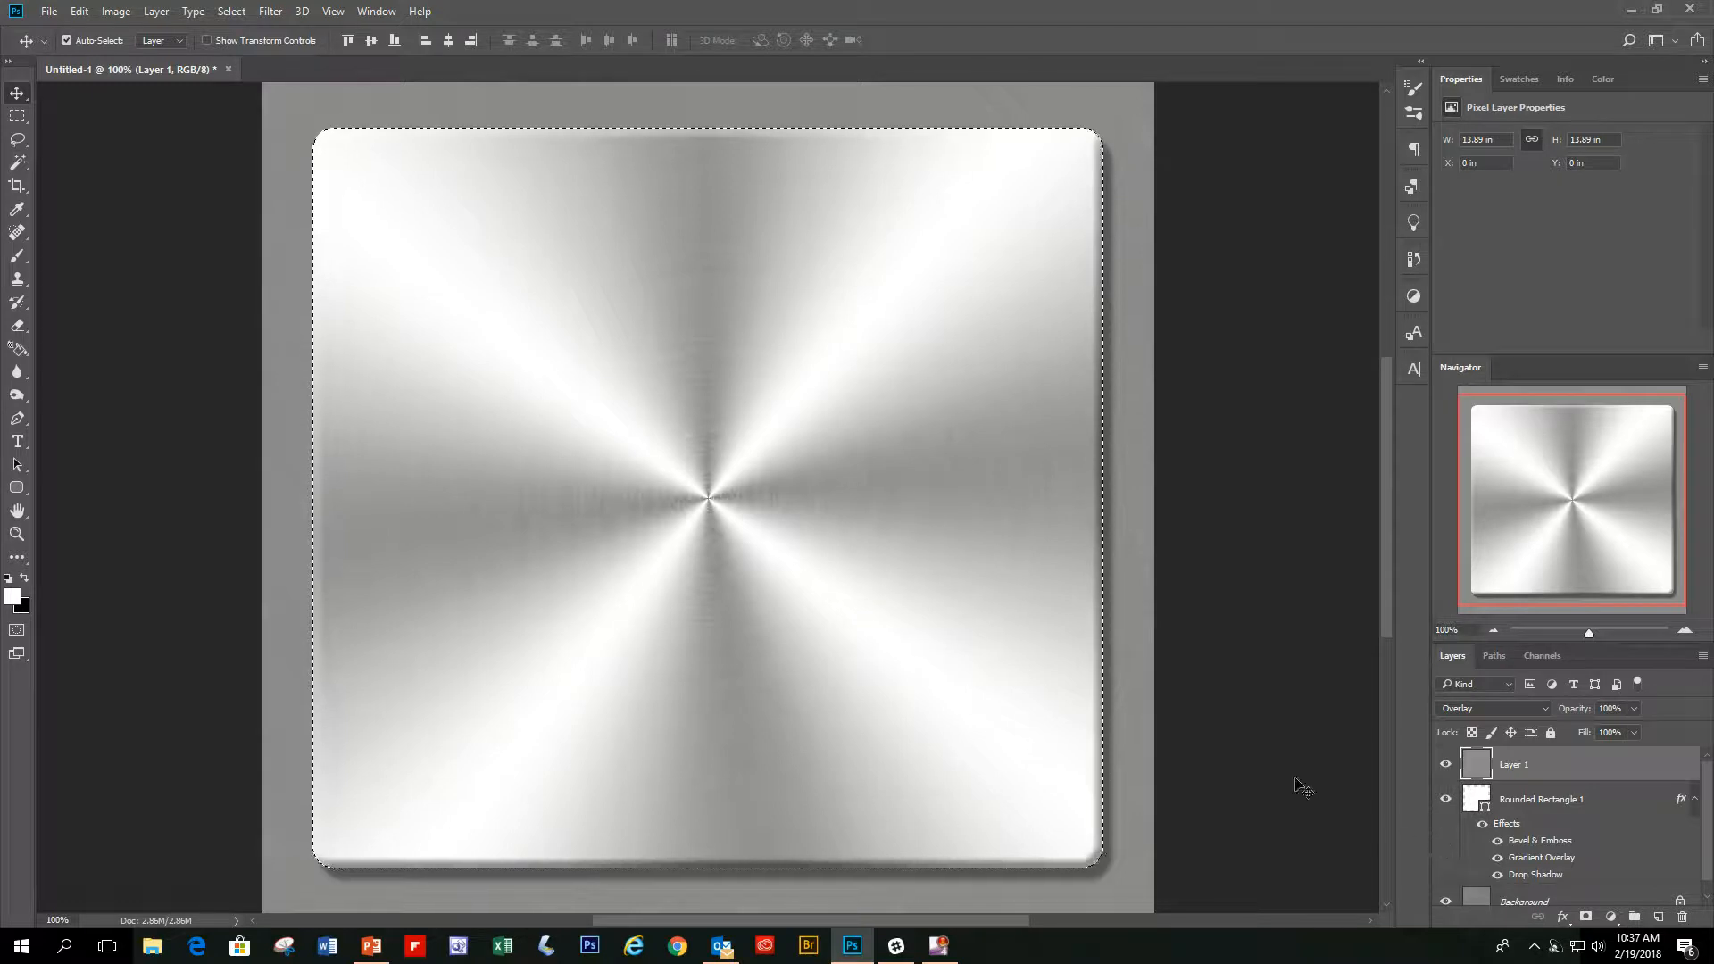
{"action": "left_click", "coordinate": [1587, 918]}
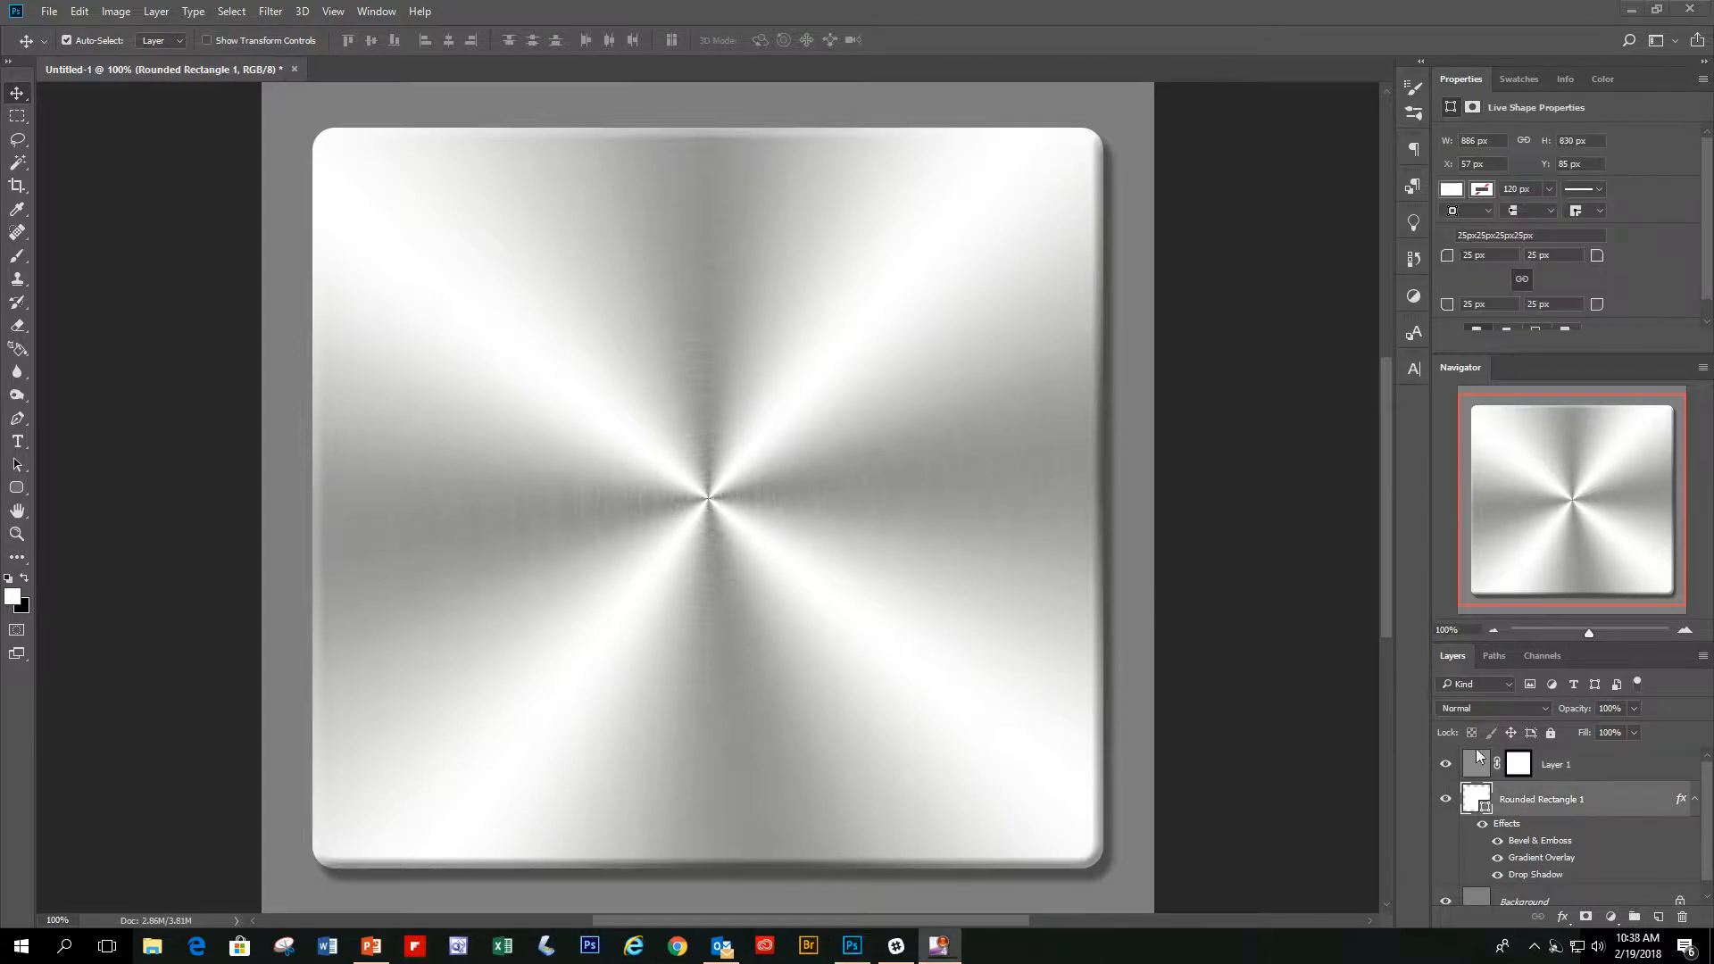
{"action": "left_click", "coordinate": [1497, 630]}
{"action": "left_click", "coordinate": [1497, 629]}
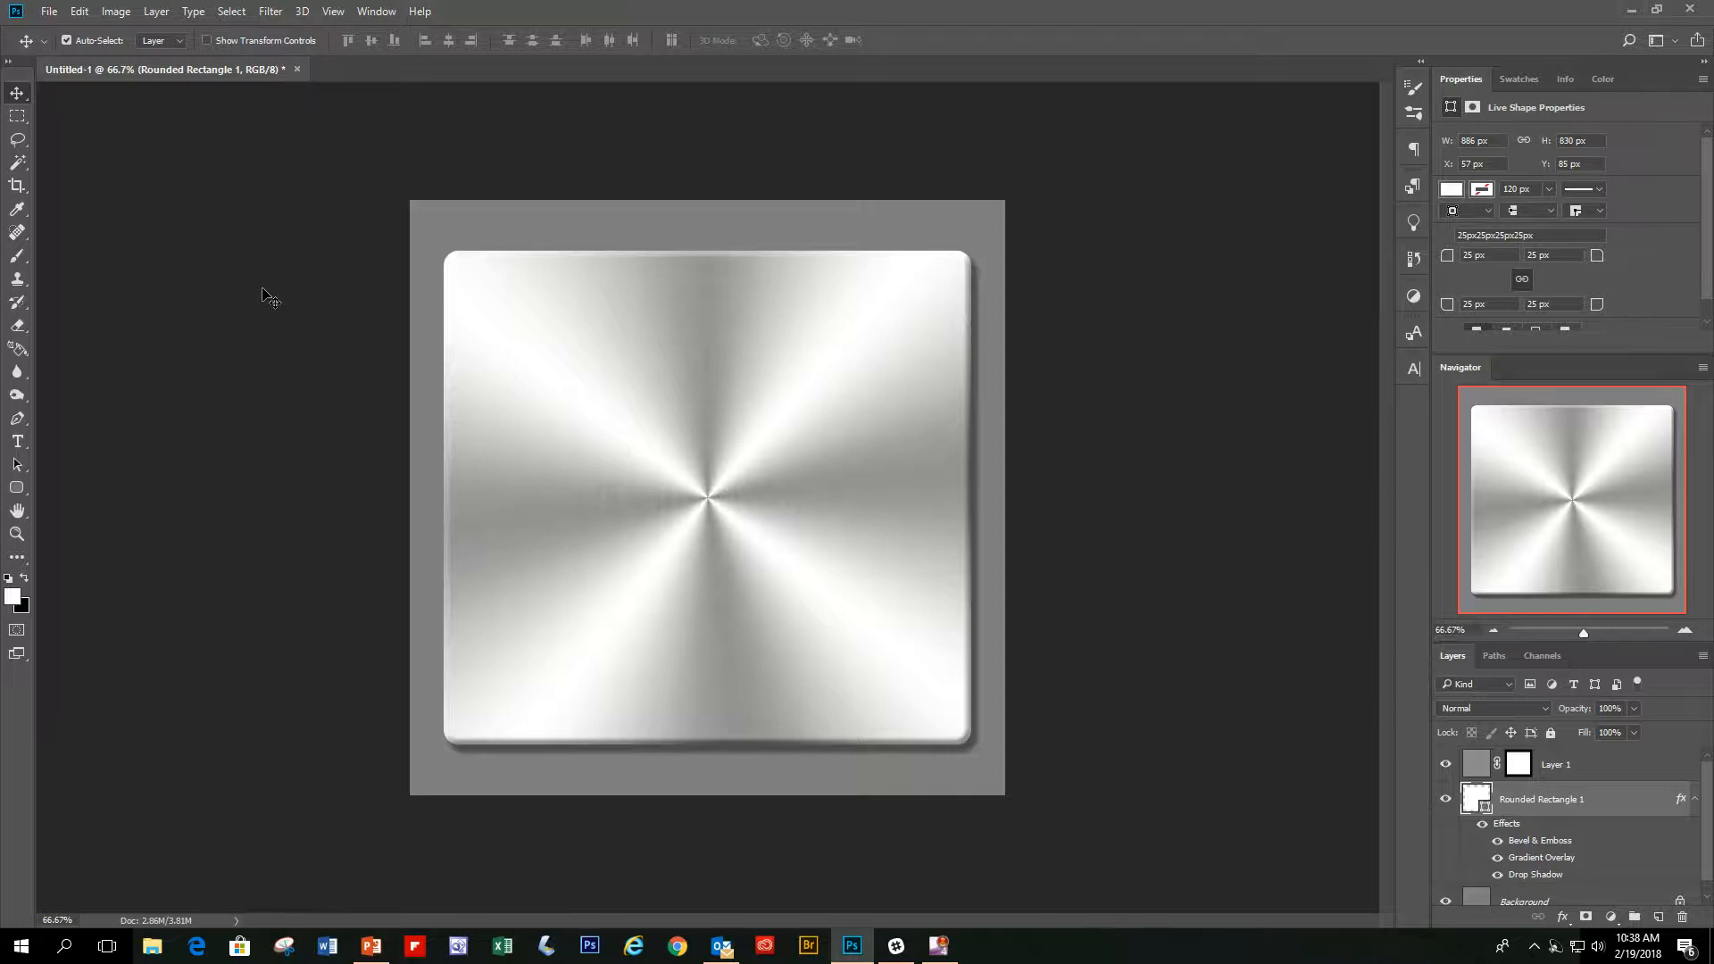
{"action": "key", "text": "c"}
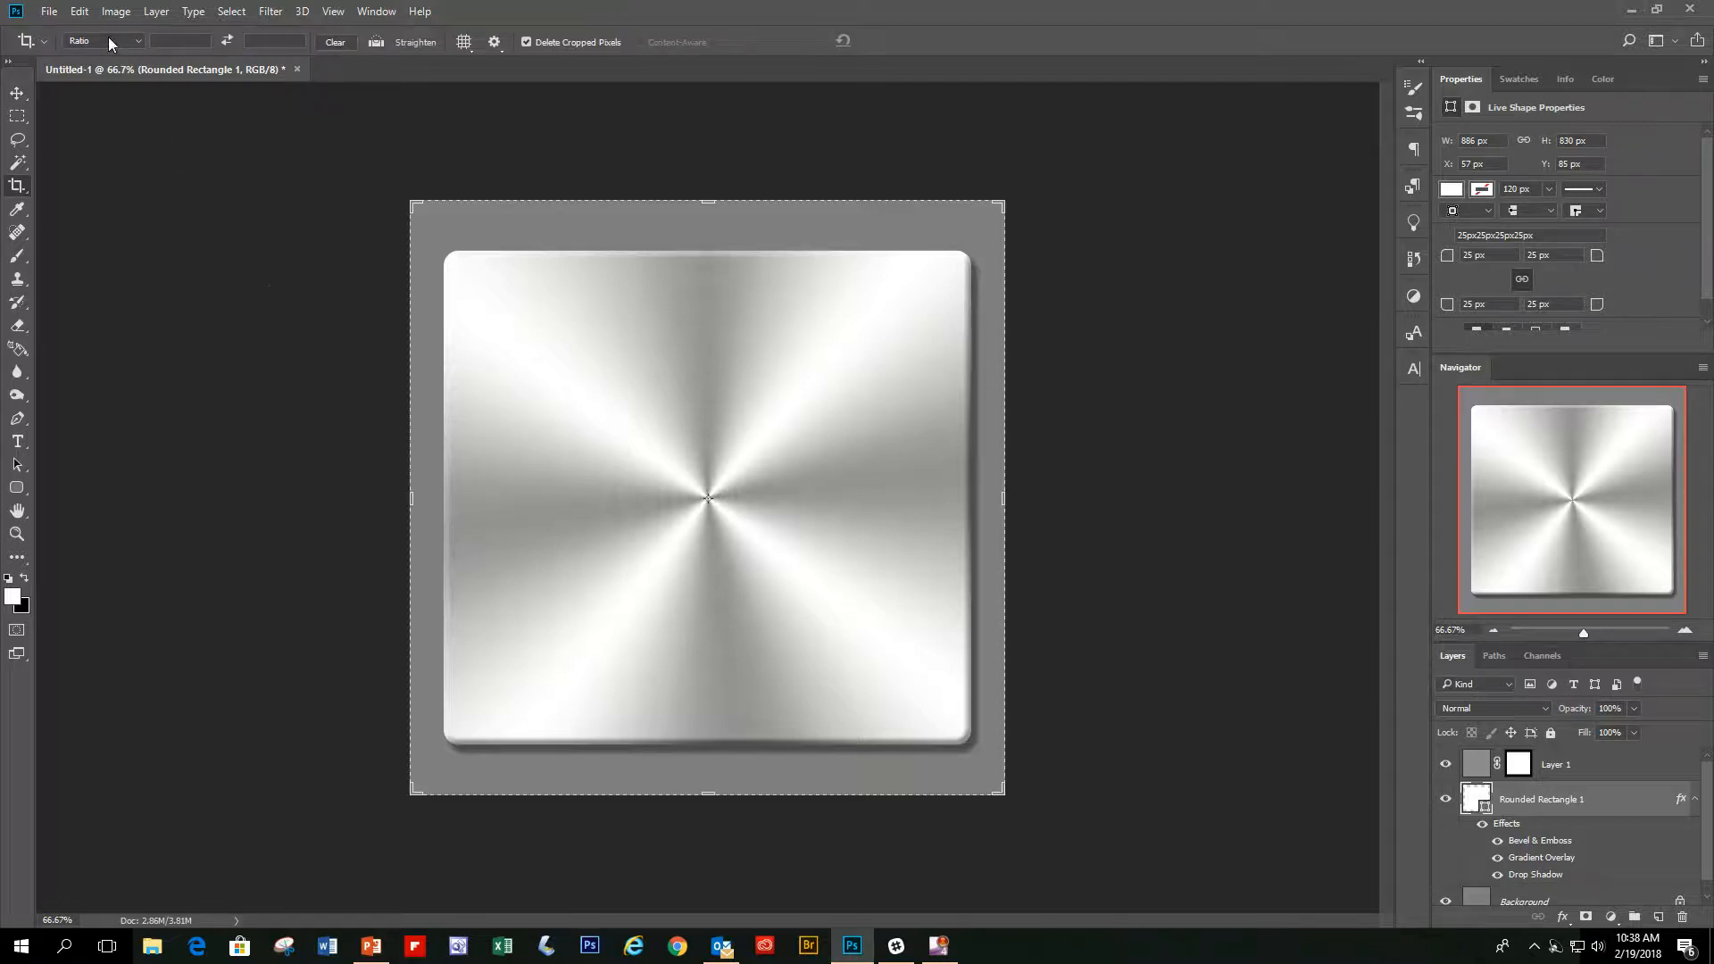
{"action": "left_click", "coordinate": [988, 125]}
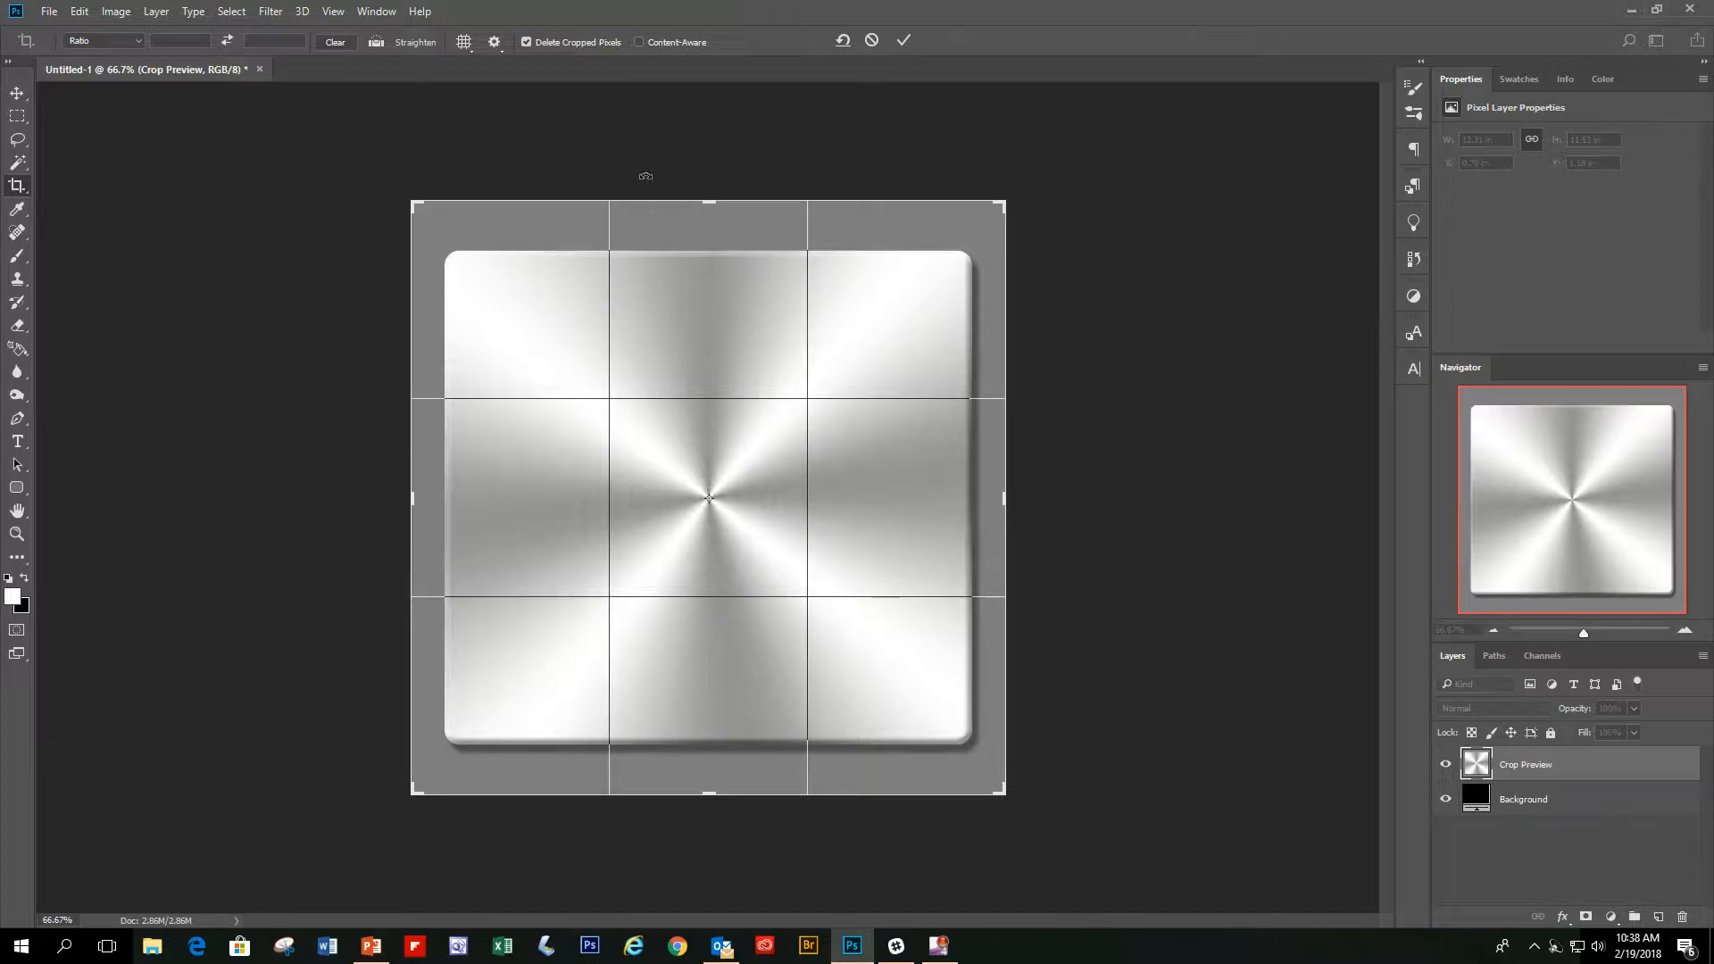
{"action": "key", "text": "Escape"}
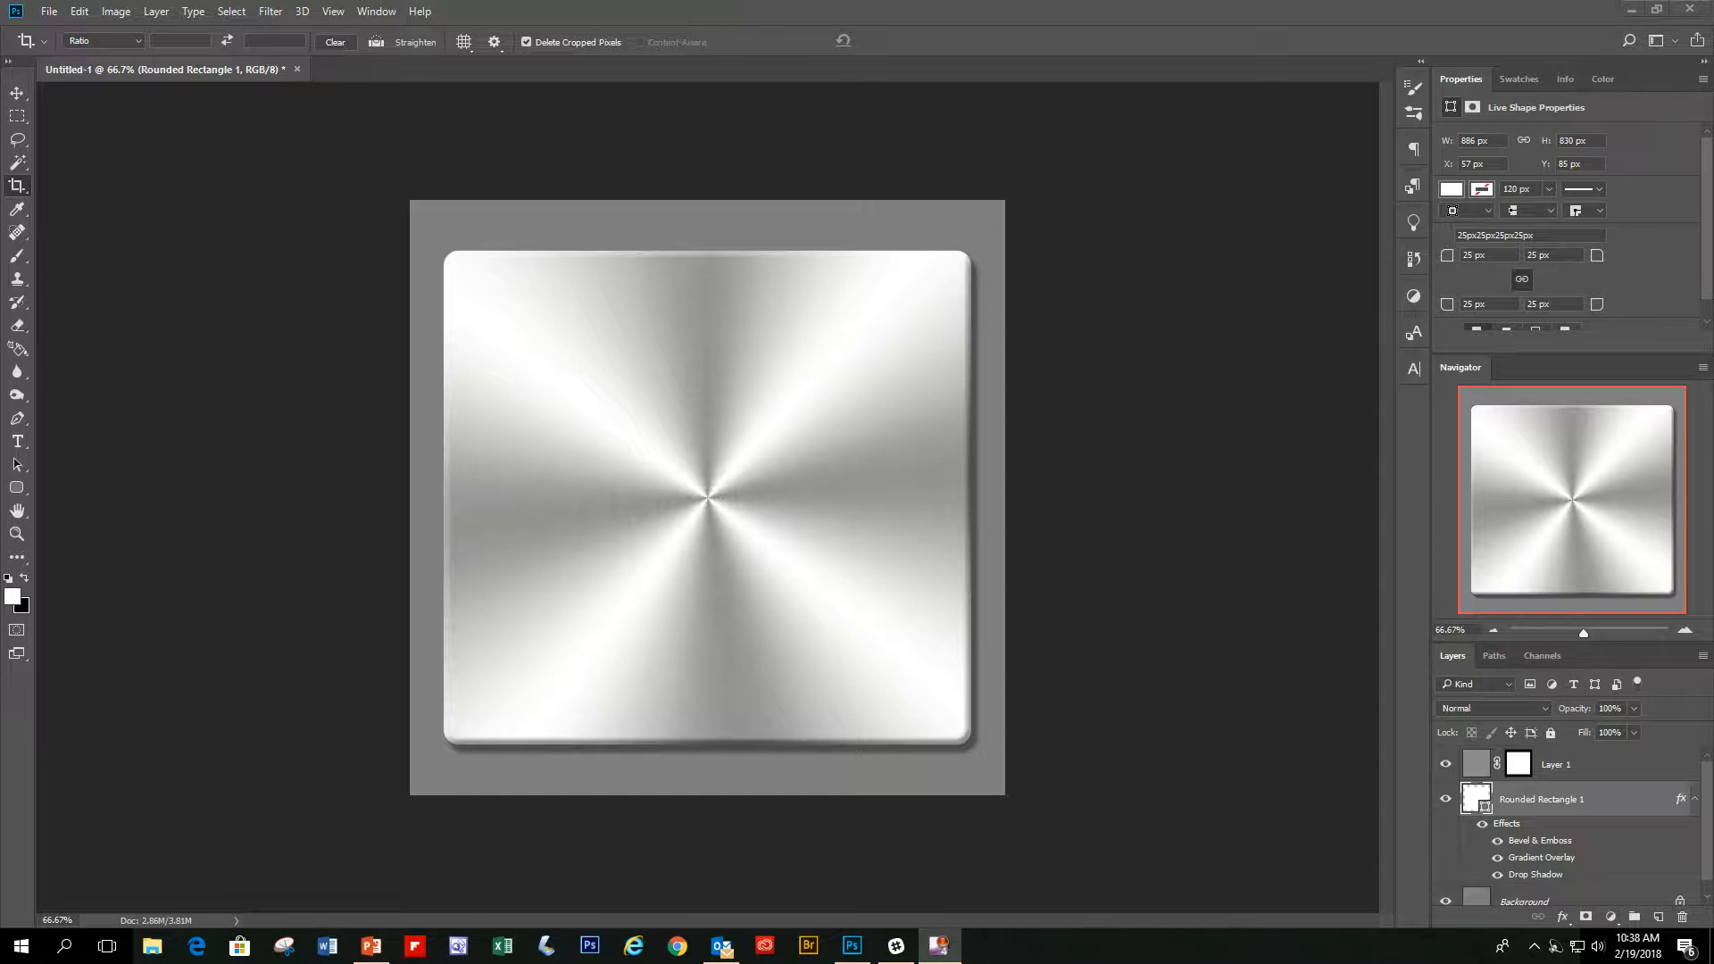
- Paste the copied black gear image directly above the rounded rectangle and make its layer active
{"action": "key", "text": "ctrl+v"}
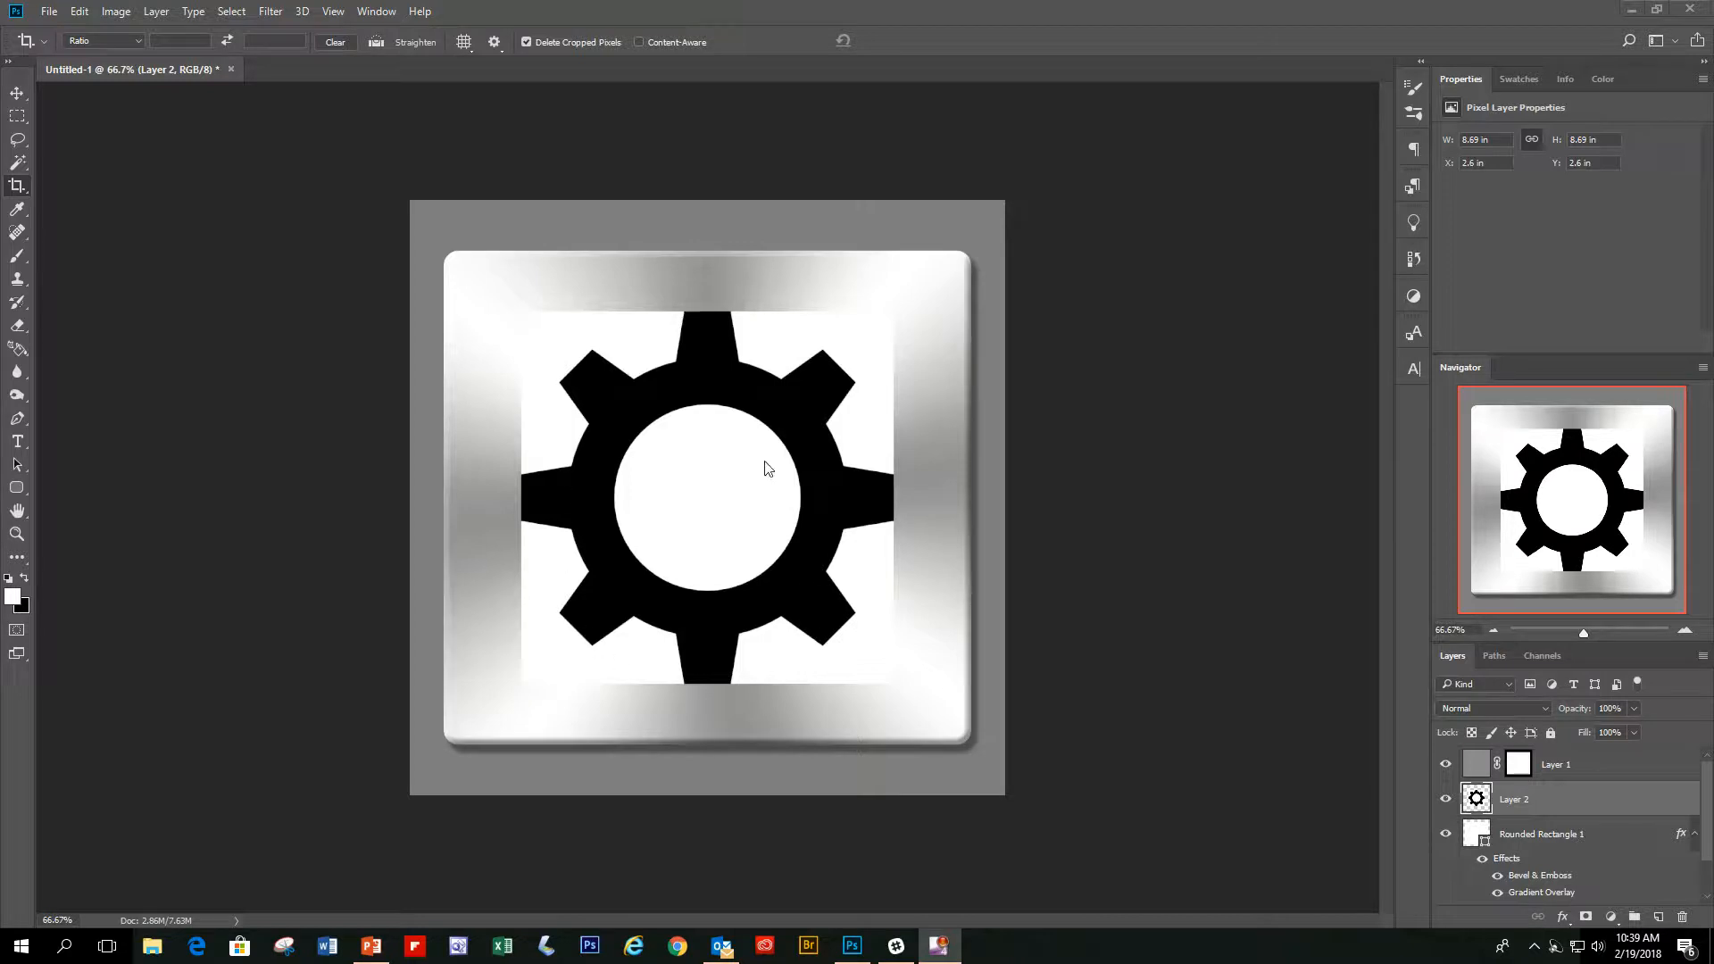
{"action": "left_click", "coordinate": [1569, 798]}
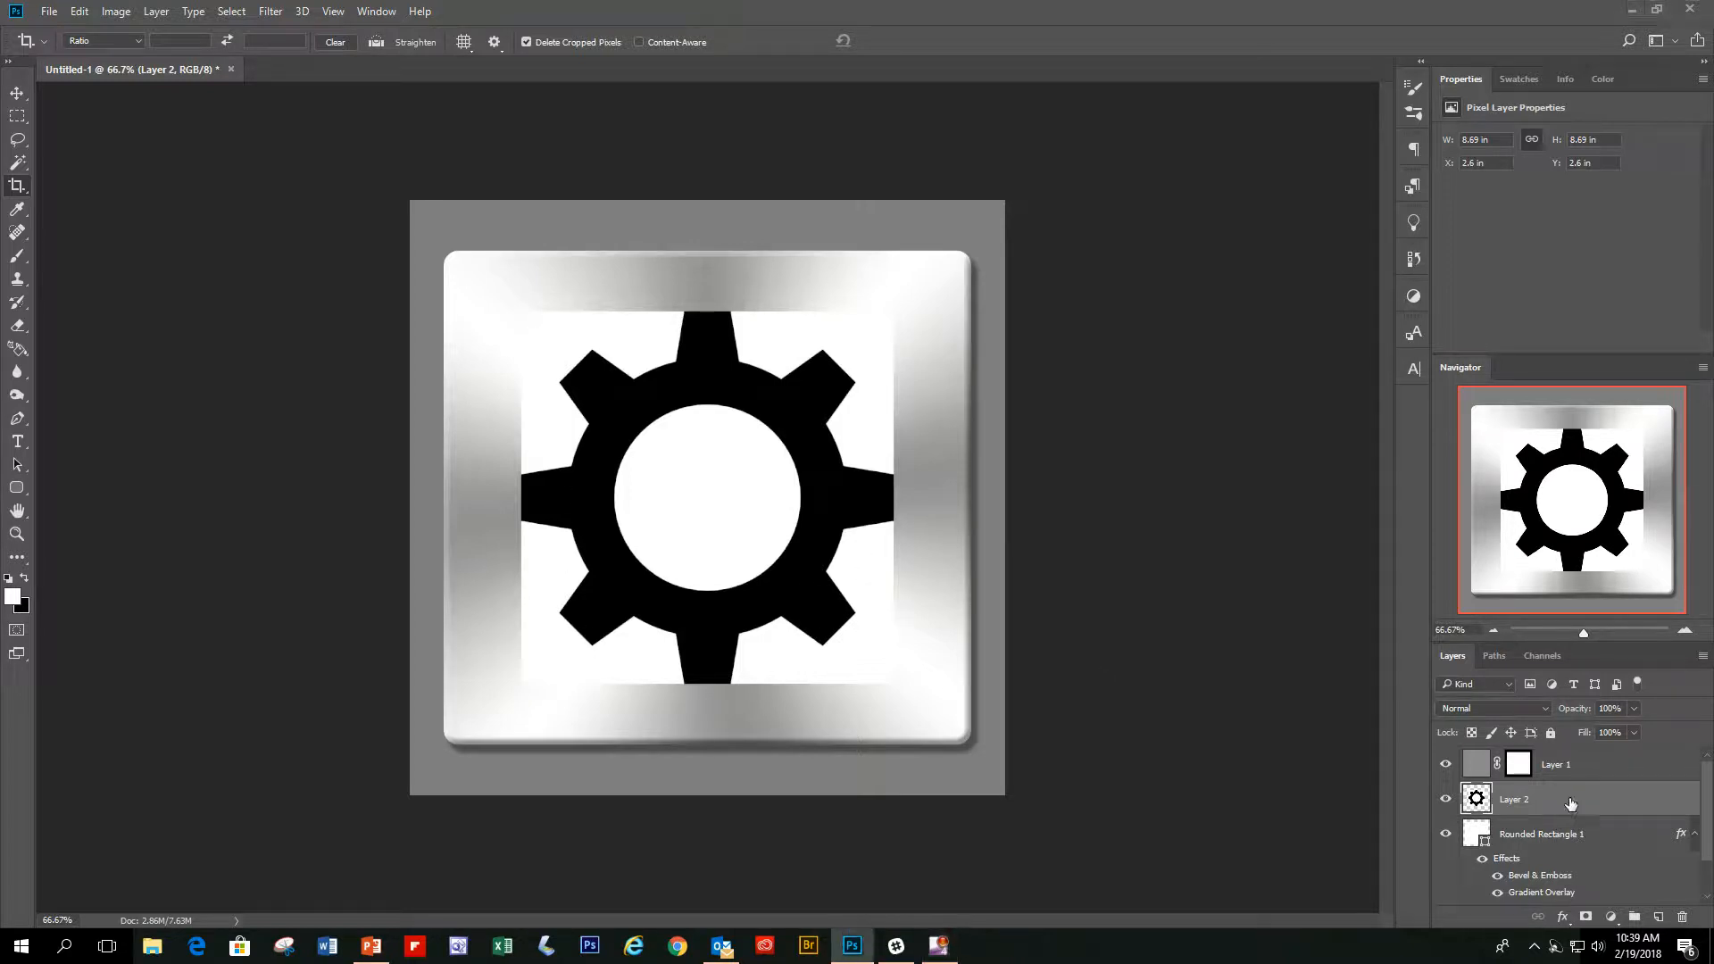
- Remove the white areas around the gear and inside its central hole with the Magic Wand tool, and clear the selection
{"action": "left_click", "coordinate": [18, 163]}
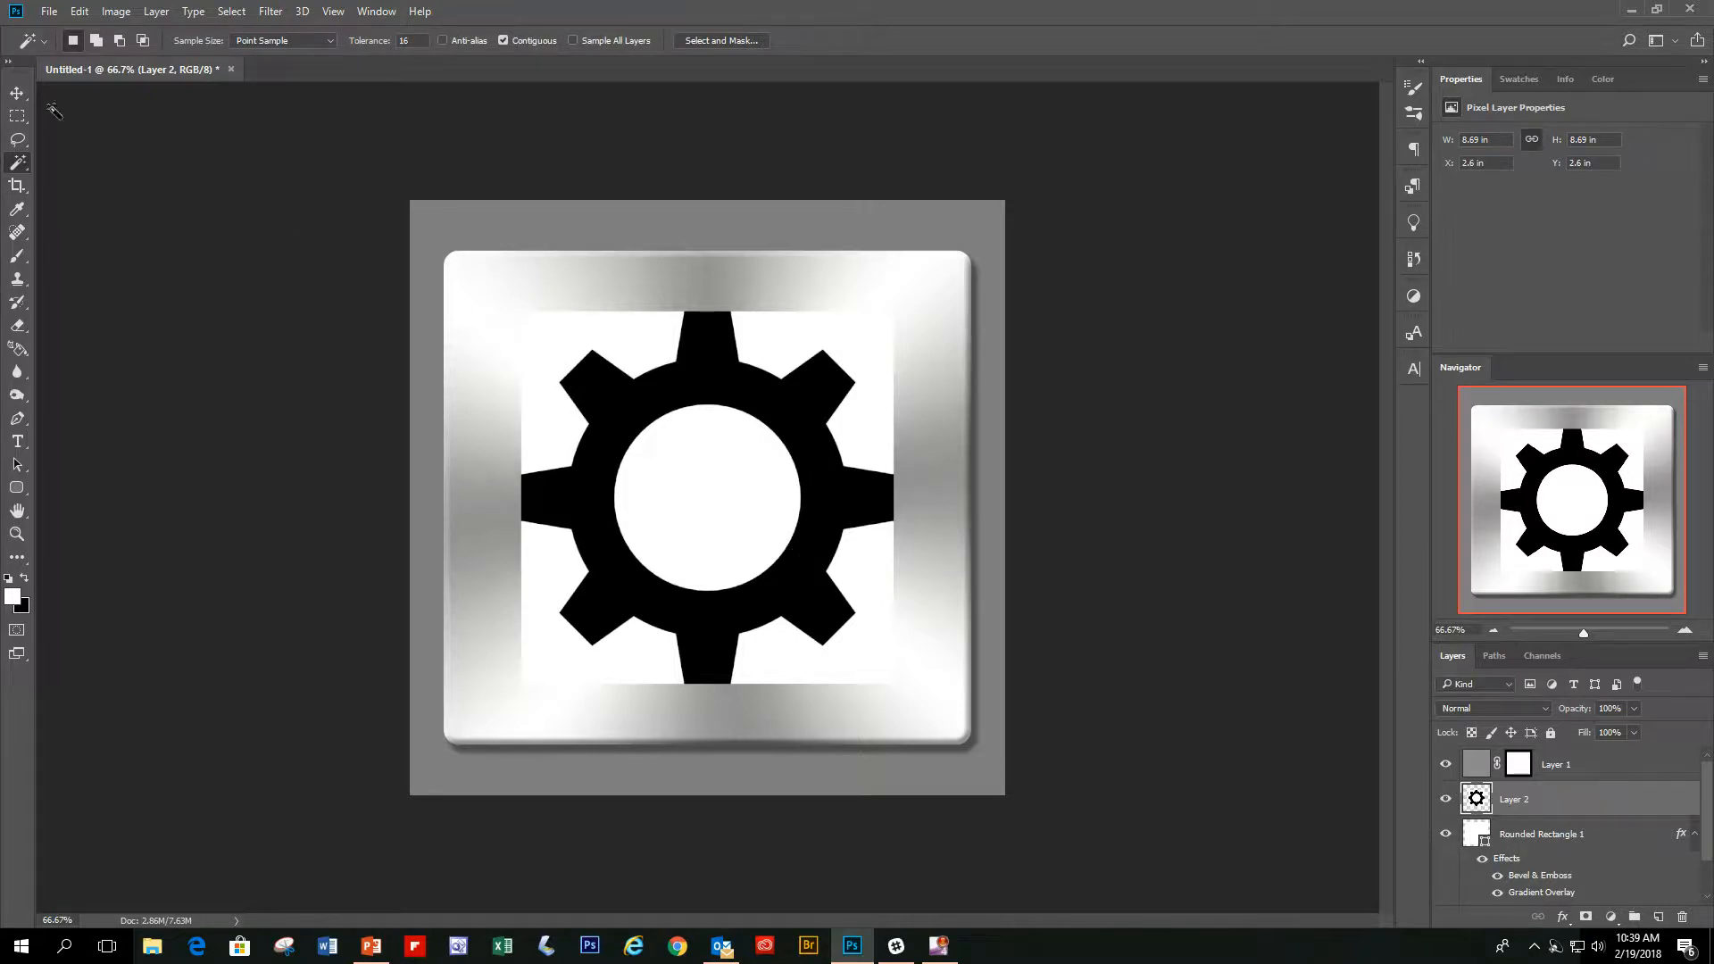
{"action": "right_click", "coordinate": [22, 165]}
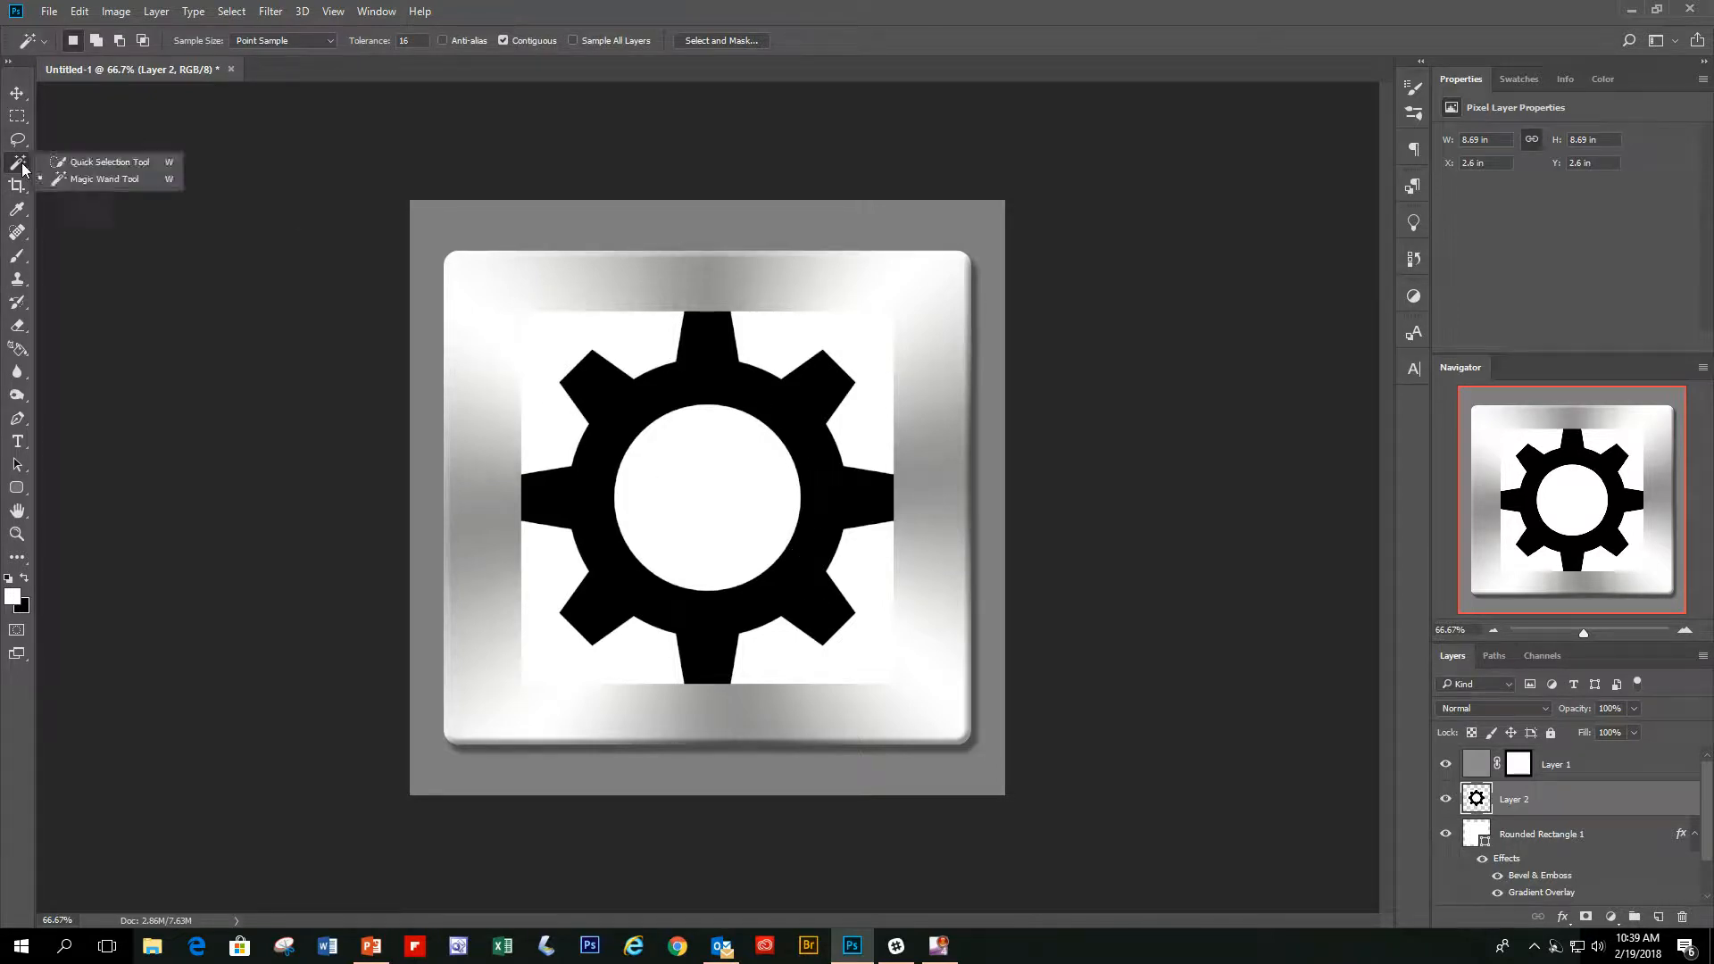
{"action": "left_click", "coordinate": [85, 179]}
{"action": "left_click", "coordinate": [652, 348]}
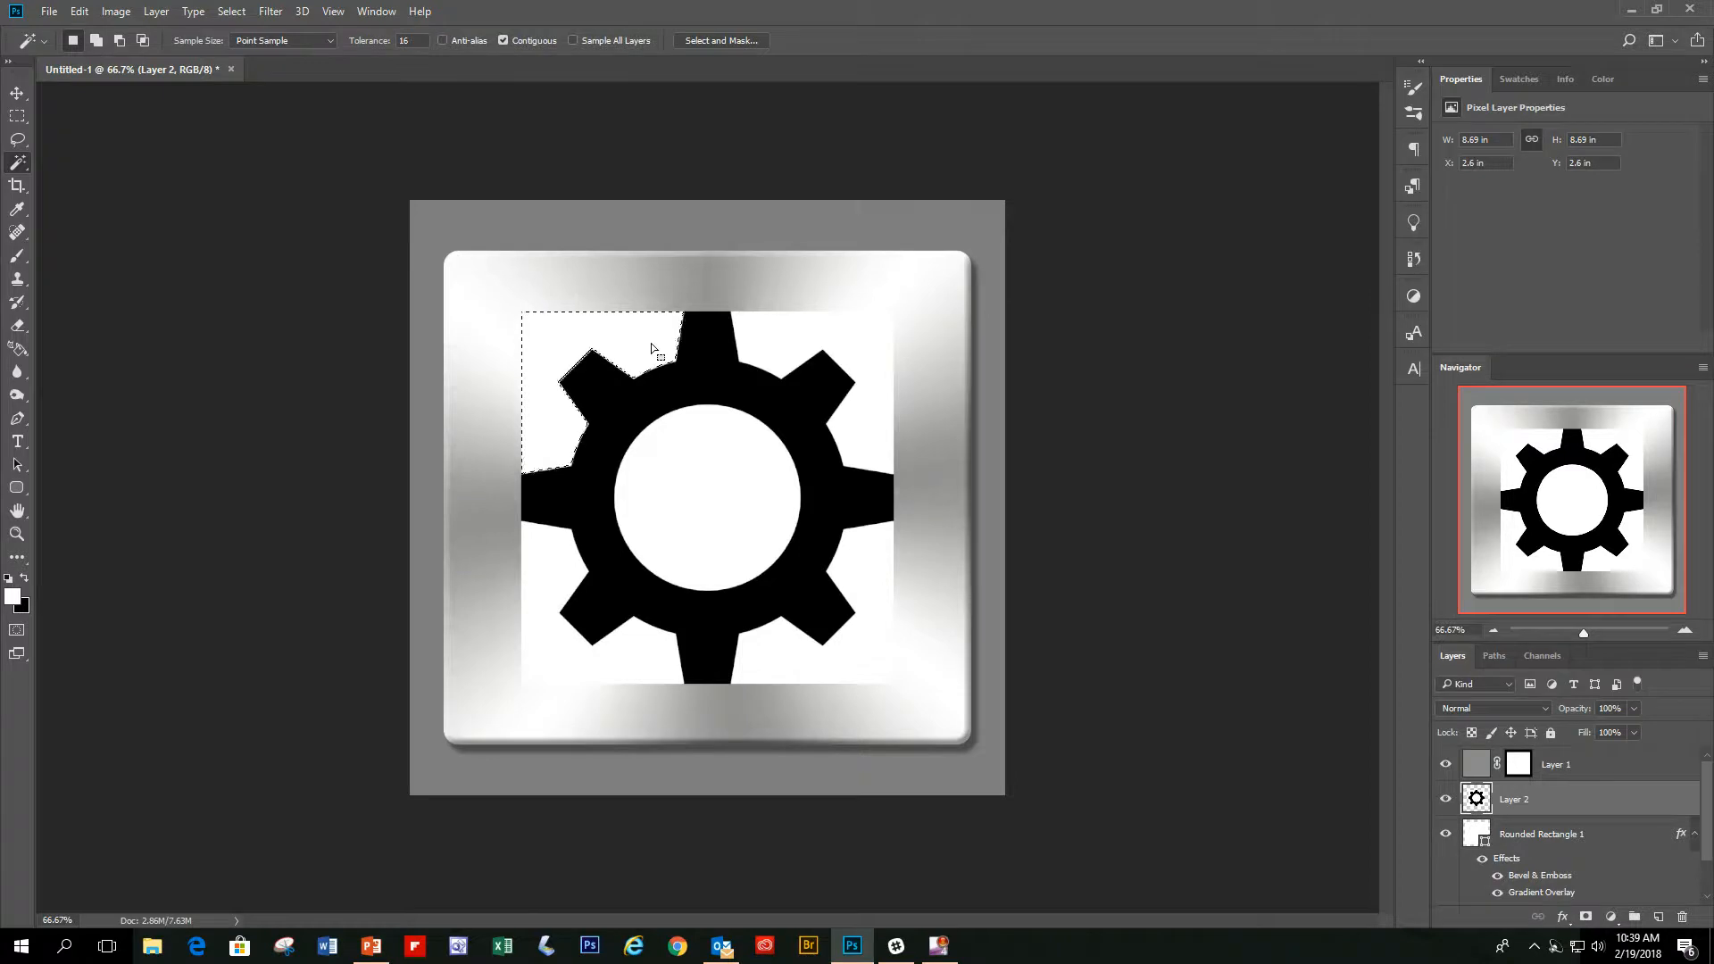
{"action": "key", "text": "Delete"}
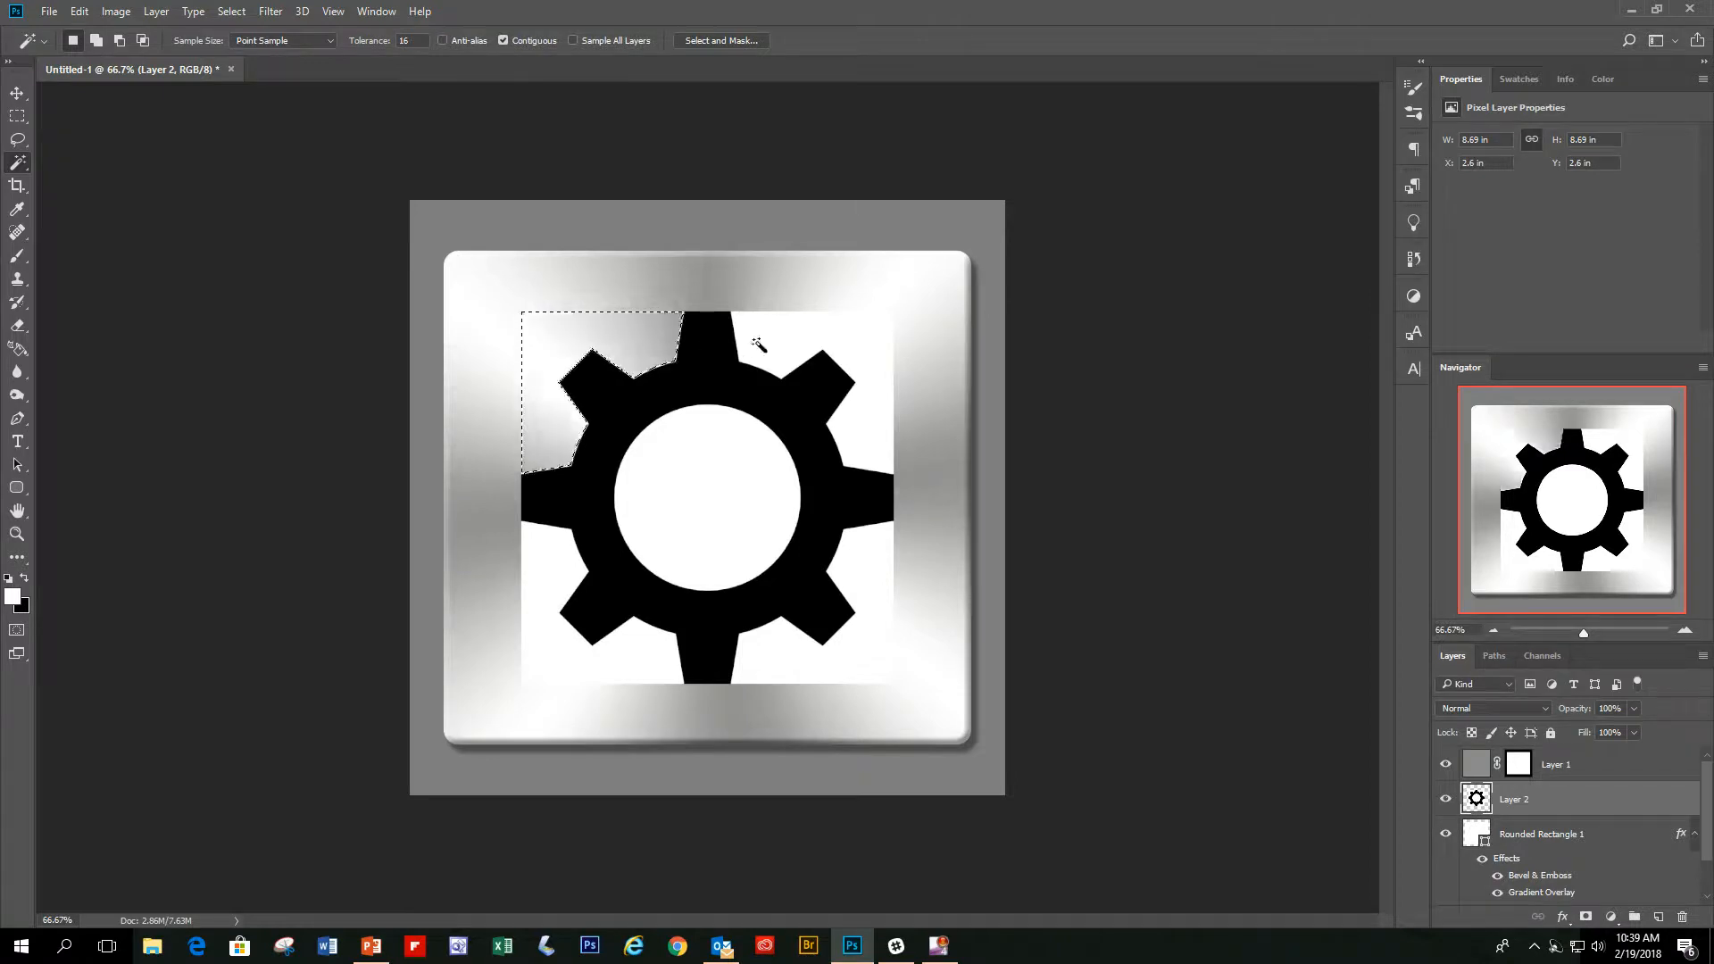
{"action": "left_click", "coordinate": [775, 338]}
{"action": "key", "text": "Delete"}
{"action": "left_click", "coordinate": [863, 560]}
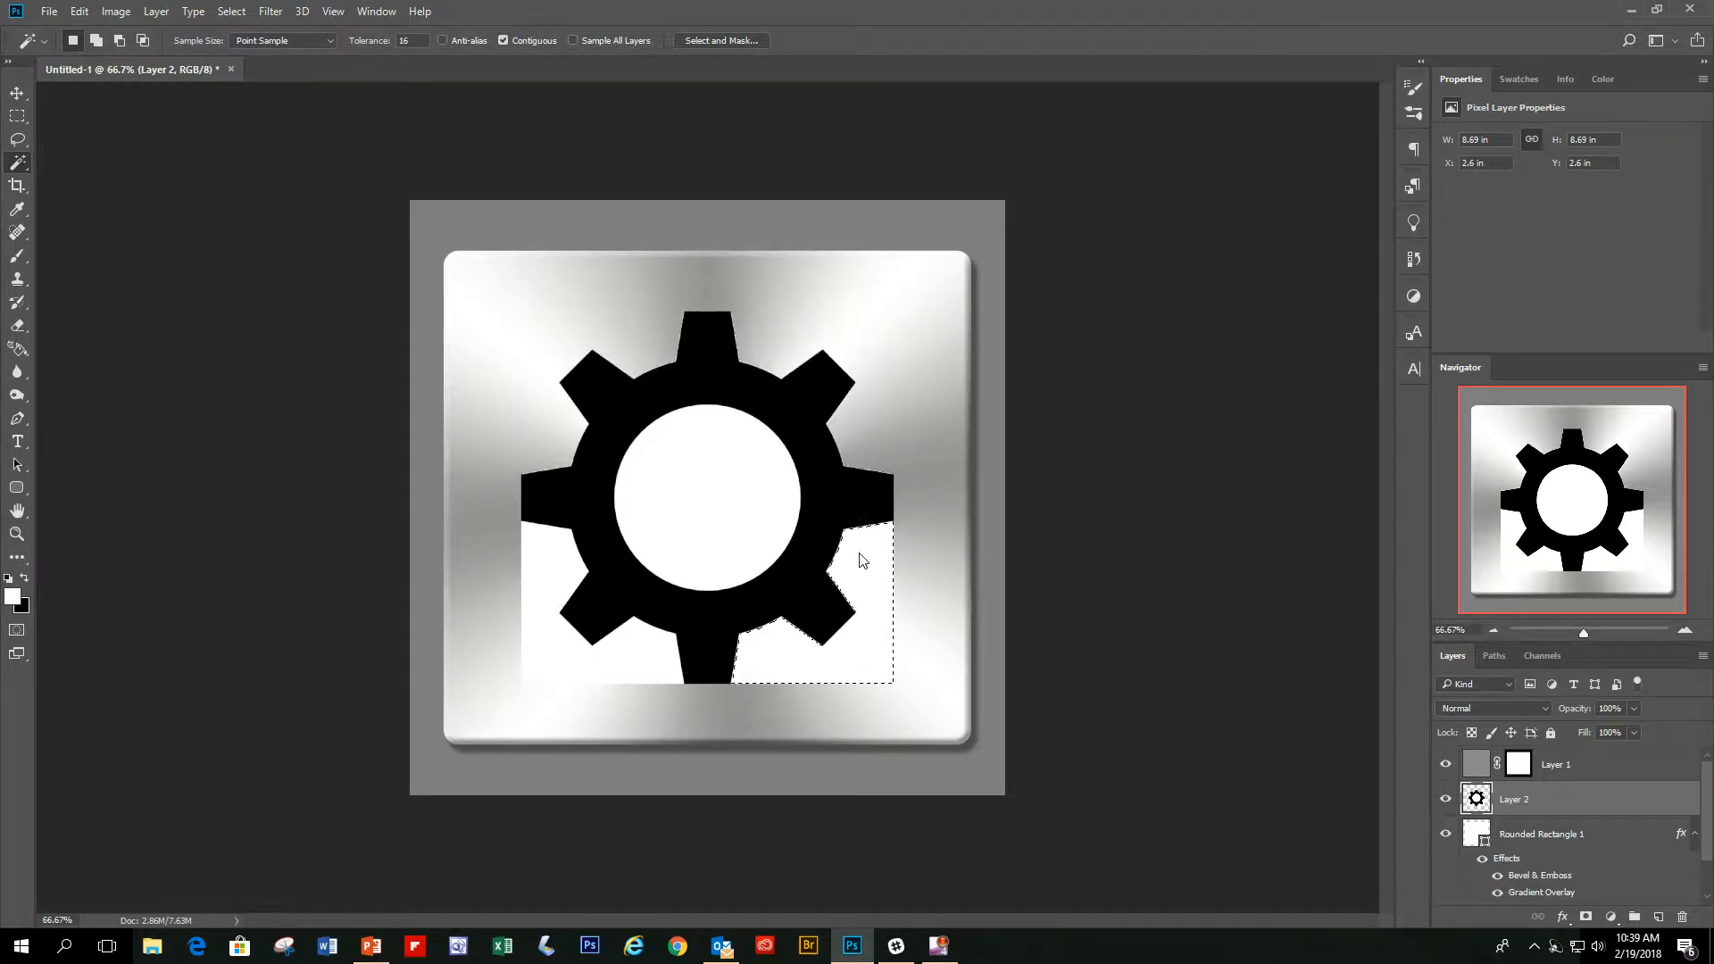
{"action": "key", "text": "Delete"}
{"action": "left_click", "coordinate": [661, 660]}
{"action": "key", "text": "Delete"}
{"action": "left_click", "coordinate": [742, 504]}
{"action": "key", "text": "Delete"}
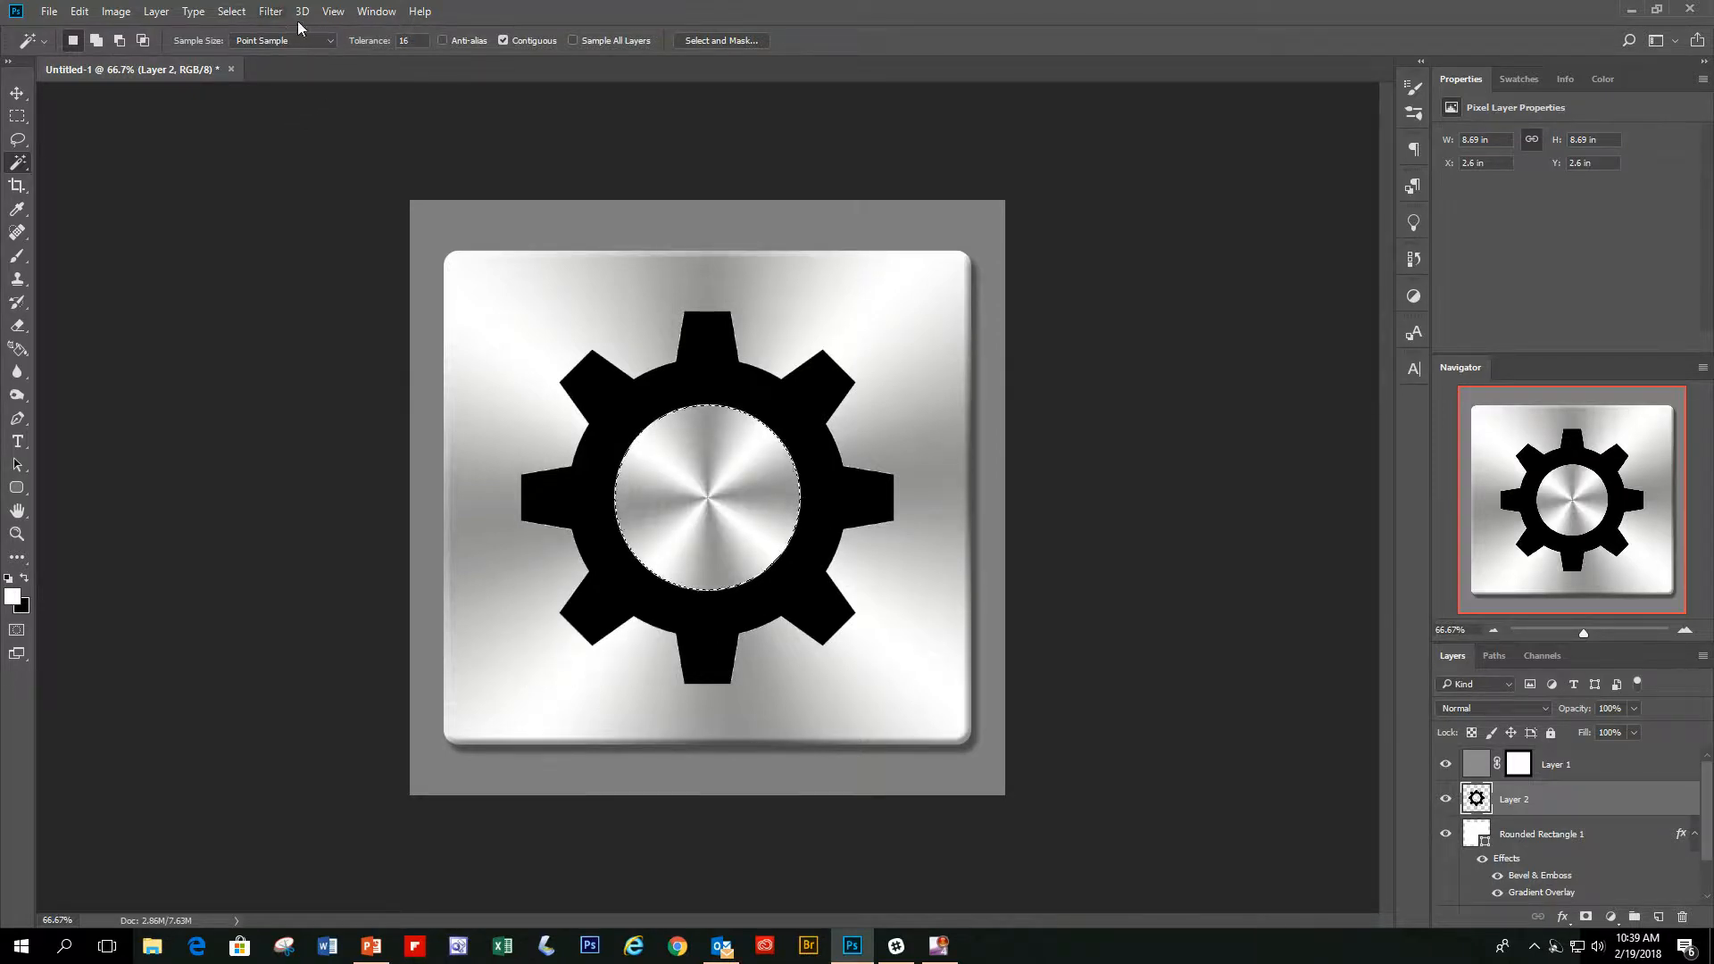
{"action": "left_click", "coordinate": [232, 12]}
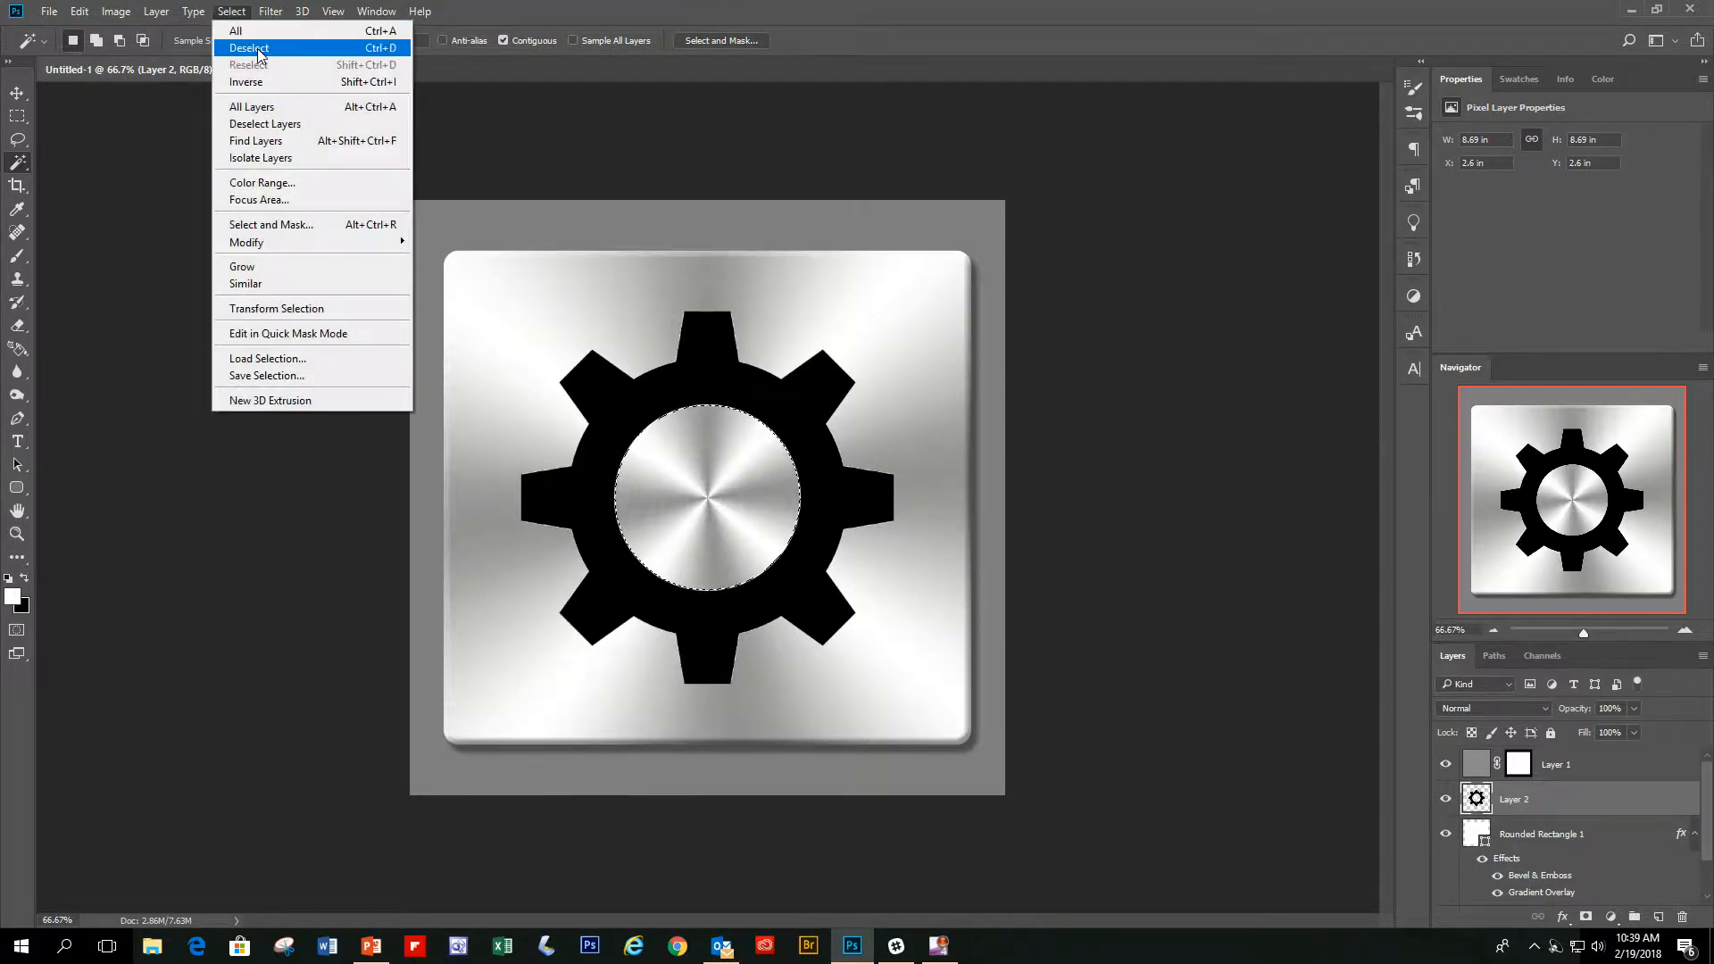
{"action": "left_click", "coordinate": [255, 46]}
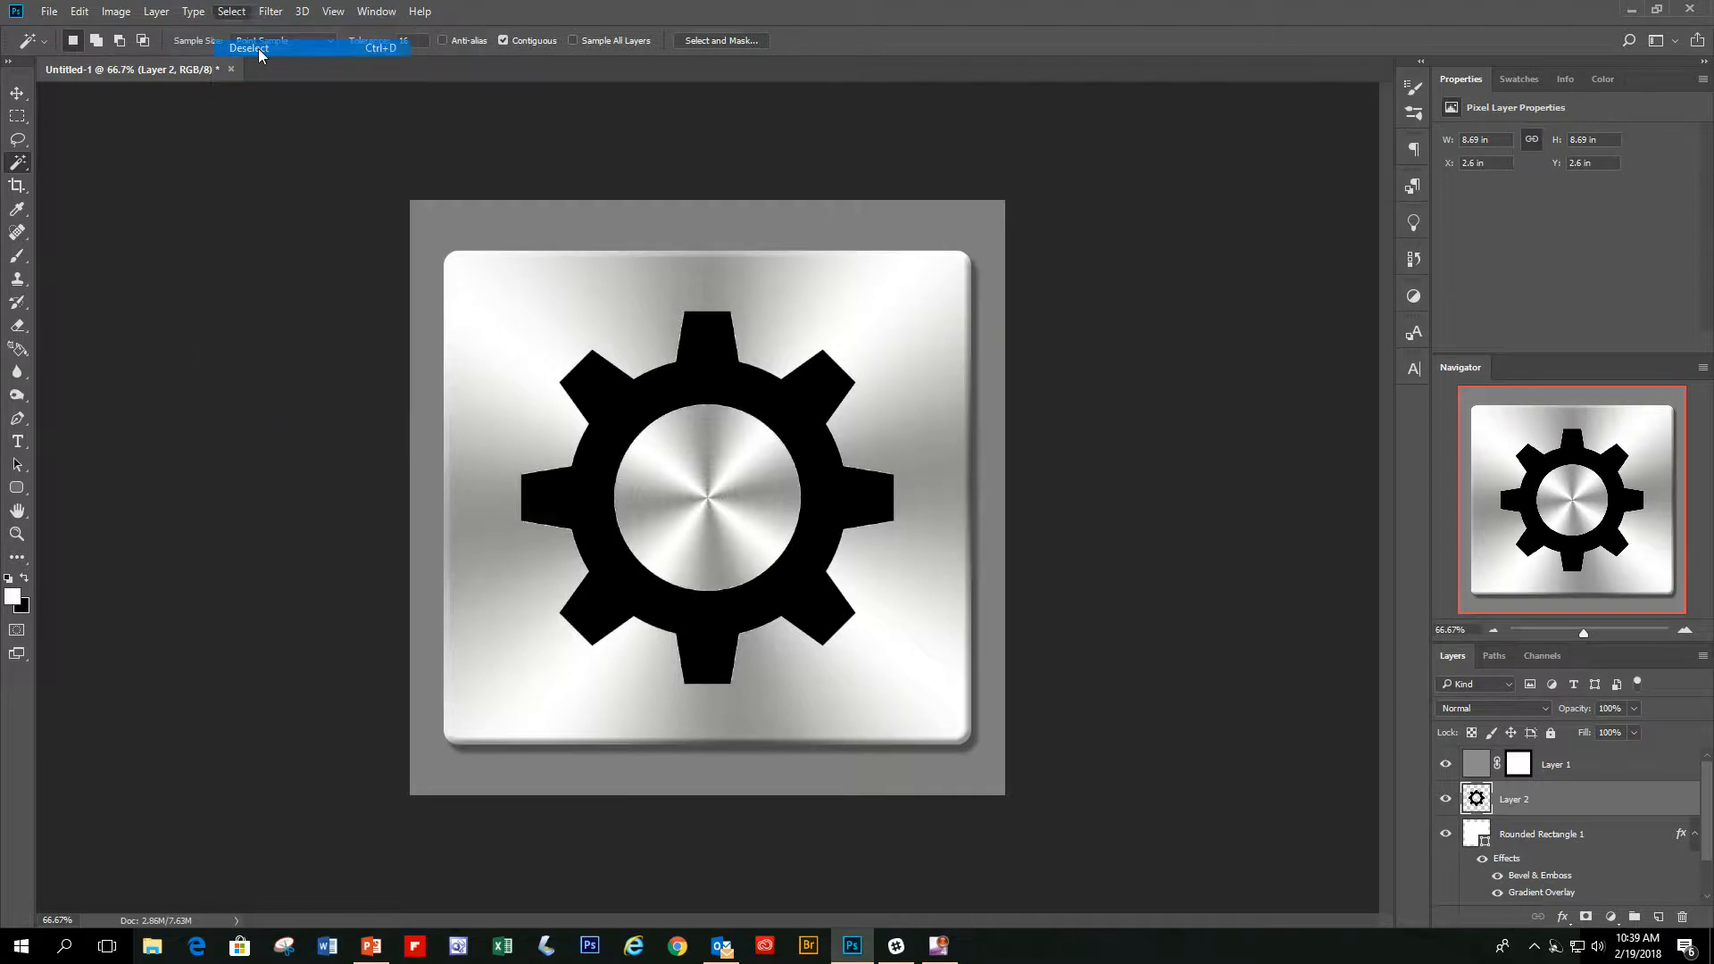
- Add a Color Overlay to the gear layer with Normal blend mode, gray colour a2a2a2 and 88% opacity
{"action": "double_click", "coordinate": [1636, 809]}
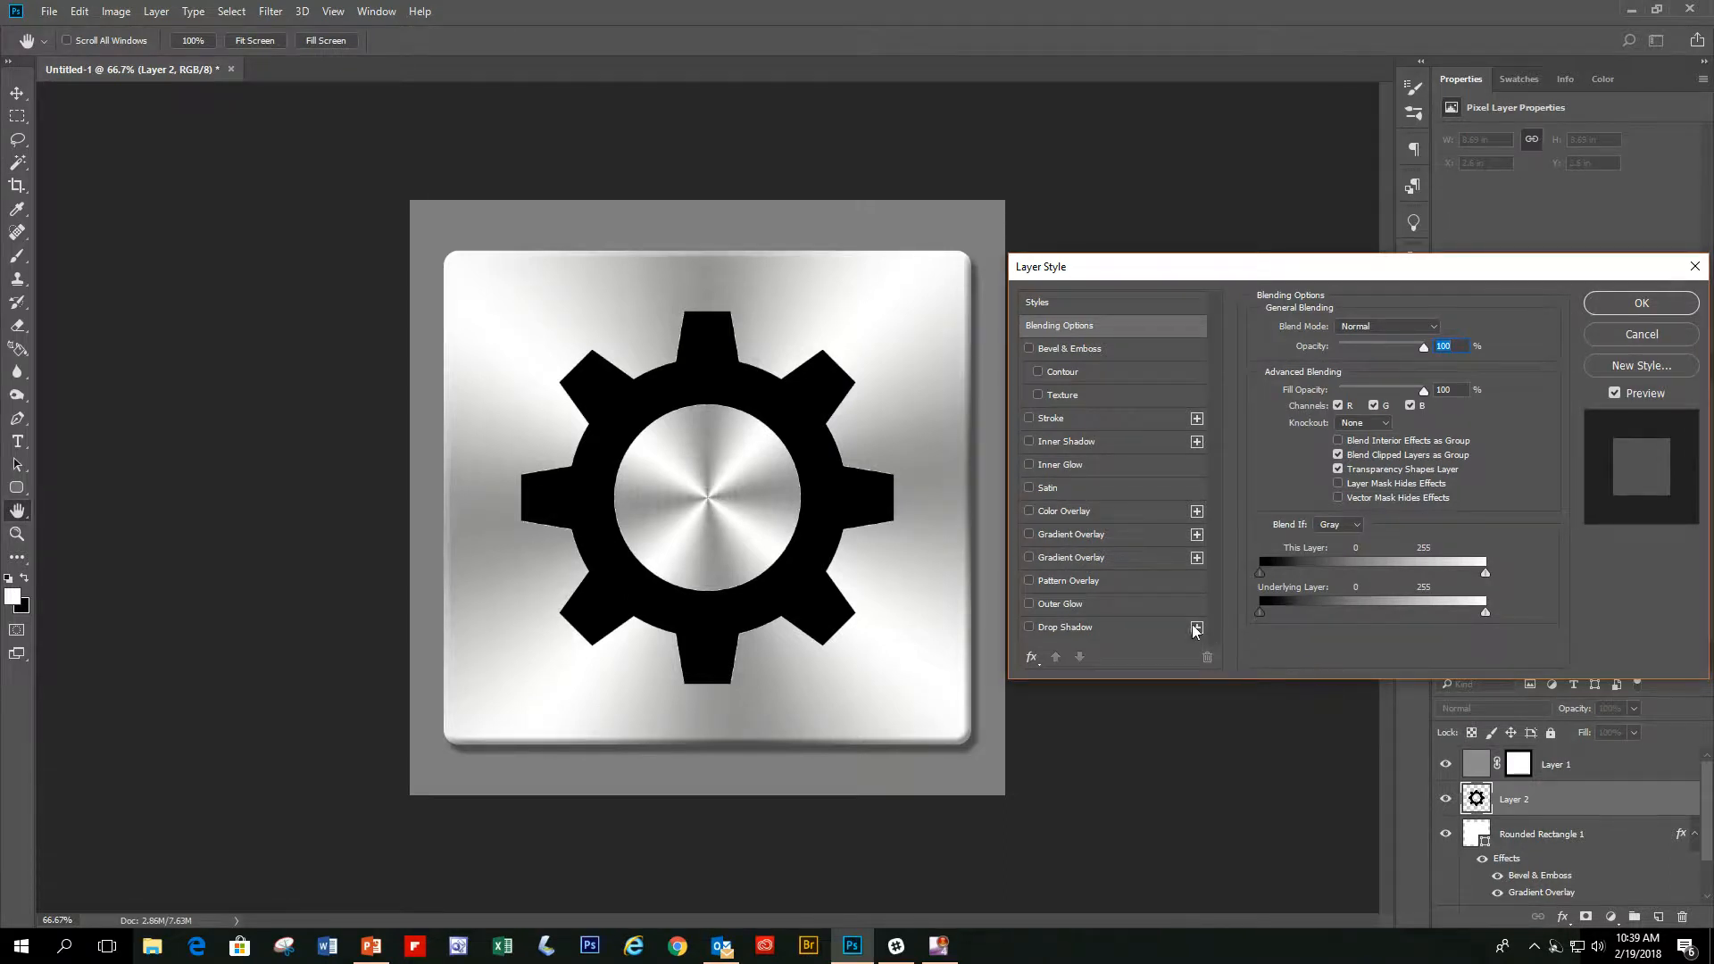
{"action": "left_click", "coordinate": [1030, 512]}
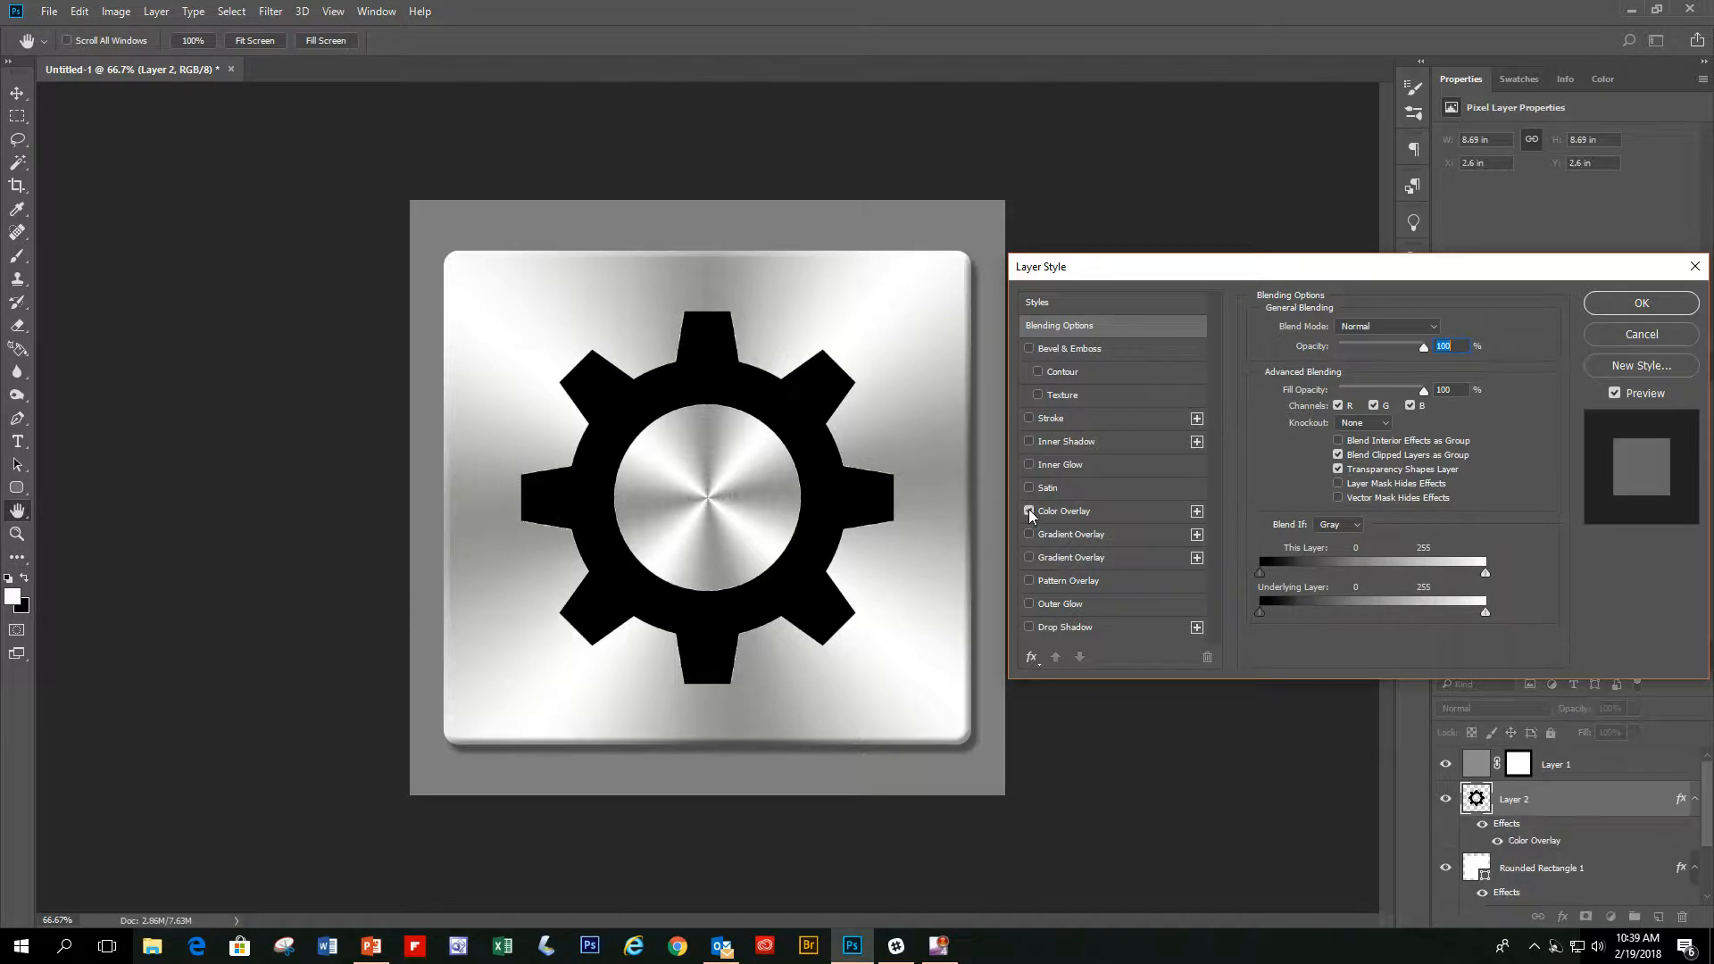
{"action": "left_click", "coordinate": [1089, 511]}
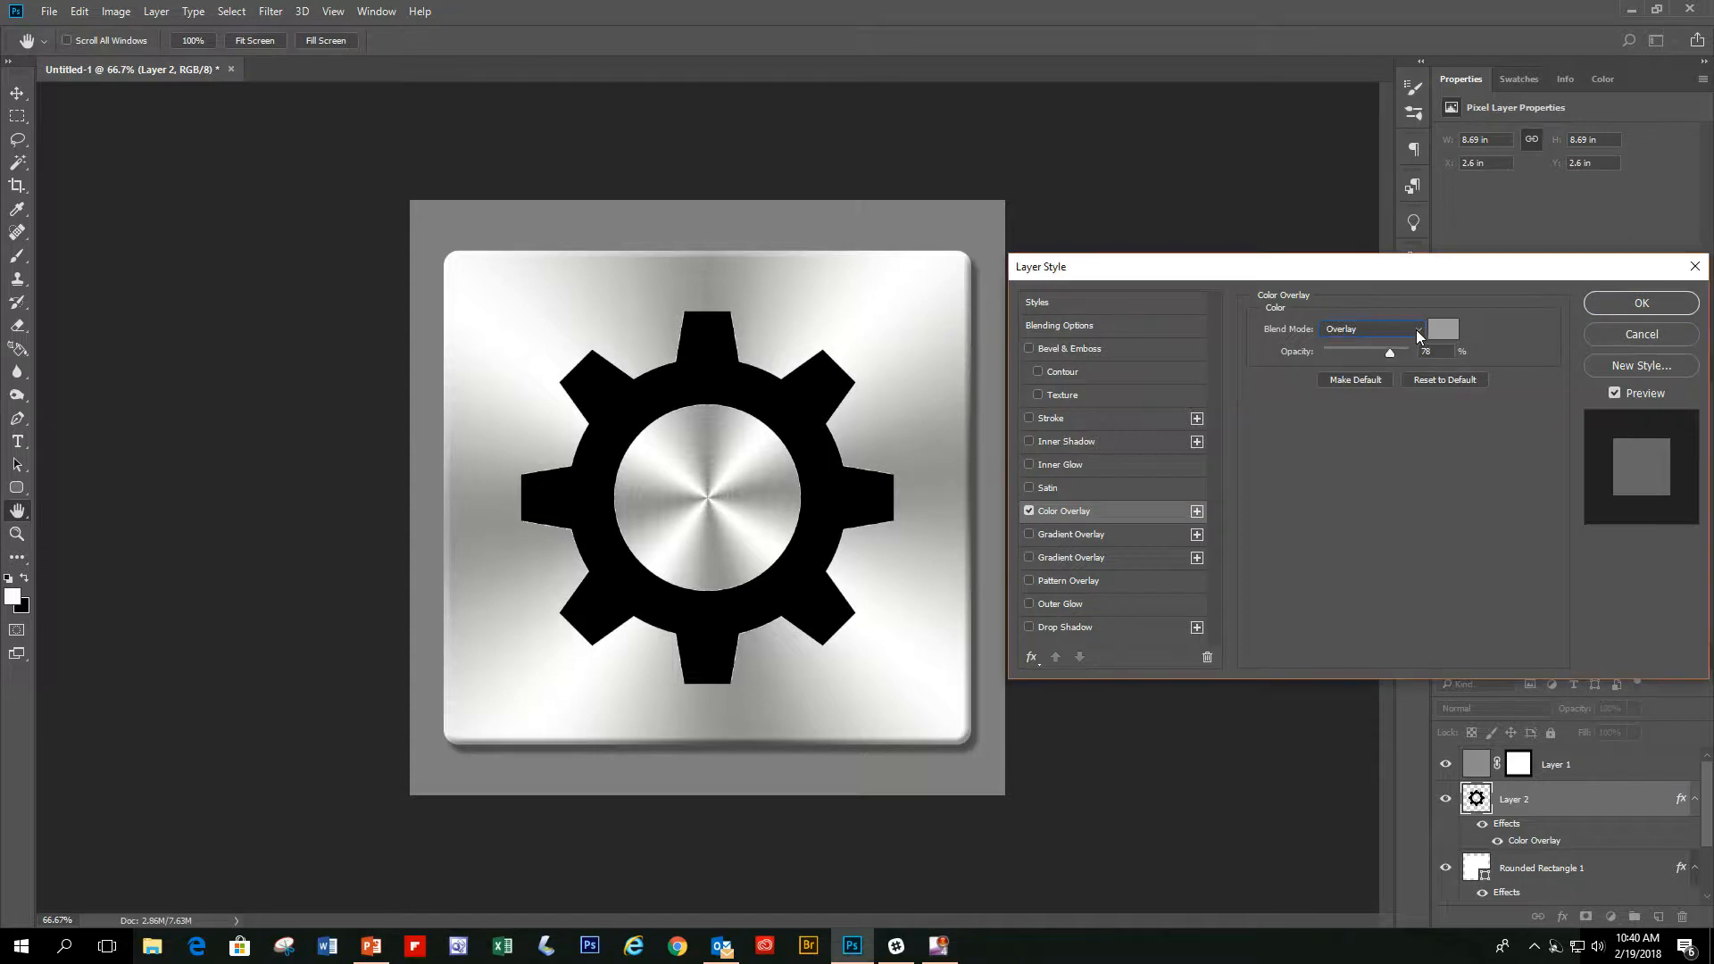
{"action": "left_click", "coordinate": [1419, 329]}
{"action": "left_click", "coordinate": [1358, 344]}
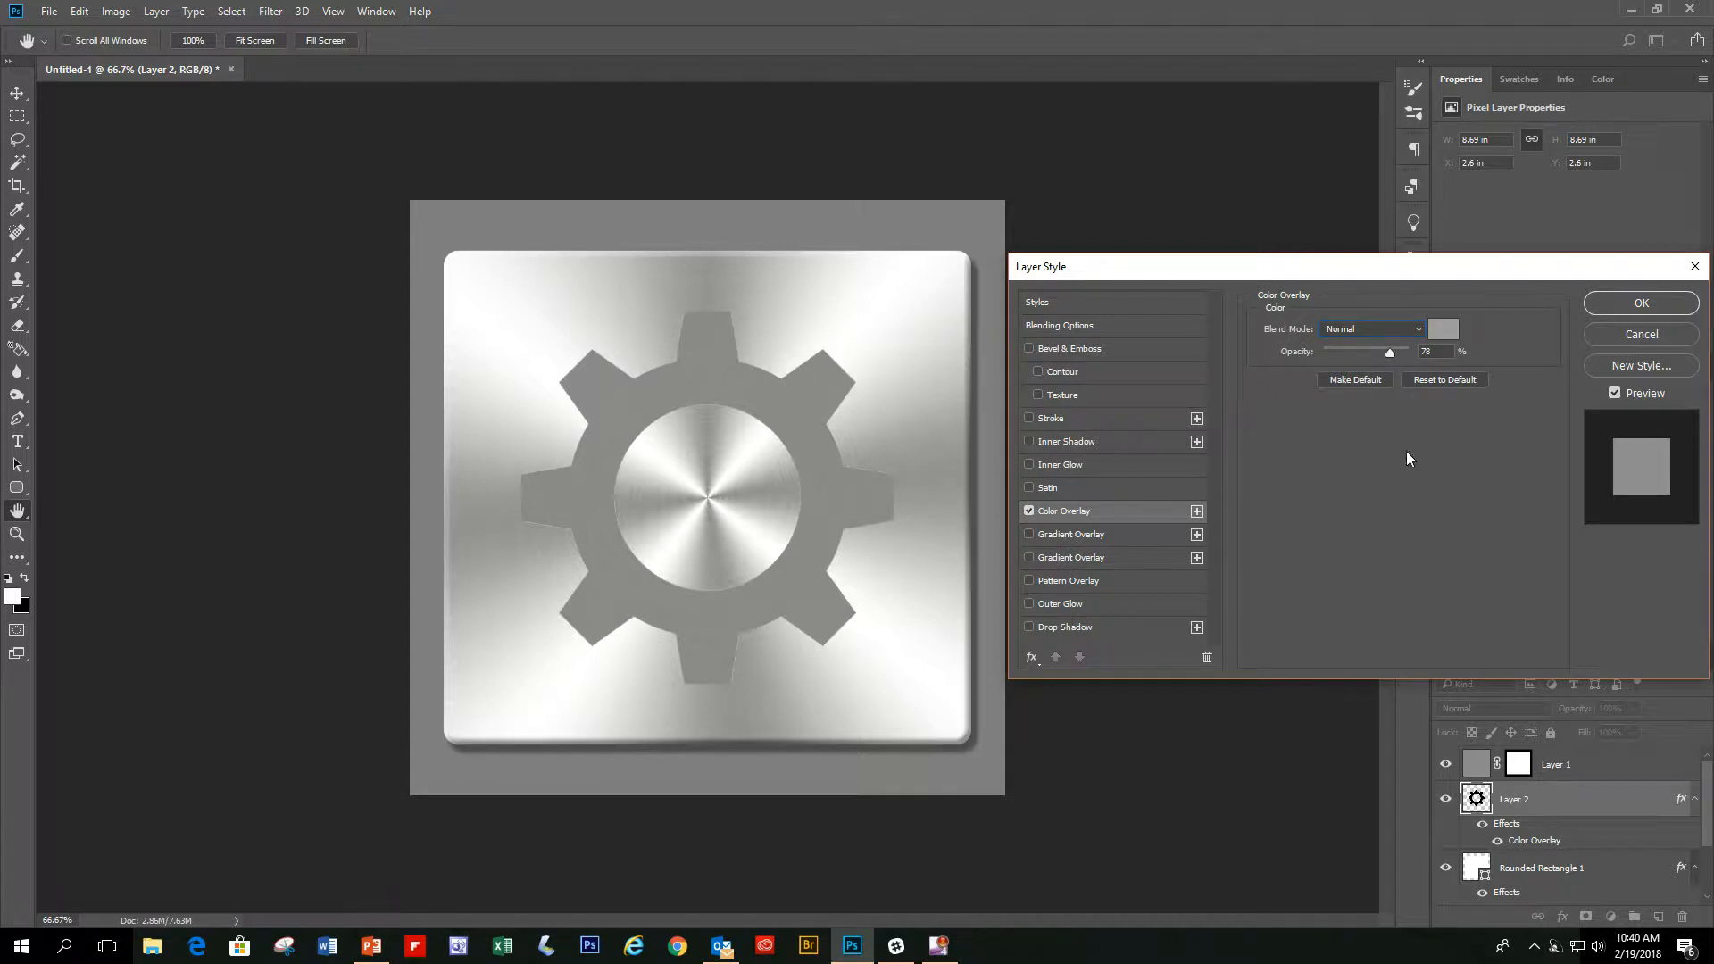
{"action": "left_click", "coordinate": [1444, 329]}
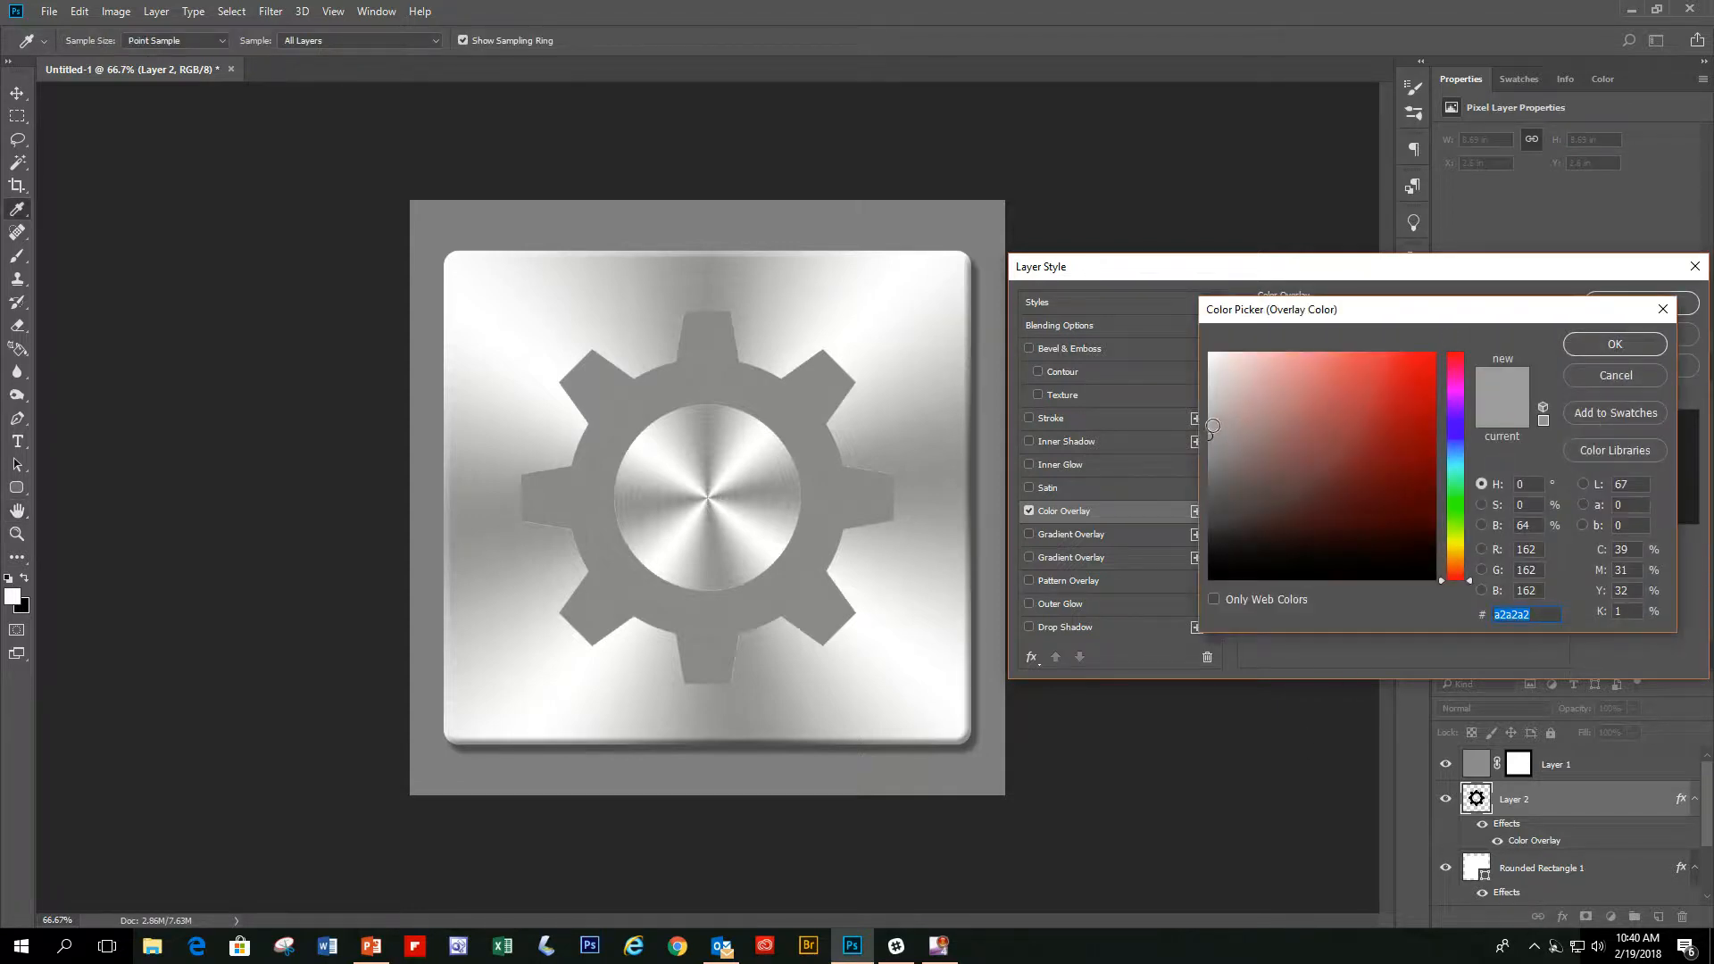
{"action": "left_click", "coordinate": [1618, 344]}
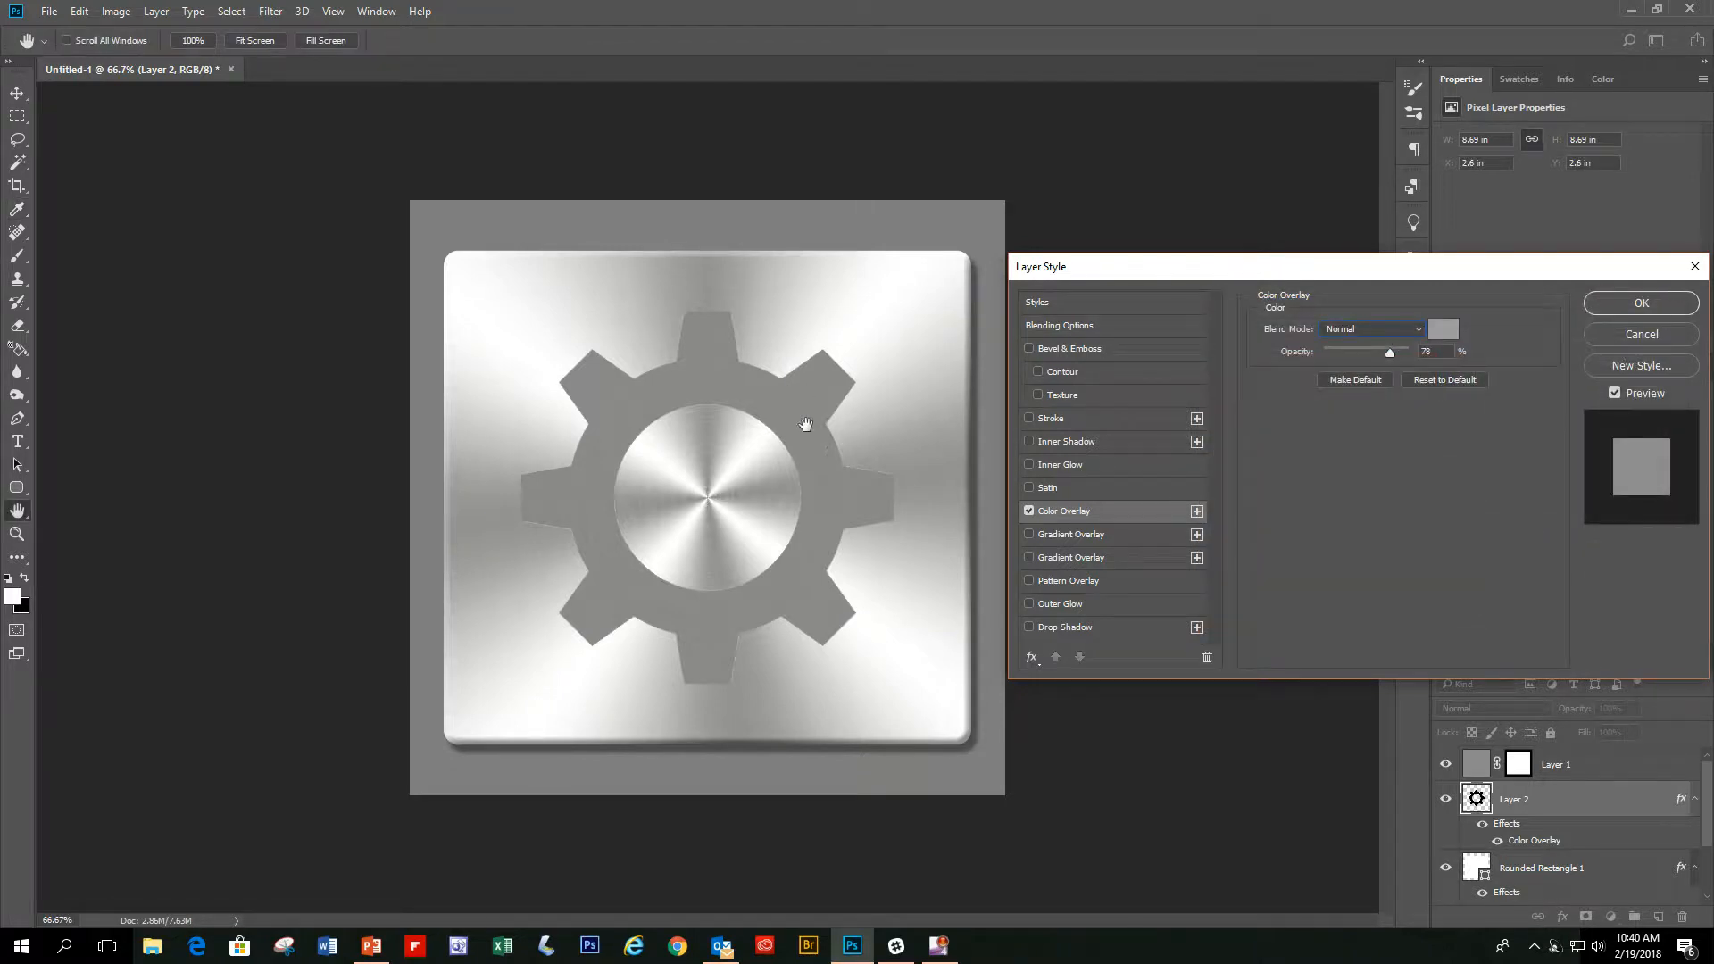
{"action": "left_click_drag", "start_coordinate": [1395, 352], "coordinate": [1426, 354]}
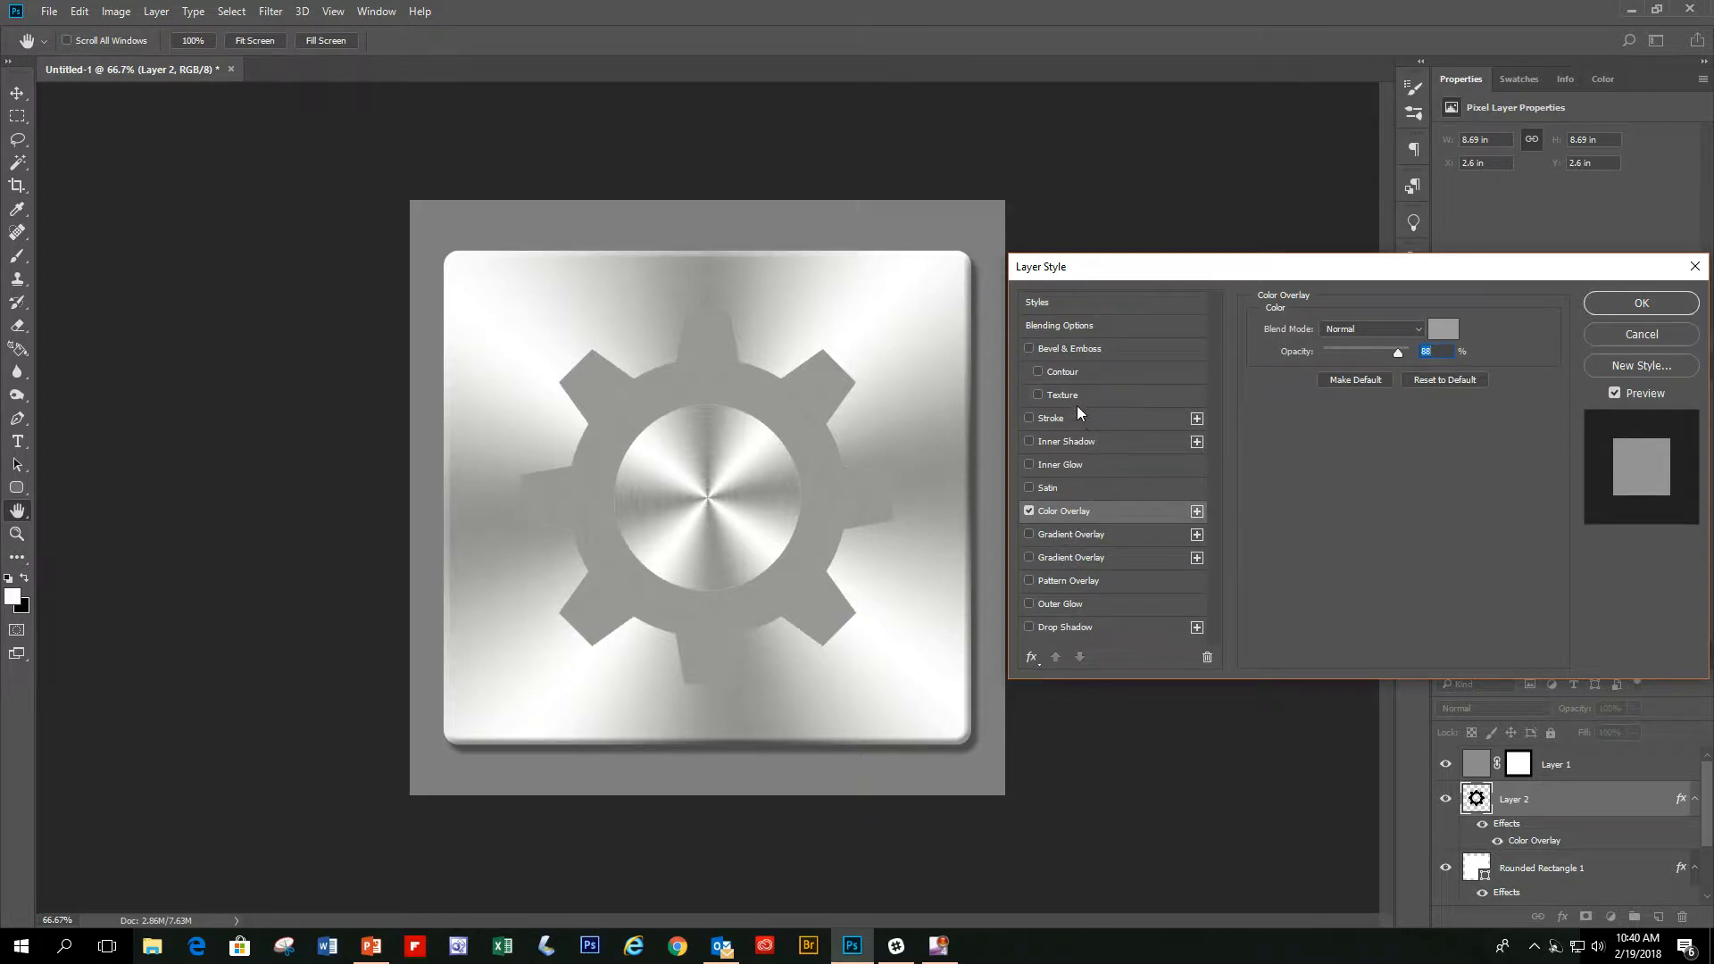
- Add a Bevel & Emboss effect to the gear layer with direction Down and size 9 px, and apply the layer style
{"action": "left_click", "coordinate": [1030, 348]}
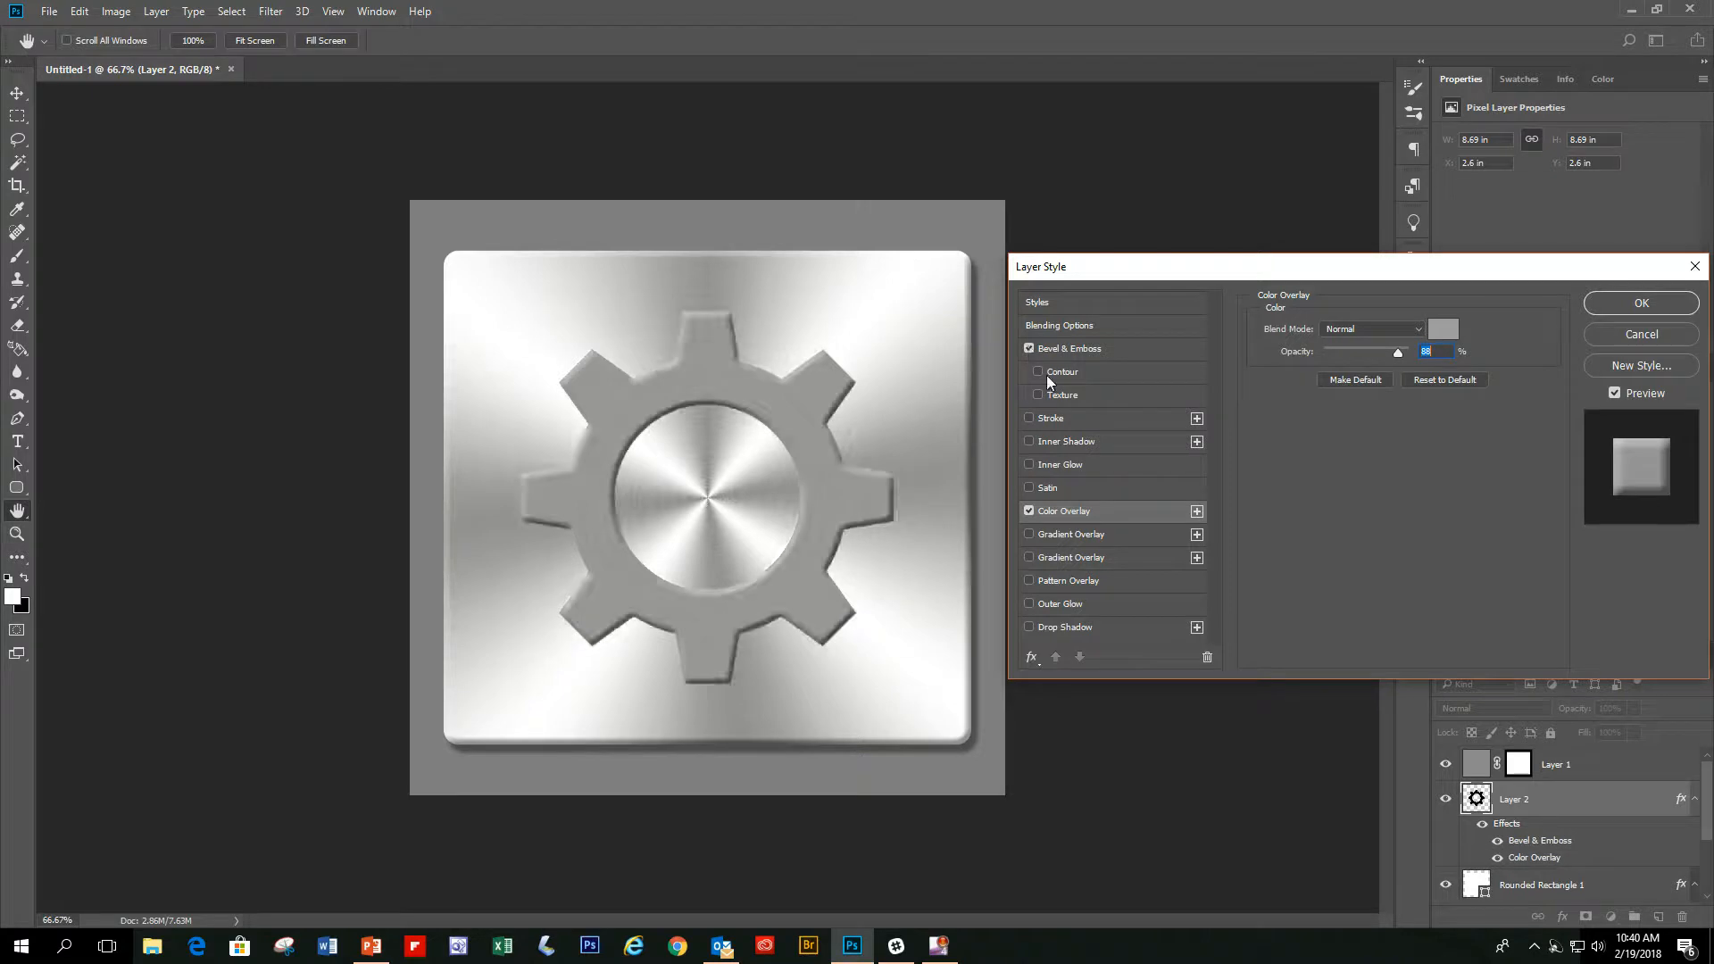
{"action": "left_click", "coordinate": [1121, 348]}
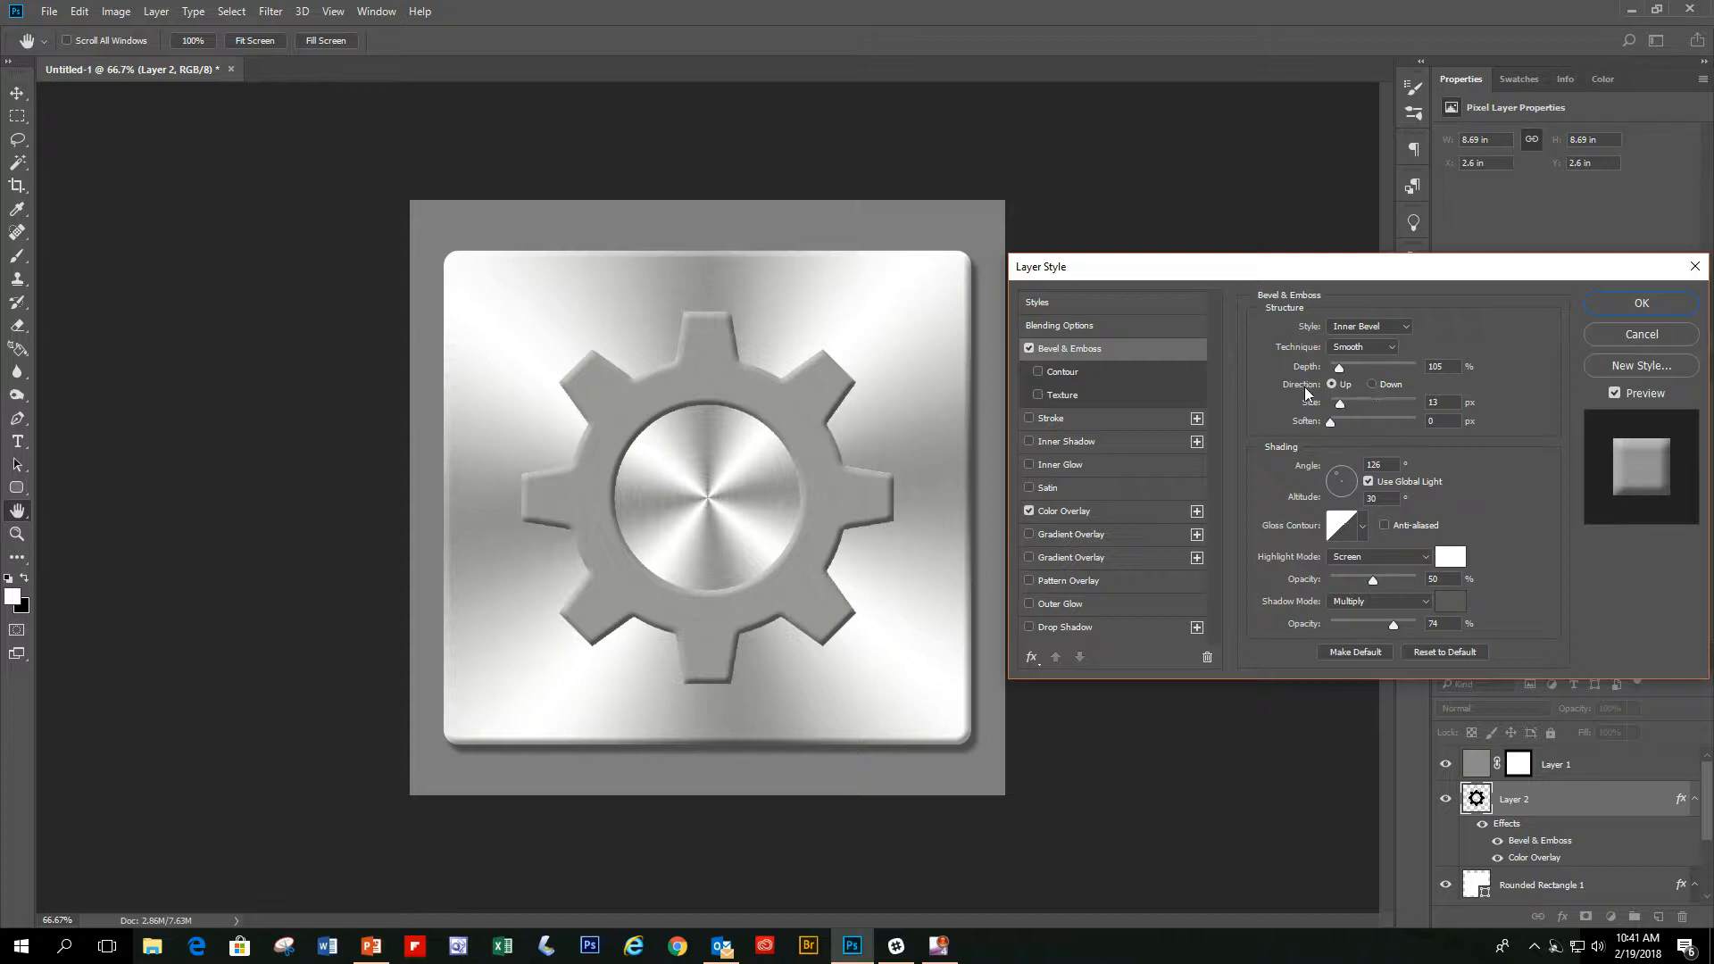
{"action": "left_click", "coordinate": [1372, 385]}
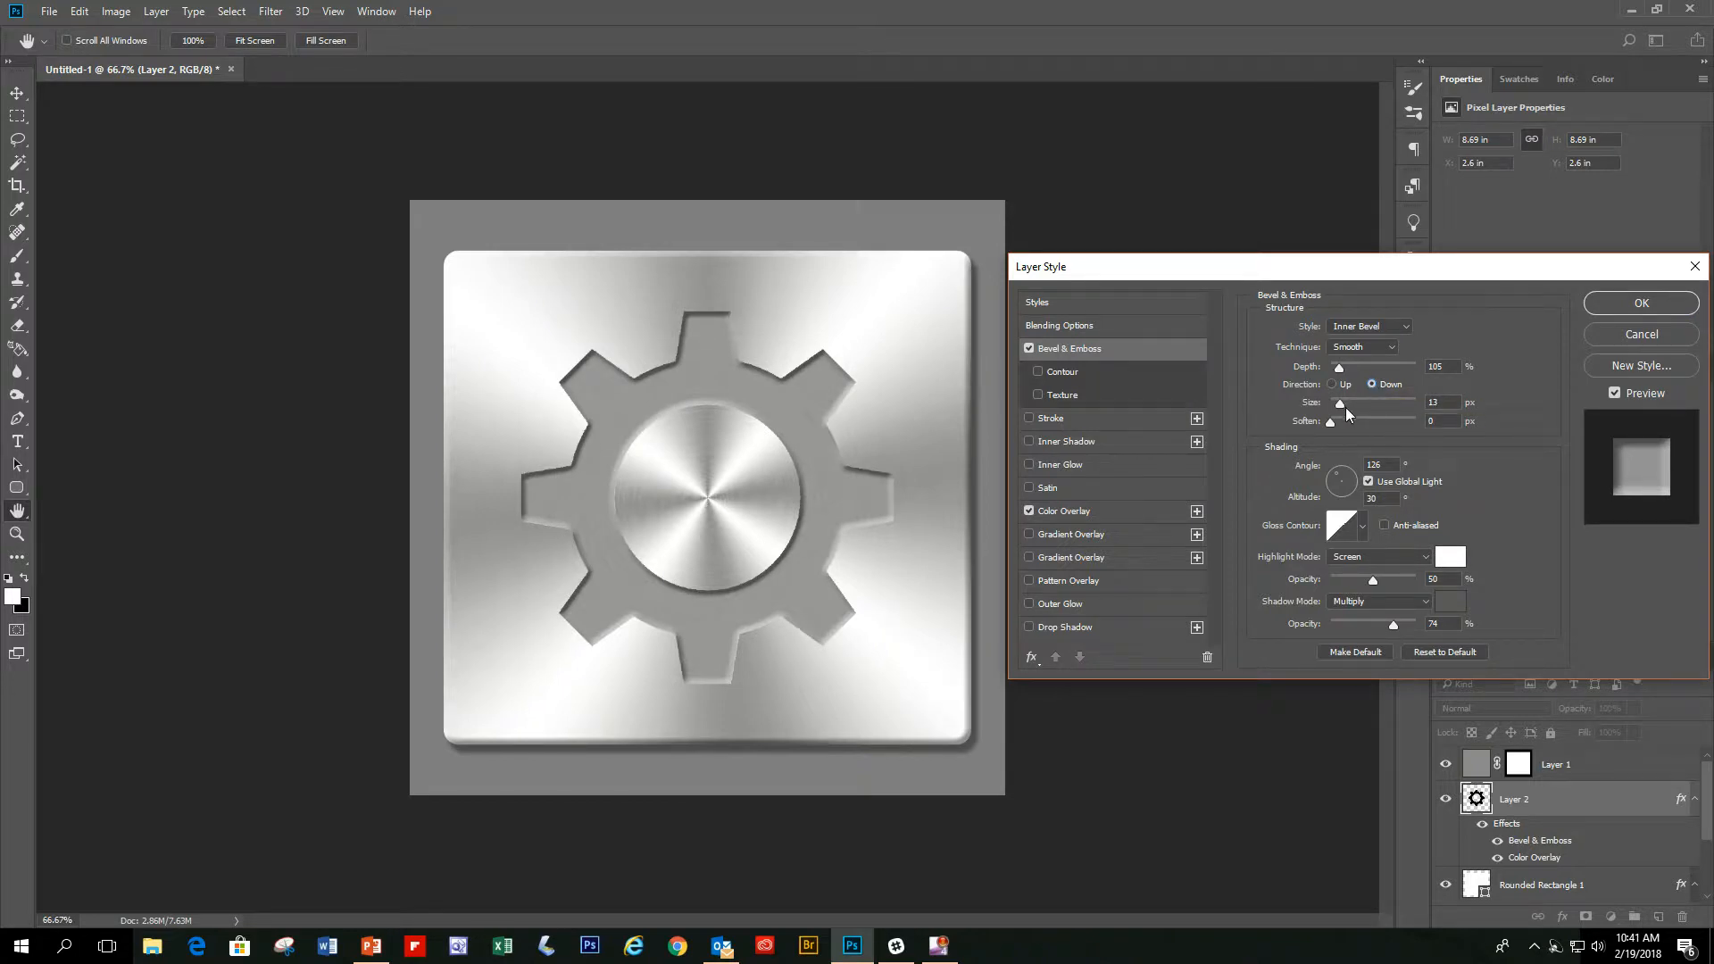
{"action": "left_click_drag", "start_coordinate": [1339, 406], "coordinate": [1339, 406]}
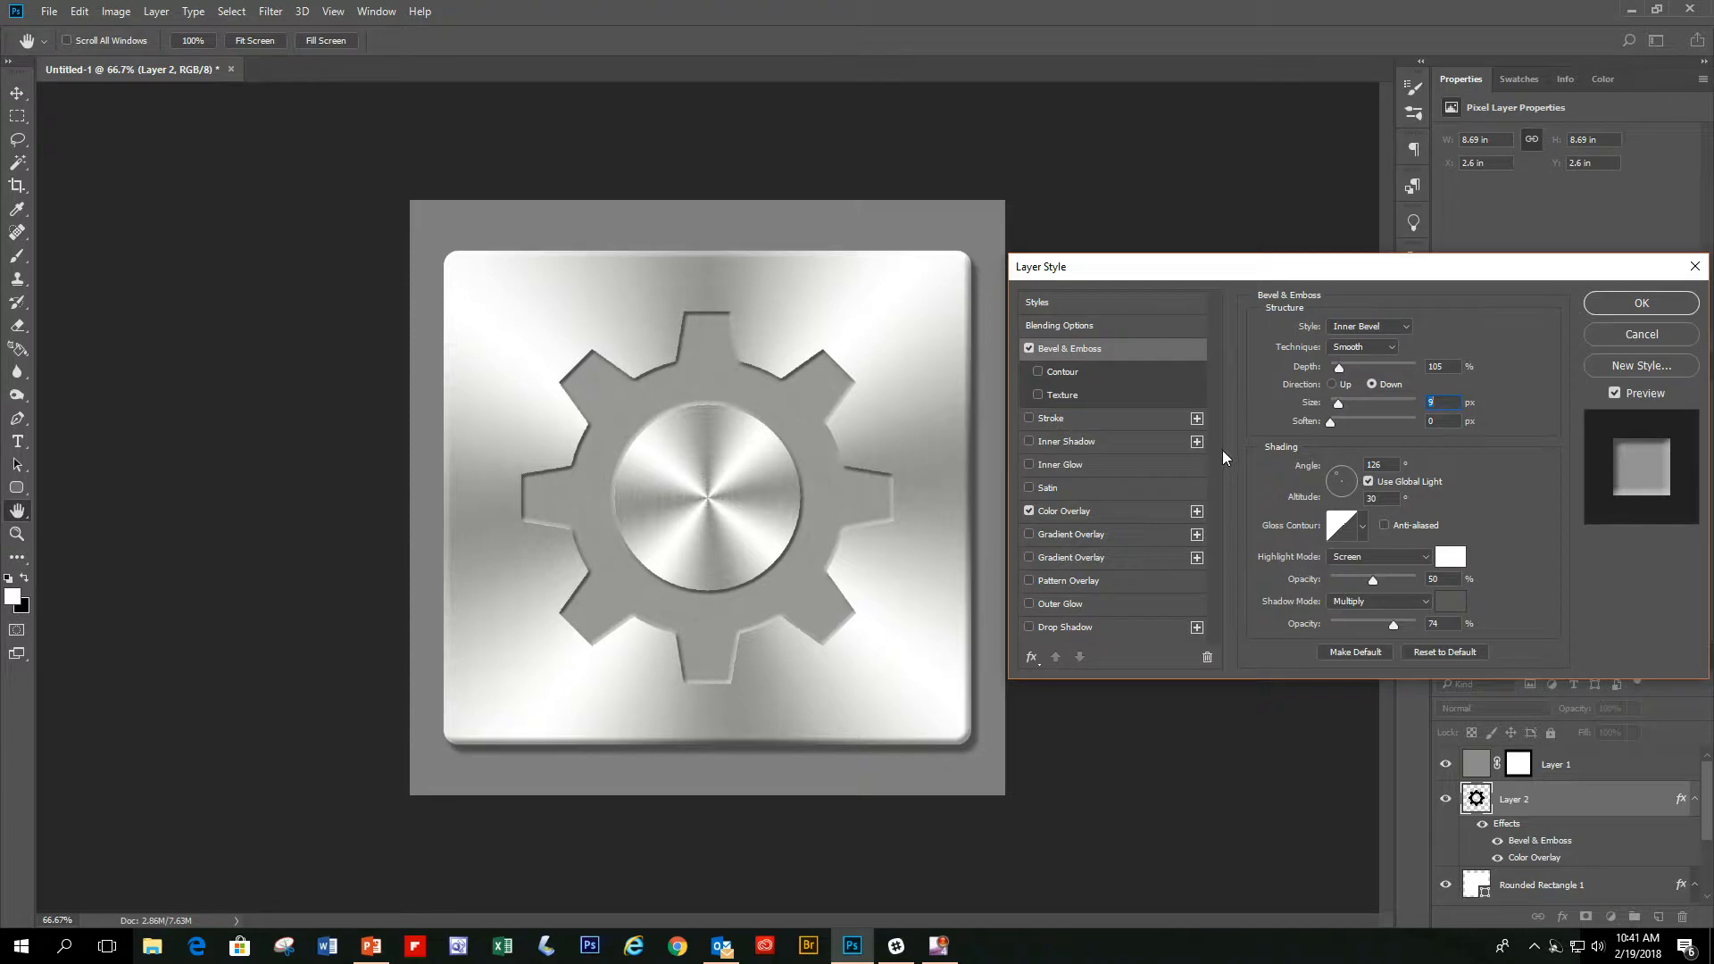
{"action": "left_click", "coordinate": [1640, 302]}
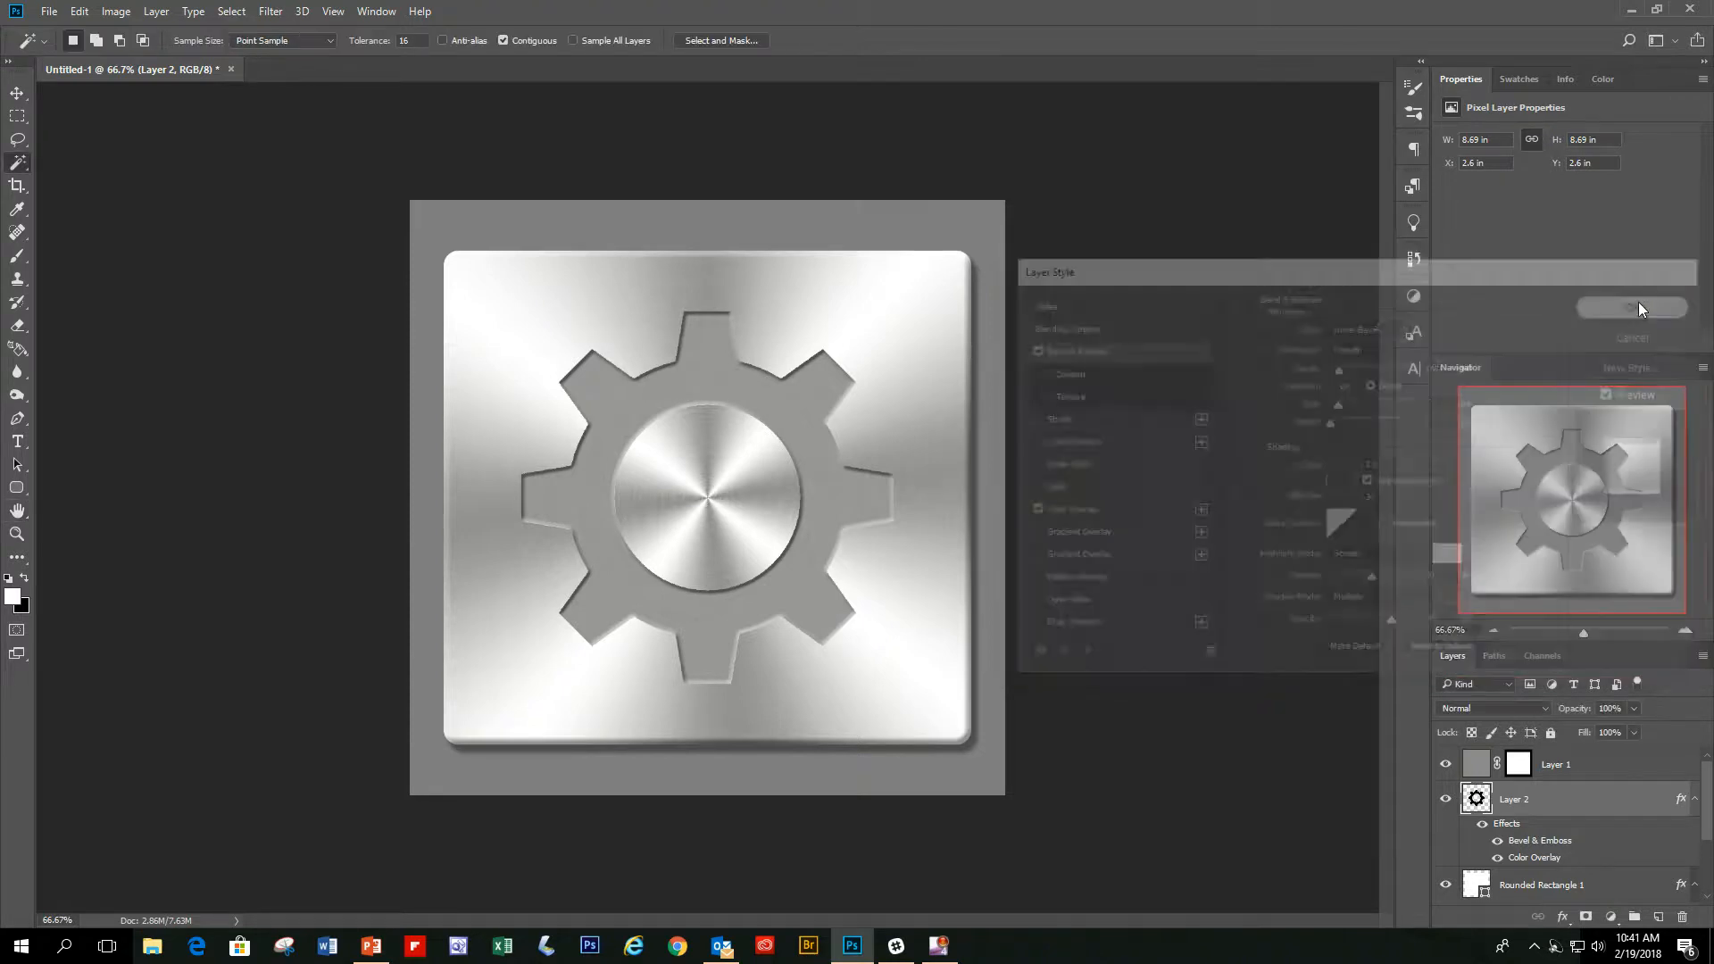
{"action": "left_click", "coordinate": [1493, 630]}
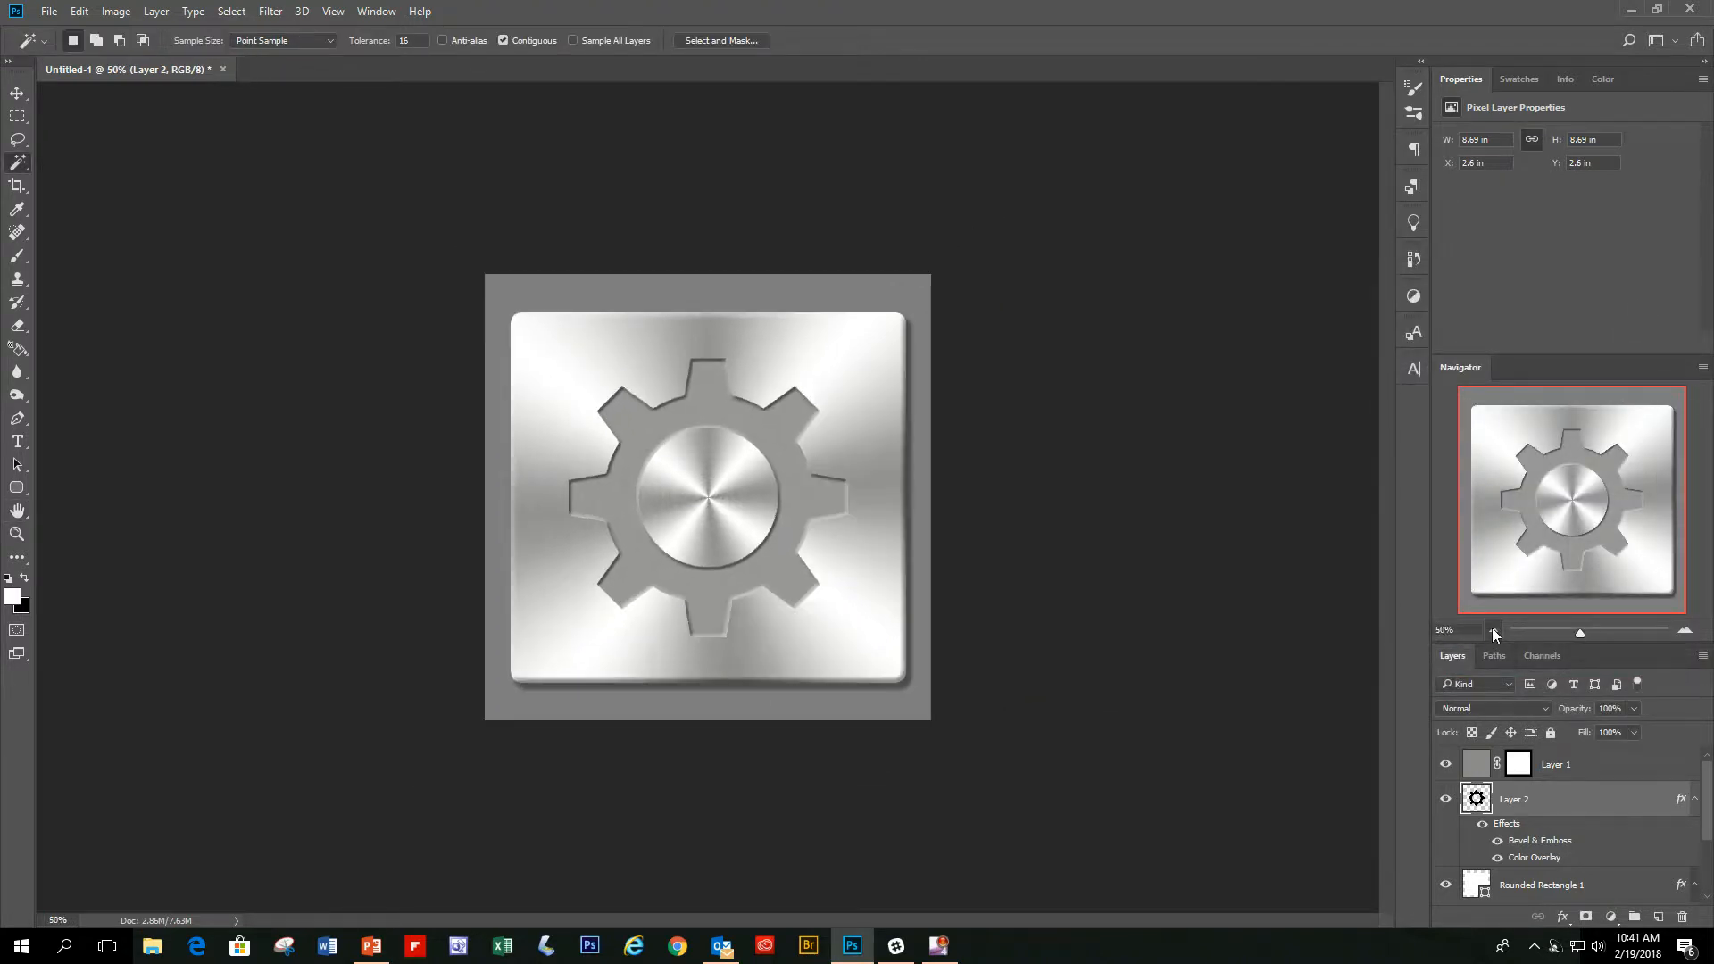
{"action": "left_click", "coordinate": [1492, 629]}
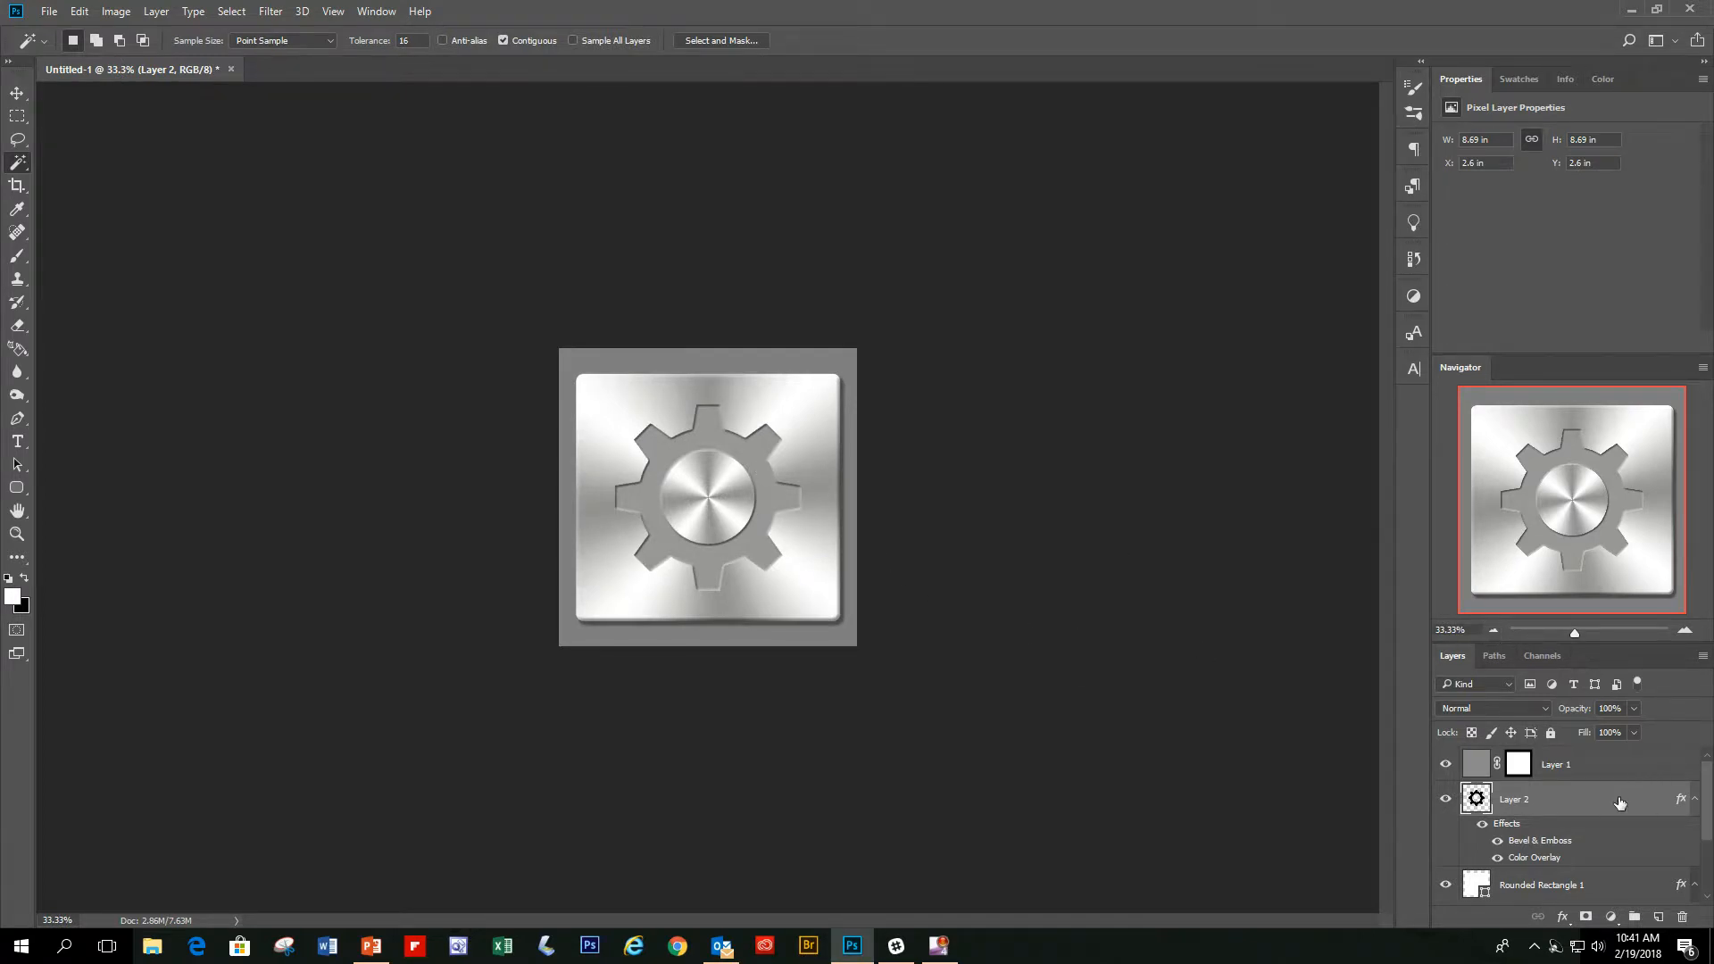
{"action": "left_click", "coordinate": [1685, 631]}
{"action": "left_click", "coordinate": [1684, 630]}
{"action": "left_click", "coordinate": [1685, 631]}
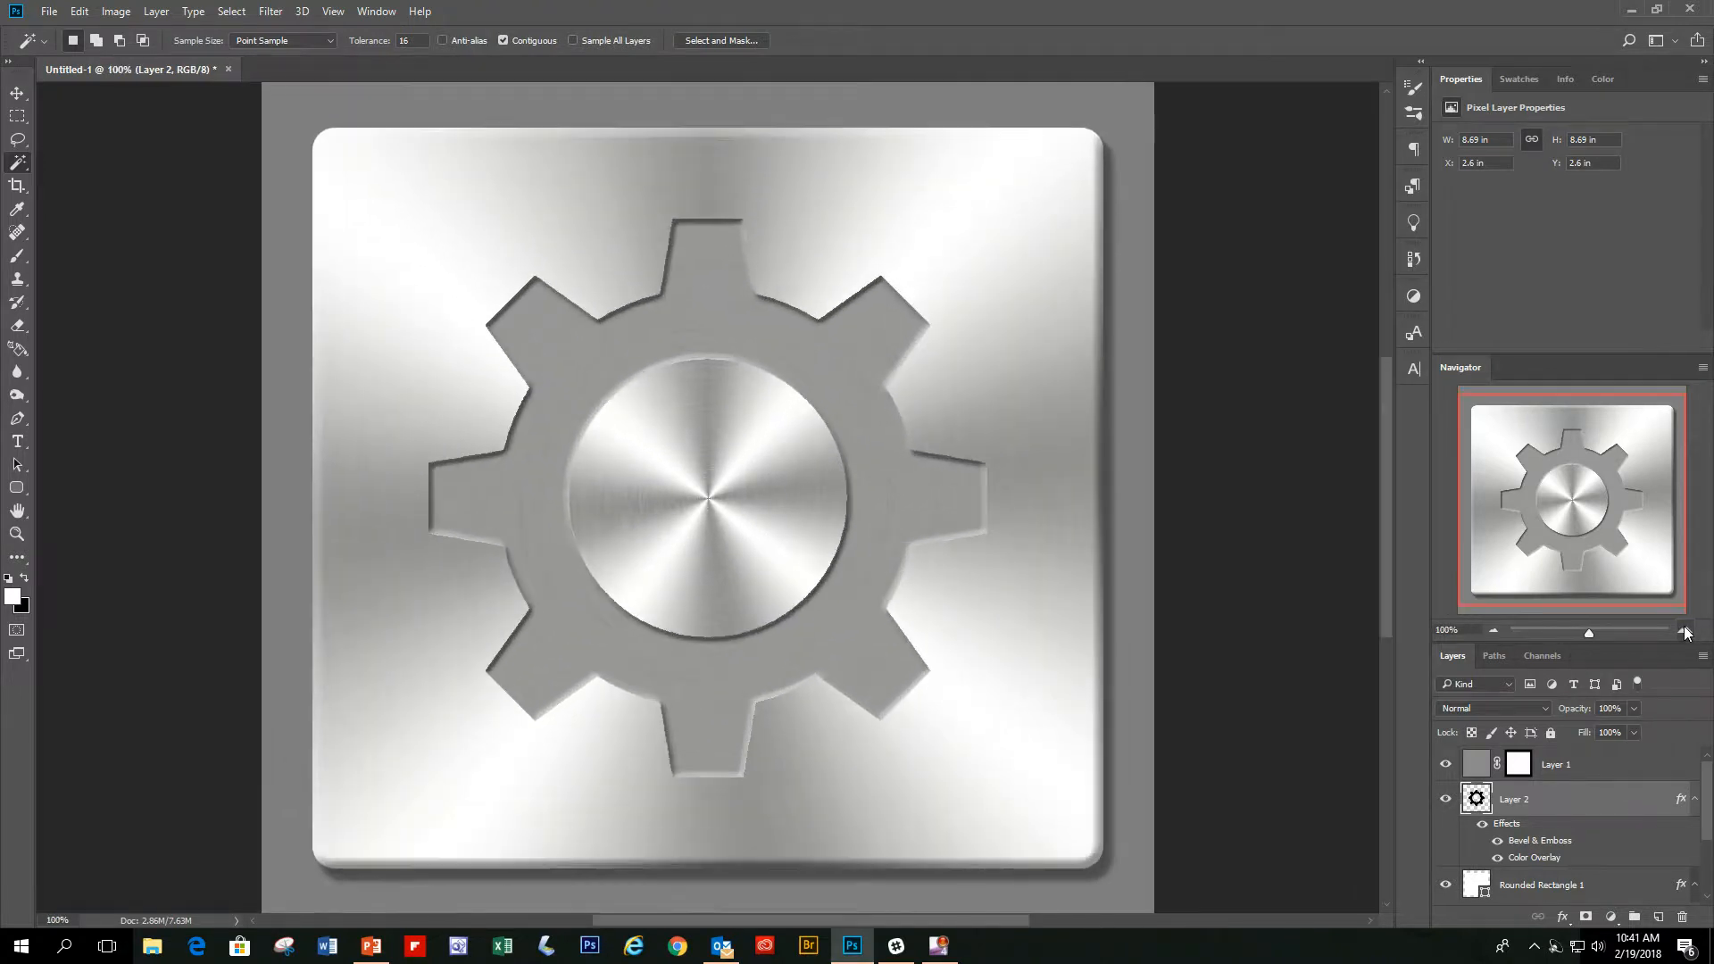
{"action": "left_click", "coordinate": [1493, 629]}
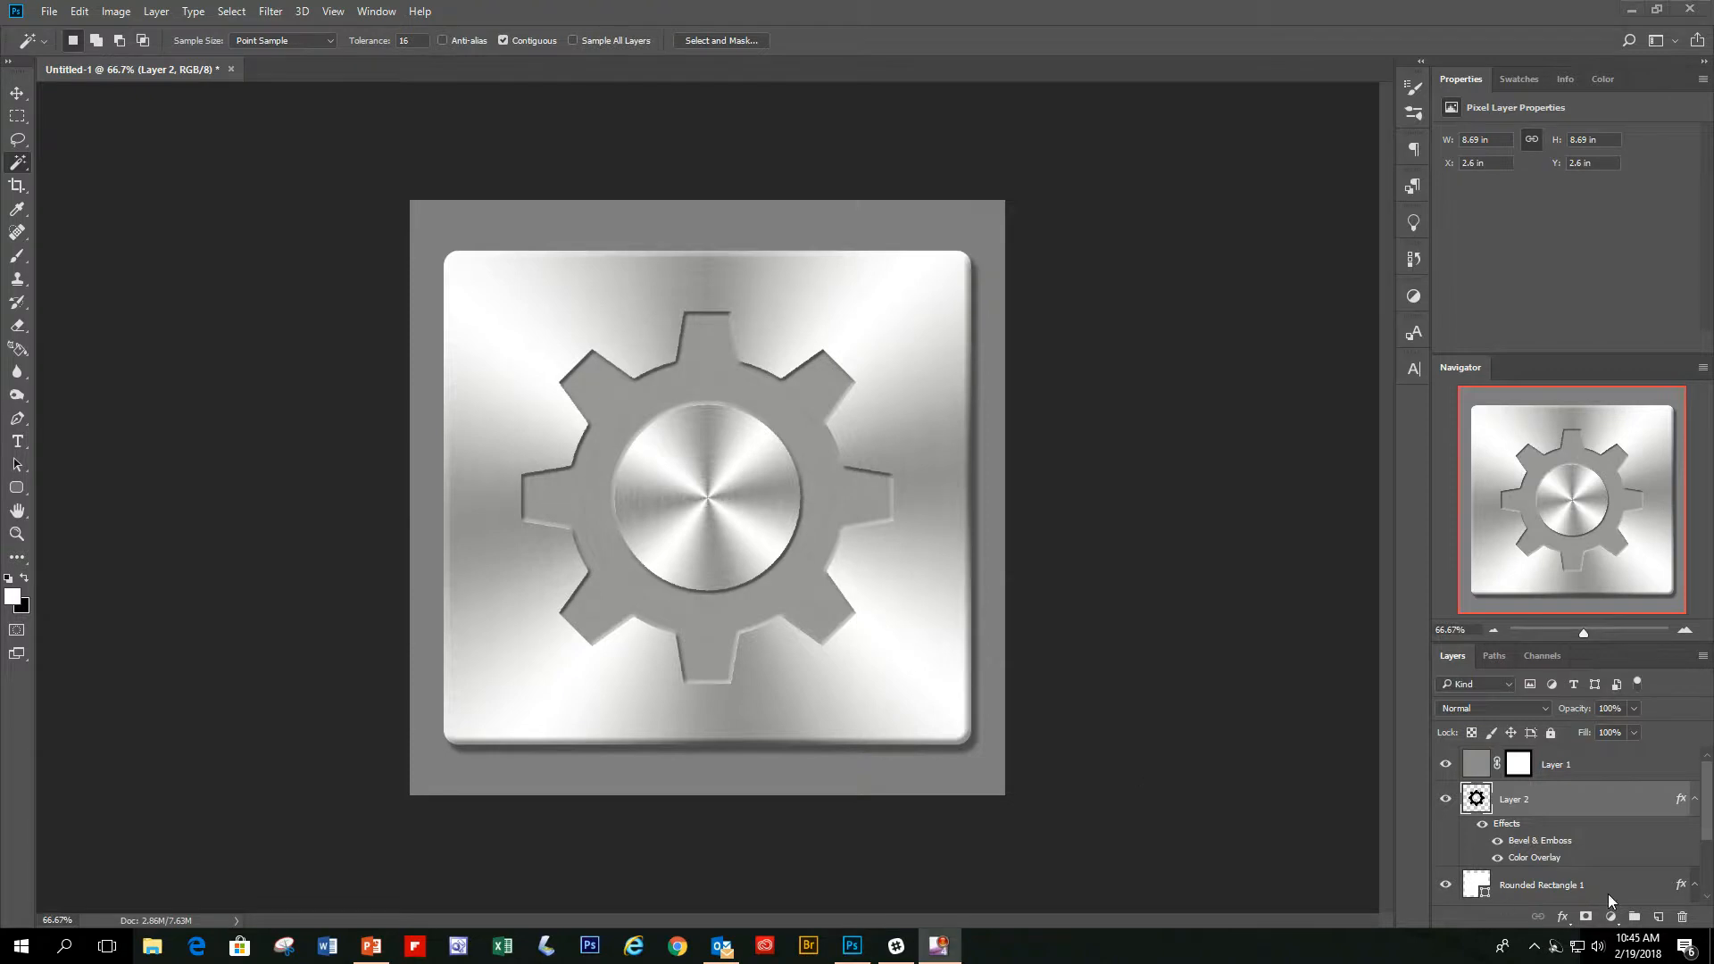
- Reduce the opacity of the gear layer's Color Overlay to 45%
{"action": "left_click", "coordinate": [1599, 799]}
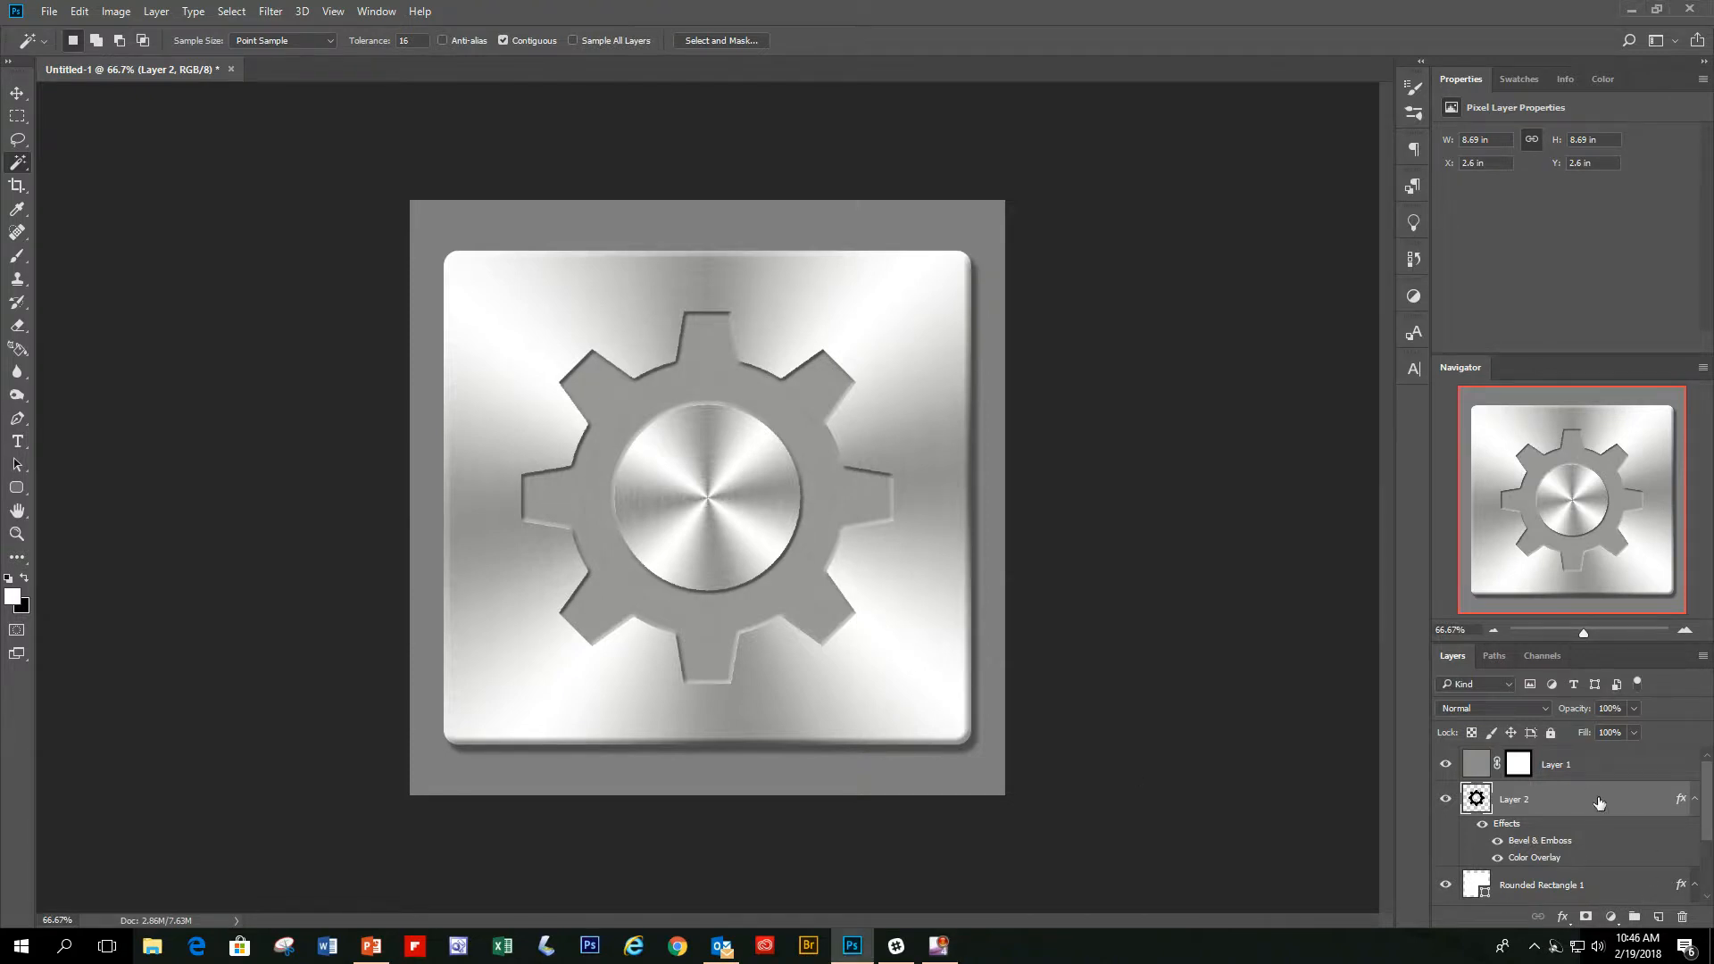
{"action": "double_click", "coordinate": [1598, 802]}
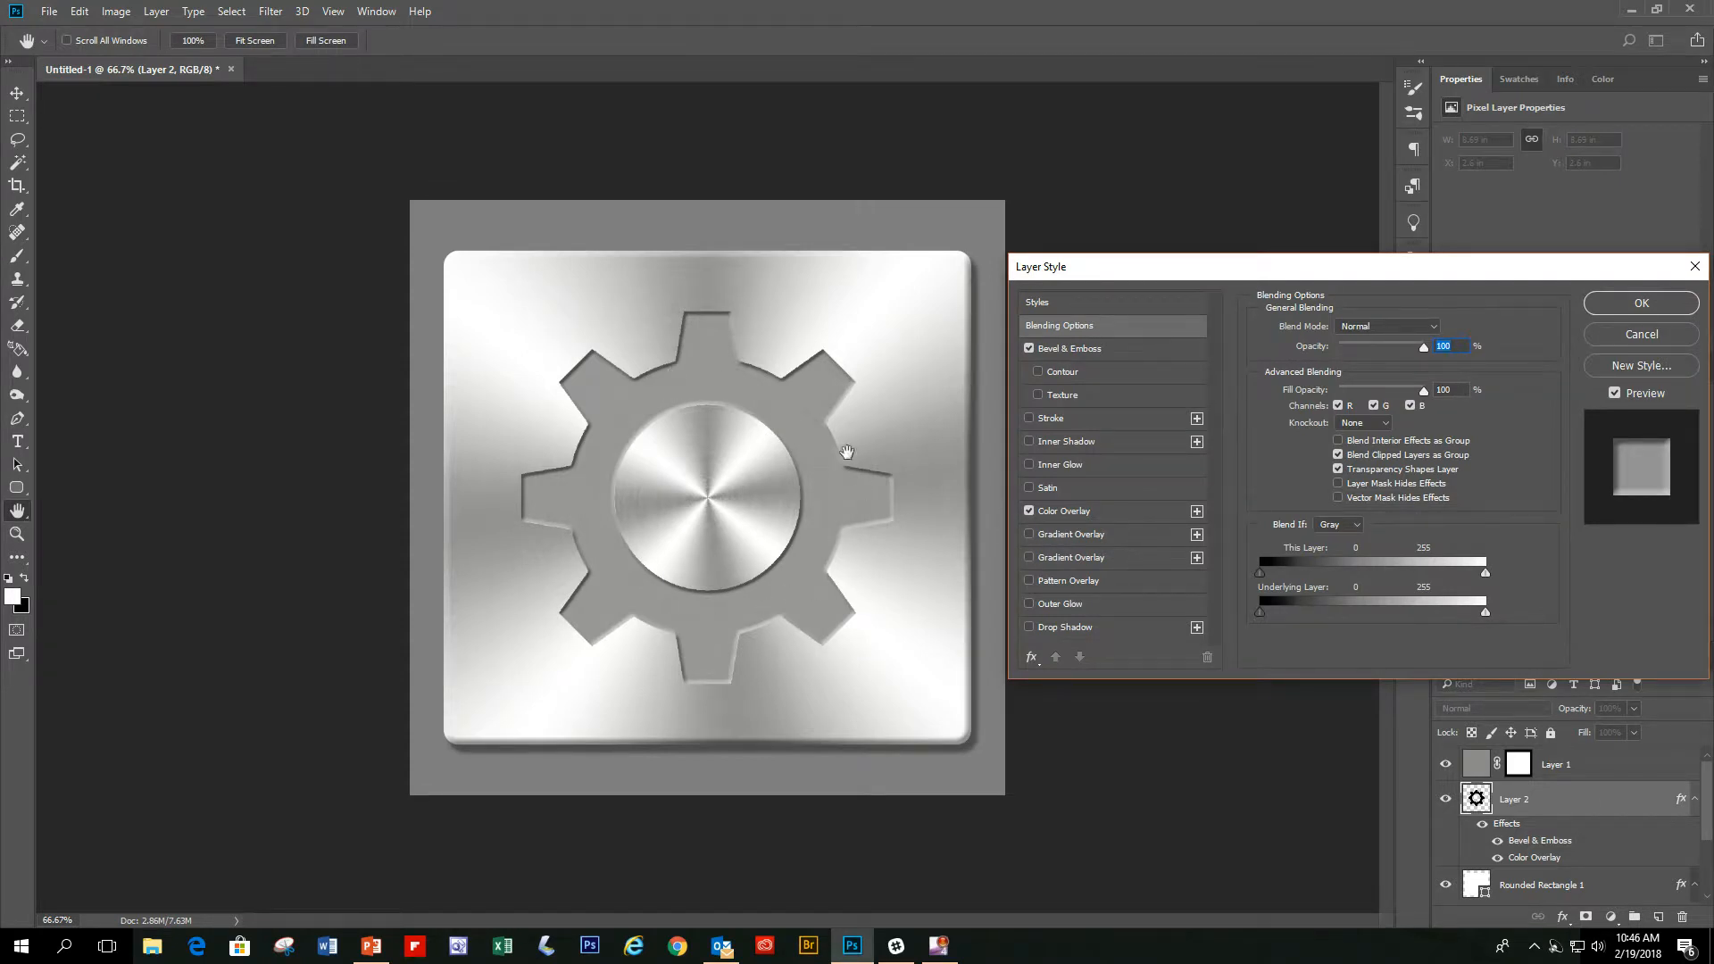
{"action": "left_click", "coordinate": [1105, 512]}
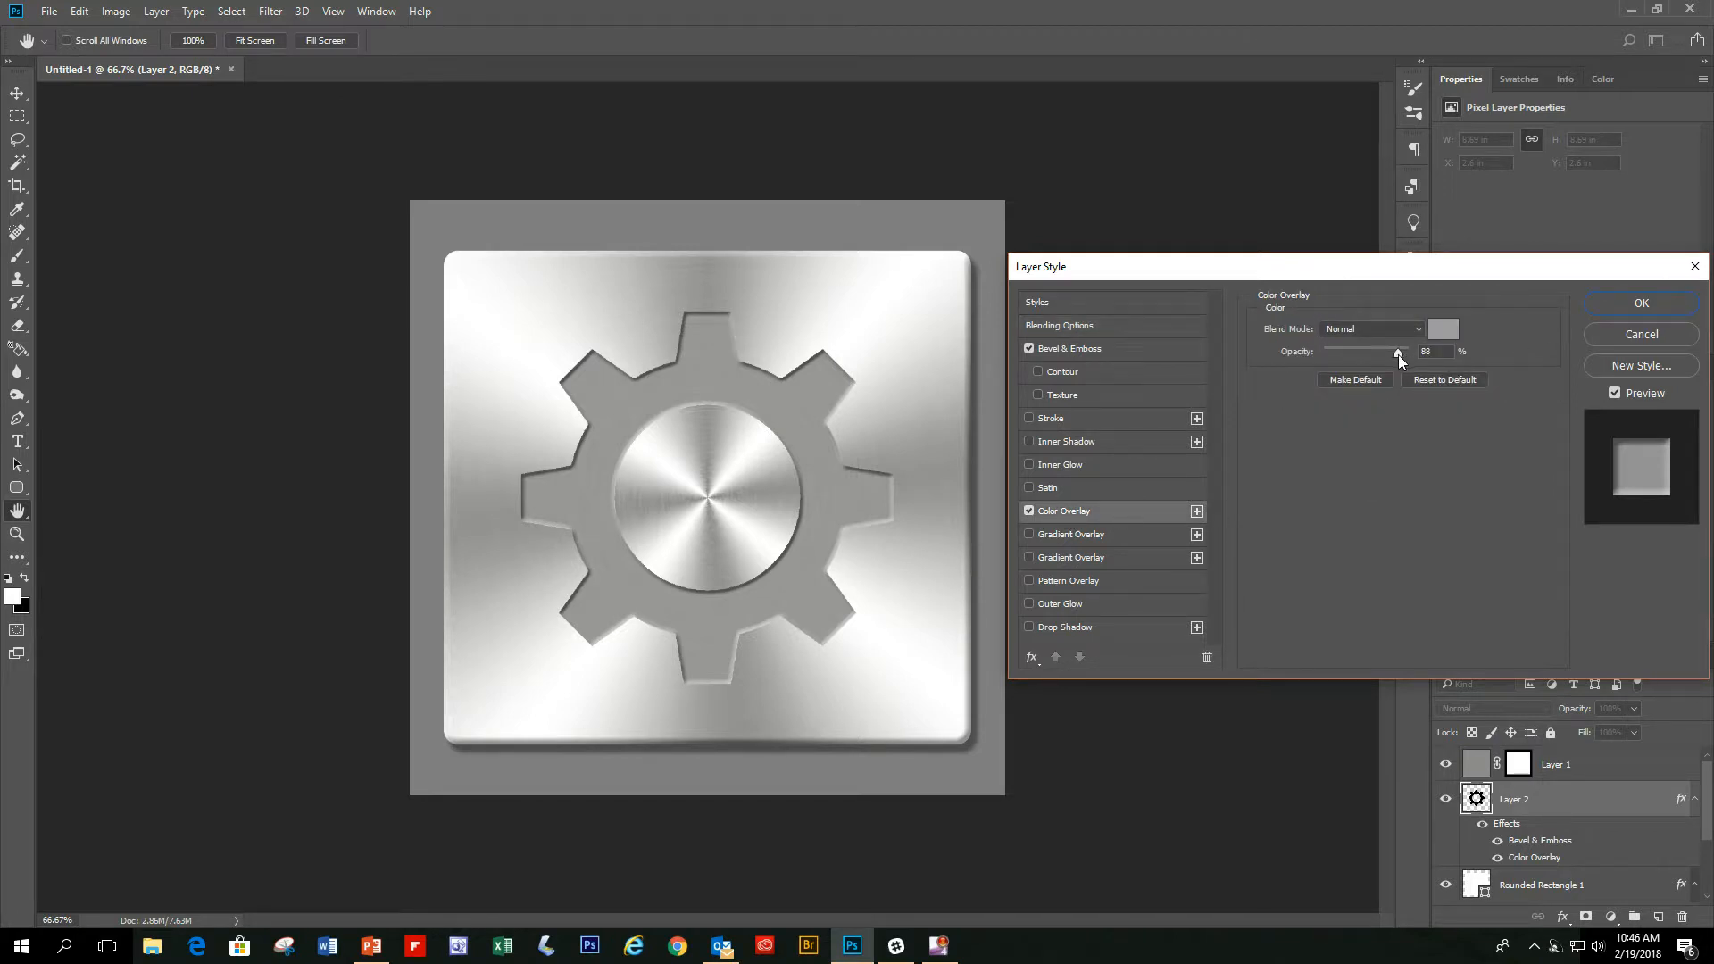
{"action": "left_click_drag", "start_coordinate": [1398, 355], "coordinate": [1357, 358]}
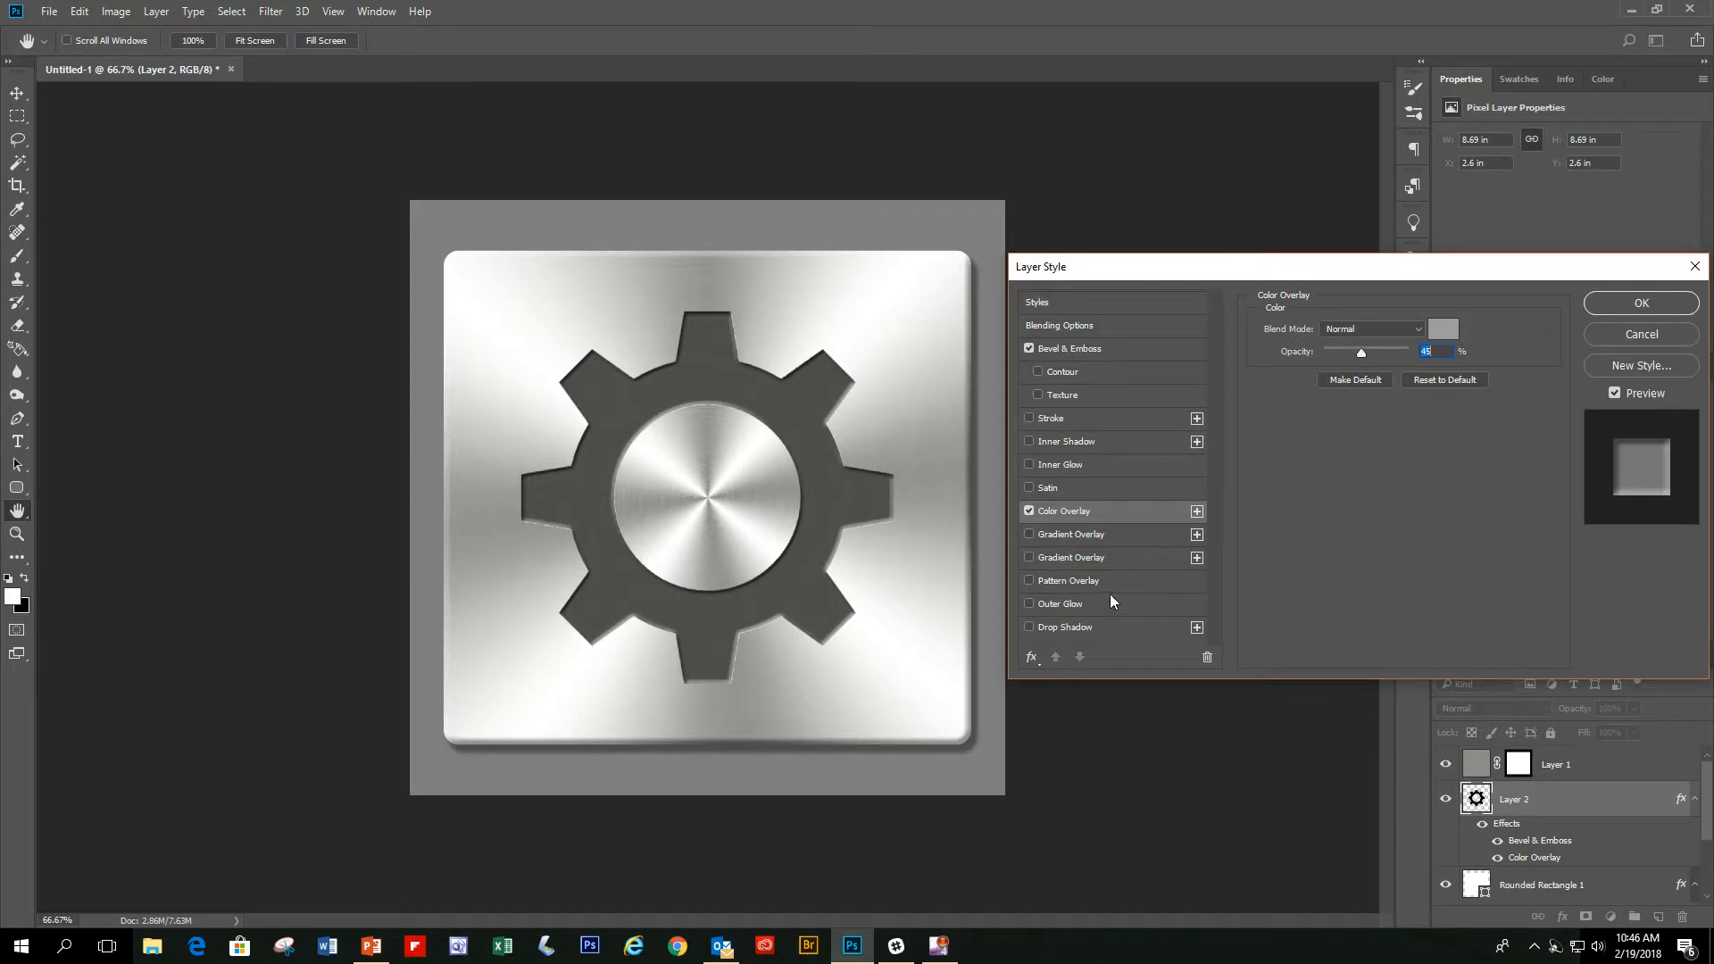
- Add the black-and-white Angle Gradient Overlay to the gear layer at about 65% opacity and apply the layer style
{"action": "left_click", "coordinate": [1030, 534]}
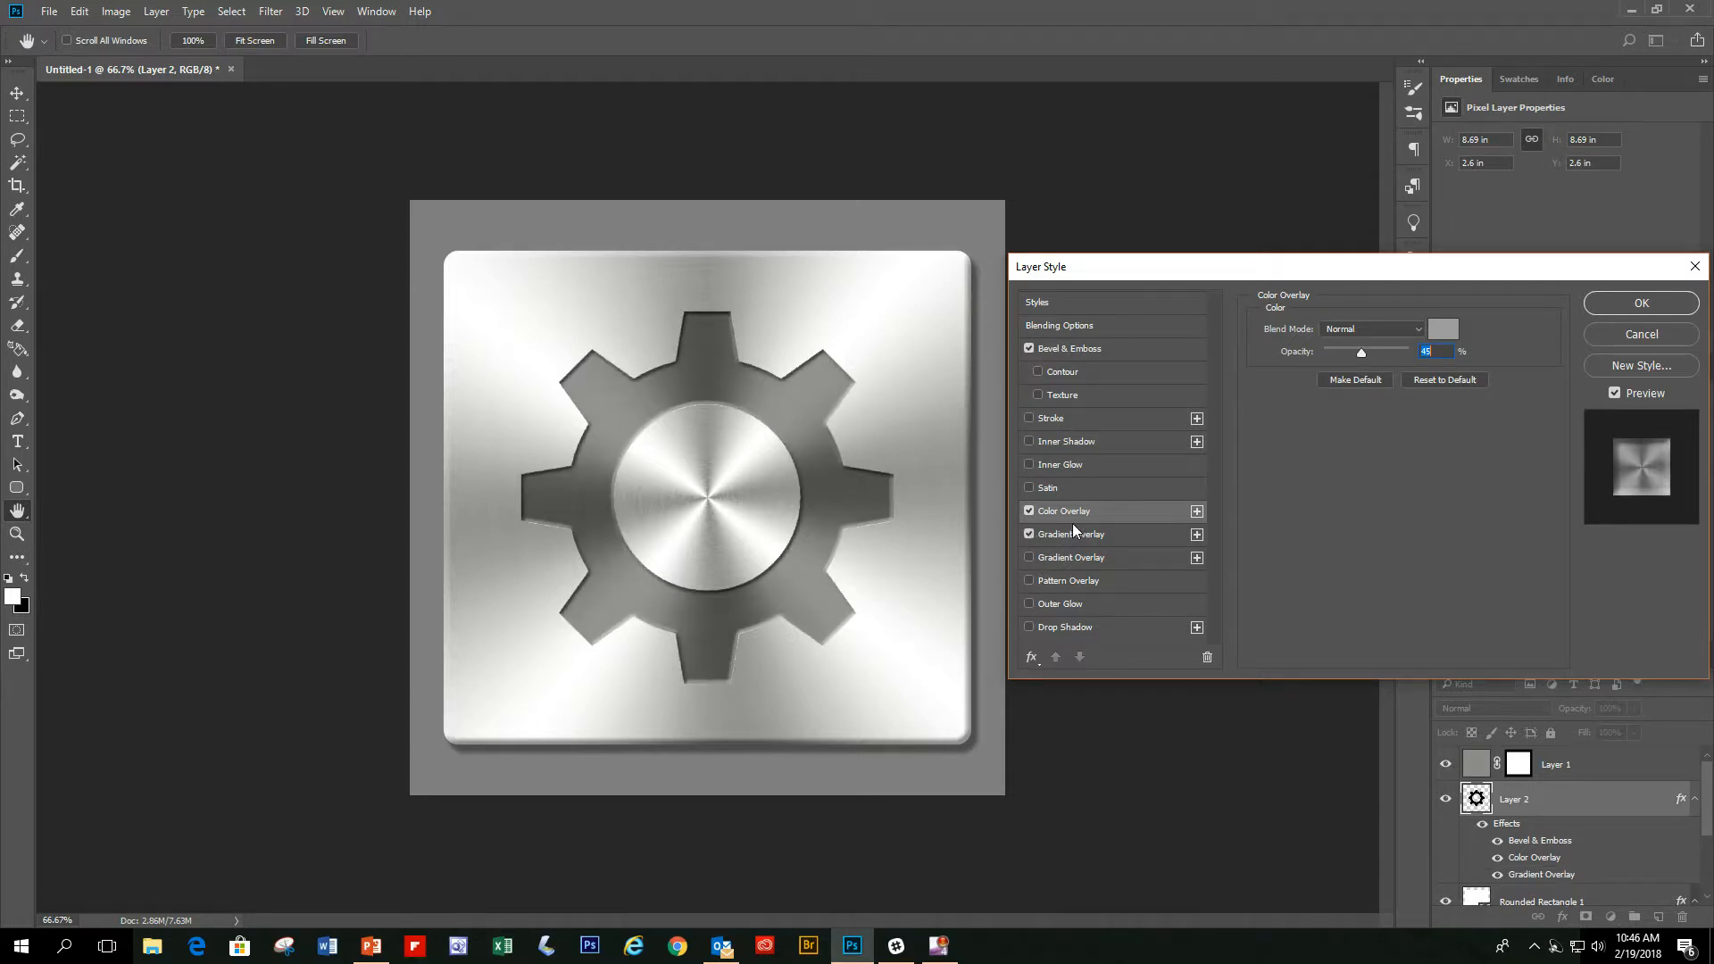
{"action": "left_click", "coordinate": [1028, 534]}
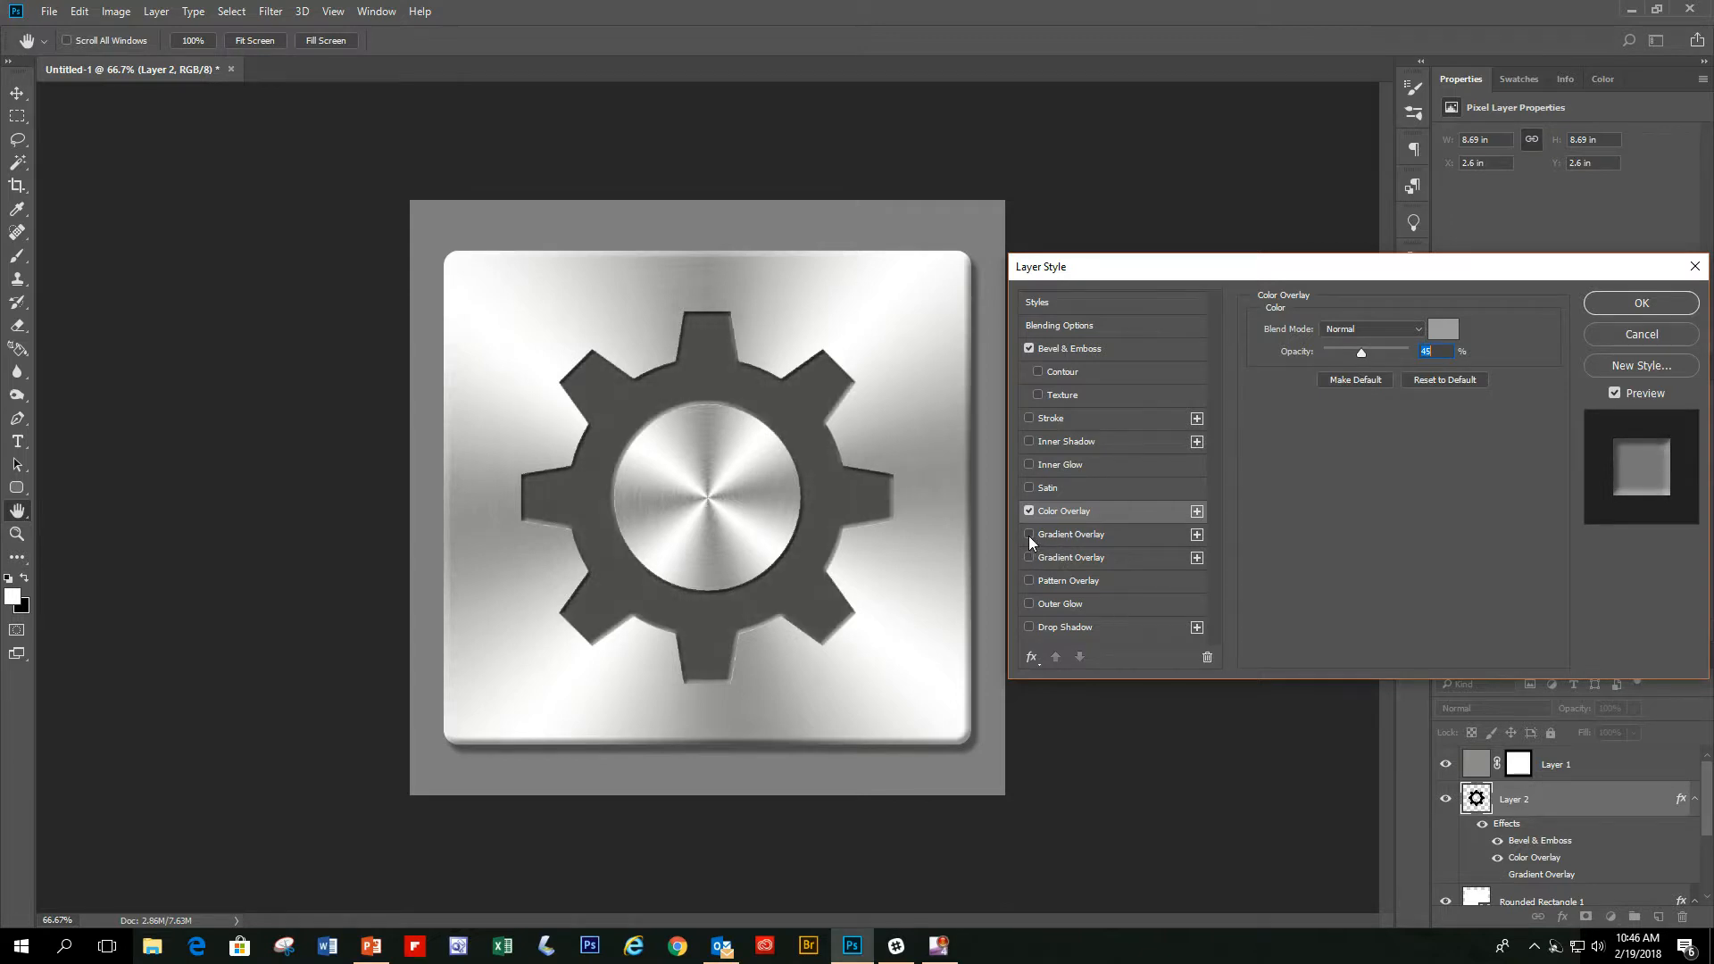
{"action": "left_click", "coordinate": [1028, 535]}
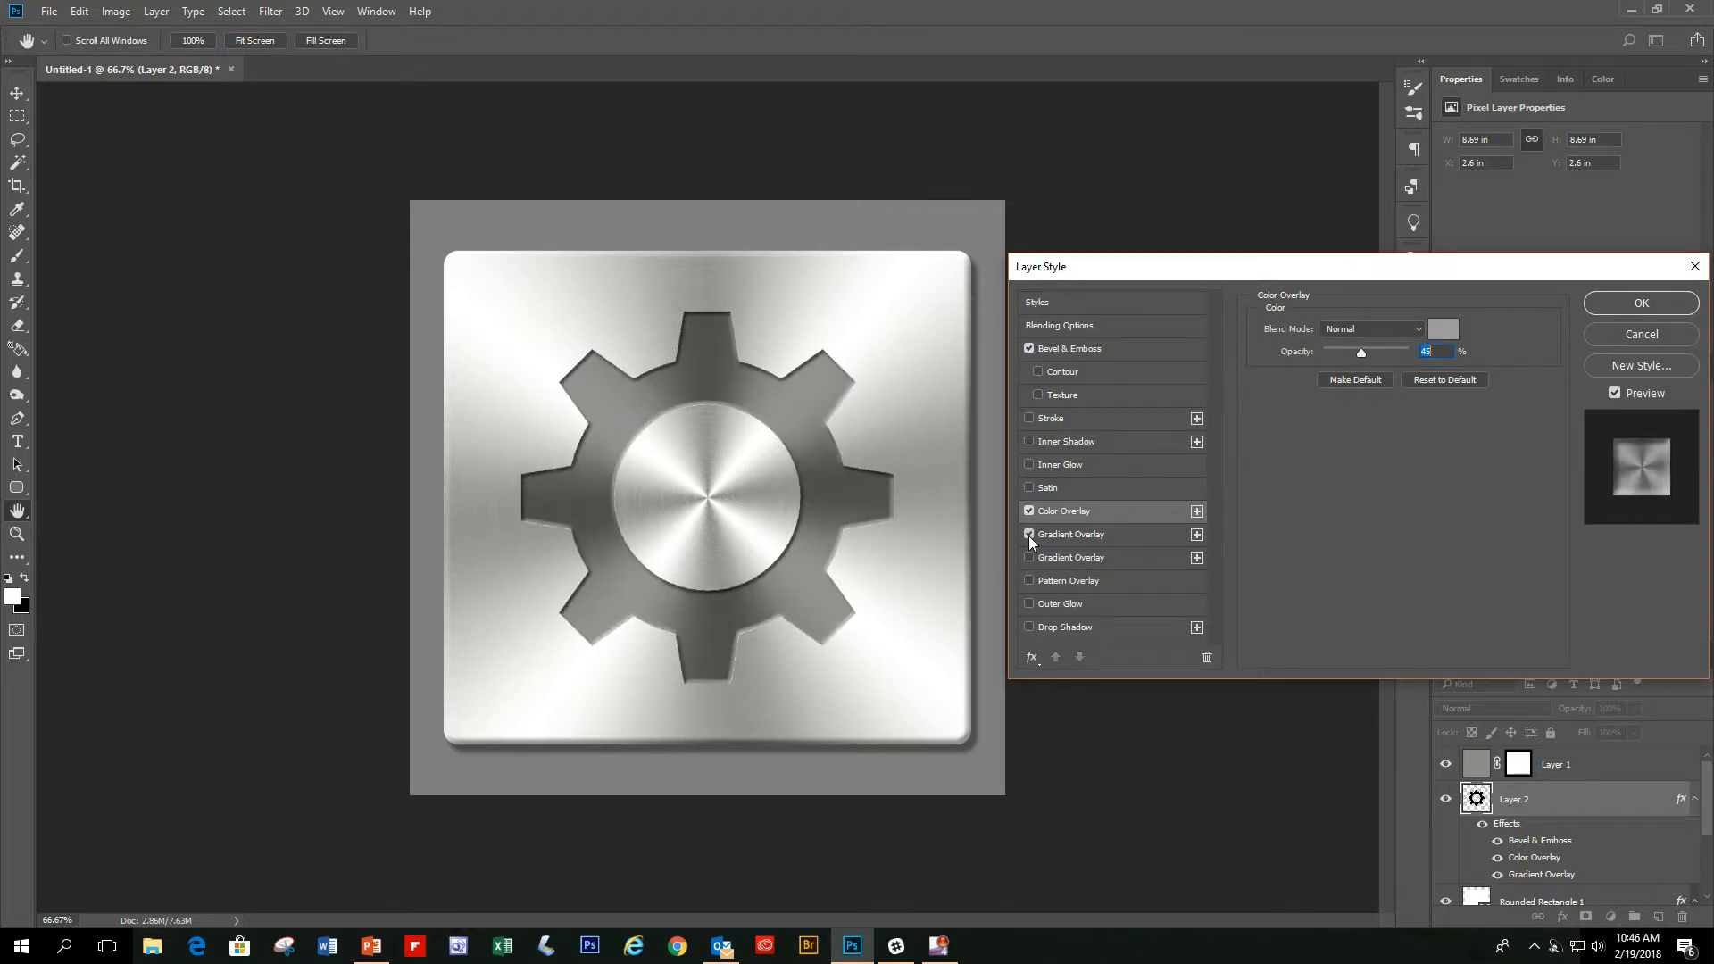
{"action": "left_click", "coordinate": [1071, 537]}
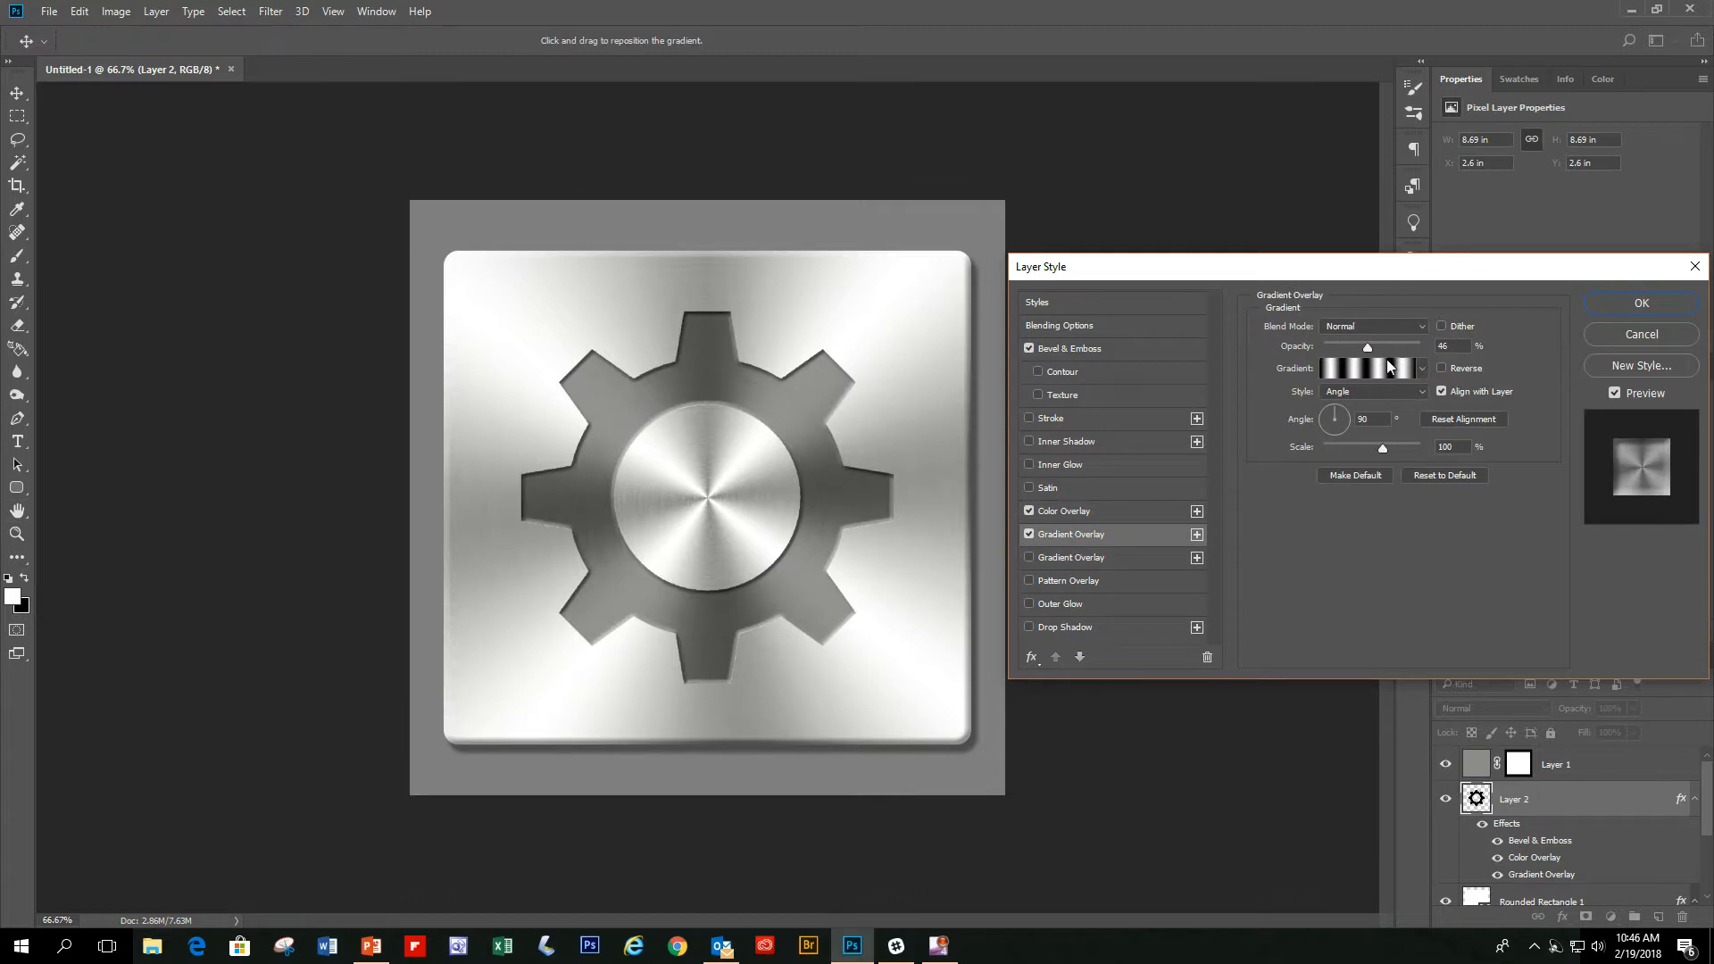
{"action": "mouse_move", "coordinate": [1369, 350]}
{"action": "left_mouse_down"}
{"action": "mouse_move", "coordinate": [1384, 345]}
{"action": "mouse_move", "coordinate": [1353, 350]}
{"action": "mouse_move", "coordinate": [1389, 354]}
{"action": "left_mouse_up"}
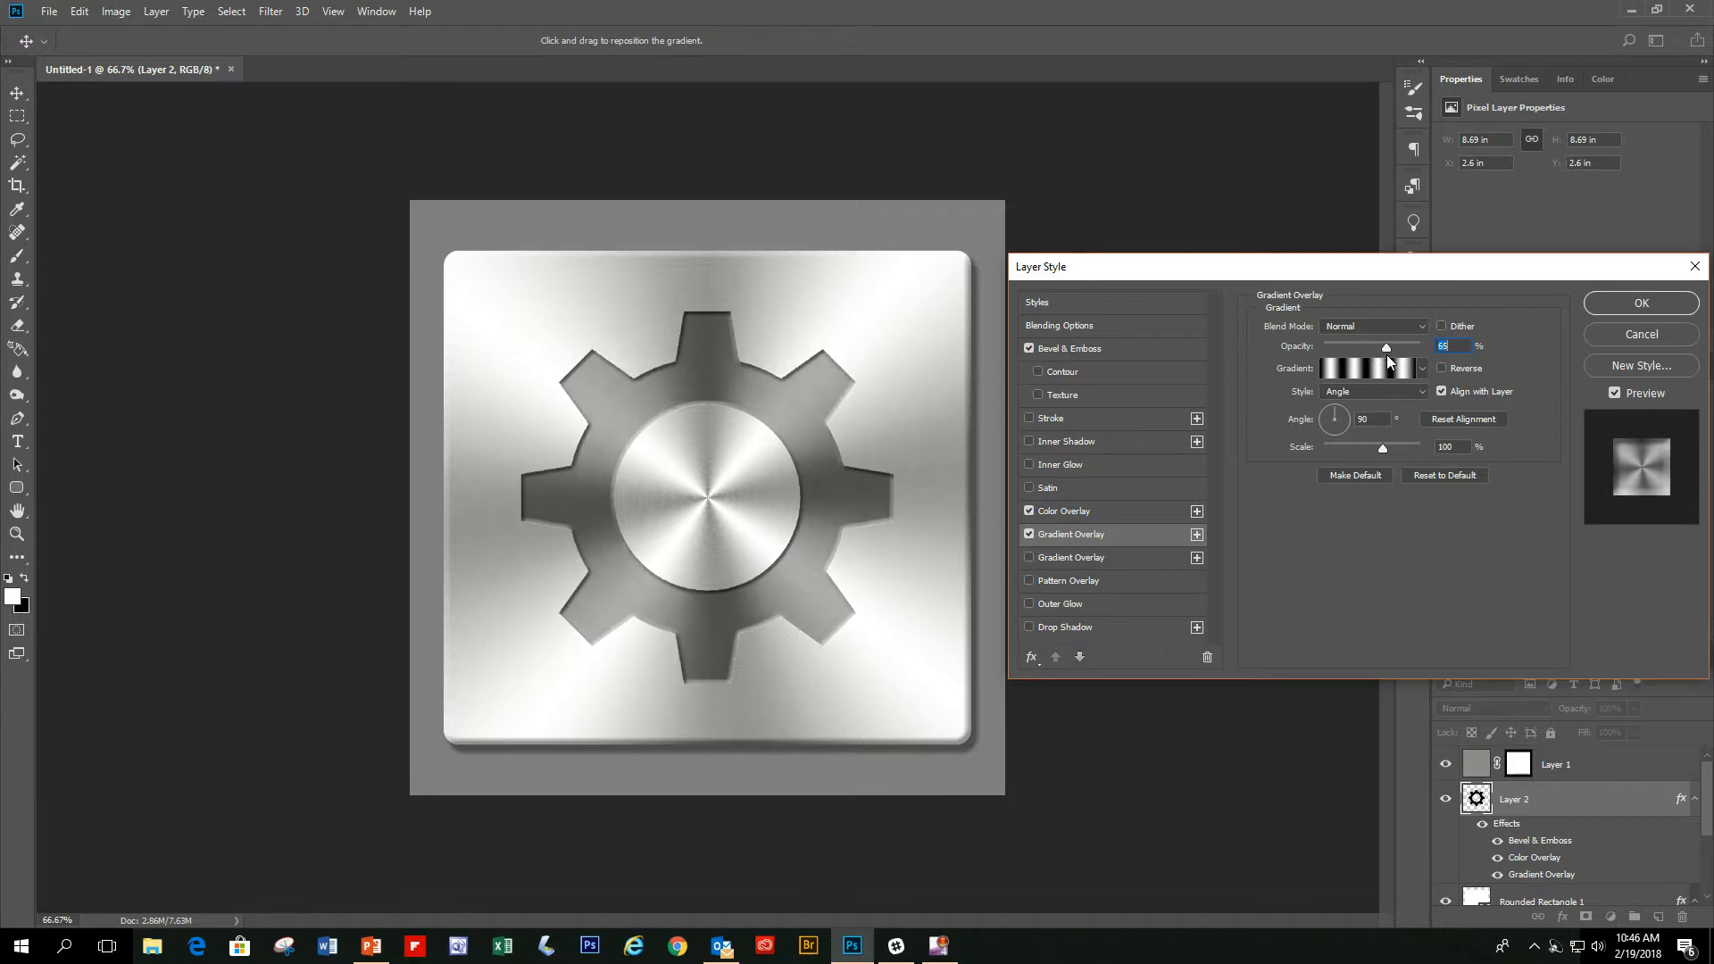
{"action": "left_click", "coordinate": [1631, 305]}
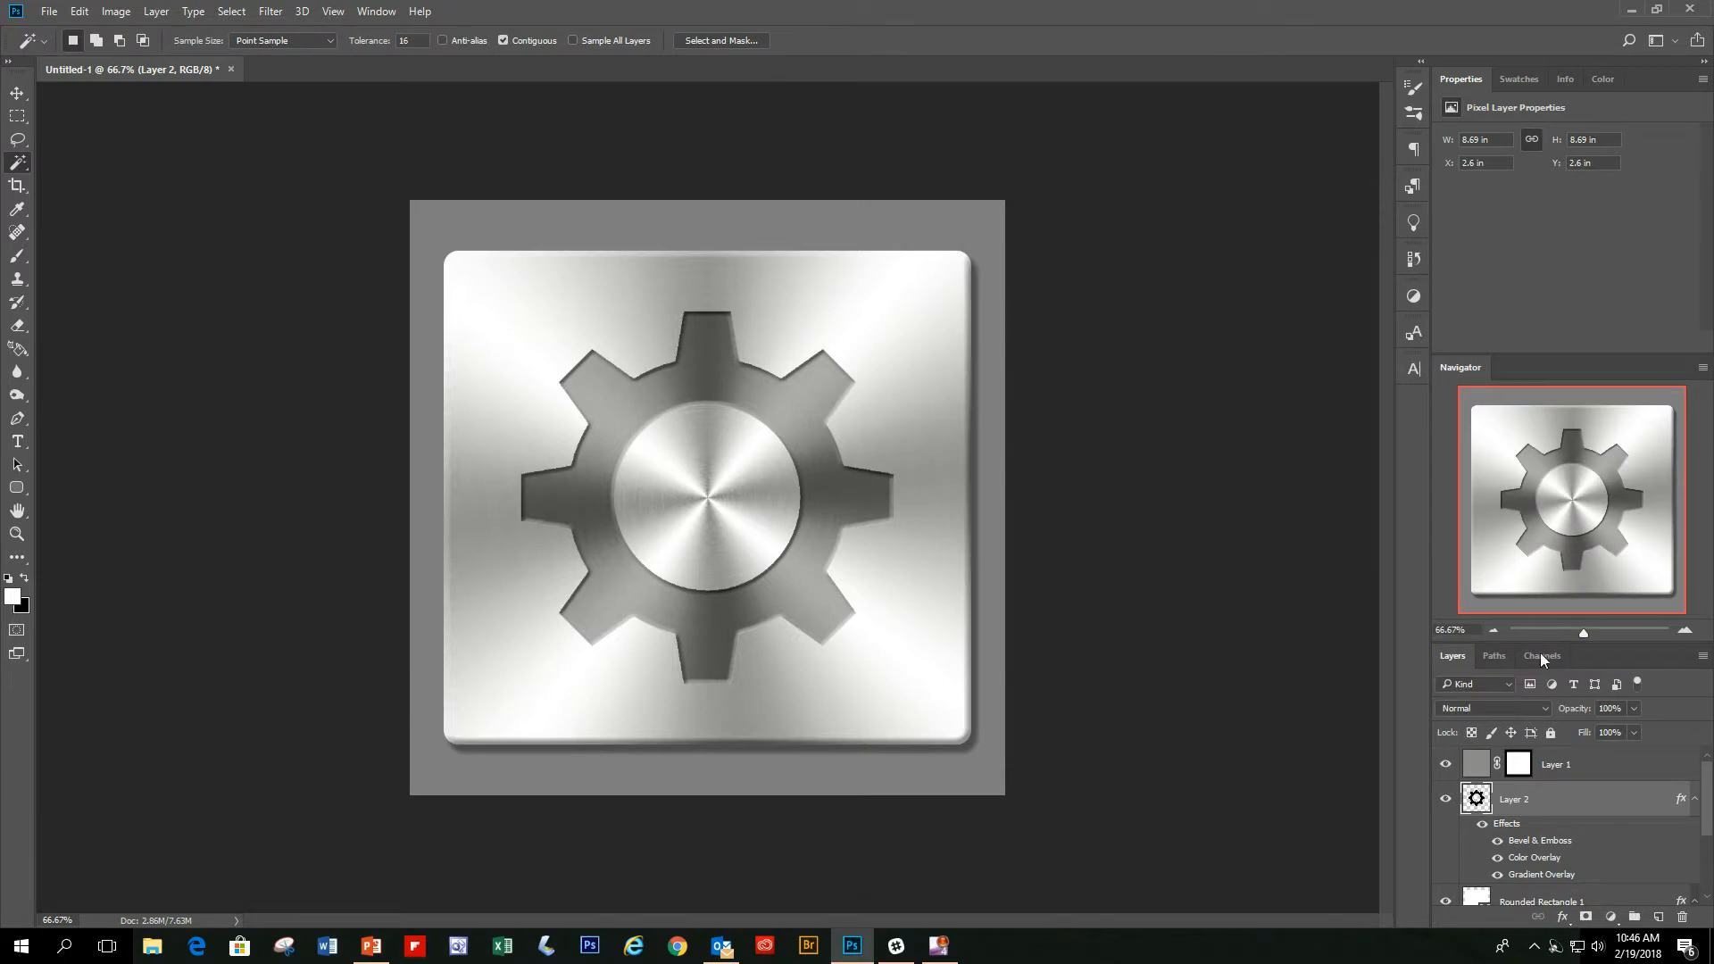
{"action": "left_click", "coordinate": [1493, 631]}
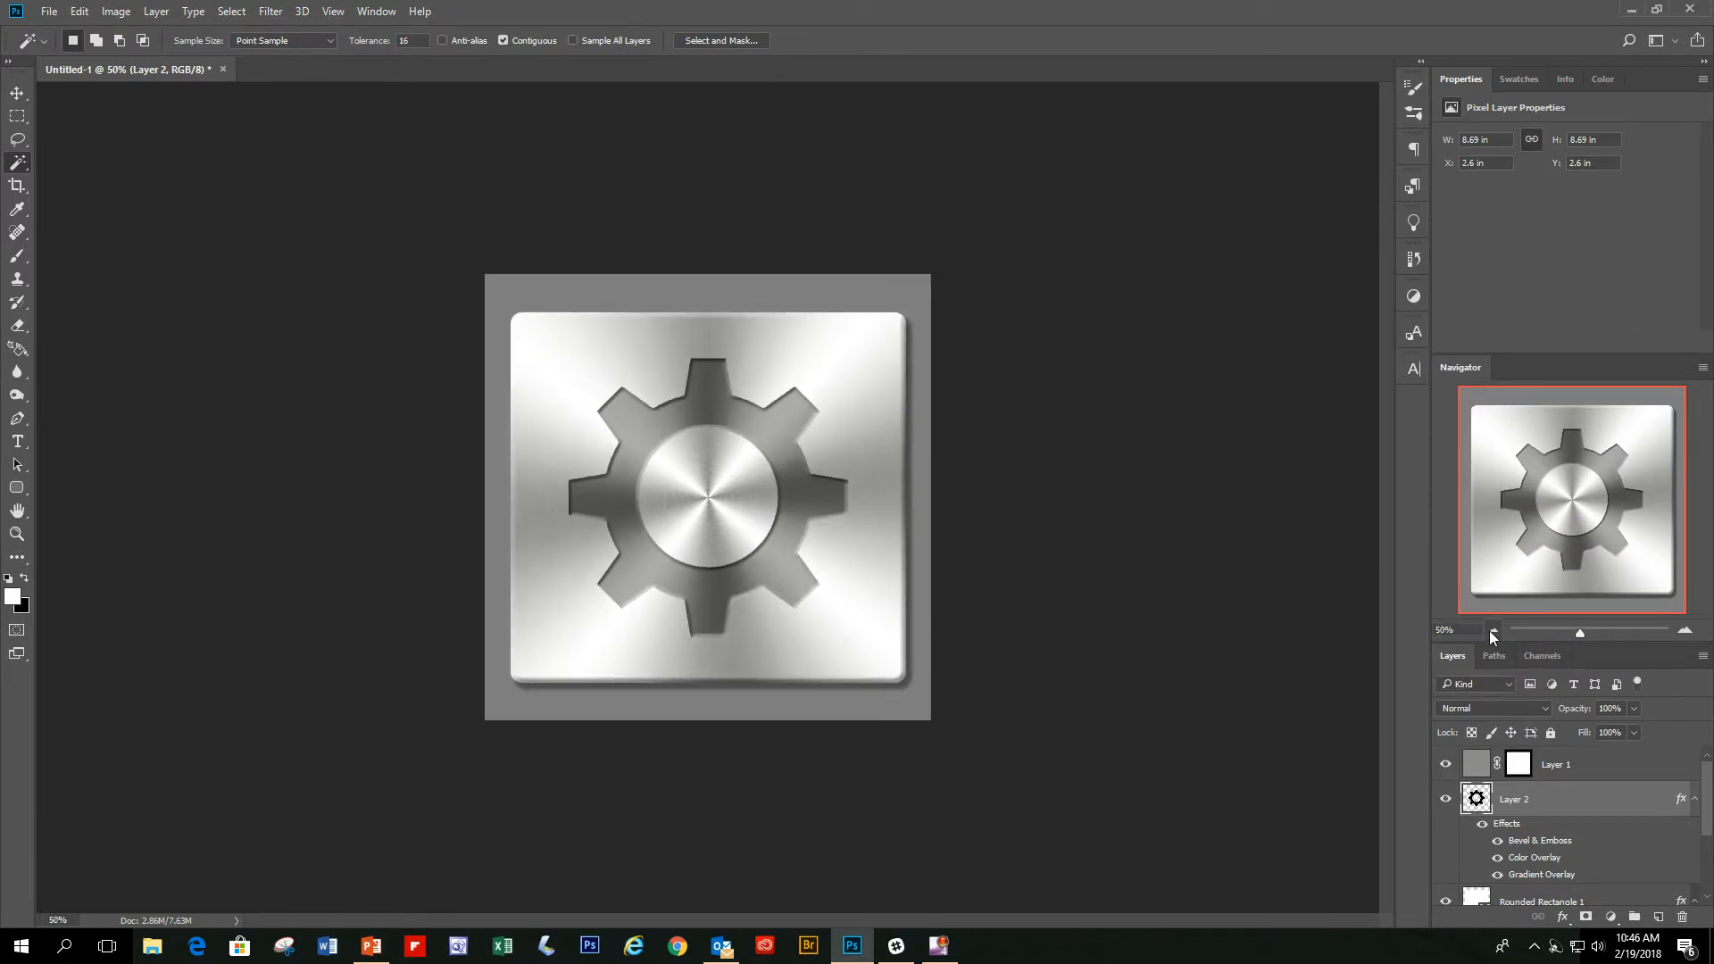
{"action": "left_click", "coordinate": [1493, 631]}
{"action": "left_click", "coordinate": [1493, 631]}
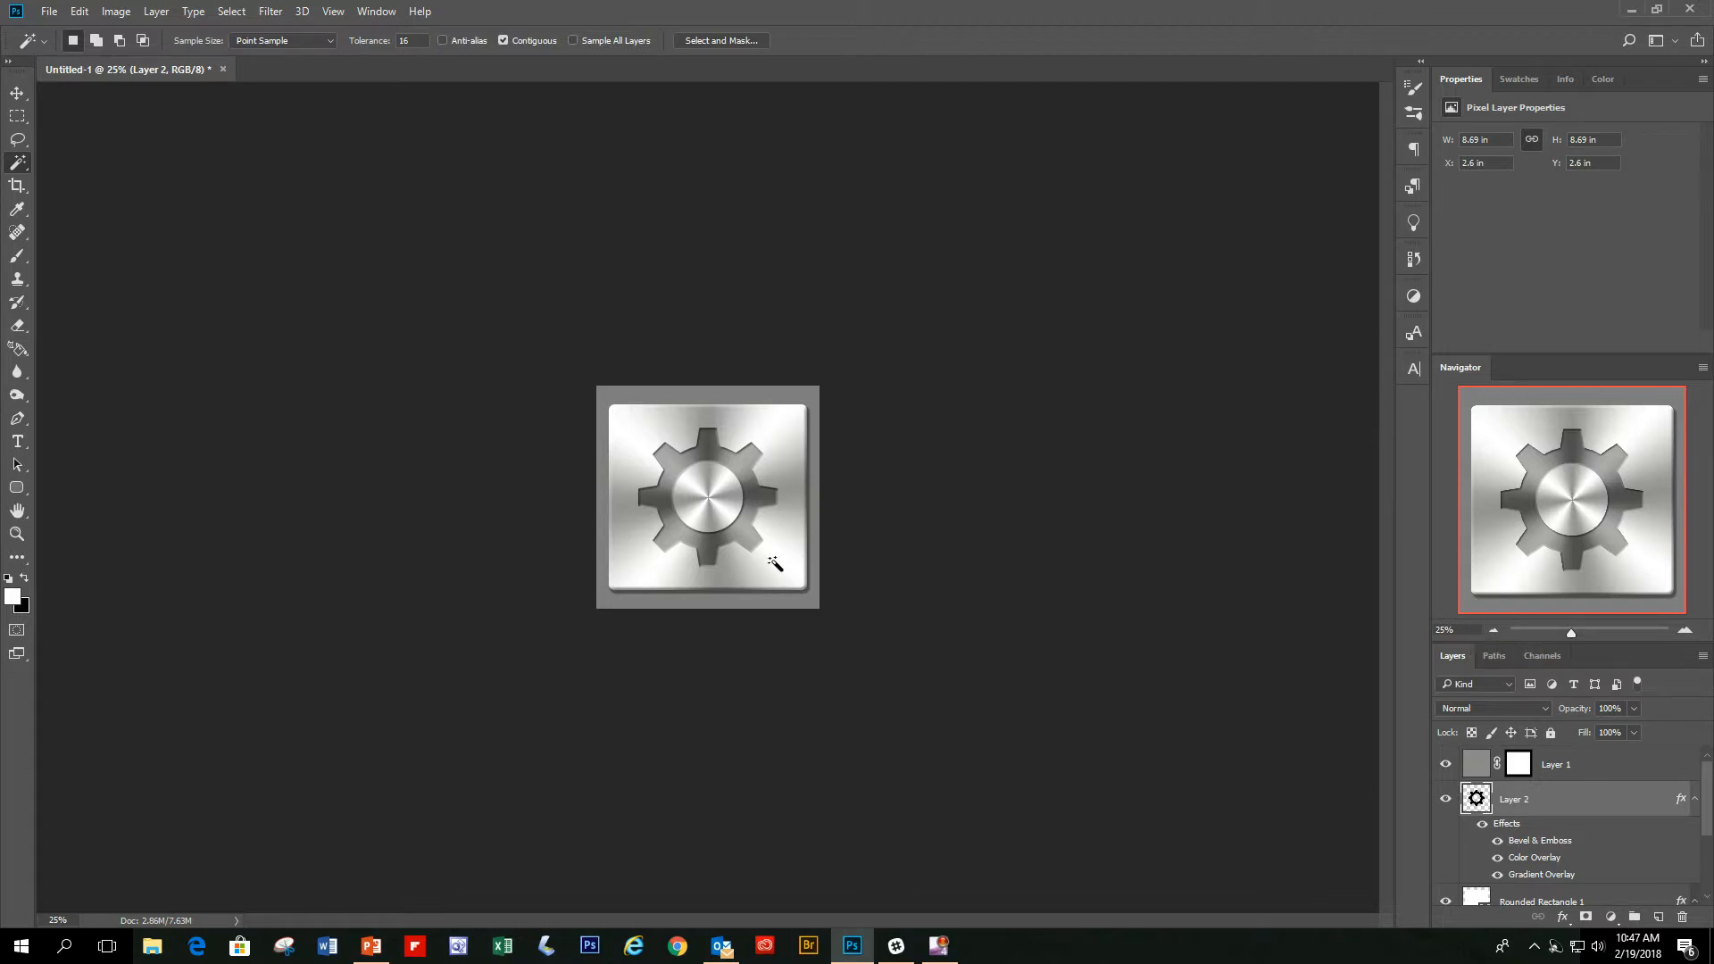
{"action": "left_click", "coordinate": [1684, 631]}
{"action": "left_click", "coordinate": [1685, 631]}
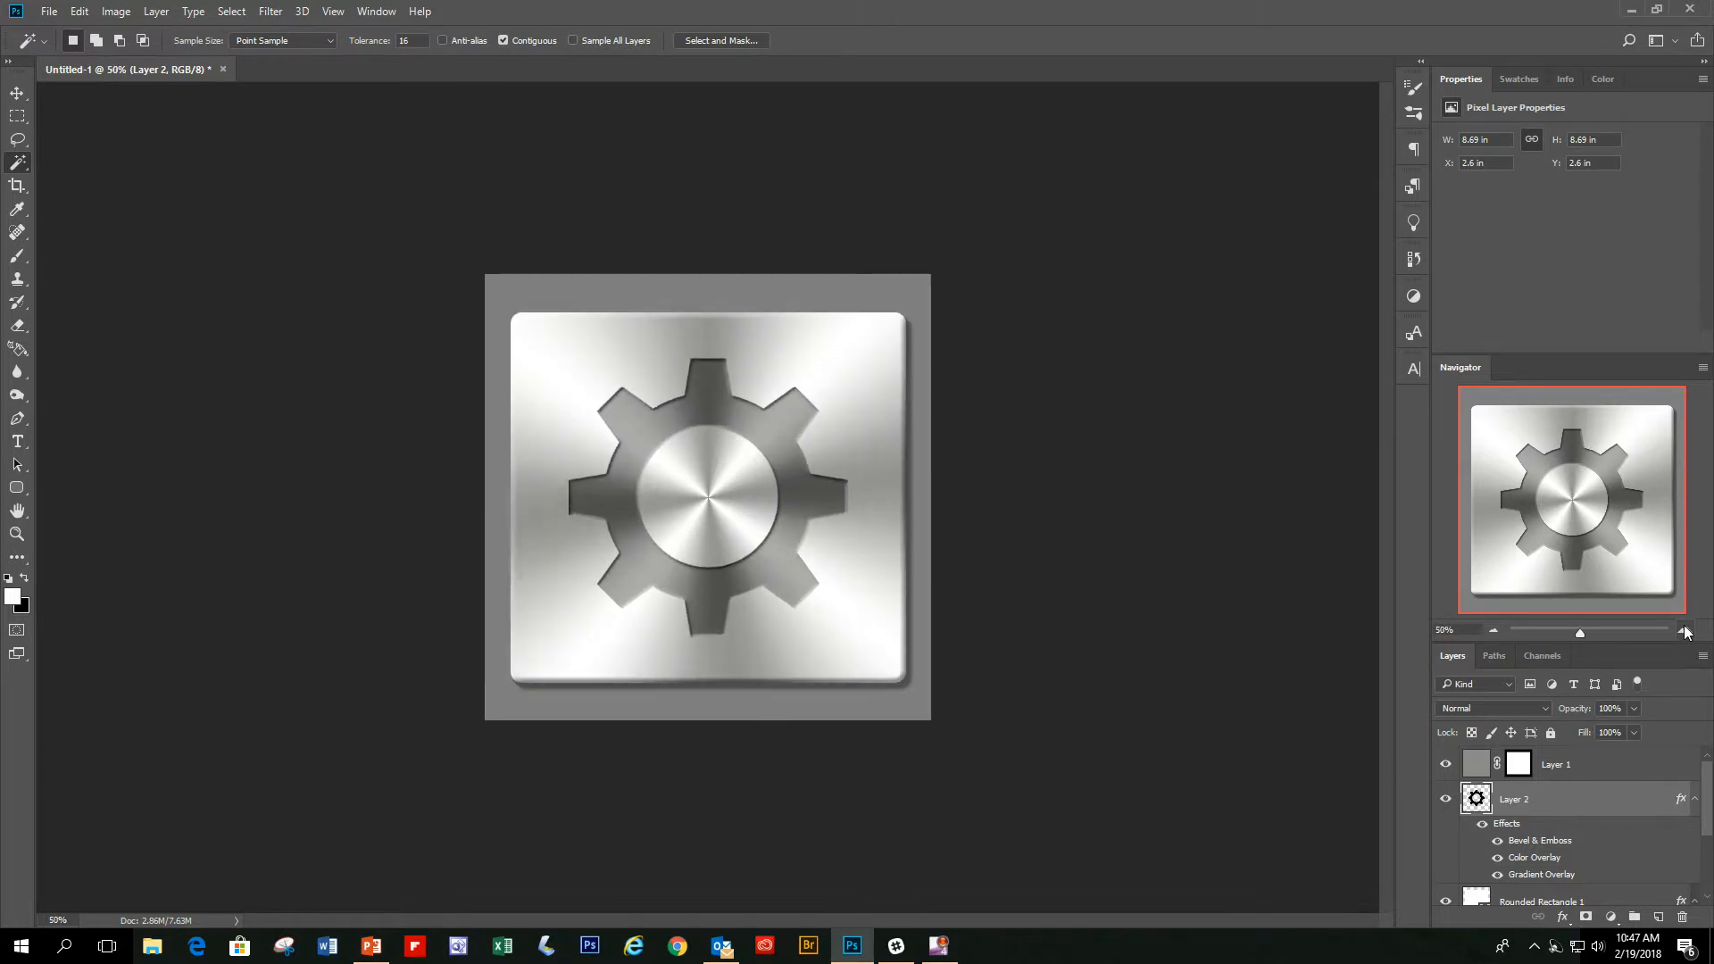
{"action": "left_click", "coordinate": [1685, 630]}
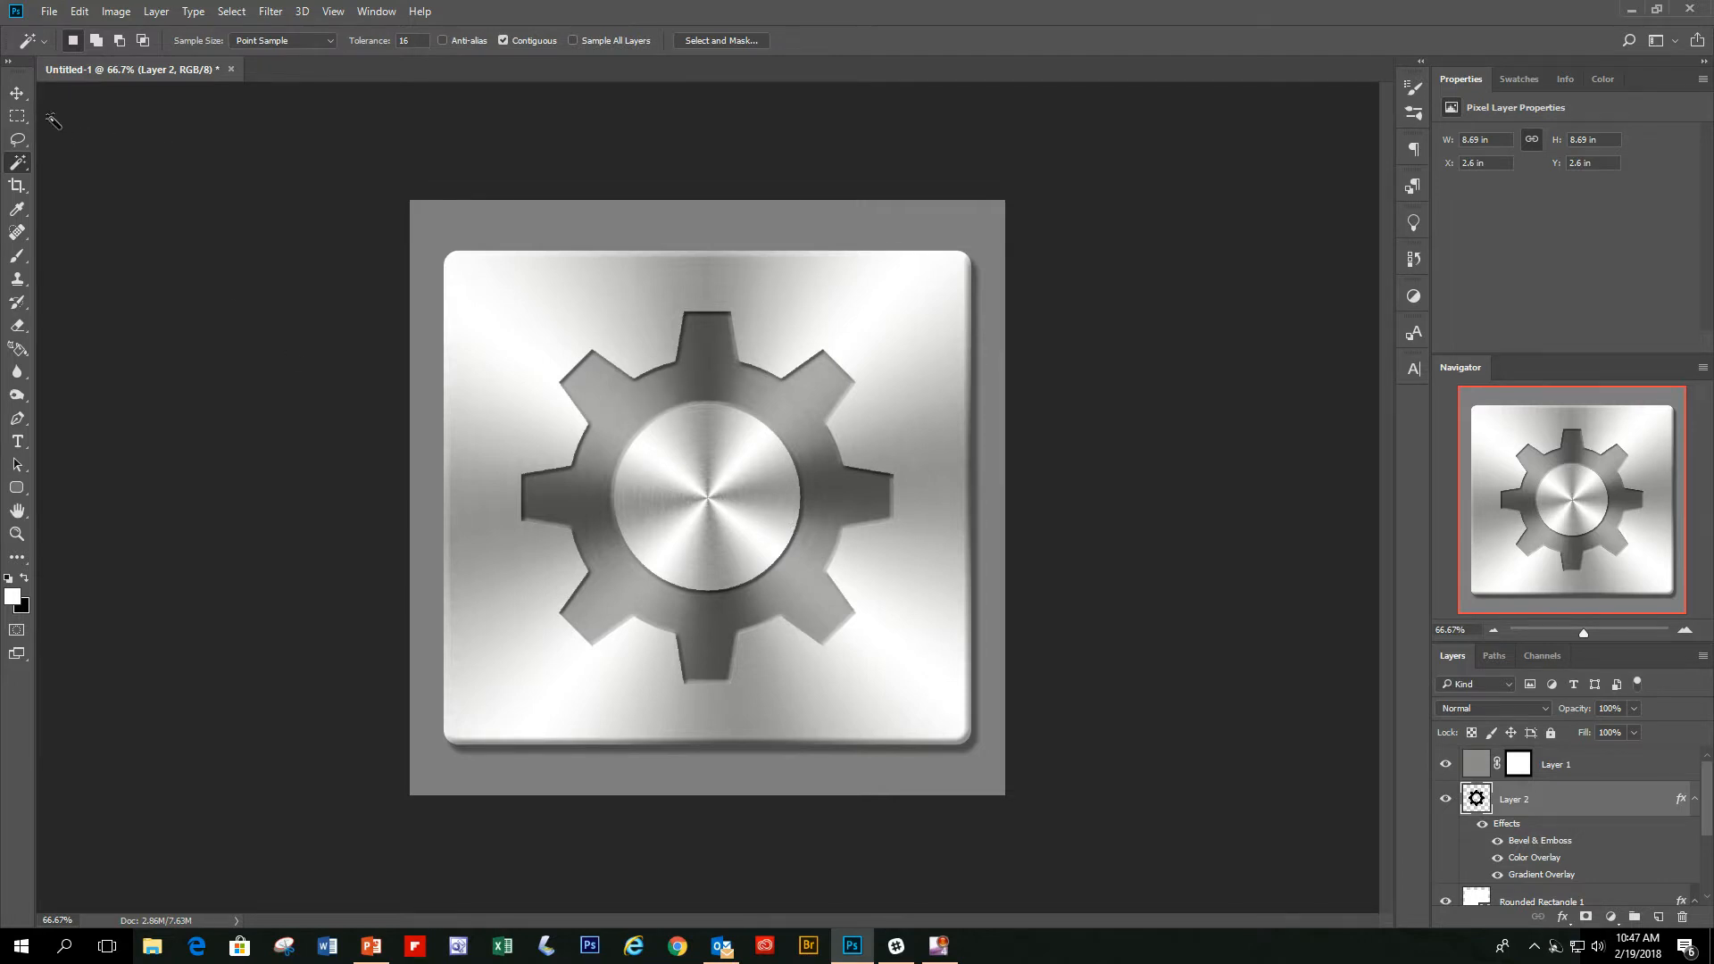
{"action": "left_click", "coordinate": [17, 93]}
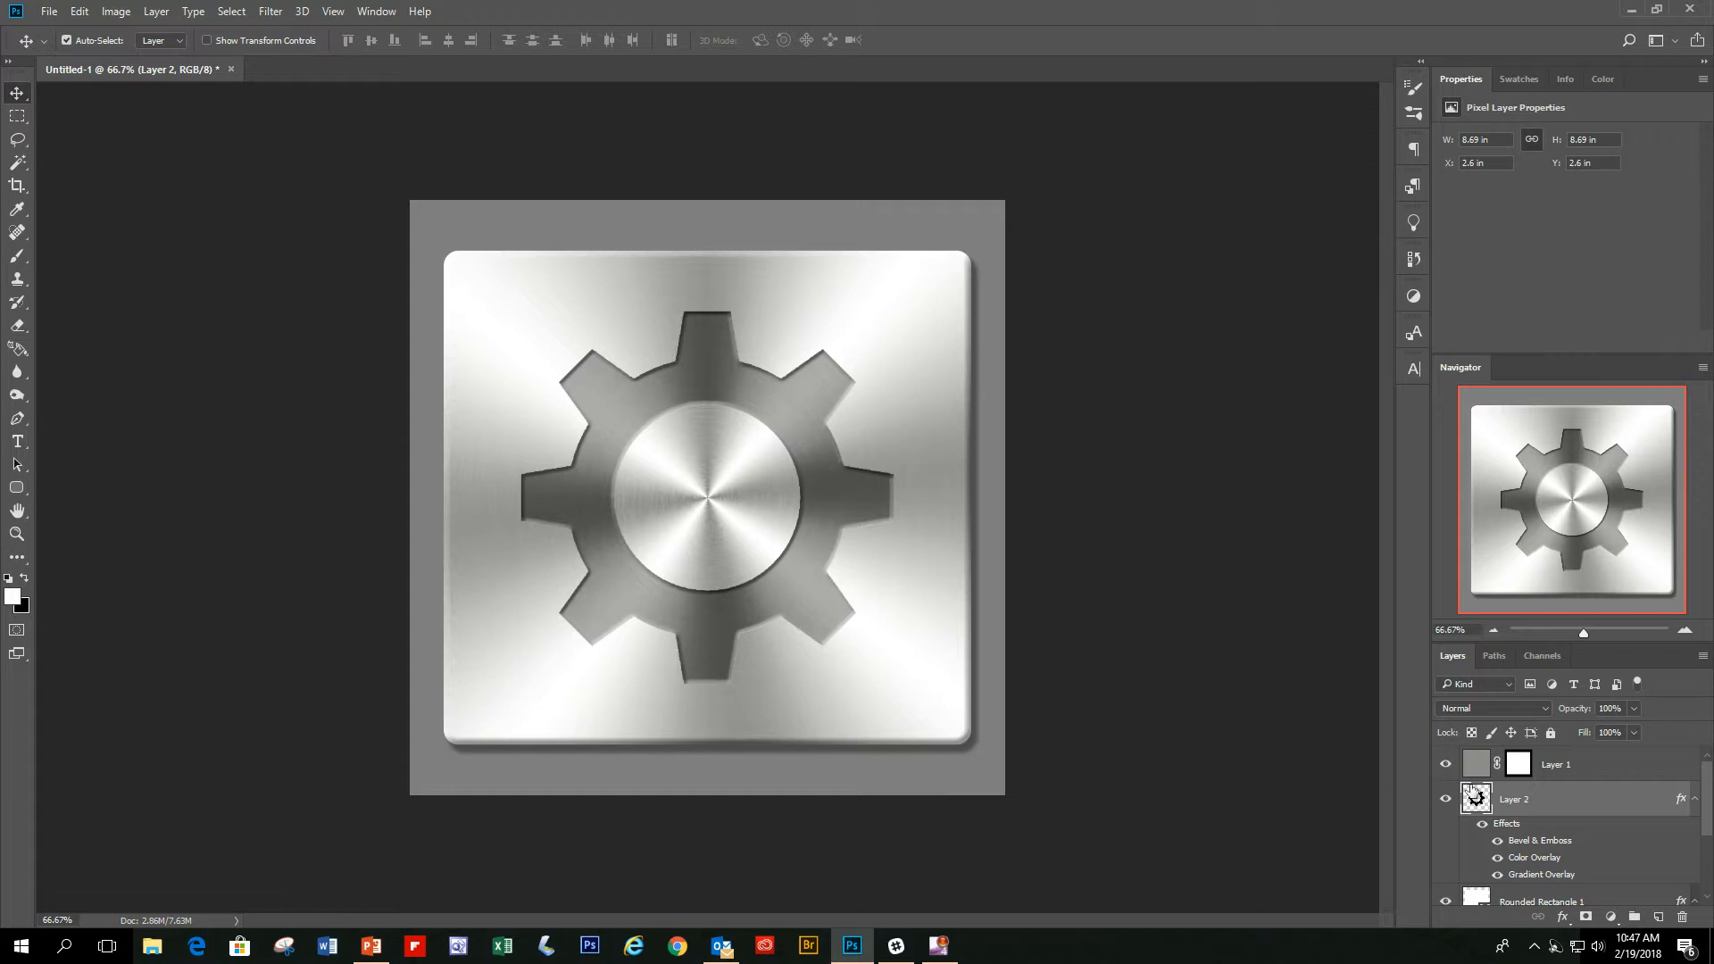
- Try reddish, blue and dark navy Color Overlay colours on the gear layer, discard the colour change and close the layer style
{"action": "double_click", "coordinate": [1538, 860]}
{"action": "left_click_drag", "start_coordinate": [1309, 276], "coordinate": [1325, 271]}
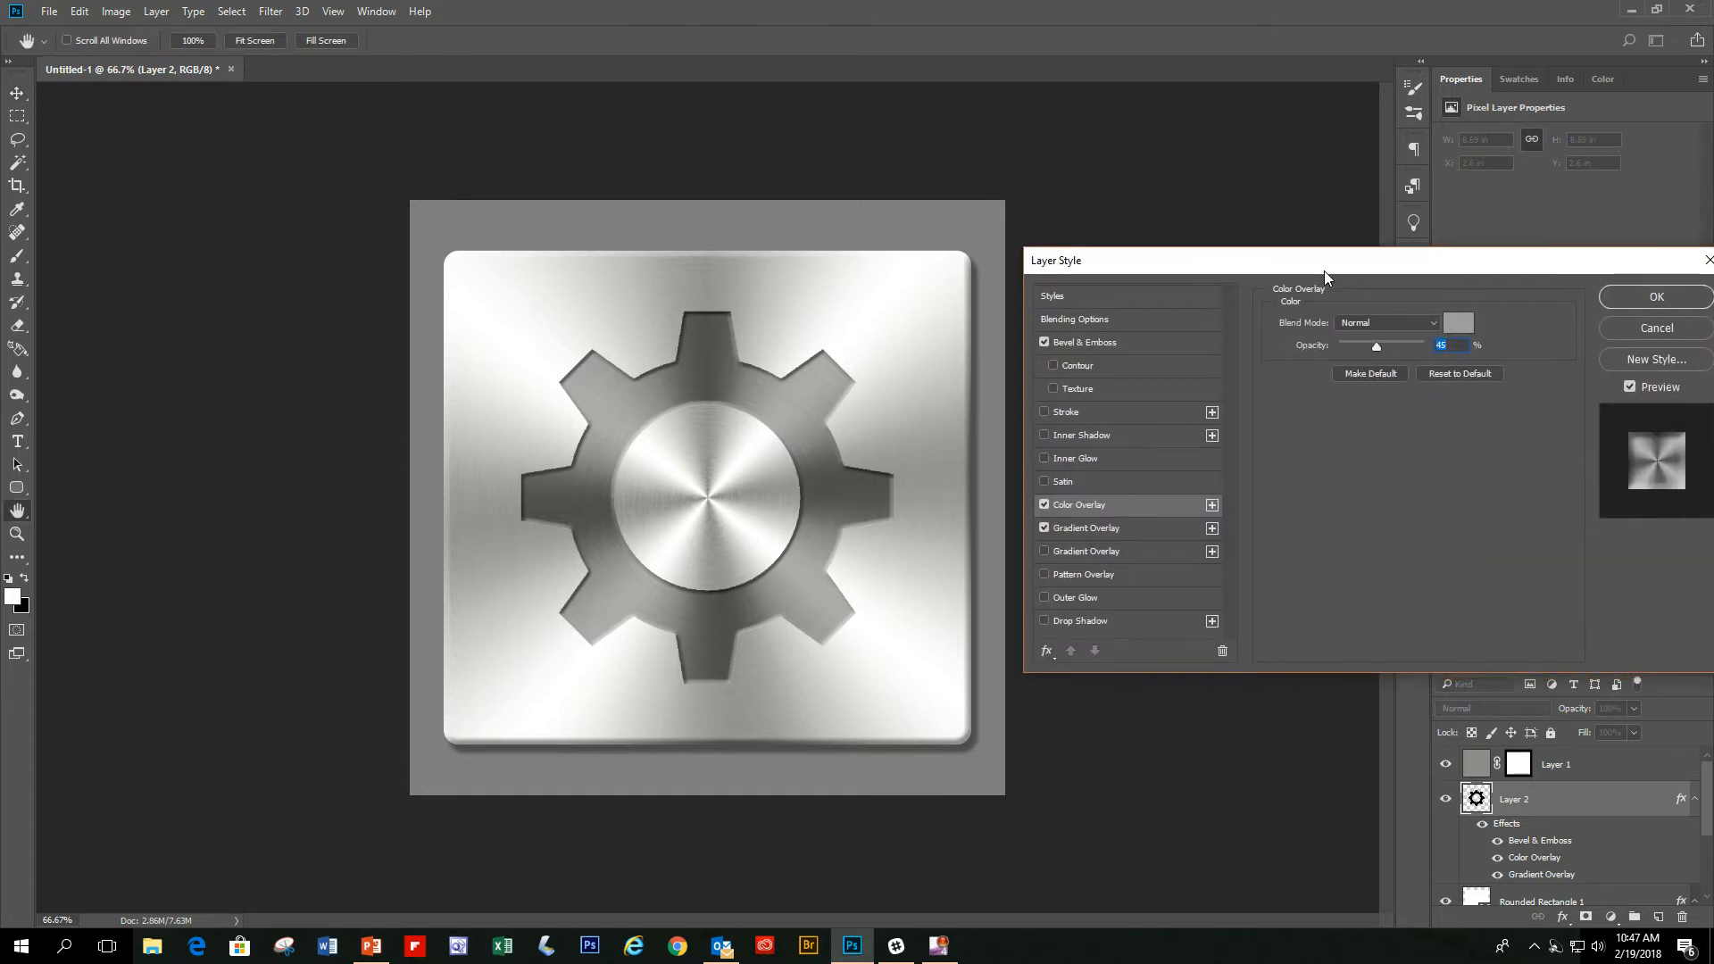
{"action": "left_click", "coordinate": [1113, 505]}
{"action": "left_click", "coordinate": [1459, 327]}
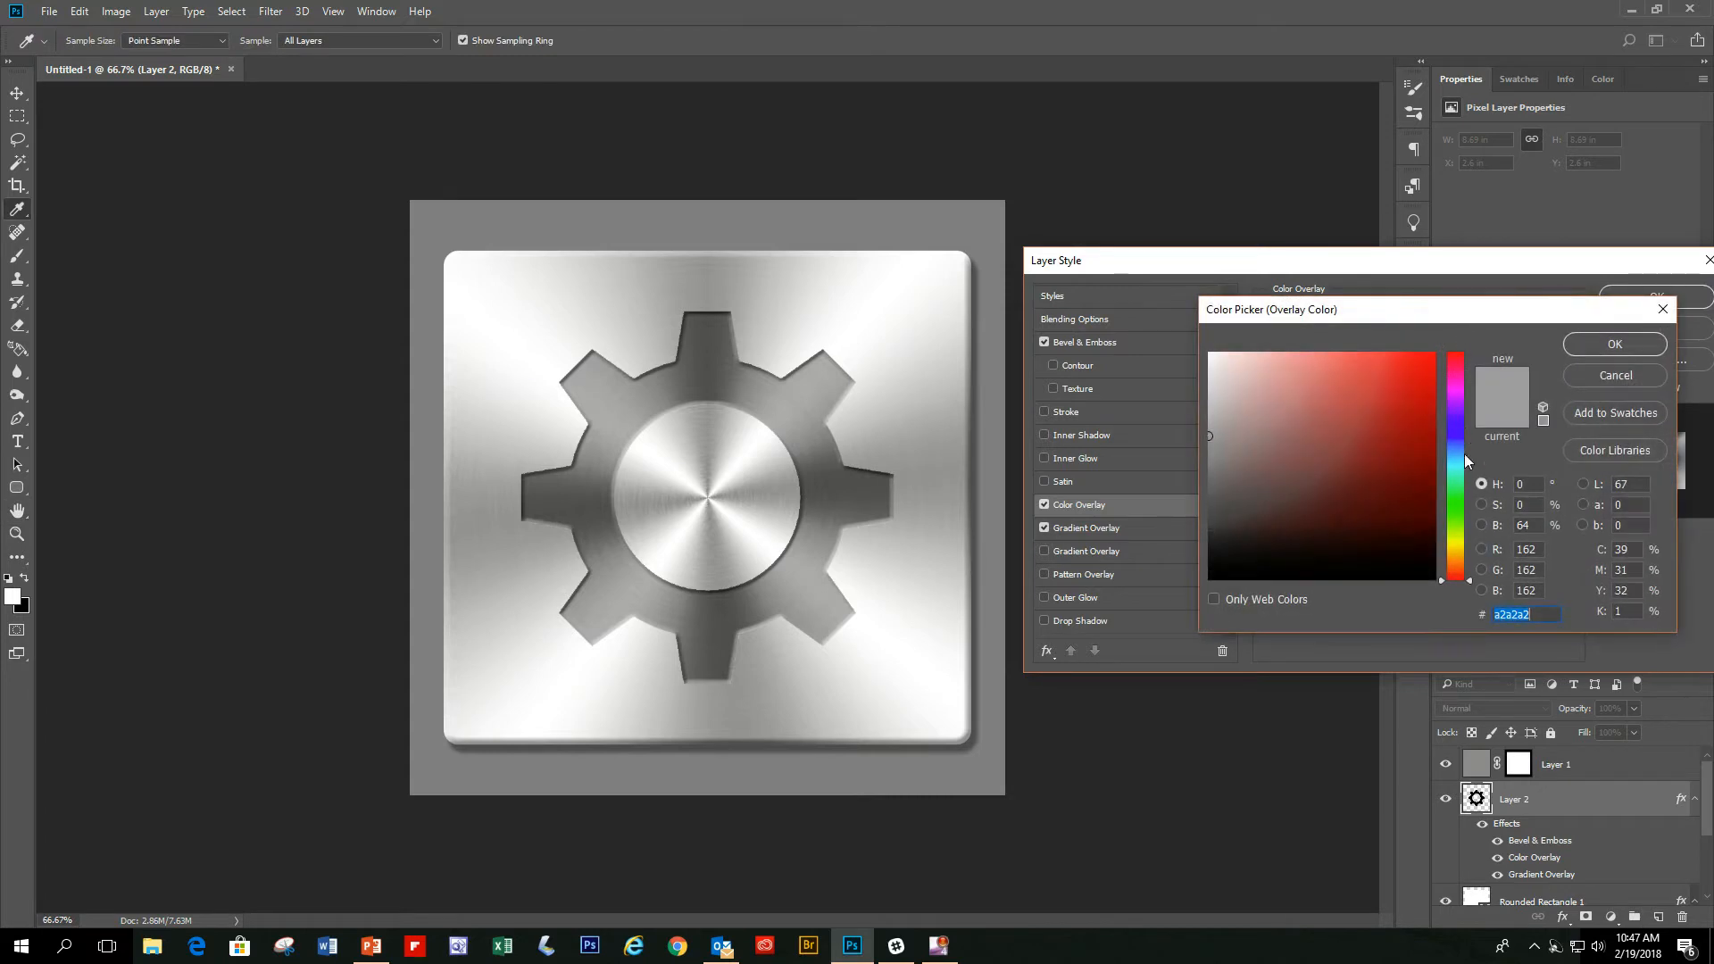
{"action": "left_click", "coordinate": [1426, 422]}
{"action": "mouse_move", "coordinate": [1427, 422]}
{"action": "left_mouse_down"}
{"action": "mouse_move", "coordinate": [1391, 499]}
{"action": "mouse_move", "coordinate": [1345, 445]}
{"action": "mouse_move", "coordinate": [1367, 552]}
{"action": "mouse_move", "coordinate": [1307, 514]}
{"action": "mouse_move", "coordinate": [1293, 427]}
{"action": "left_mouse_up"}
{"action": "left_click", "coordinate": [1458, 431]}
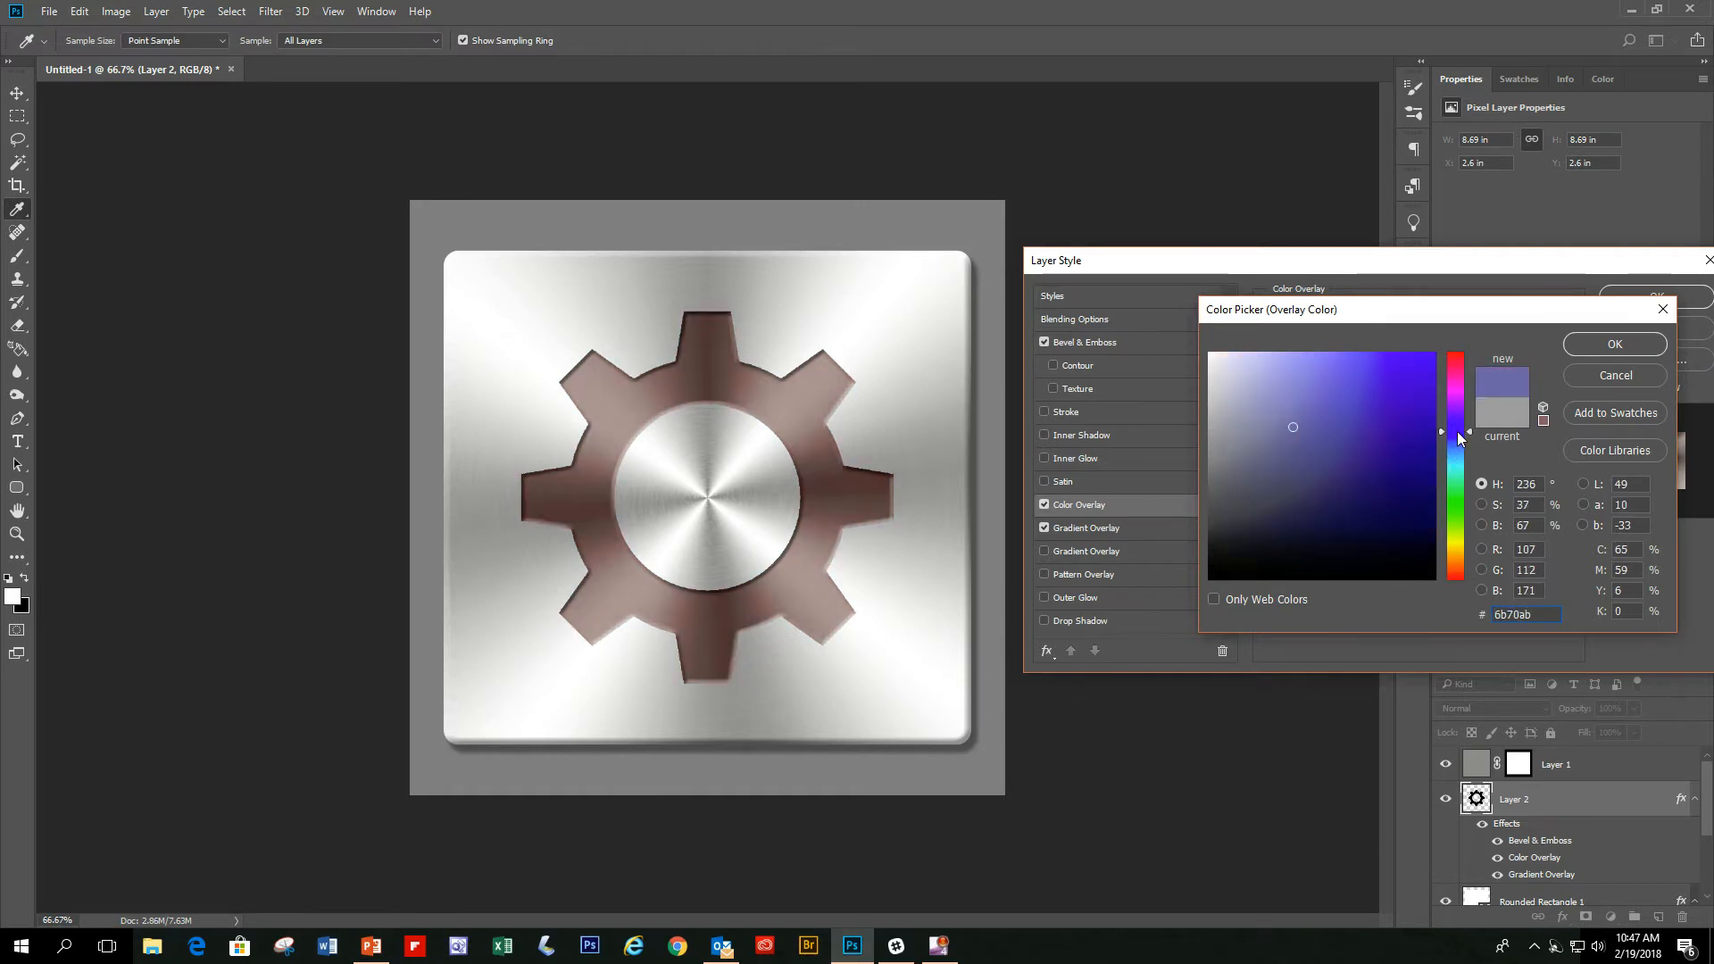
{"action": "left_click", "coordinate": [1406, 509]}
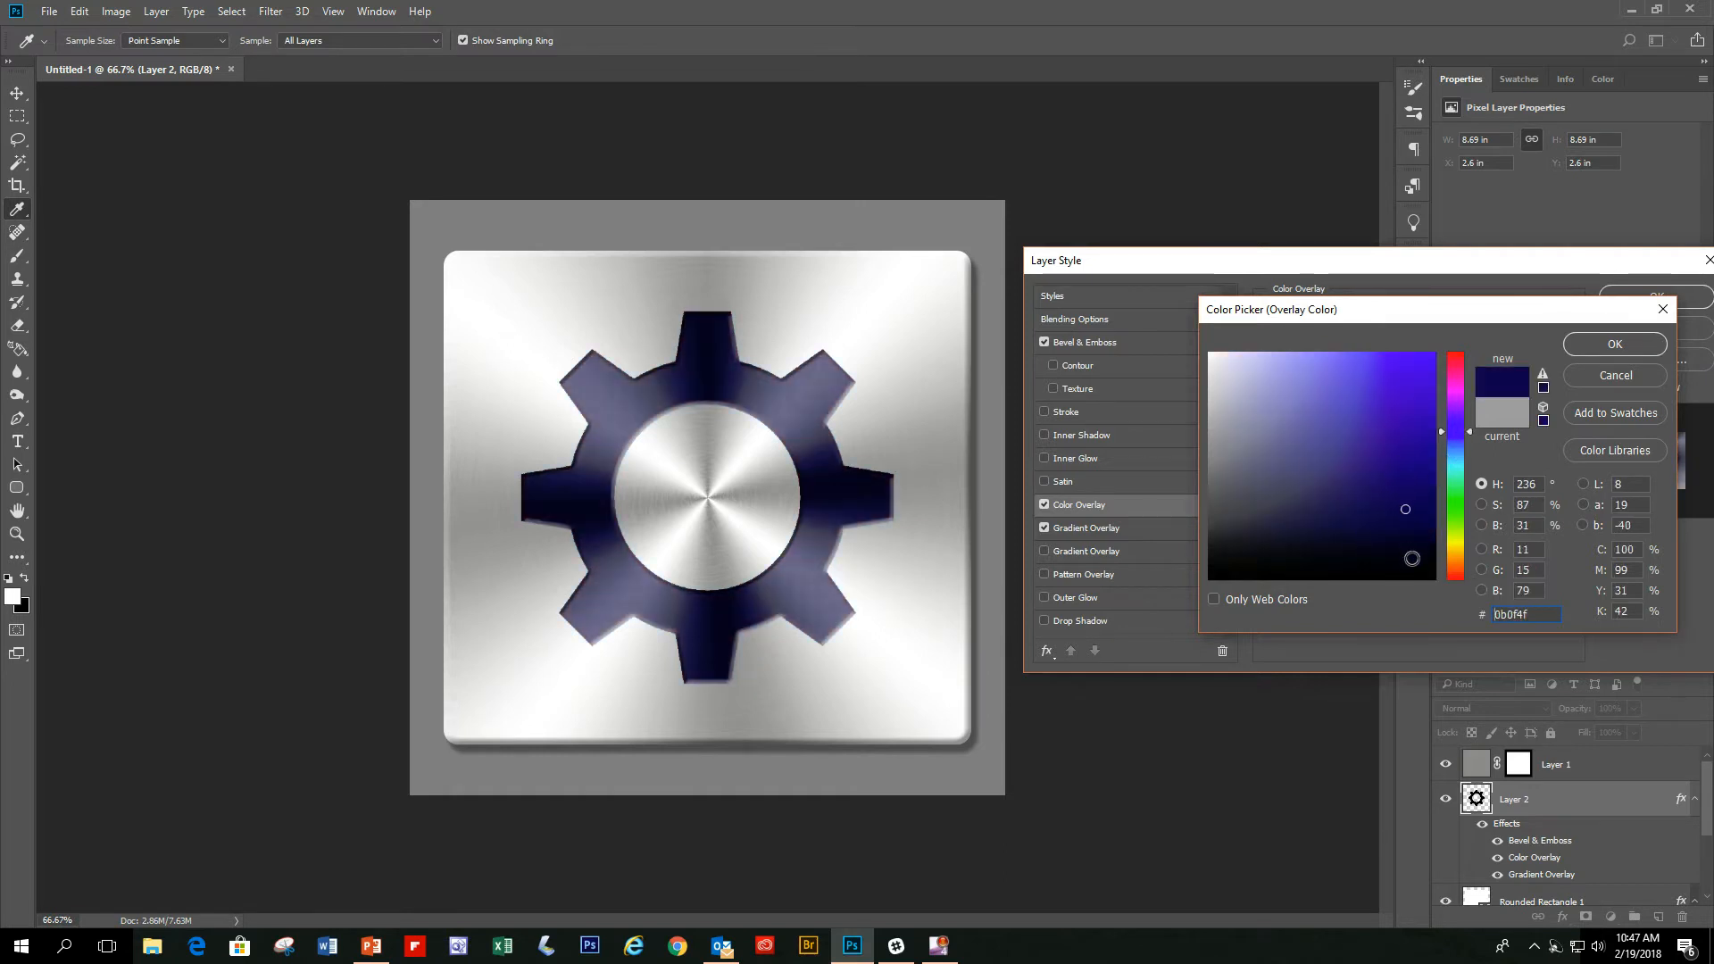
{"action": "left_click", "coordinate": [1457, 527]}
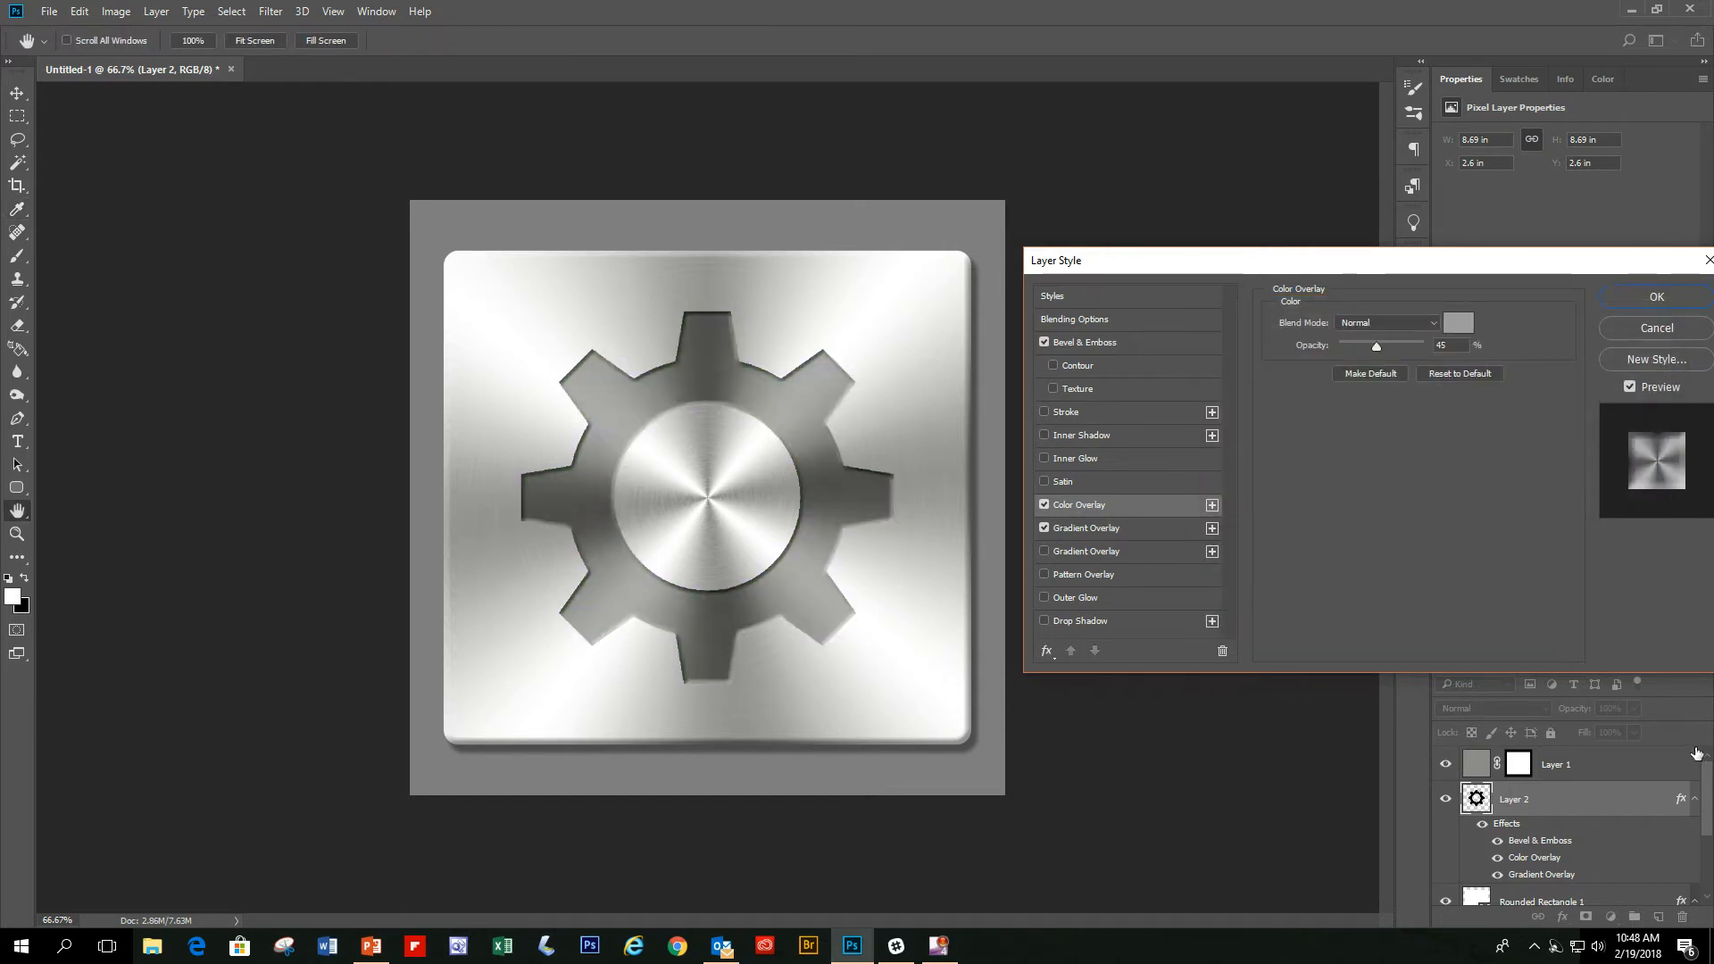
{"action": "left_click_drag", "start_coordinate": [1630, 258], "coordinate": [1561, 250]}
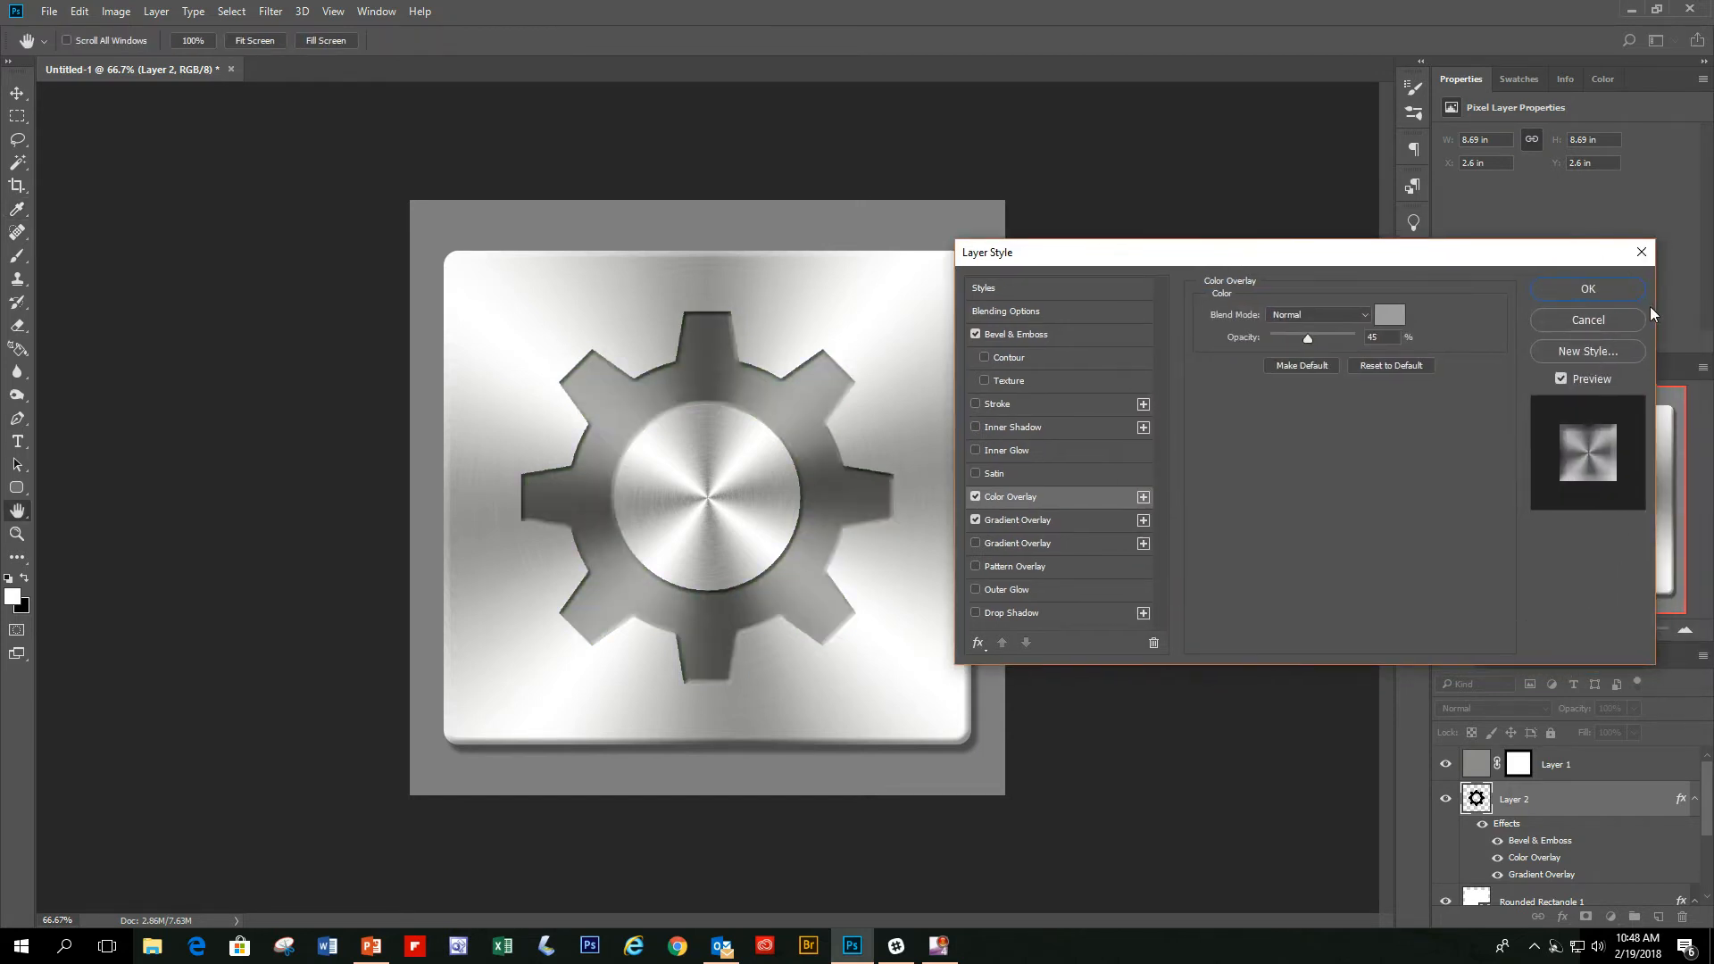
{"action": "left_click", "coordinate": [1588, 288]}
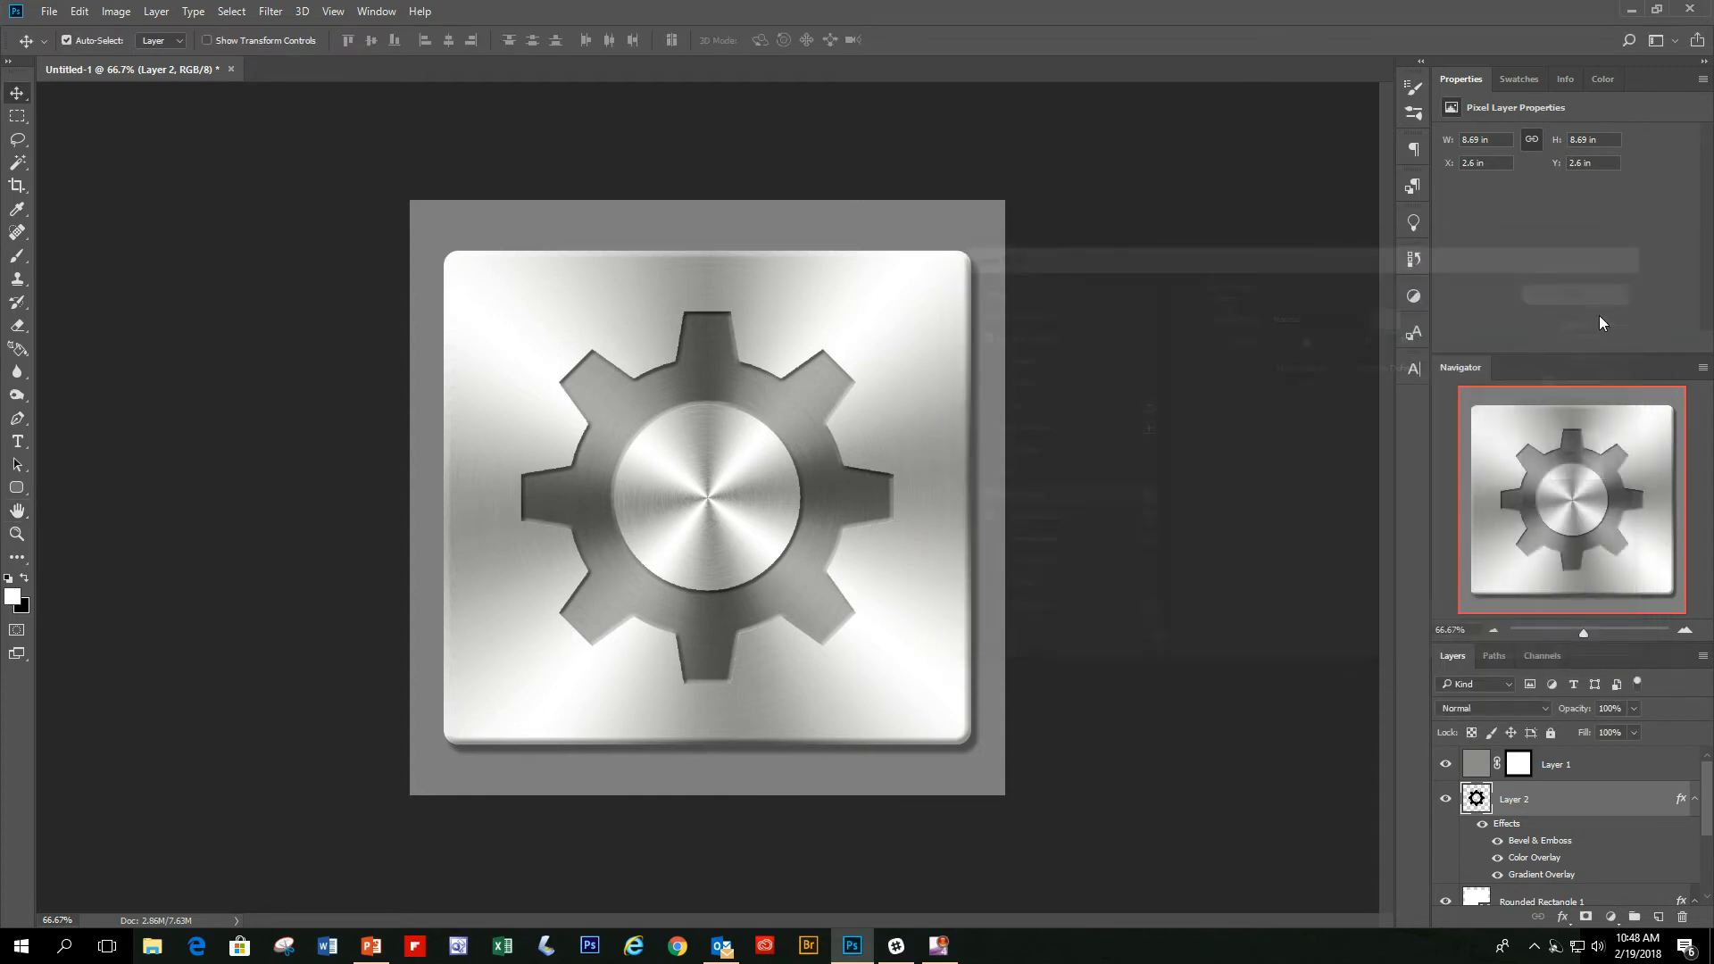
- Add a gray Color Overlay in Normal blend mode at 45% opacity to Layer 1, above the gear layer
{"action": "left_click", "coordinate": [1656, 768]}
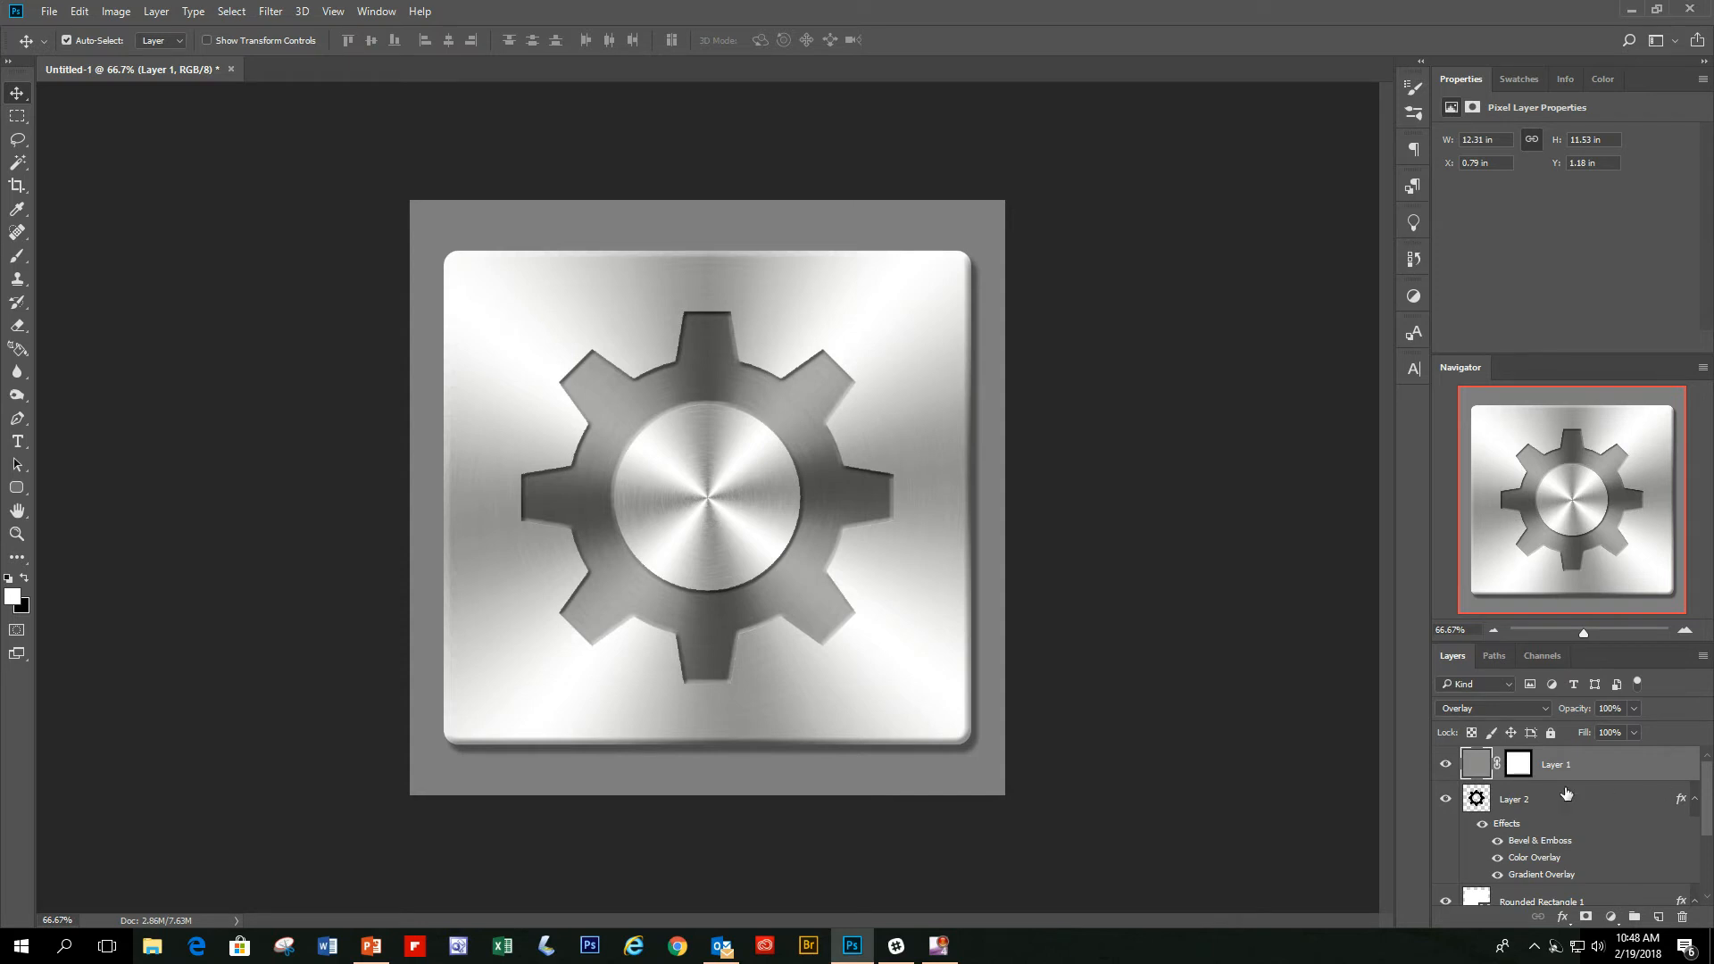
{"action": "double_click", "coordinate": [1477, 773]}
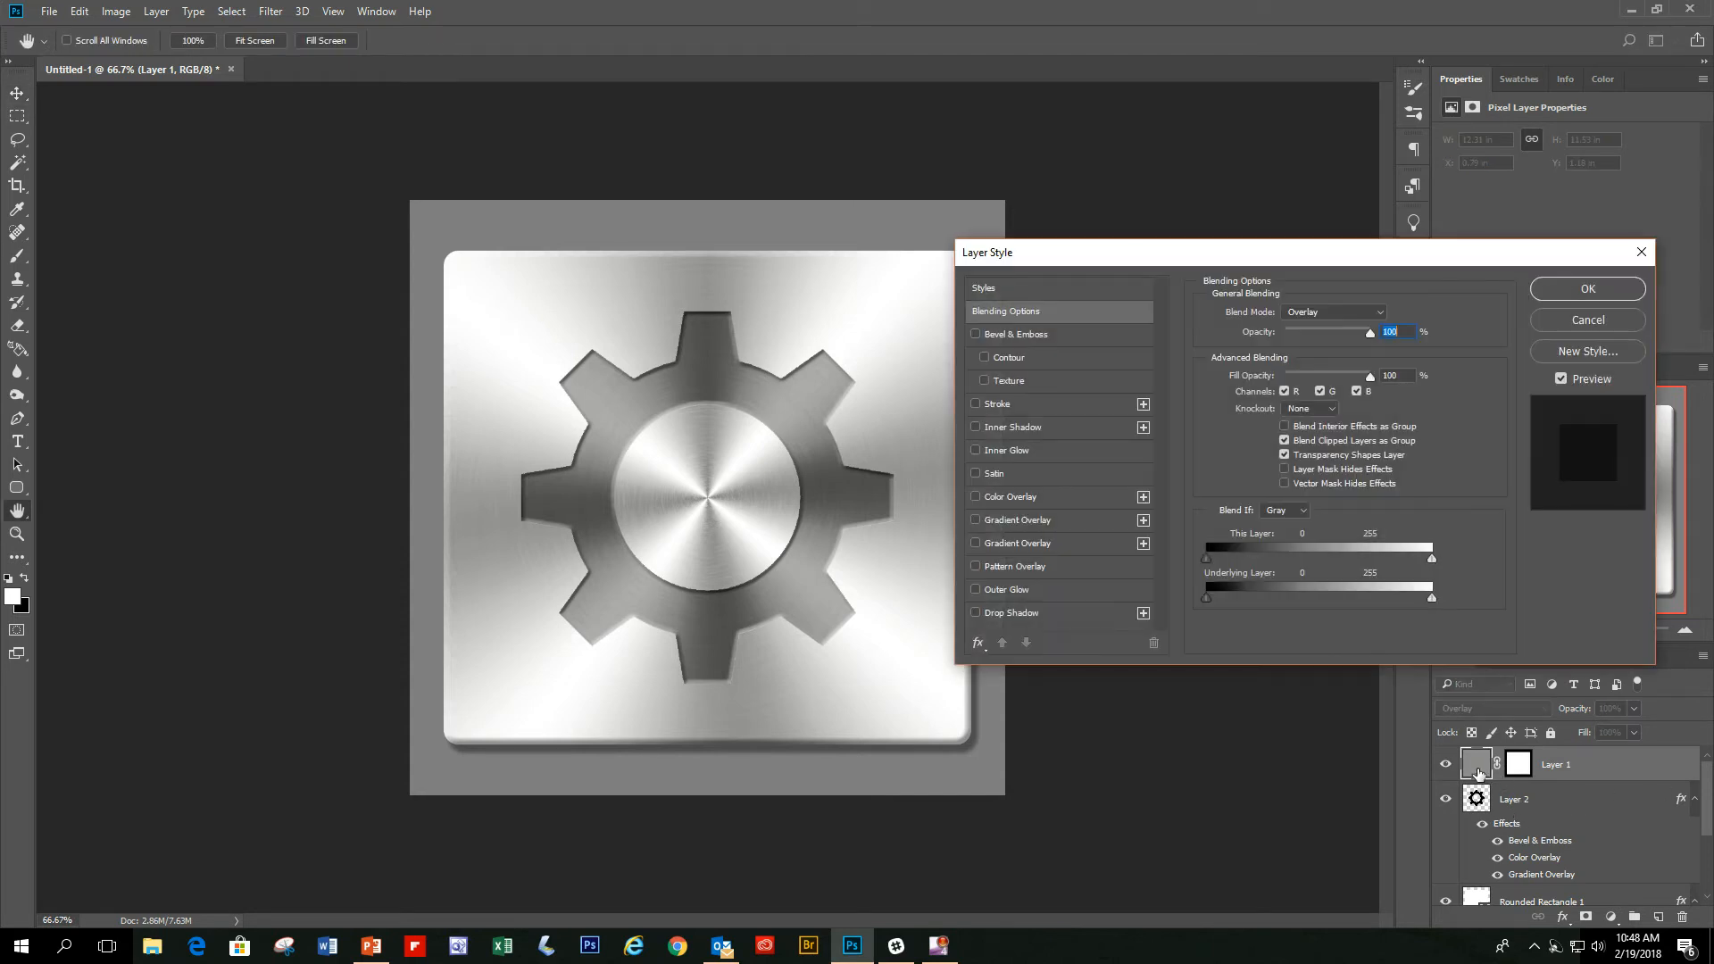
{"action": "left_click_drag", "start_coordinate": [1240, 259], "coordinate": [1343, 249]}
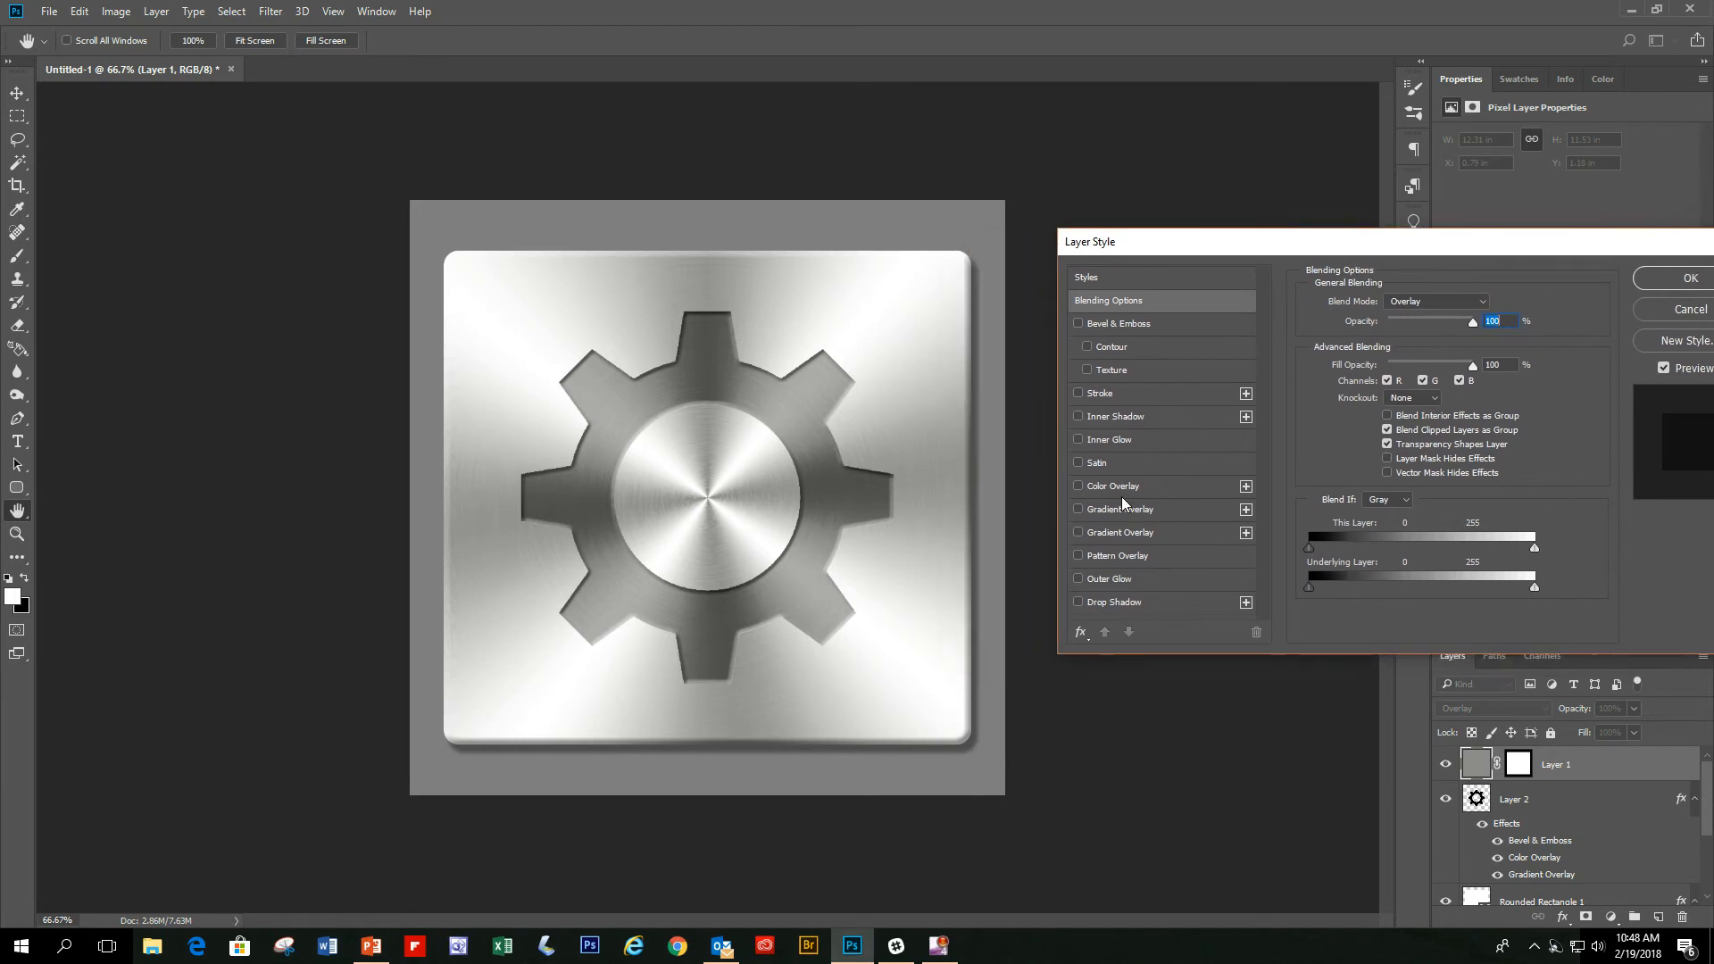
{"action": "left_click", "coordinate": [1095, 489]}
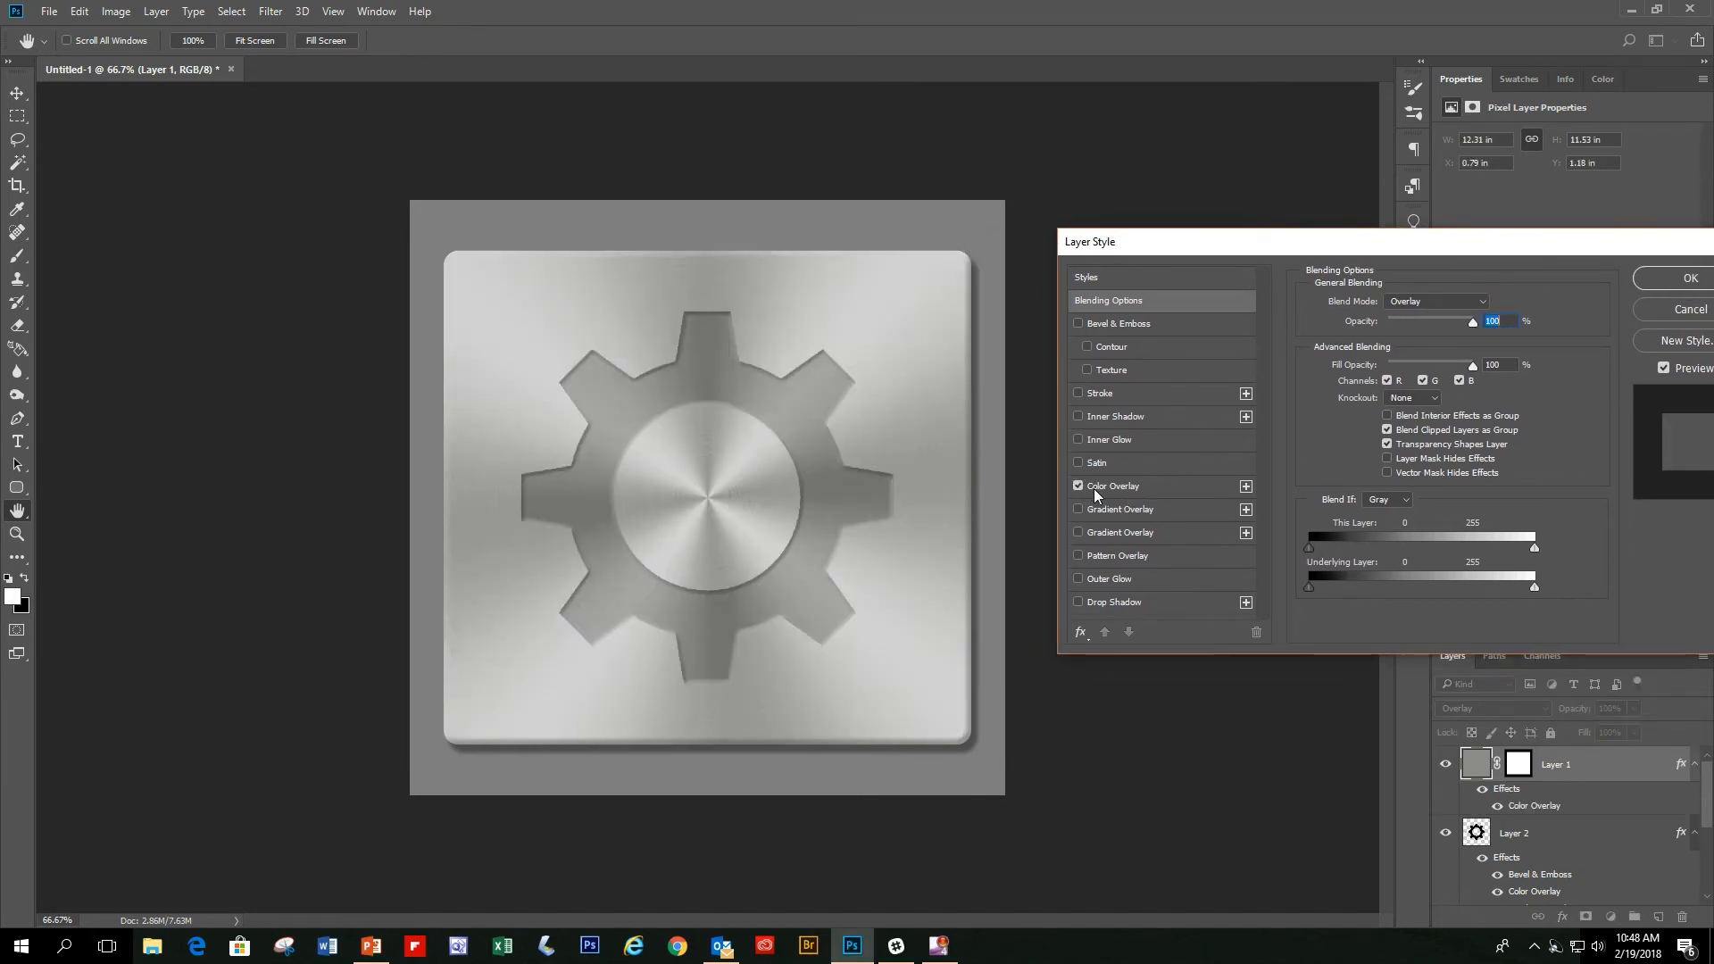
{"action": "left_click", "coordinate": [1196, 490]}
- Try teal, green 83b943 and red b9435f as Layer 1's Color Overlay colour, and cancel the colour change
{"action": "left_click", "coordinate": [1493, 305]}
{"action": "left_click_drag", "start_coordinate": [1459, 489], "coordinate": [1459, 462]}
{"action": "left_click", "coordinate": [1366, 465]}
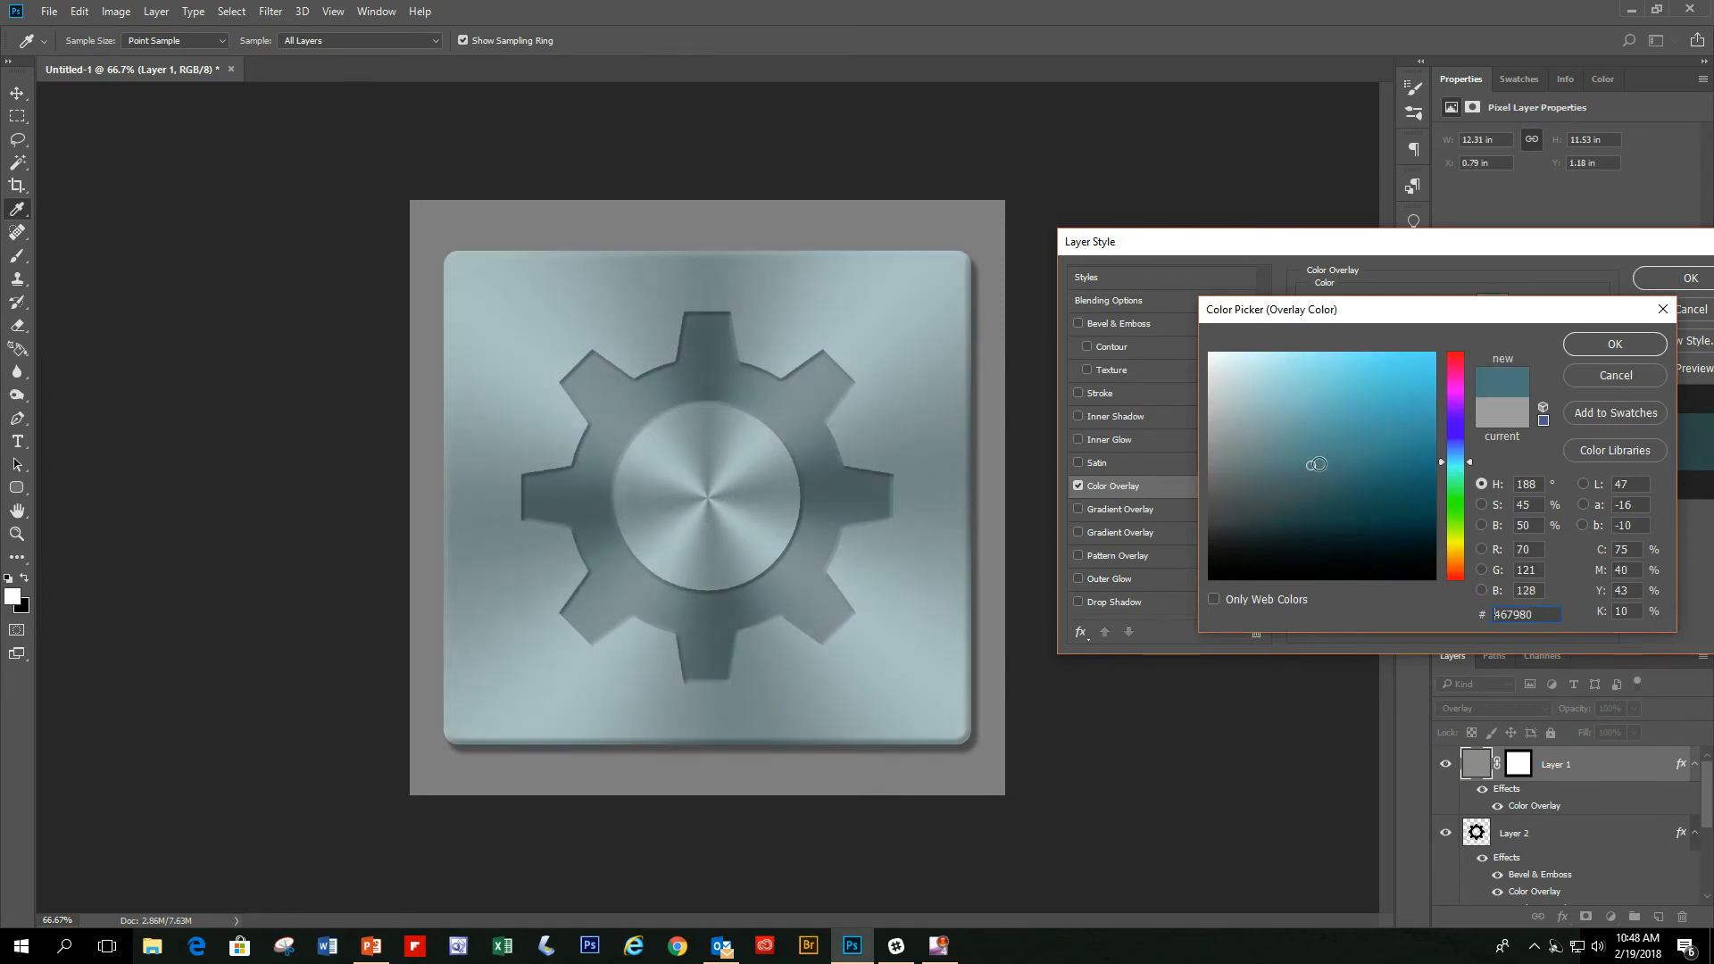
{"action": "left_click", "coordinate": [1254, 416]}
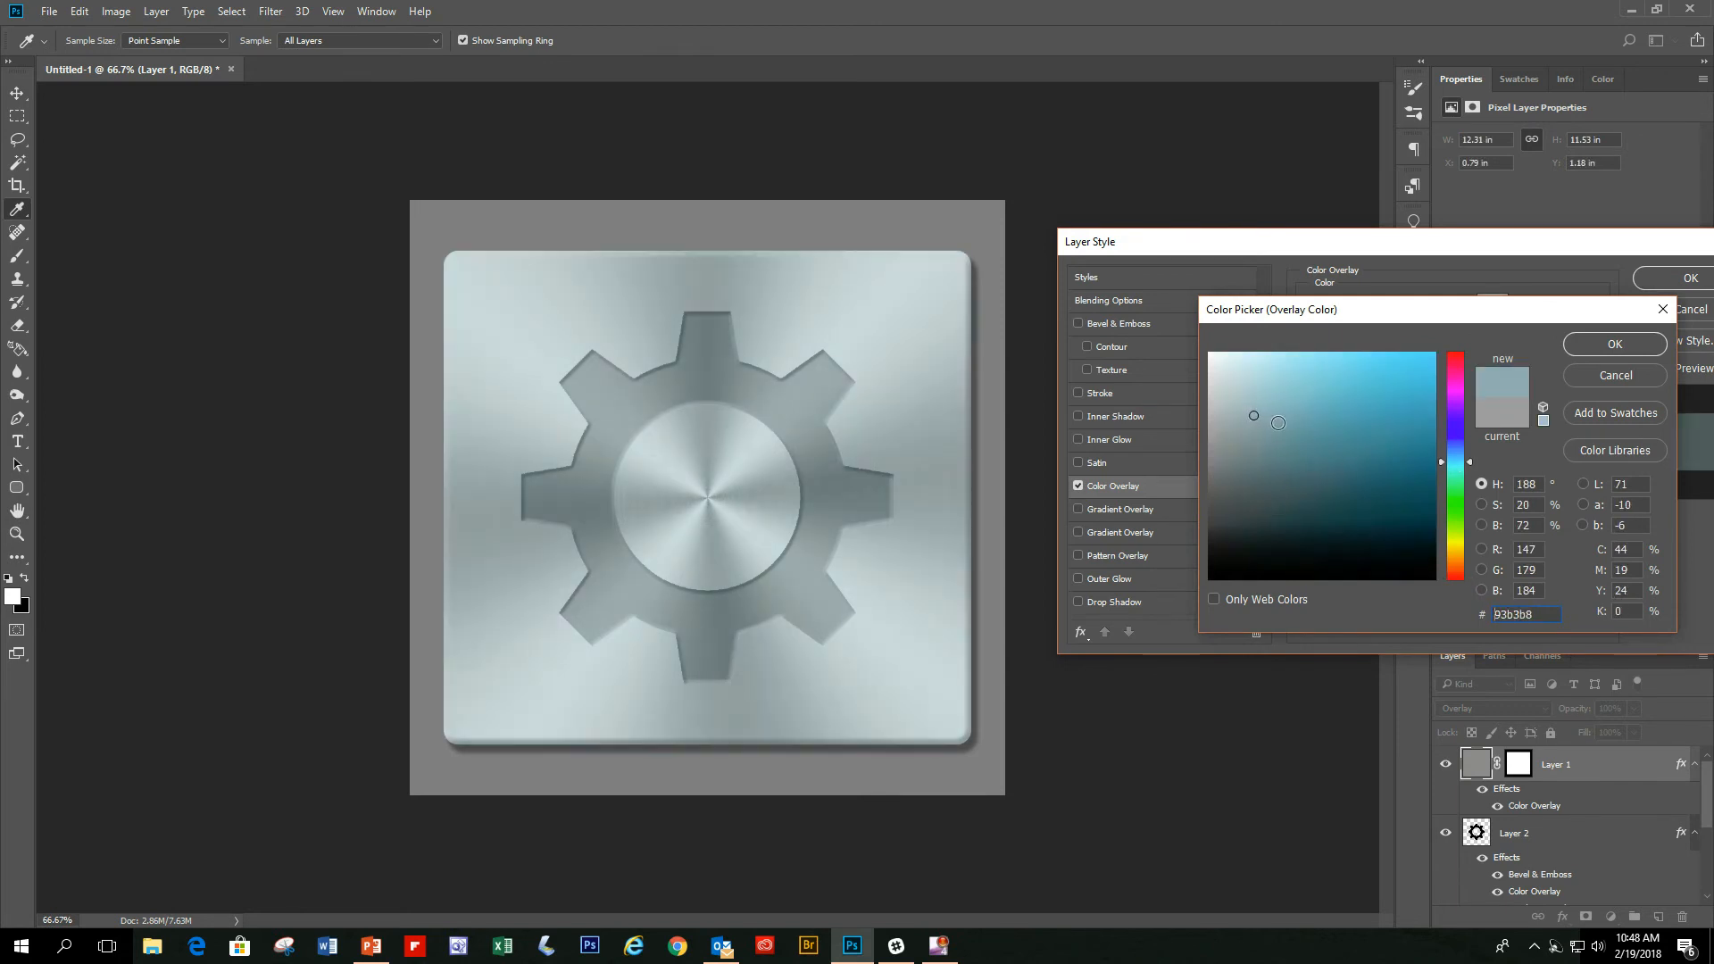
{"action": "left_click", "coordinate": [1455, 526]}
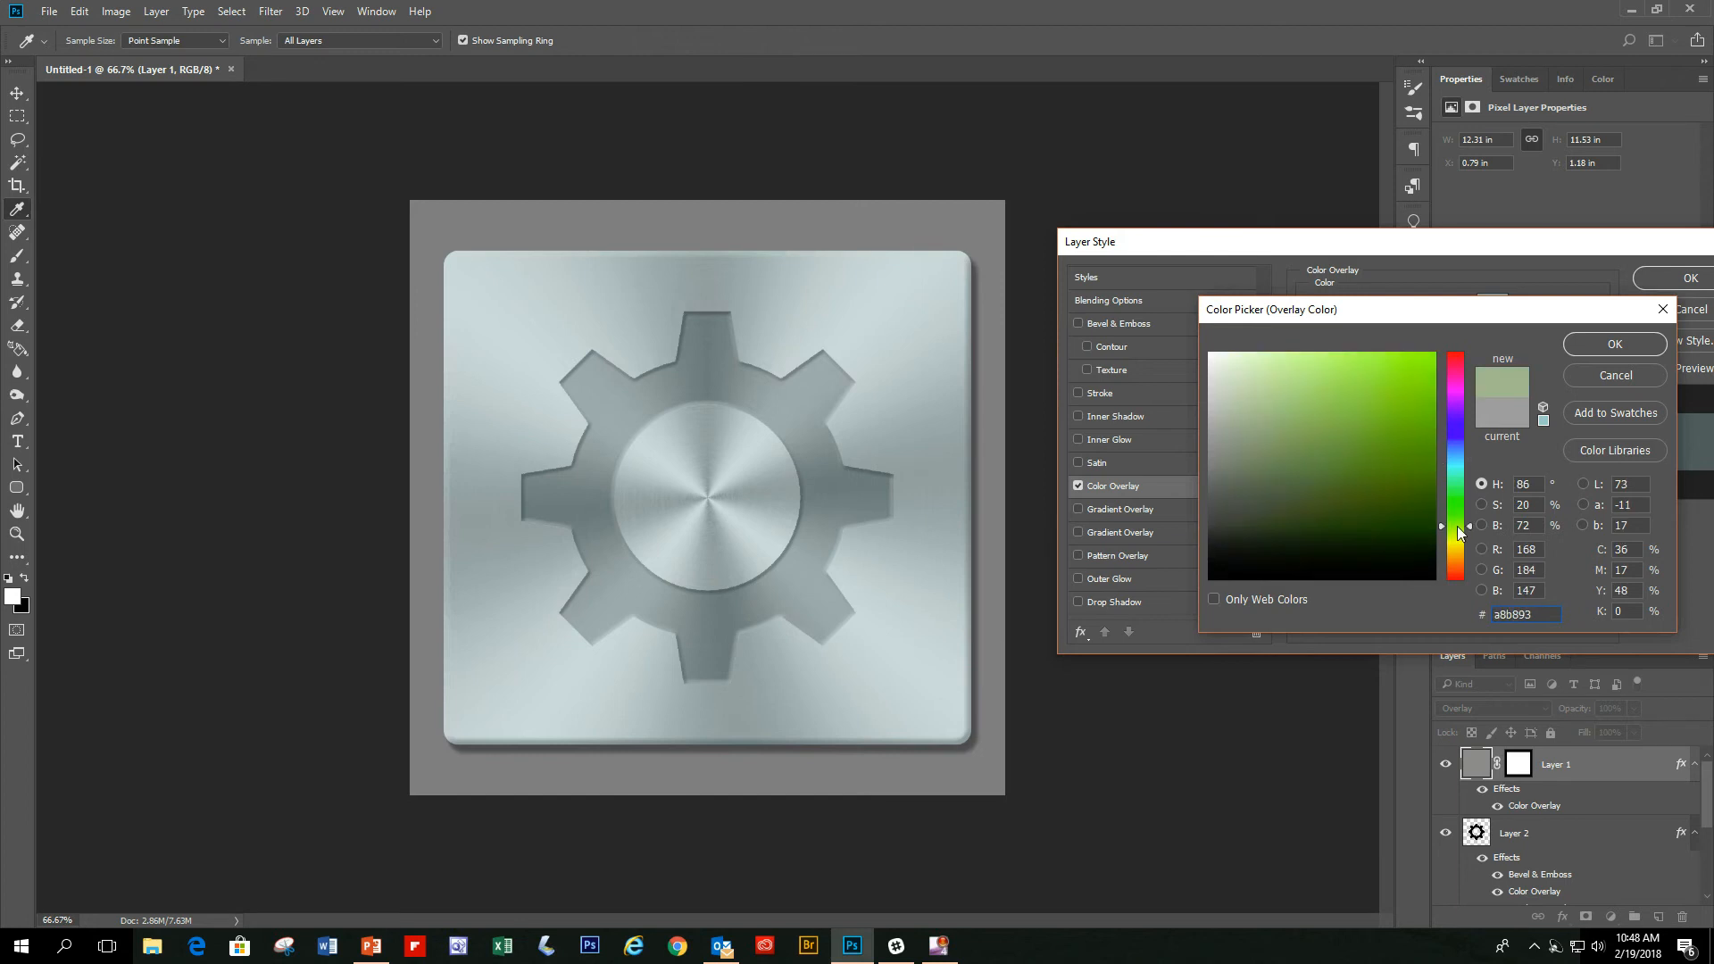
{"action": "left_click", "coordinate": [1337, 507]}
{"action": "left_click", "coordinate": [1357, 418]}
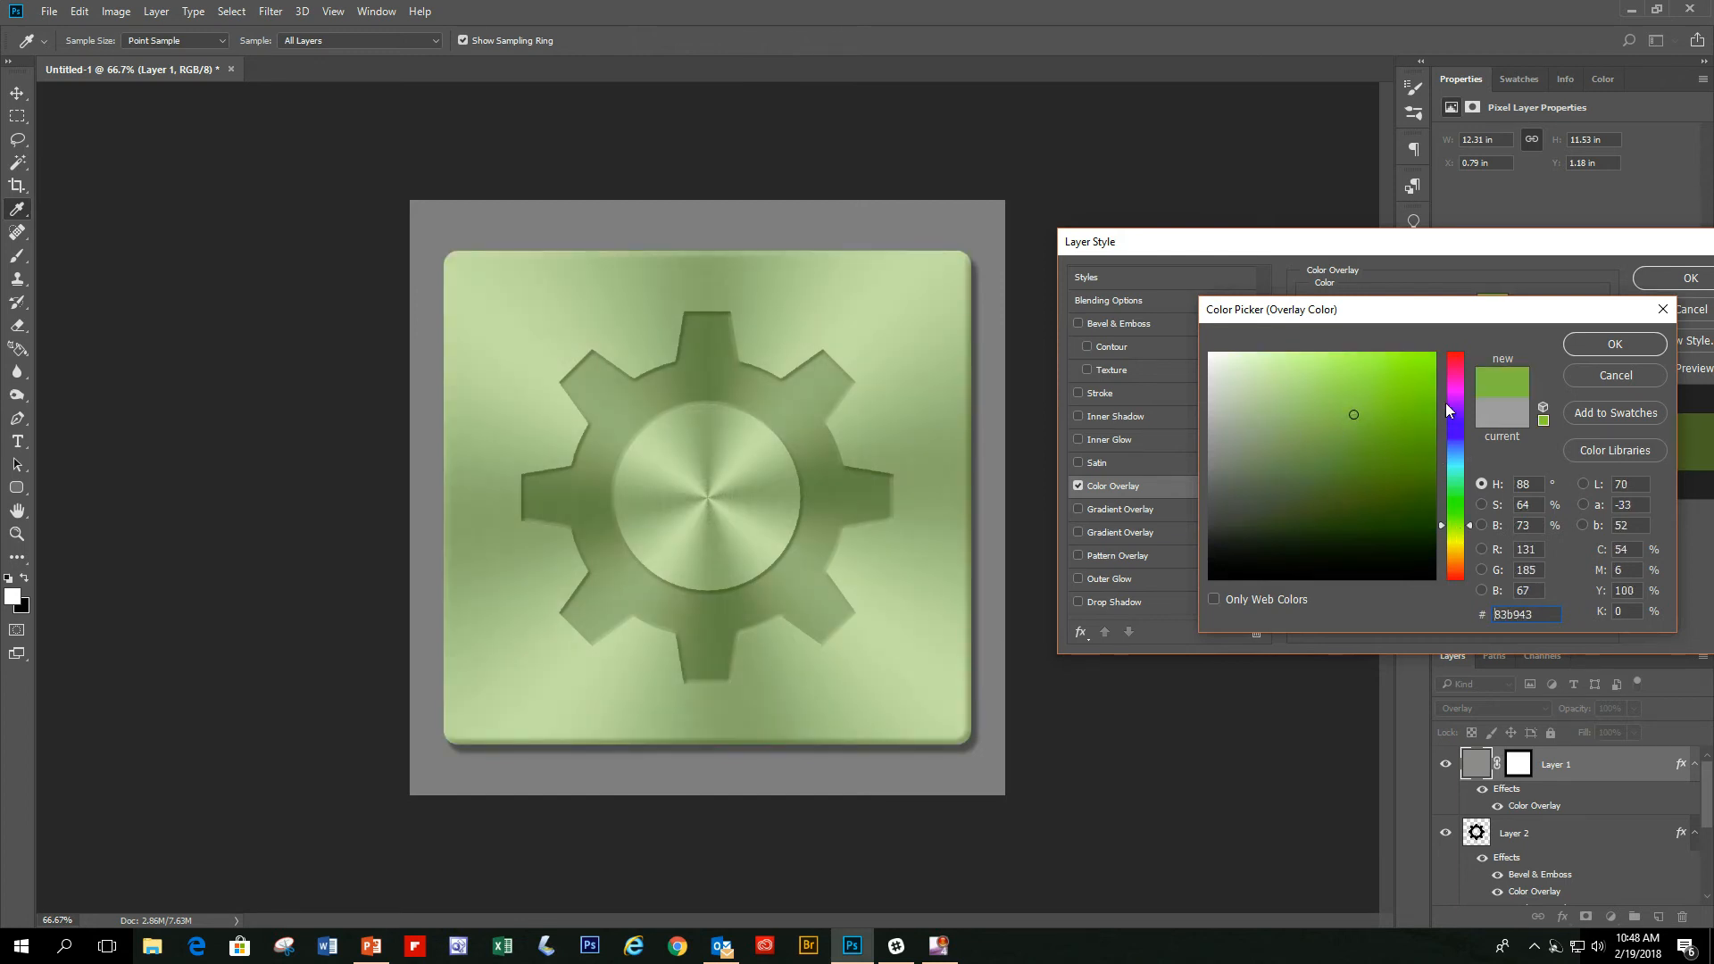
{"action": "left_click", "coordinate": [1456, 361]}
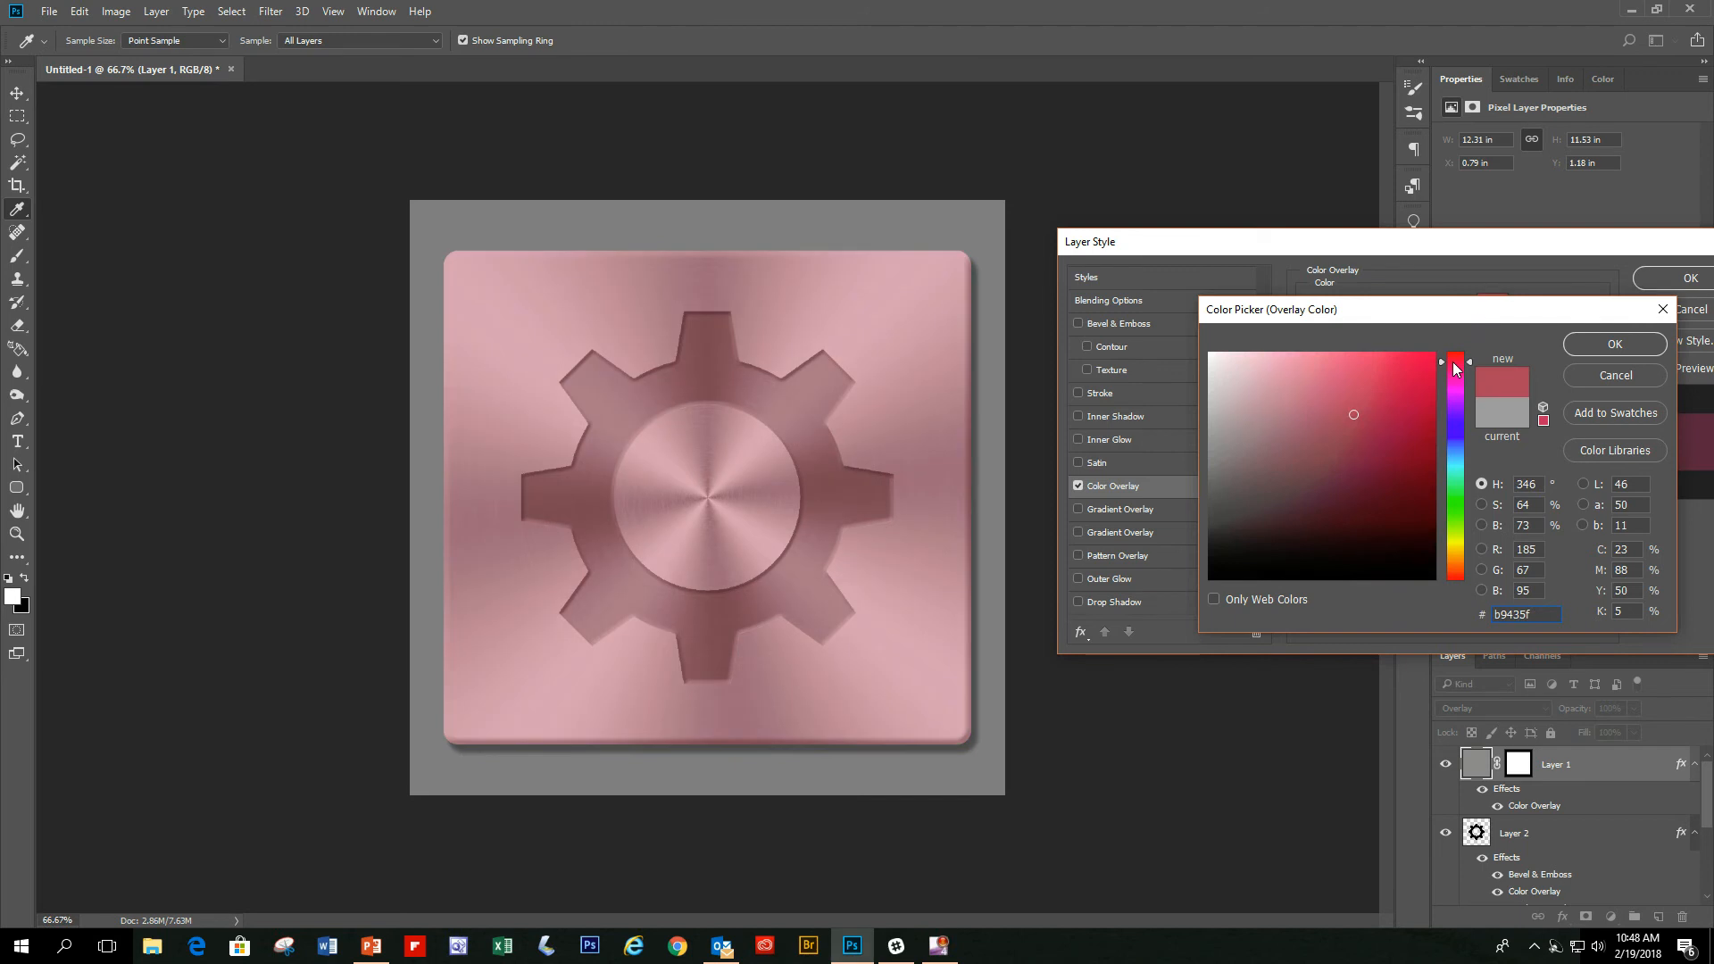
{"action": "left_click", "coordinate": [1621, 375]}
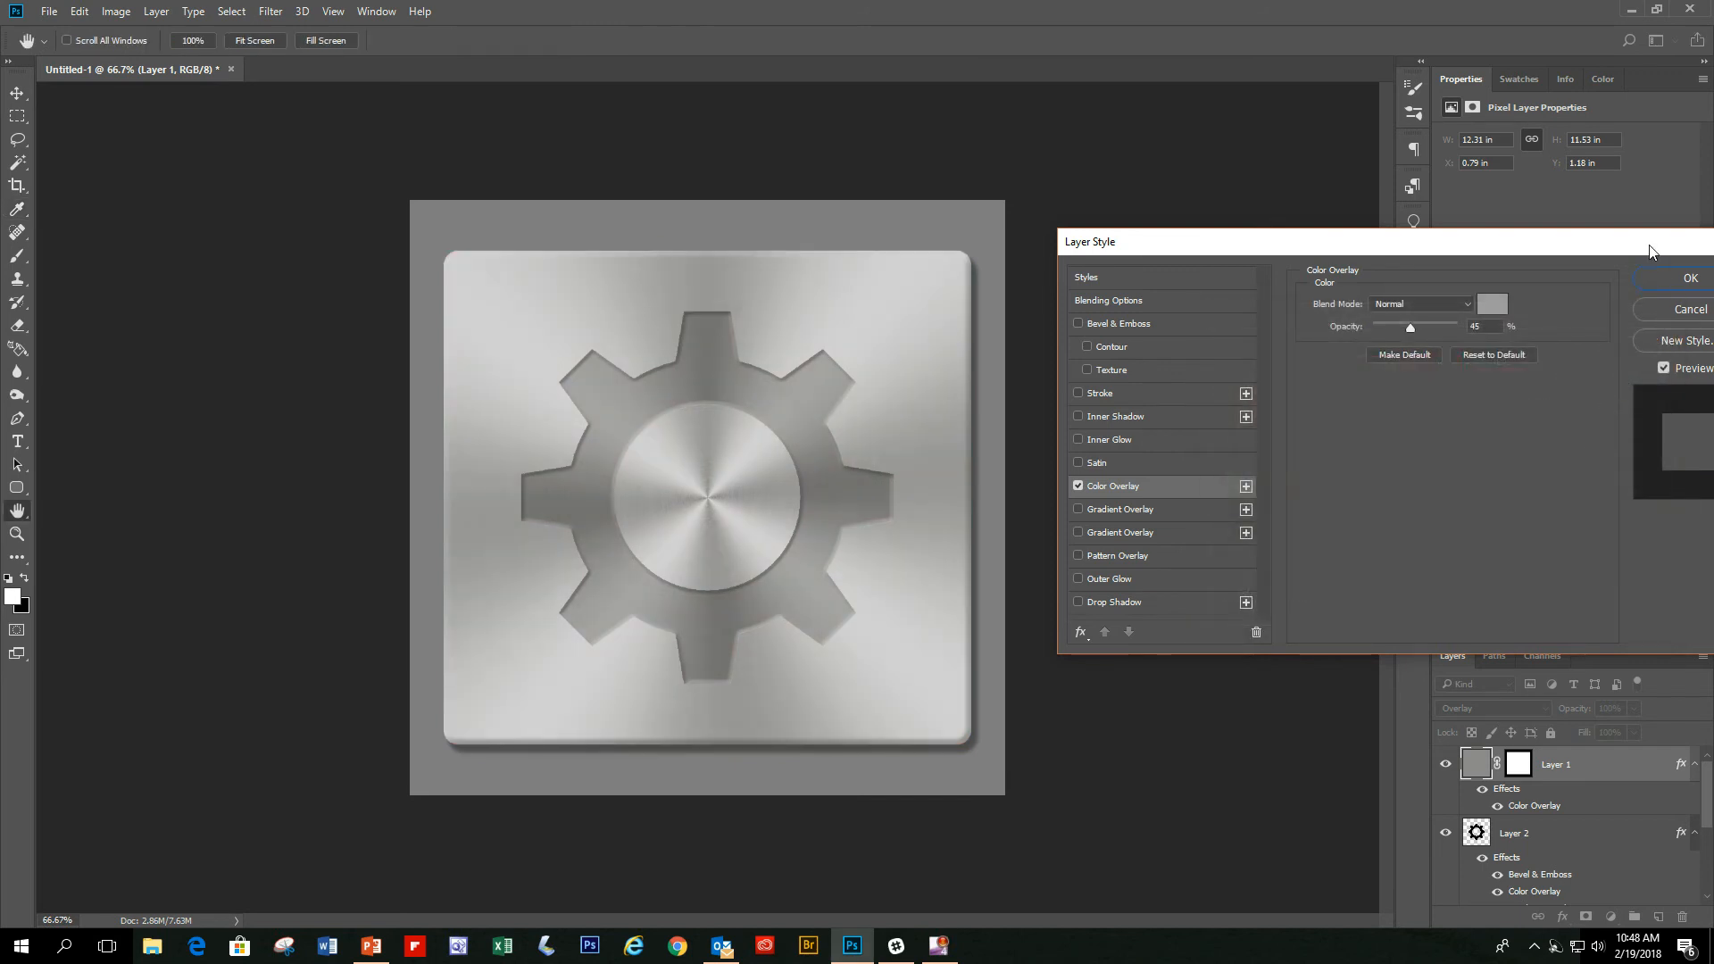
- Apply the layer style with the gray Color Overlay to Layer 1
{"action": "left_click_drag", "start_coordinate": [1649, 249], "coordinate": [1494, 253]}
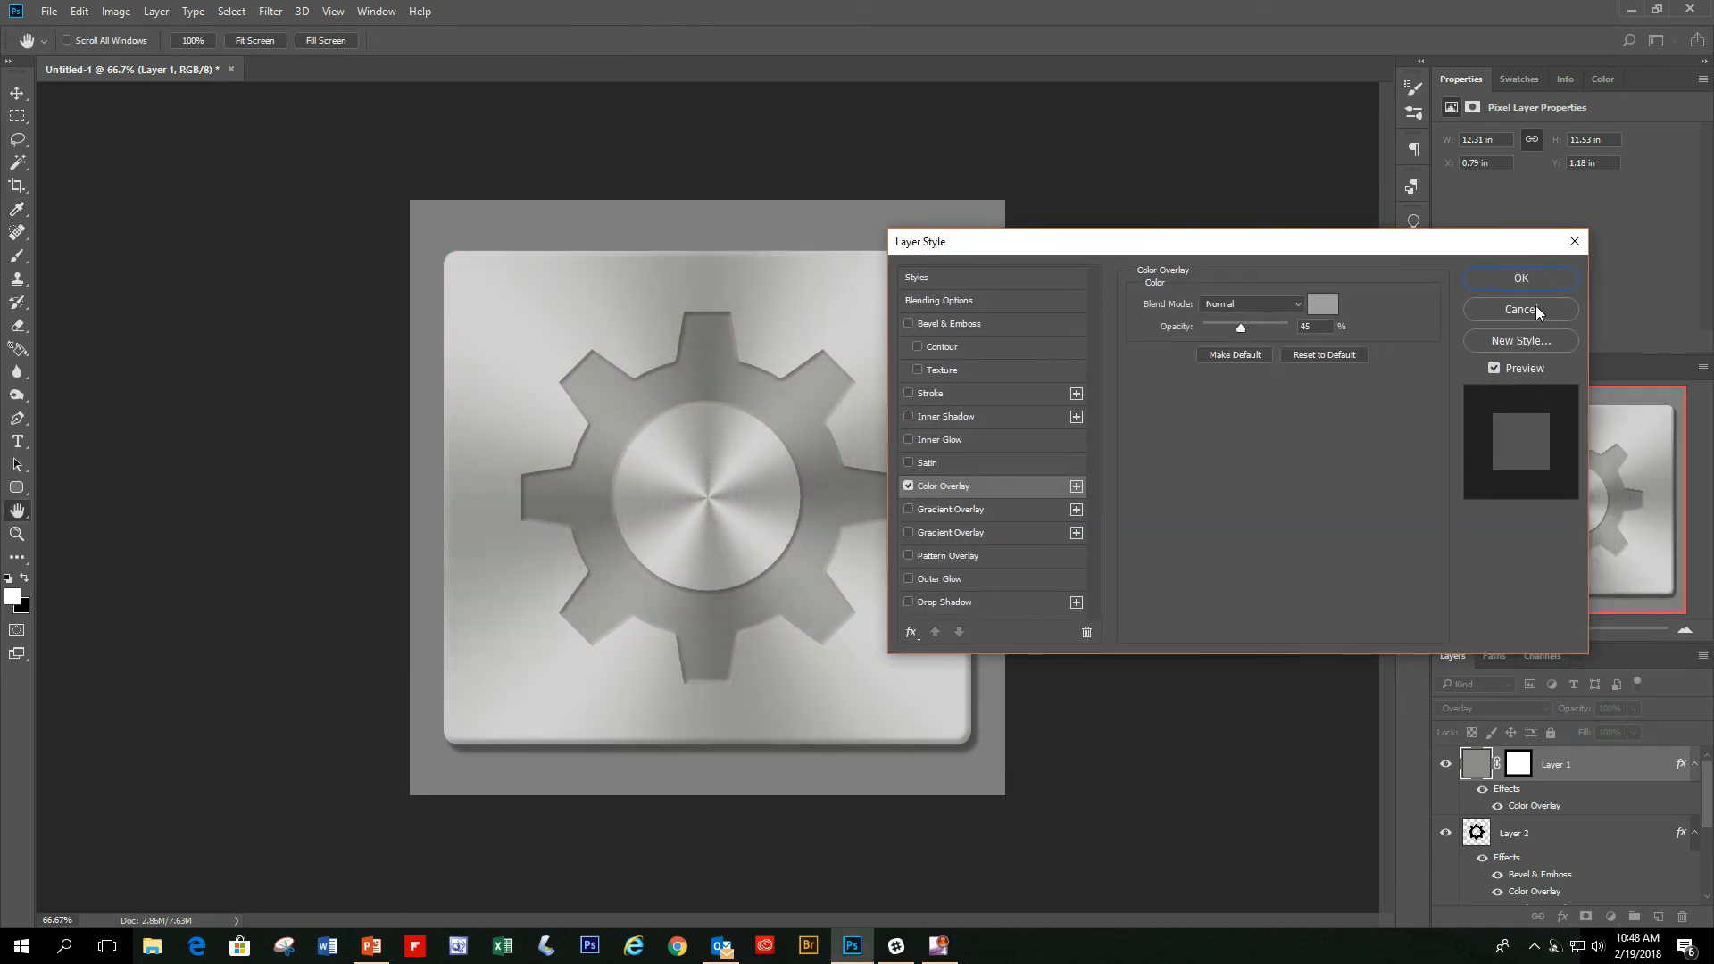
{"action": "left_click", "coordinate": [1529, 279]}
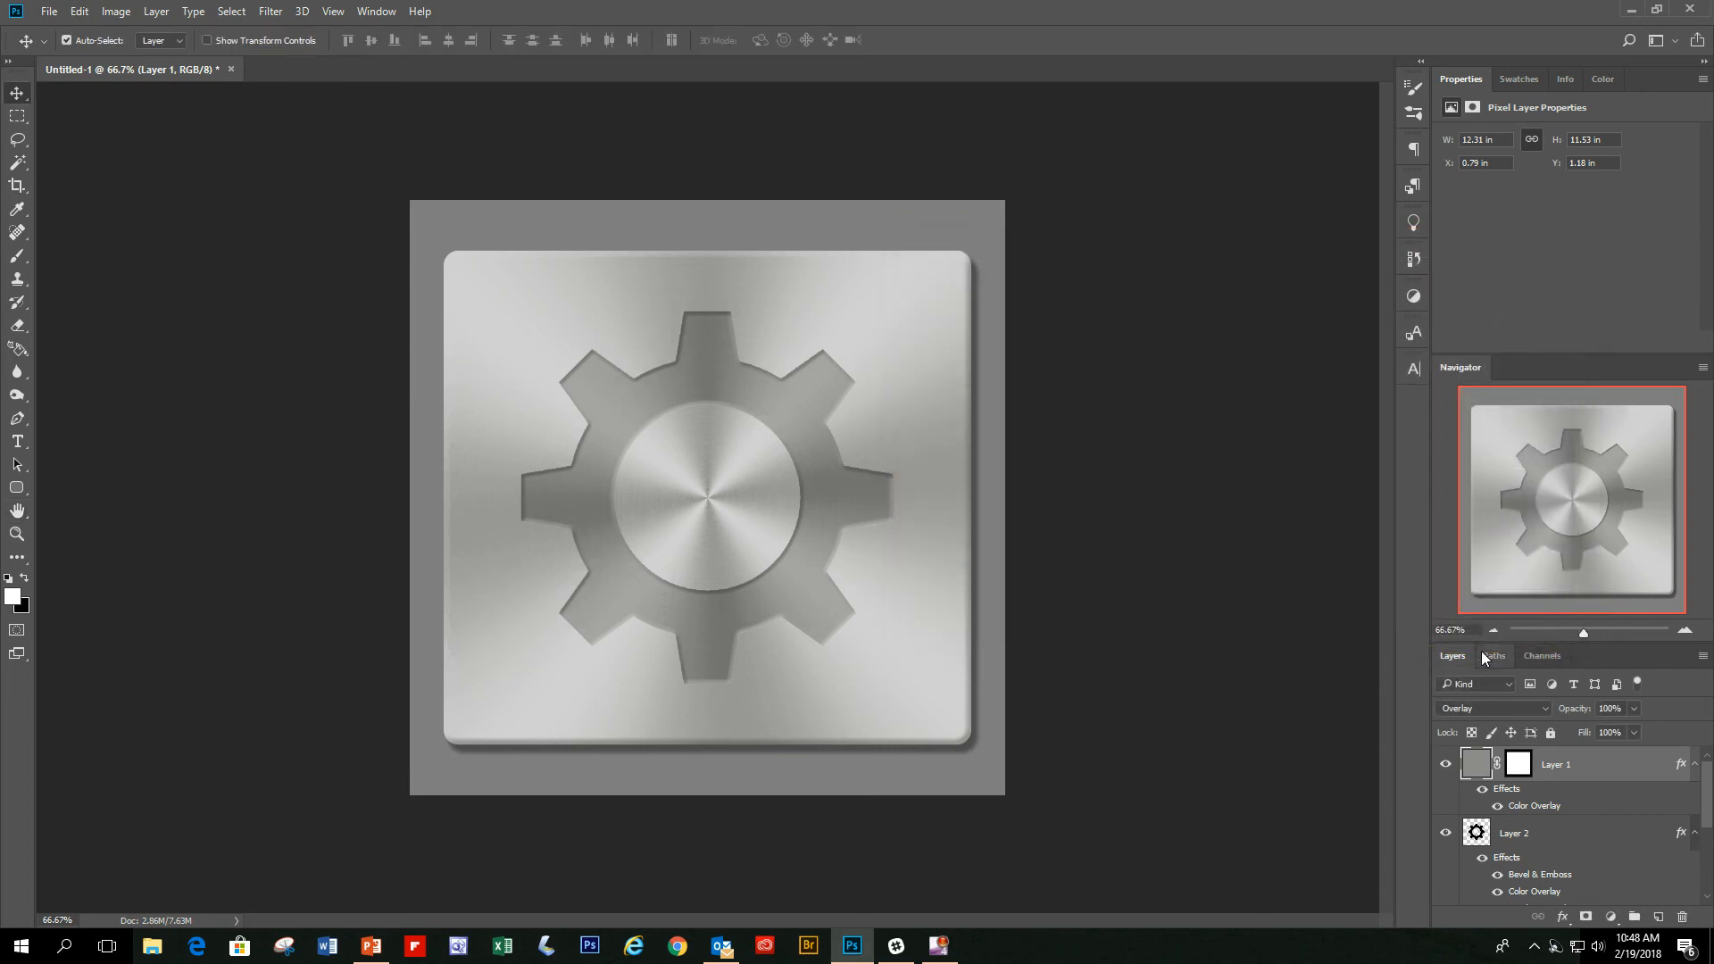
{"action": "left_click", "coordinate": [1685, 631]}
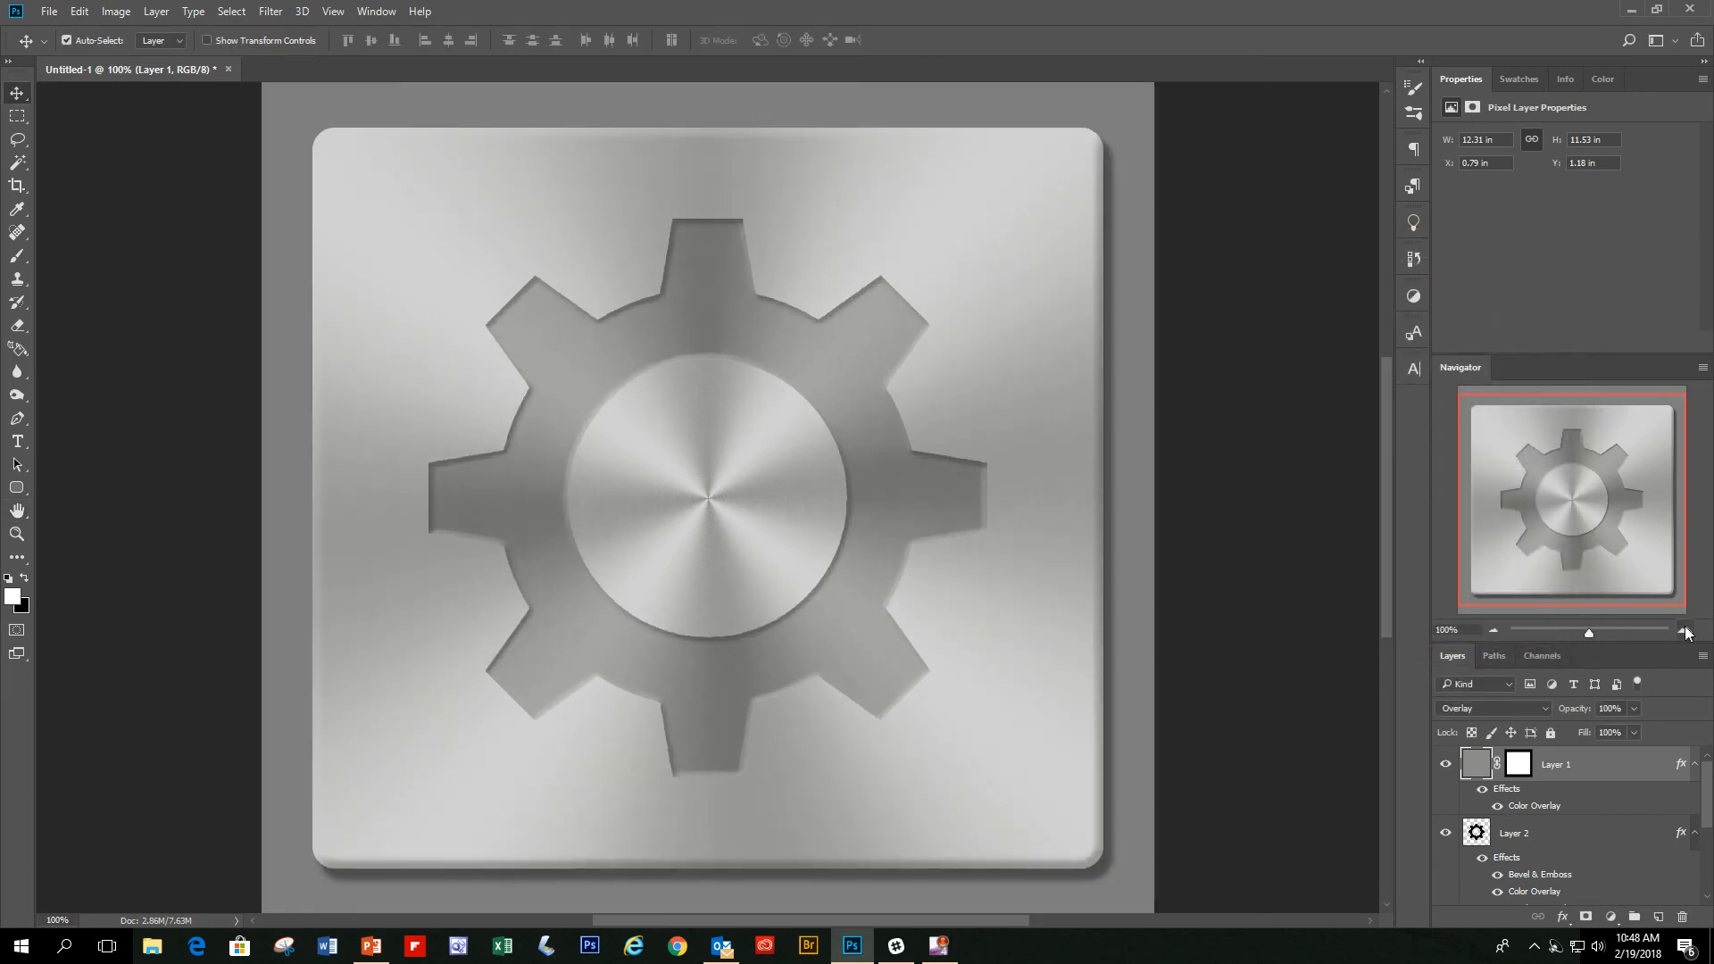